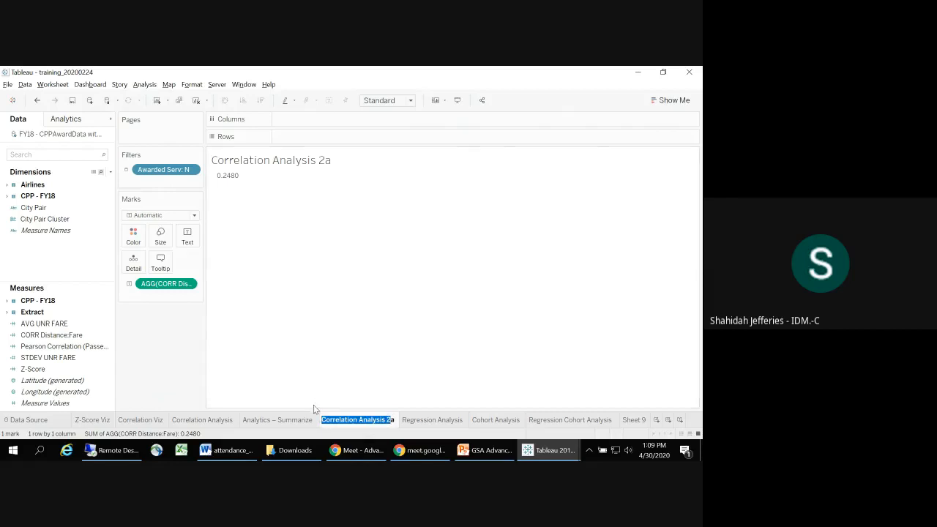
Step: Rename the blank worksheet Sheet 9 as Correlation Analysis 2
click(415, 360)
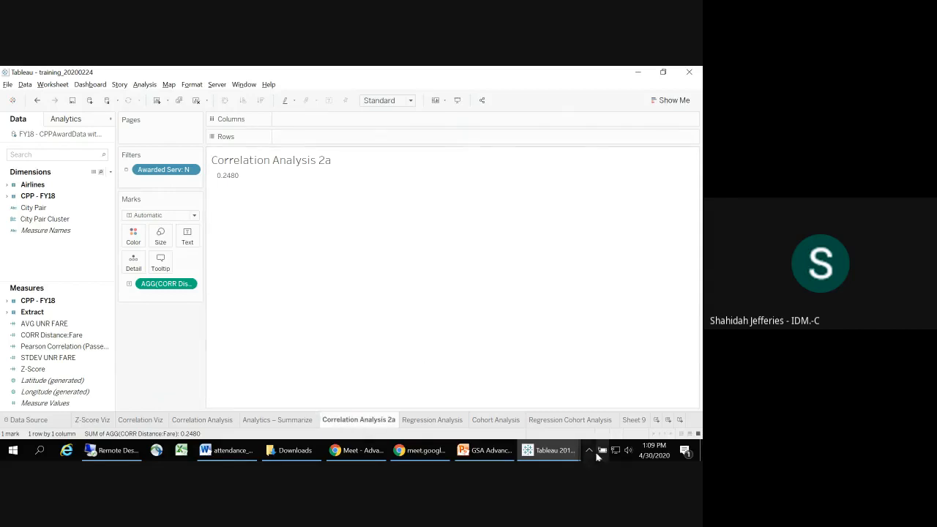
click(626, 423)
double_click(625, 423)
text(Correlation Analysis 2)
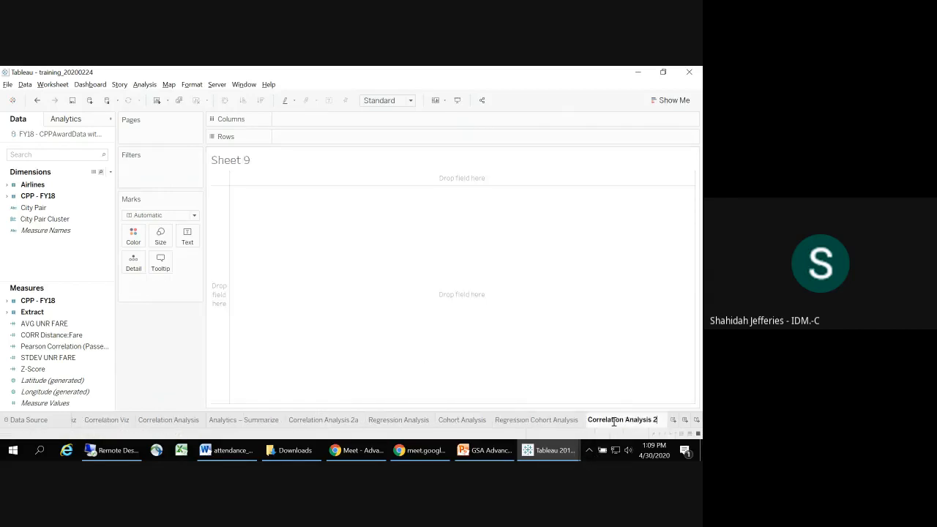
click(584, 389)
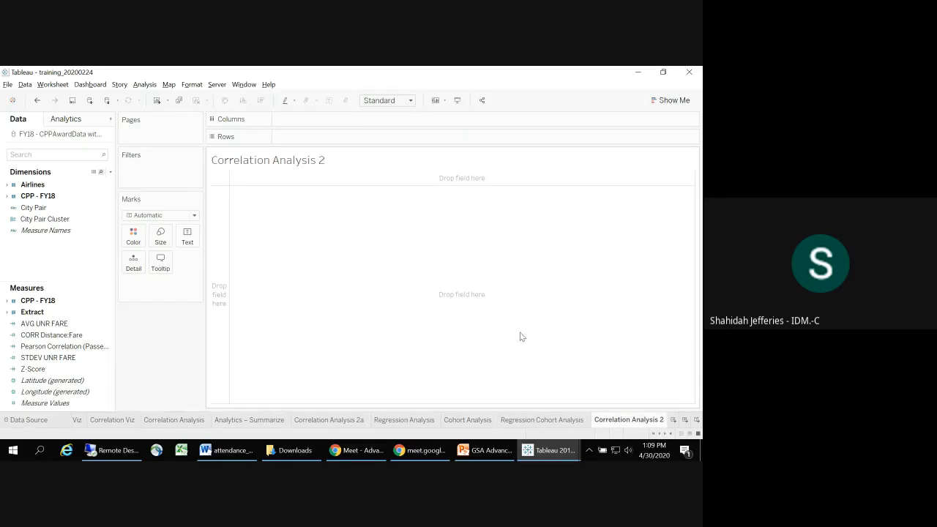
Step: Check the instructions on the PowerPoint slide, find the Awarded Serv dimension and add it to the Filters shelf with value N
key(alt+Tab)
key(Tab)
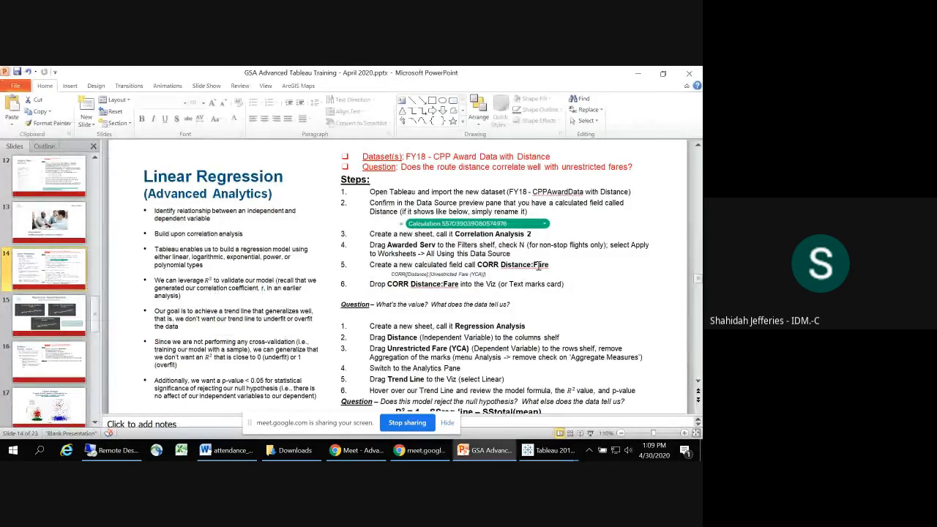
key(alt+Tab)
key(alt+Tab)
key(Tab)
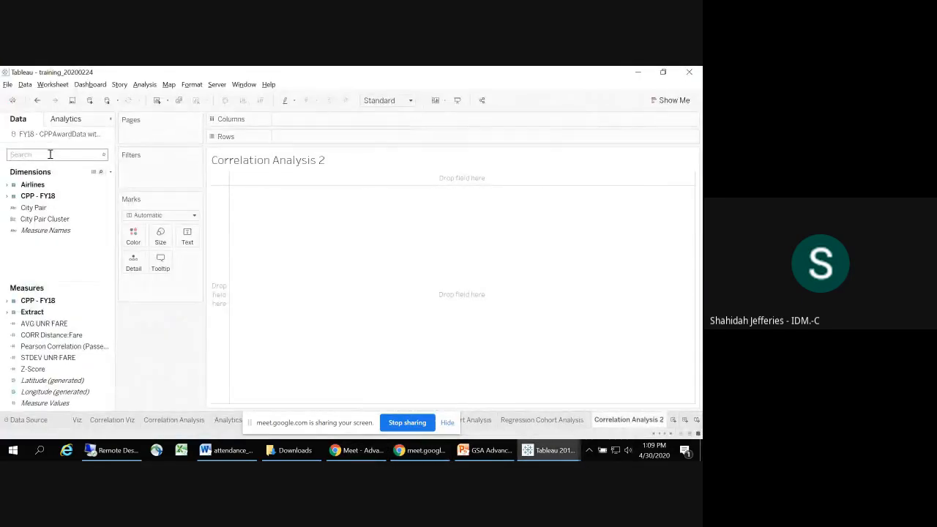
click(49, 154)
text(awa)
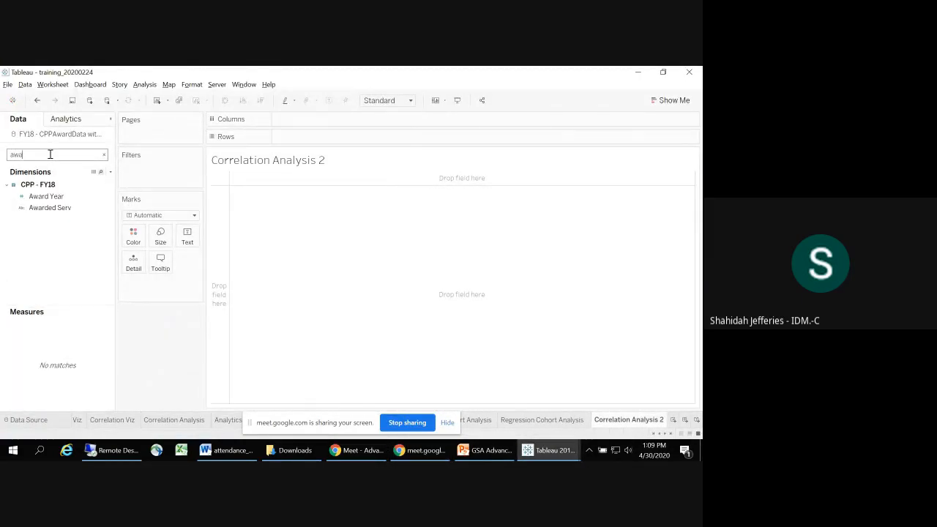
drag(50, 208, 164, 176)
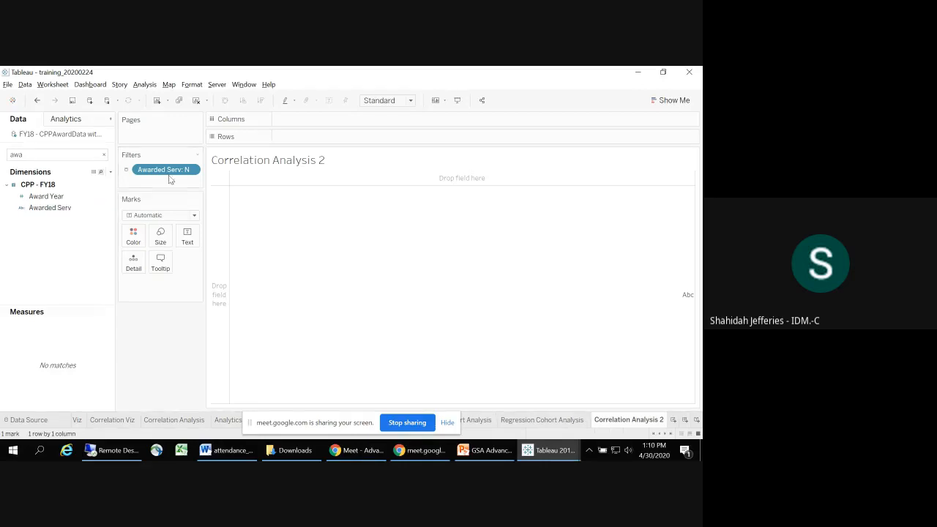
Step: Review the Awarded Serv filter's value selection against the instructions on the PowerPoint slide
click(193, 174)
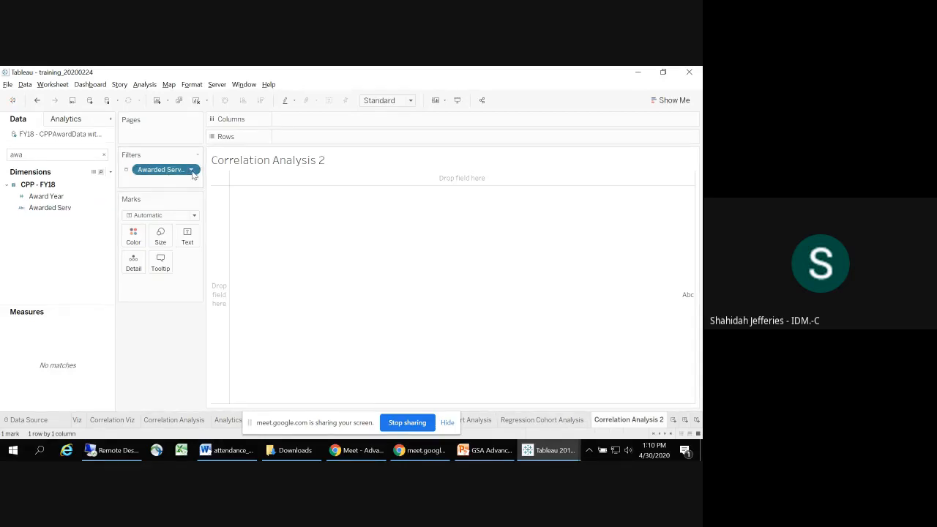
click(194, 184)
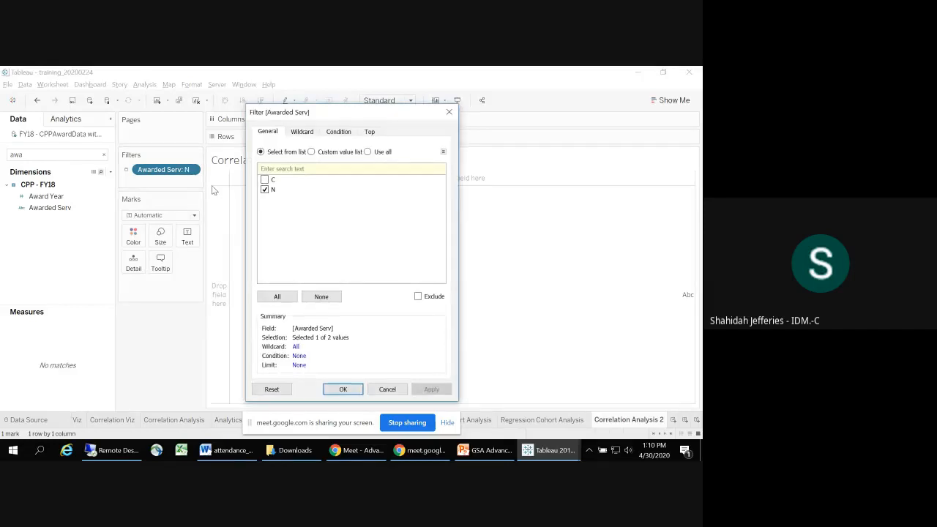
key(alt+Tab)
key(alt+Tab)
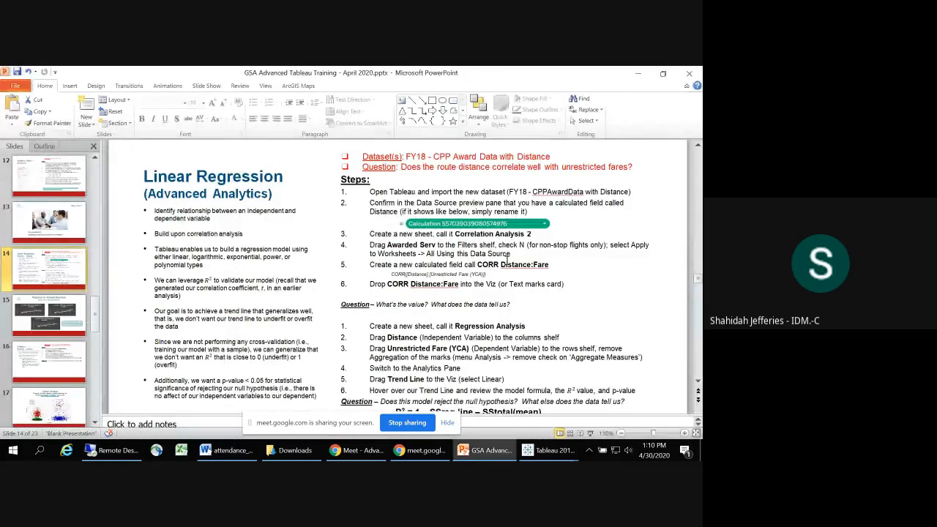
key(alt+Tab)
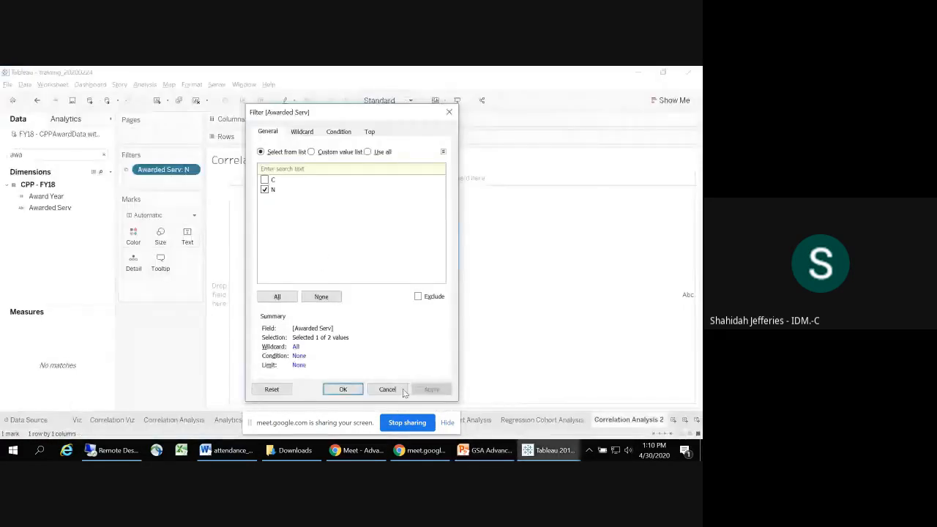
click(401, 393)
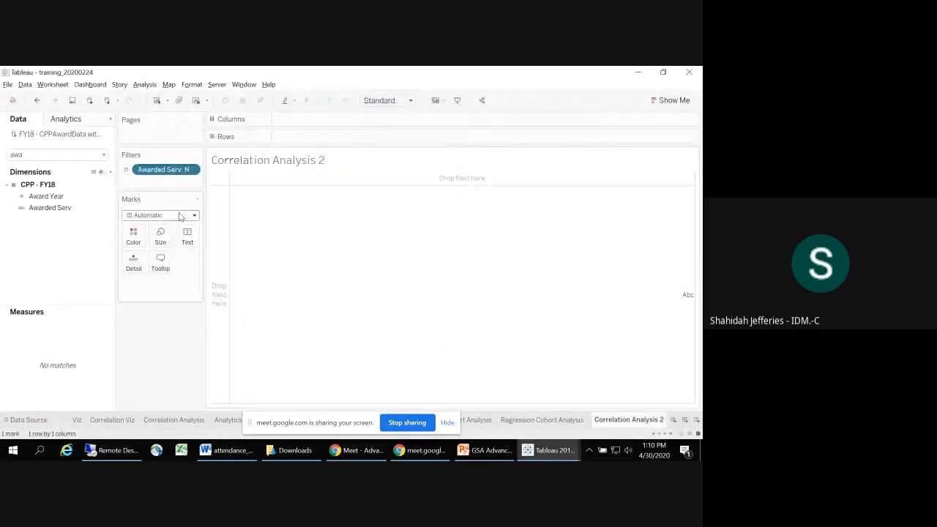
Step: Clear the field search and apply the Awarded Serv filter to all worksheets using related data sources
click(103, 156)
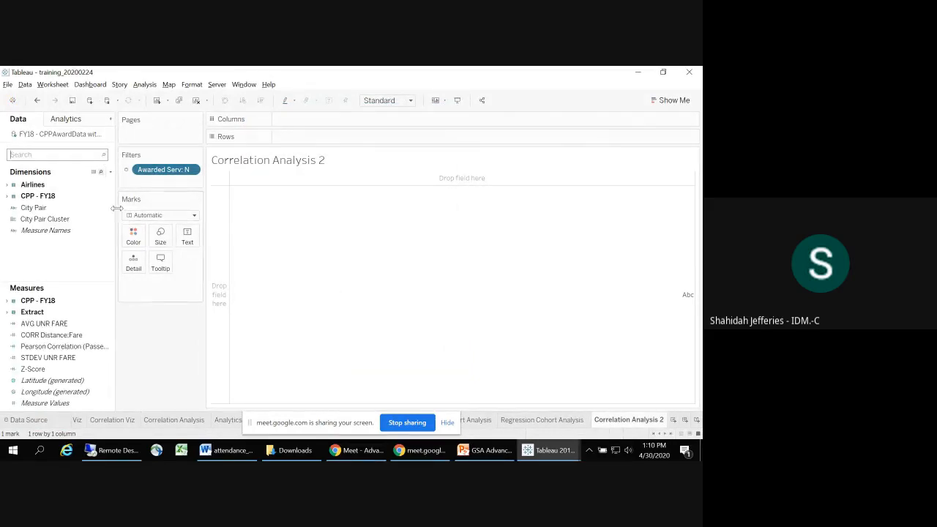
drag(115, 204, 75, 202)
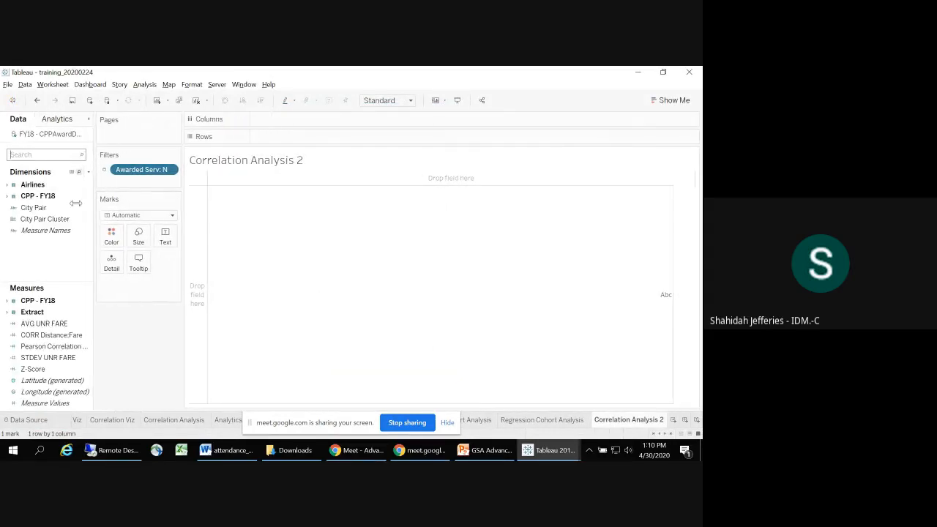
click(170, 170)
mouse_move(167, 232)
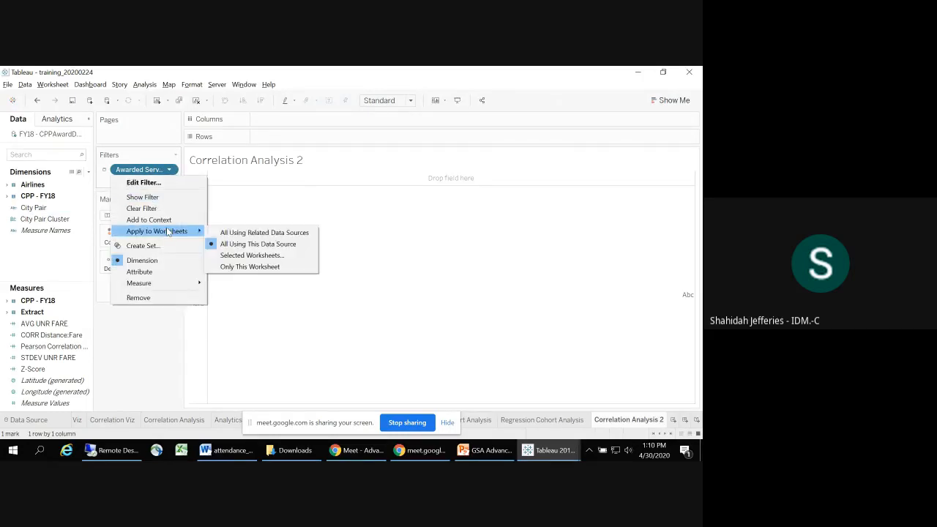
click(222, 236)
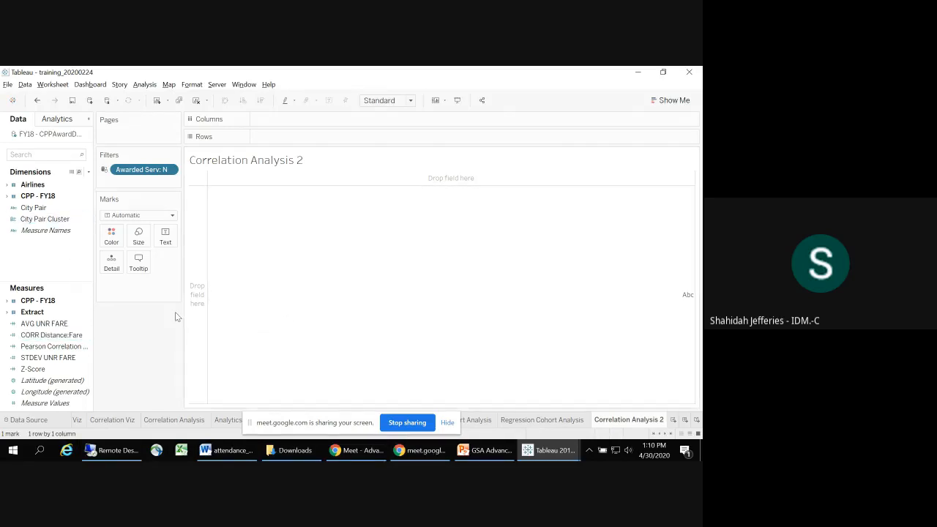
Step: Create a calculated field named CORR Distance:Fare, taking the name from the Linear Regression slide in PowerPoint
key(alt+Tab)
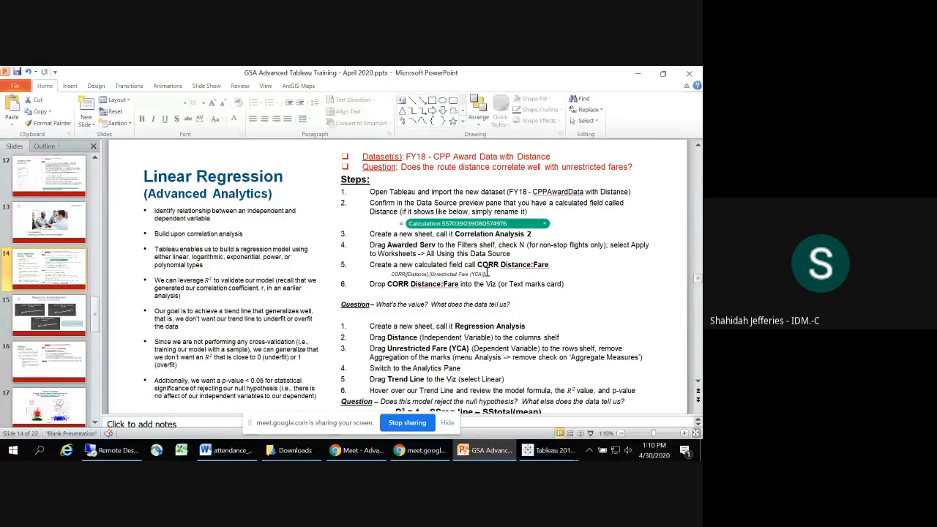
click(487, 274)
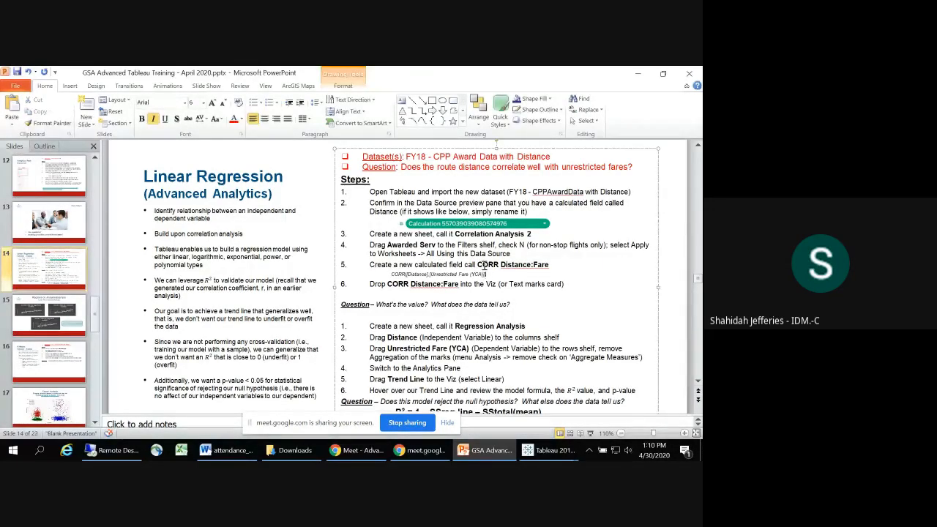
drag(477, 264, 548, 265)
key(ctrl+c)
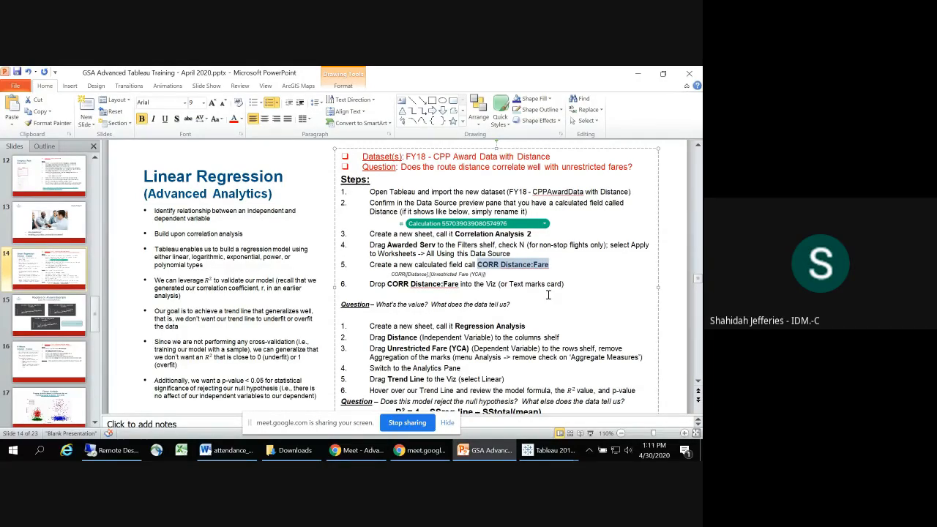
key(alt+Tab)
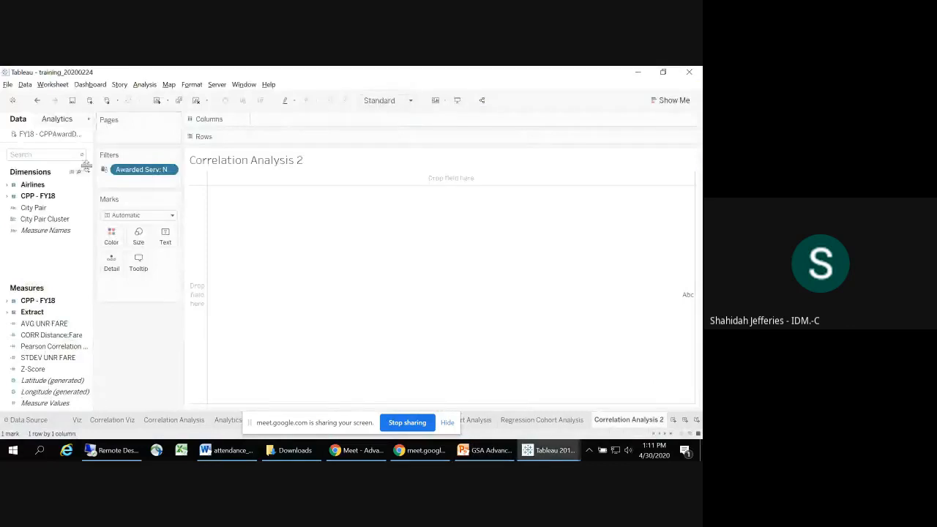
click(88, 173)
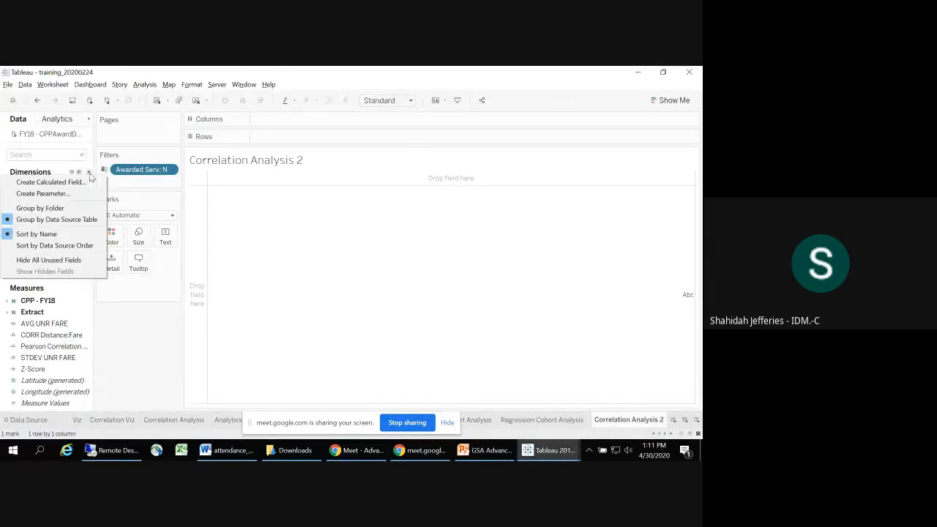
click(82, 181)
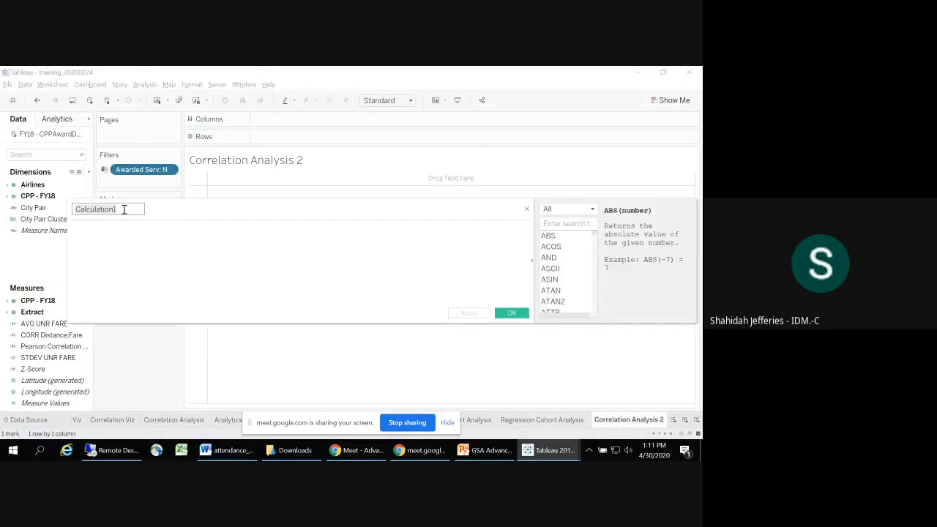
key(ctrl+a)
key(ctrl+v)
Step: Begin the calculation formula with the CORR function and the Distance field as its first argument, following the slide
click(137, 240)
text(CO)
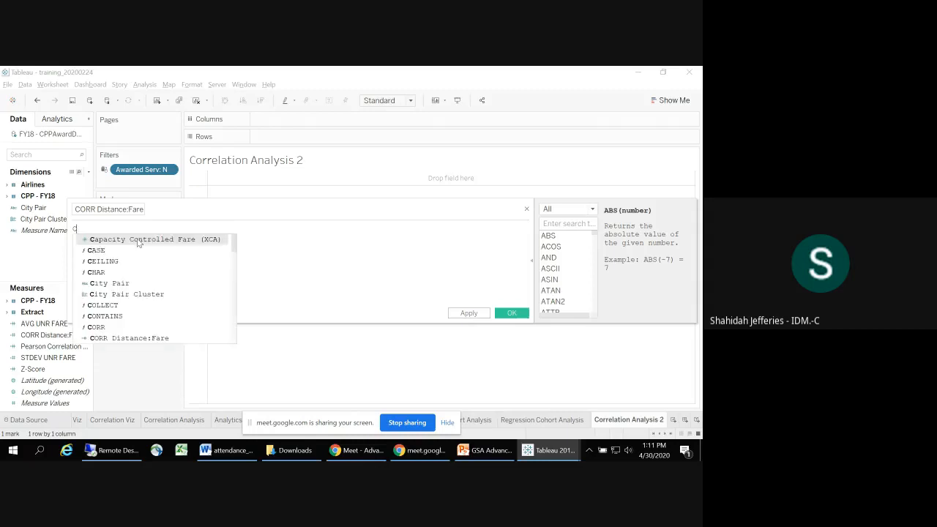
text(RR)
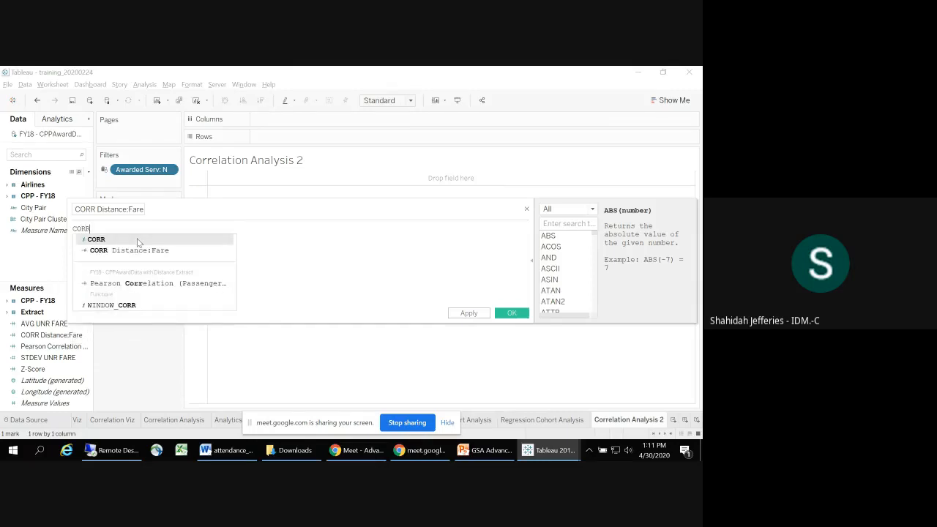
text(()
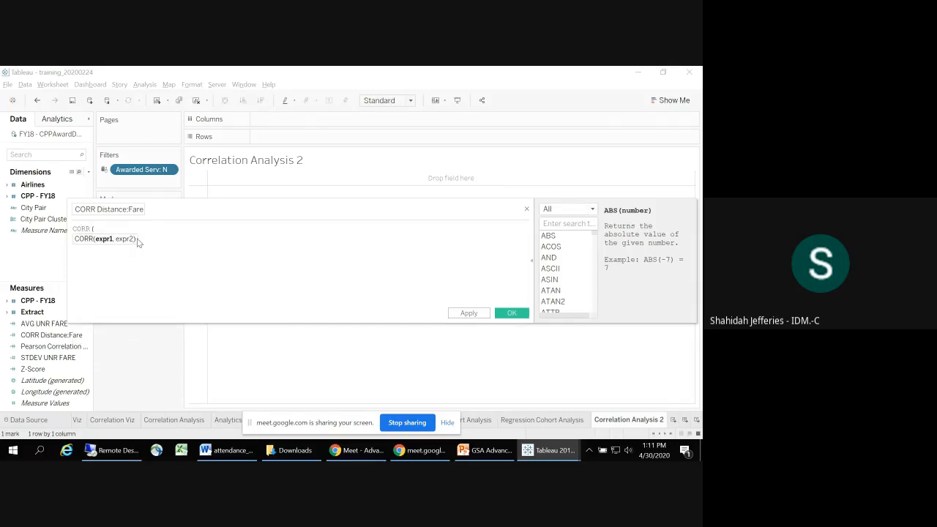
key(alt+Tab)
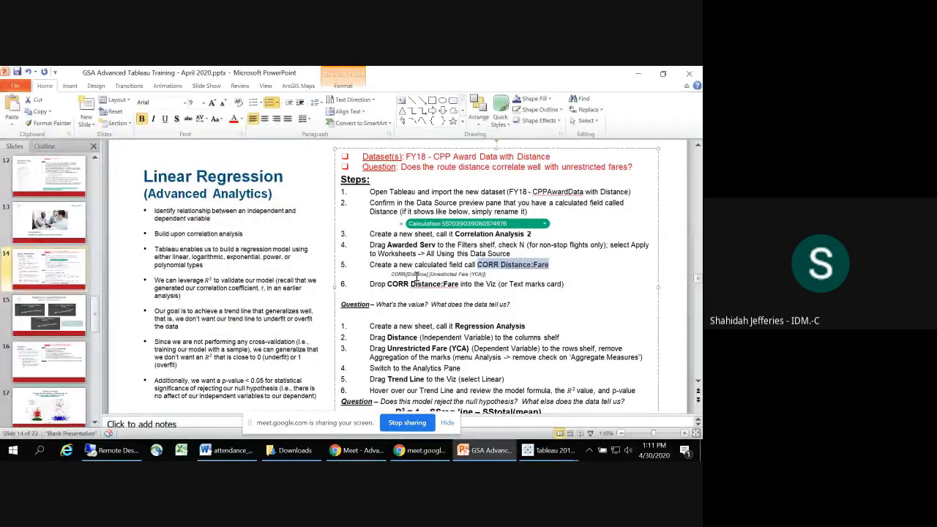
key(alt+Tab)
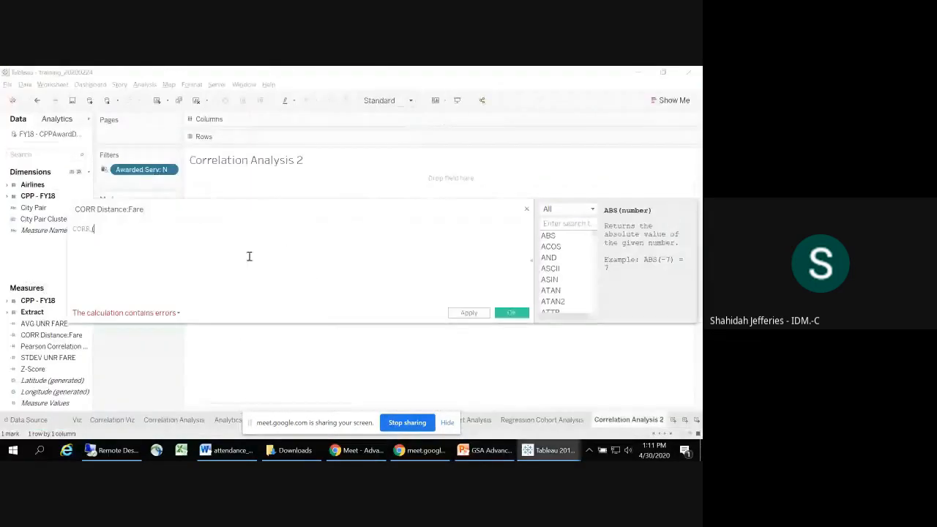
text(di)
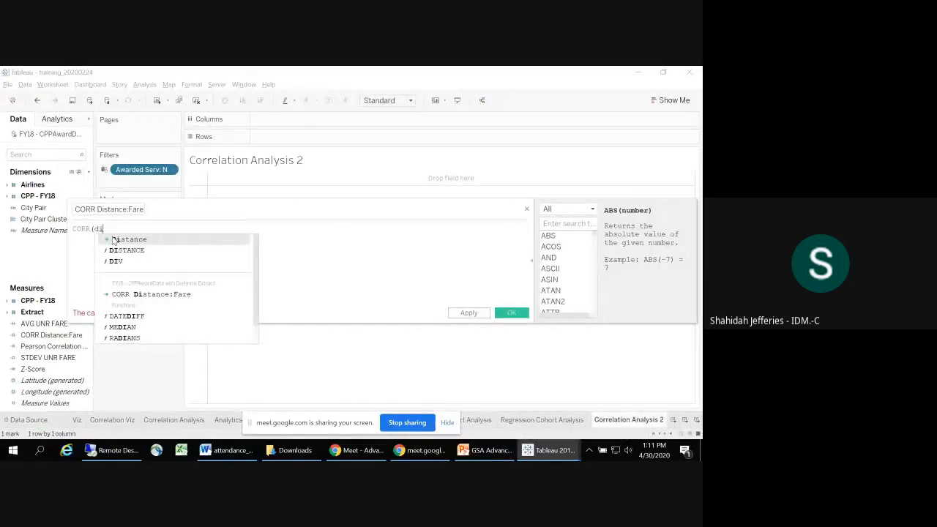
click(124, 242)
Step: Look up the CORR function's reference and complete the formula with [Unrestricted Fare (YCA)] as the second argument
click(567, 223)
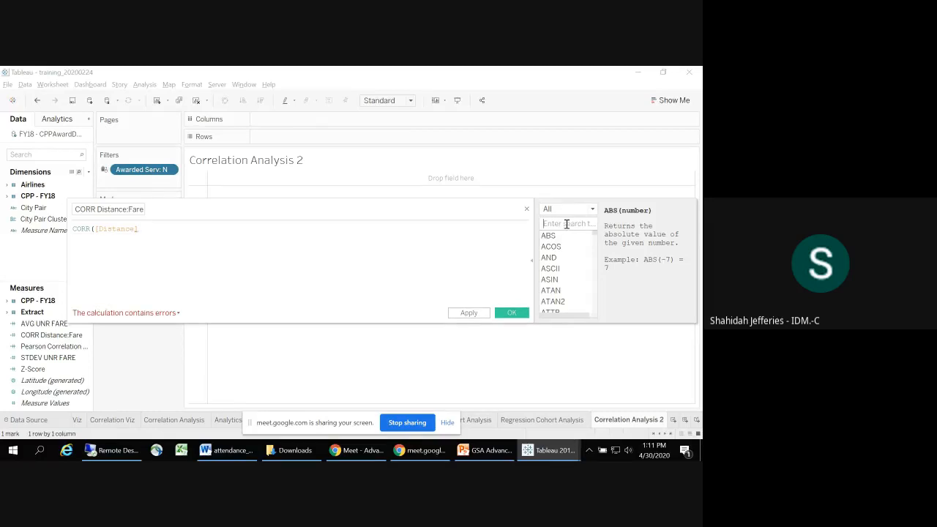
text(corr)
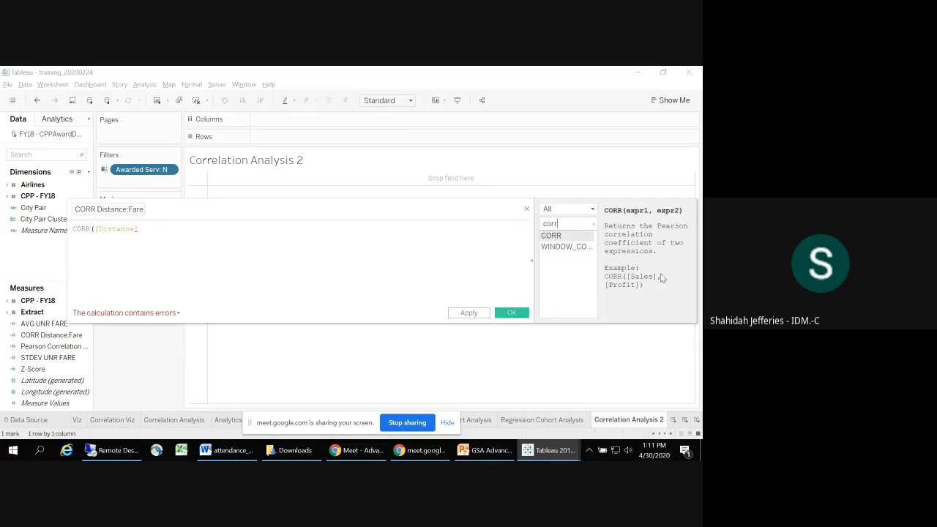
click(148, 230)
text(,)
text(Un)
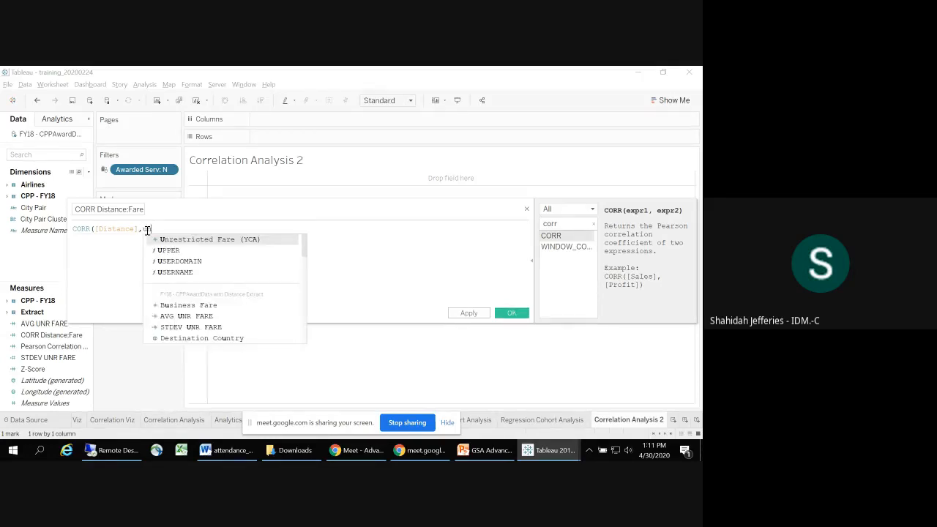
click(171, 240)
text())
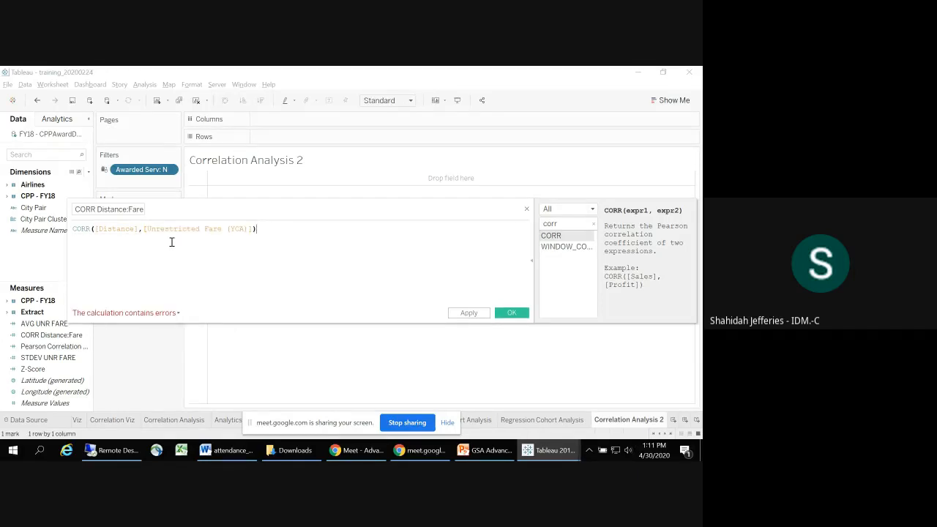
Step: Inspect the calculation error, change the field name to CORR Distance:Fare2 and save the calculated field
click(151, 315)
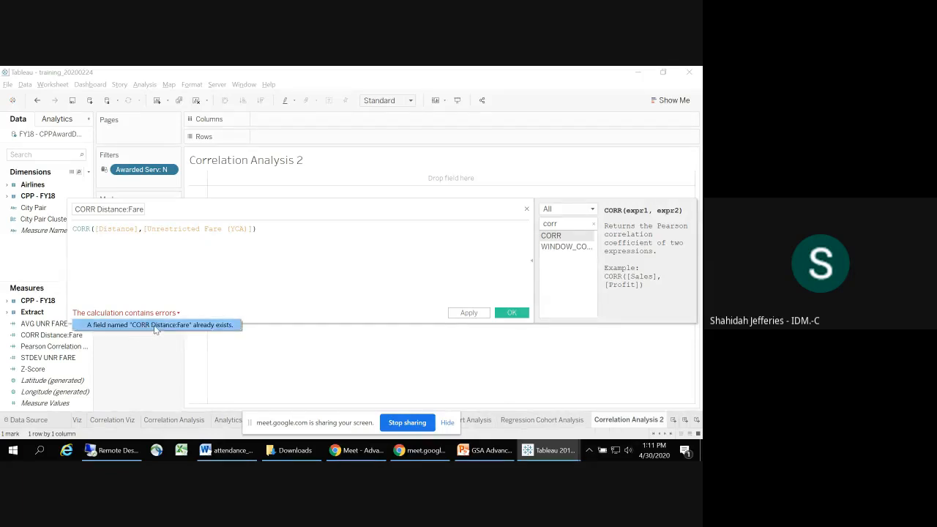
click(126, 210)
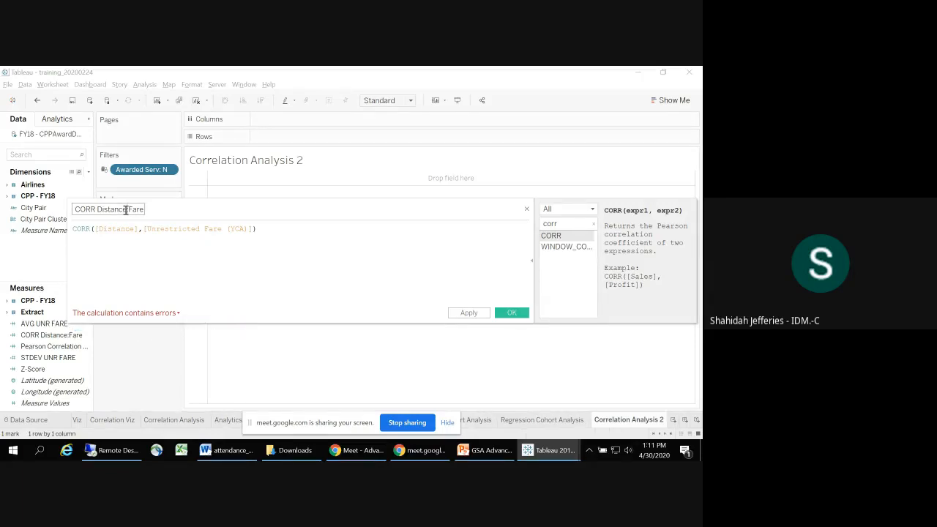
text(2)
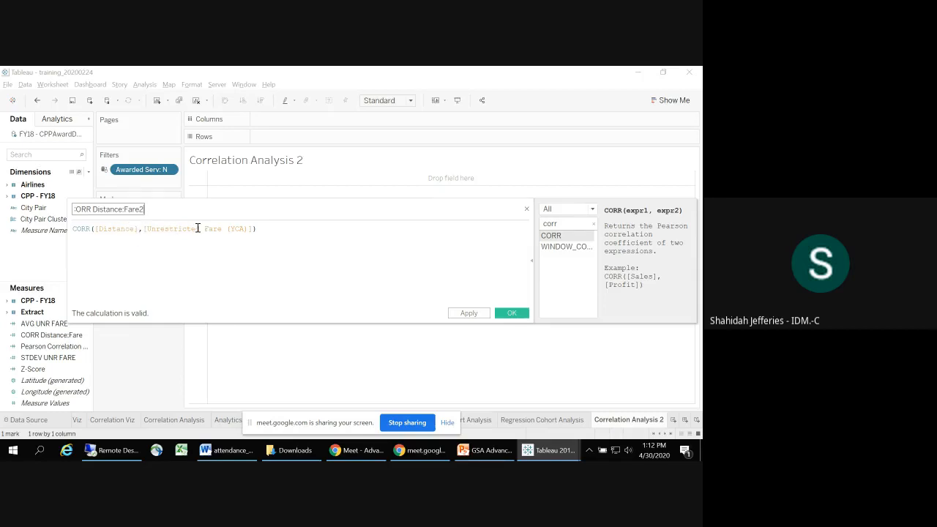
click(510, 314)
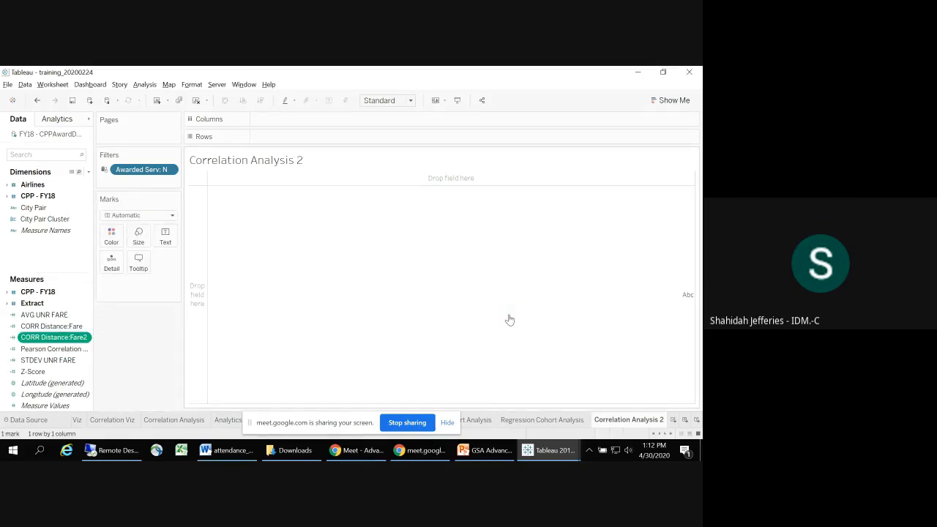
Step: Check the slide's next instruction in PowerPoint and place CORR Distance:Fare2 on the Text mark of Correlation Analysis 2 in Tableau
key(alt+Tab)
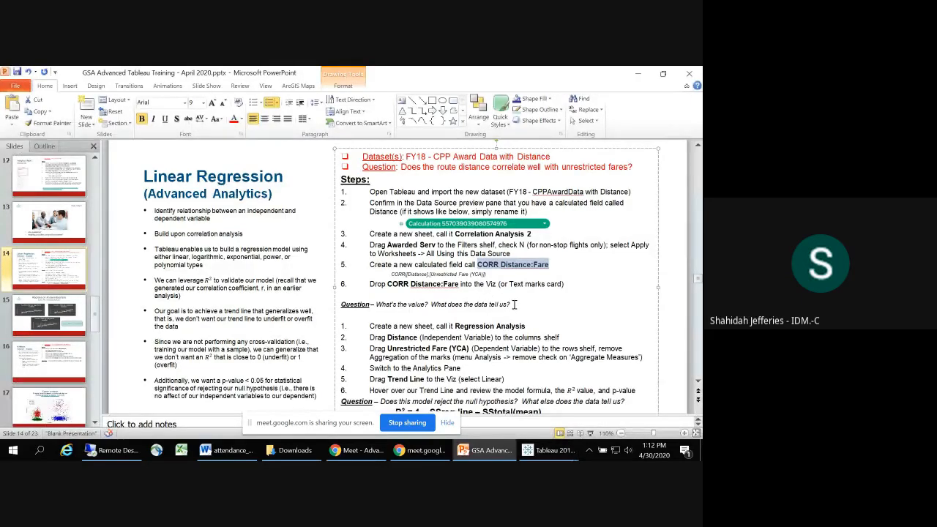
key(alt+Tab)
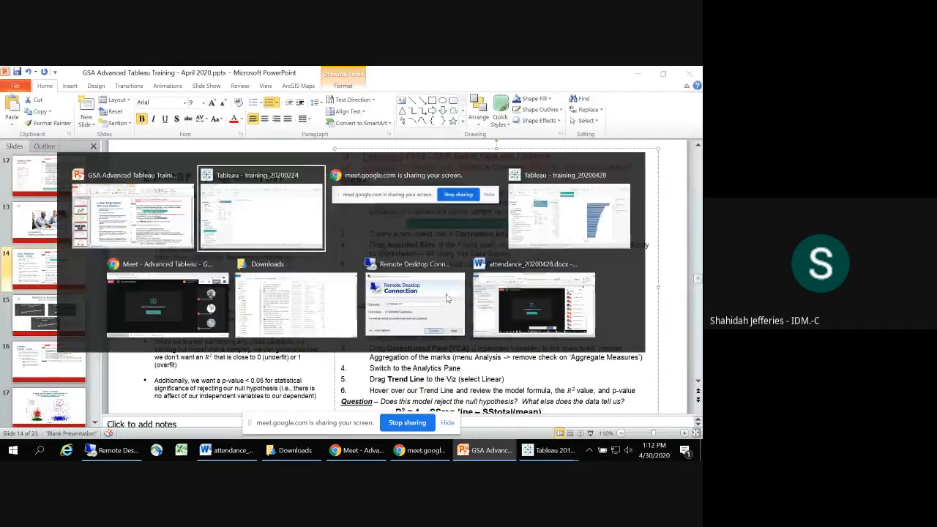
drag(52, 336, 167, 239)
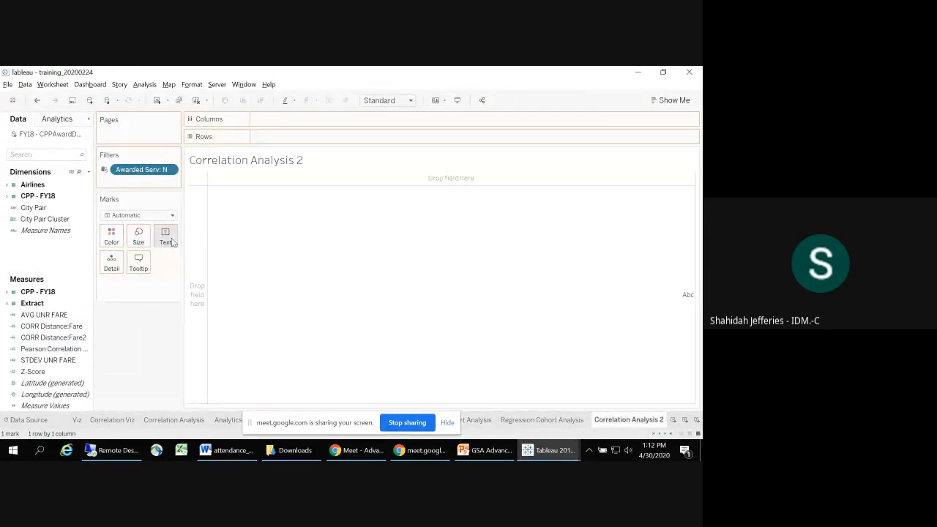
mouse_move(211, 183)
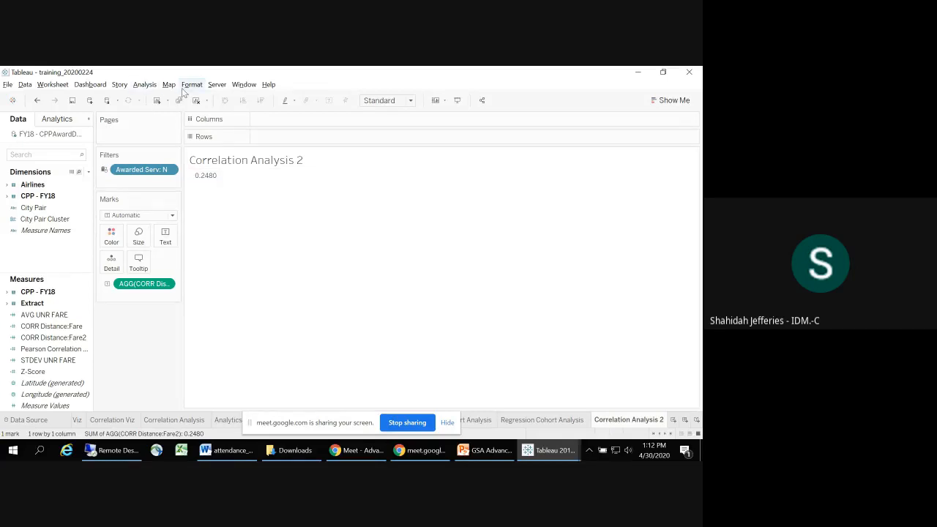
Step: Turn off Aggregate Measures for Correlation Analysis 2, check the setting and turn it back on
click(146, 85)
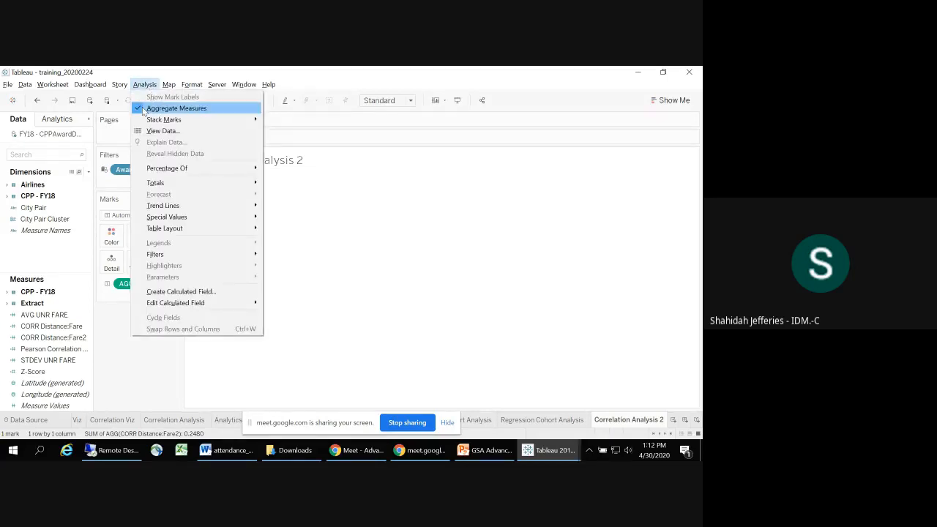
click(142, 107)
click(144, 85)
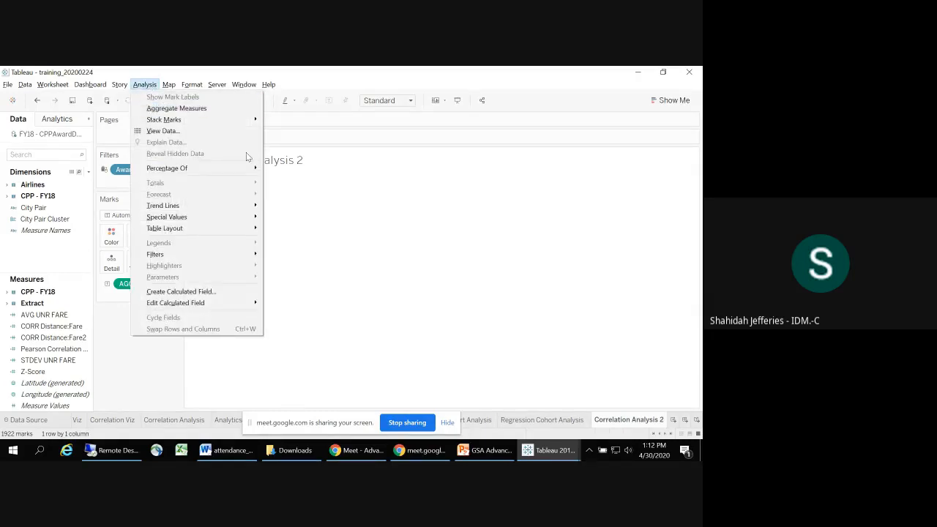
click(469, 361)
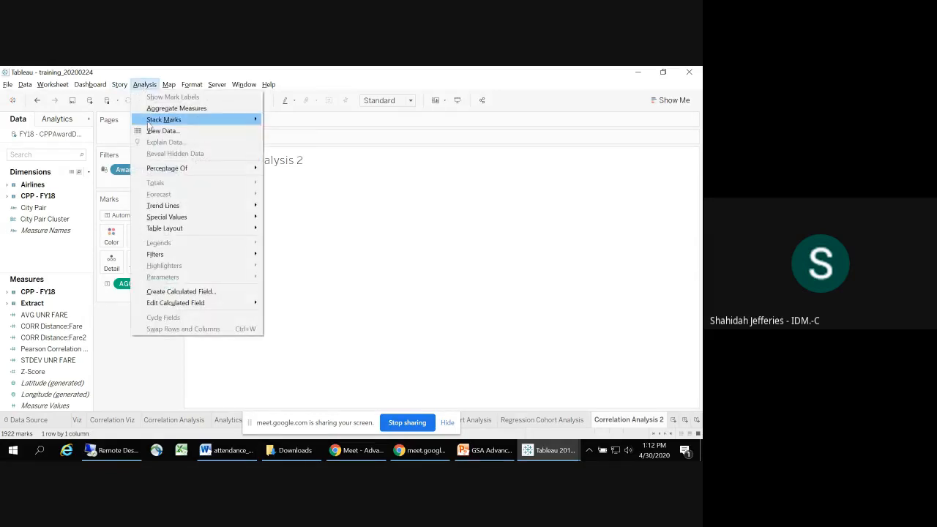
click(177, 109)
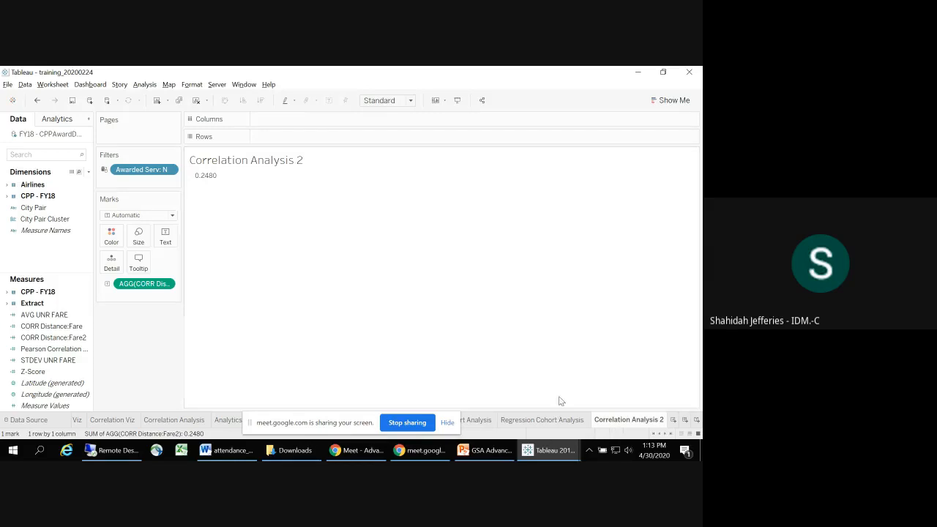
Step: Create a new worksheet, widen the data pane and place the Distance measure on Rows
click(449, 425)
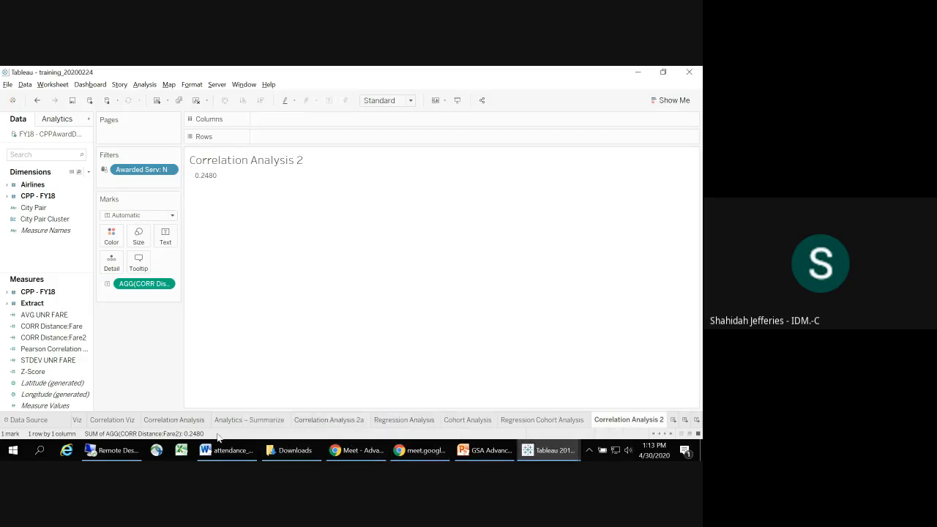
click(672, 420)
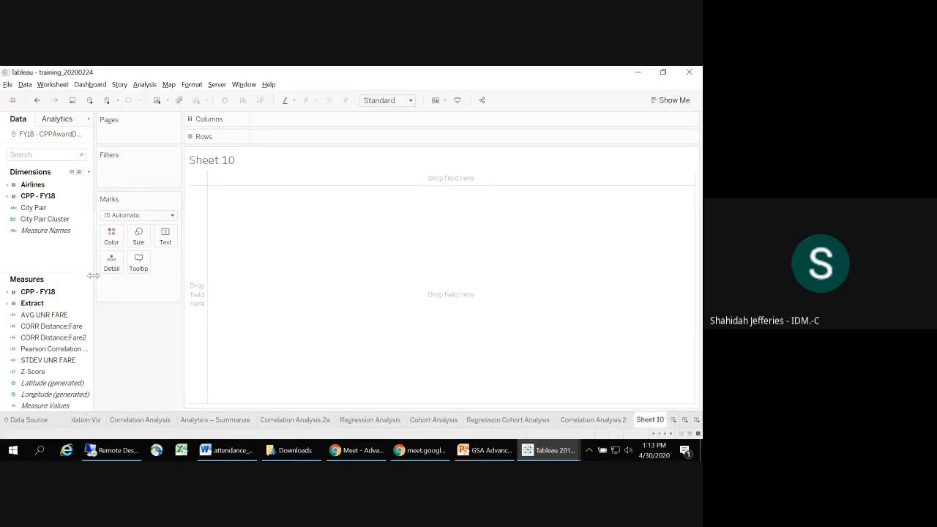
drag(93, 275, 128, 275)
text(dis)
mouse_move(42, 297)
mouse_down()
mouse_move(117, 270)
mouse_move(322, 136)
mouse_move(311, 137)
mouse_up()
Step: Search the fields for "un" and place Unrestricted Fare (YCA) on Columns of Sheet 10
click(48, 154)
key(BackSpace)
key(BackSpace)
key(BackSpace)
text(f)
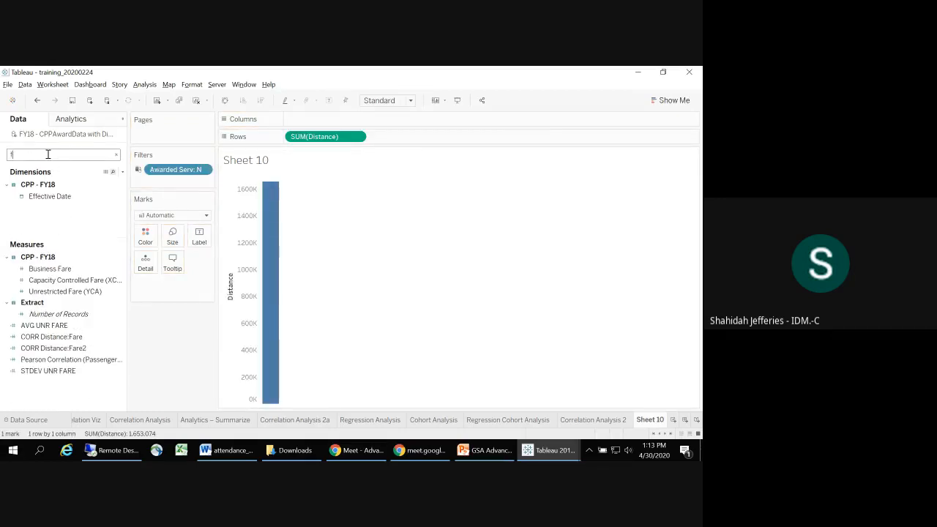
key(BackSpace)
text(un)
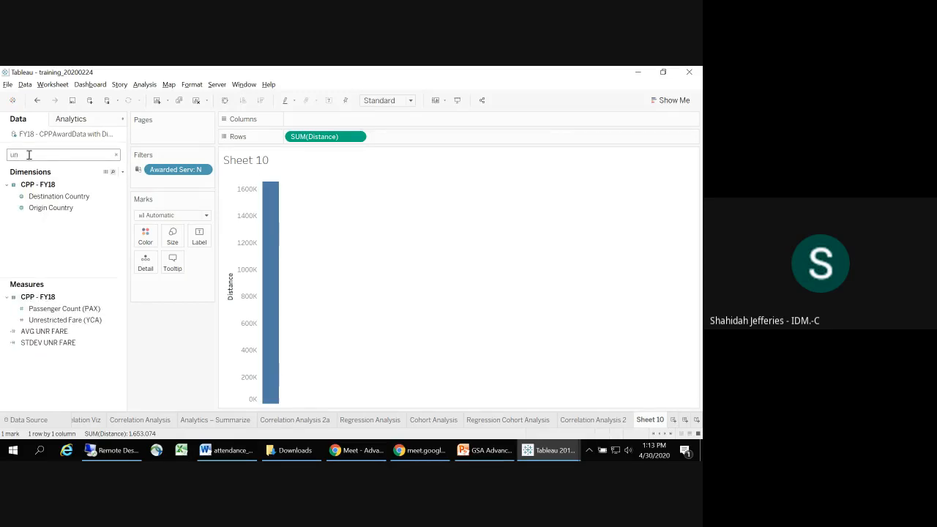
drag(42, 321, 329, 121)
mouse_move(453, 182)
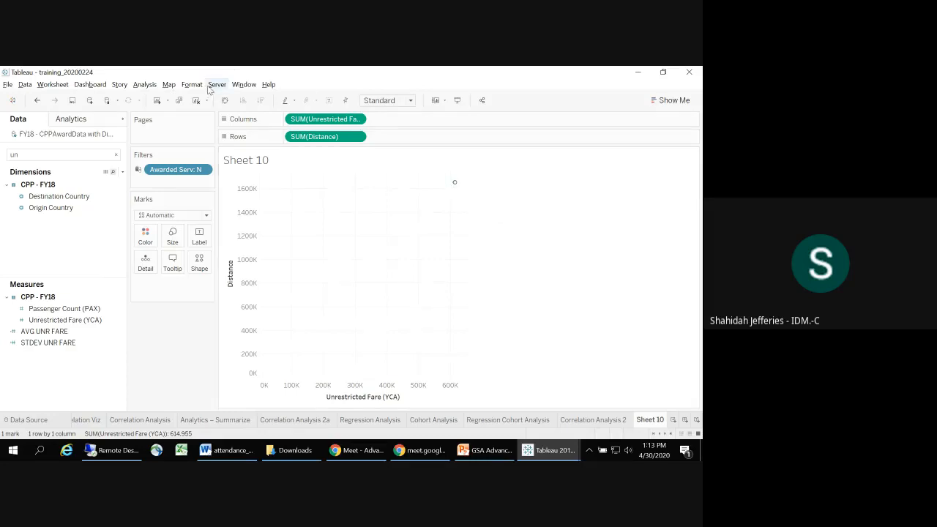
Step: Disaggregate the measures in Sheet 10 into a scatter plot of individual records and delete the sheet after viewing it
click(145, 84)
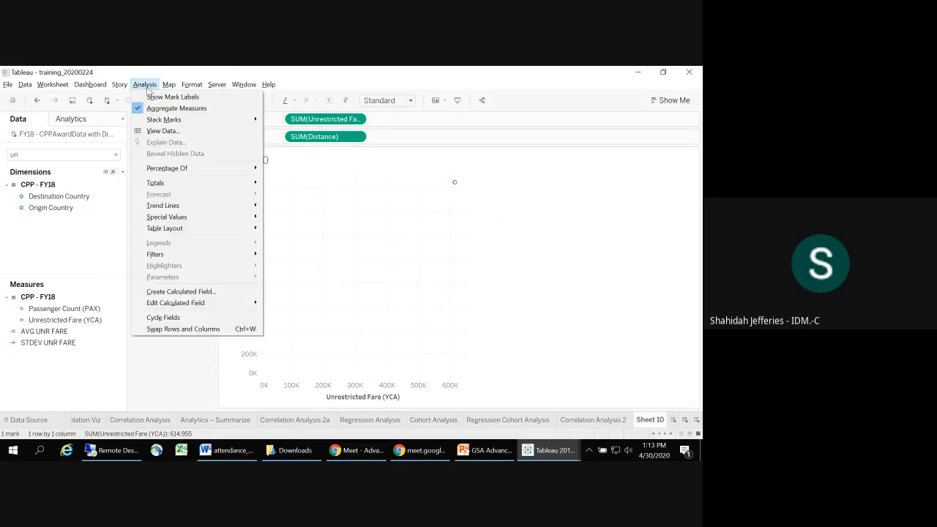
click(153, 108)
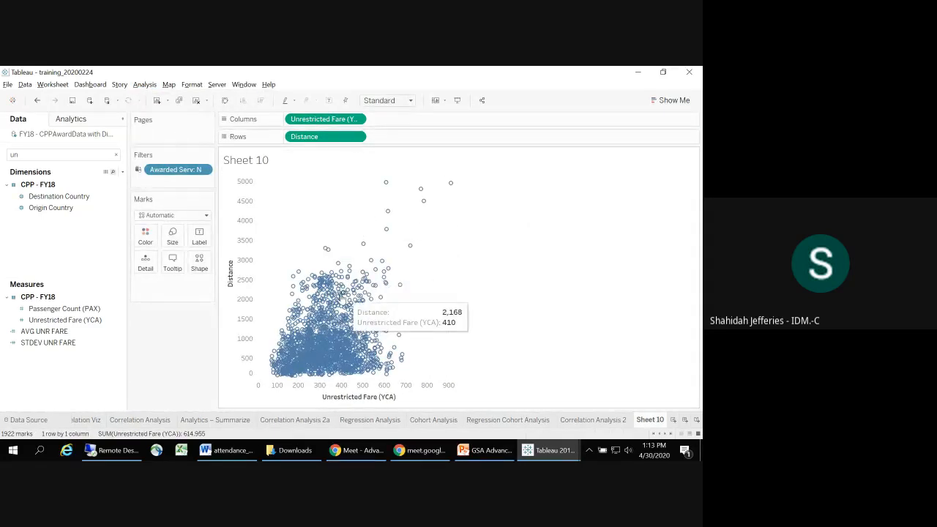
click(144, 84)
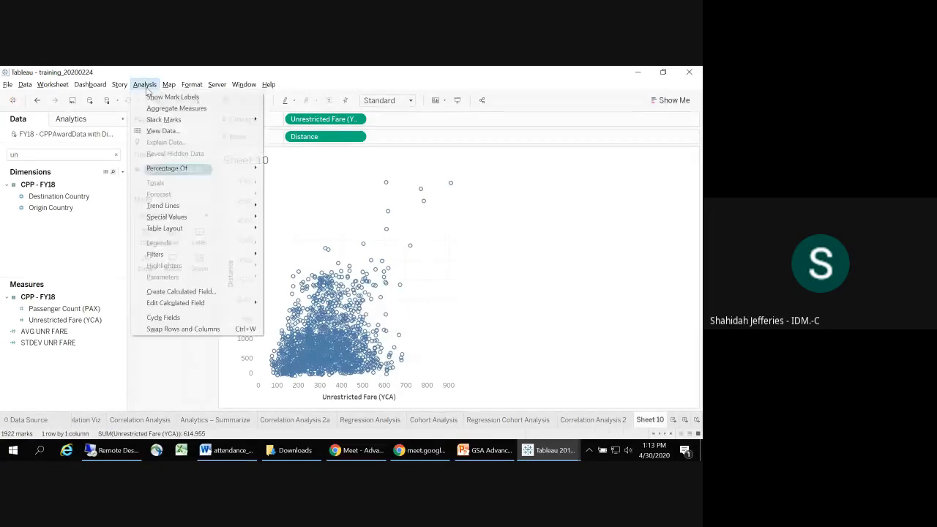
mouse_move(149, 120)
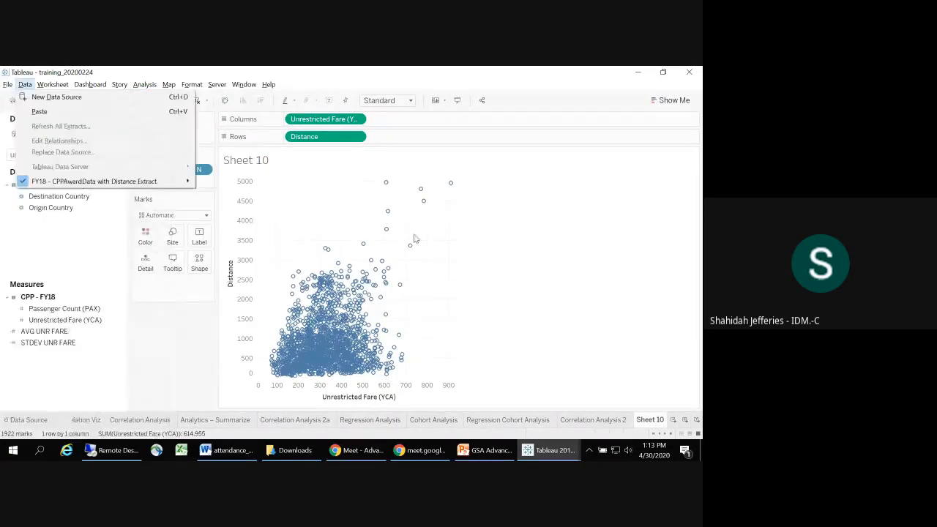
right_click(646, 423)
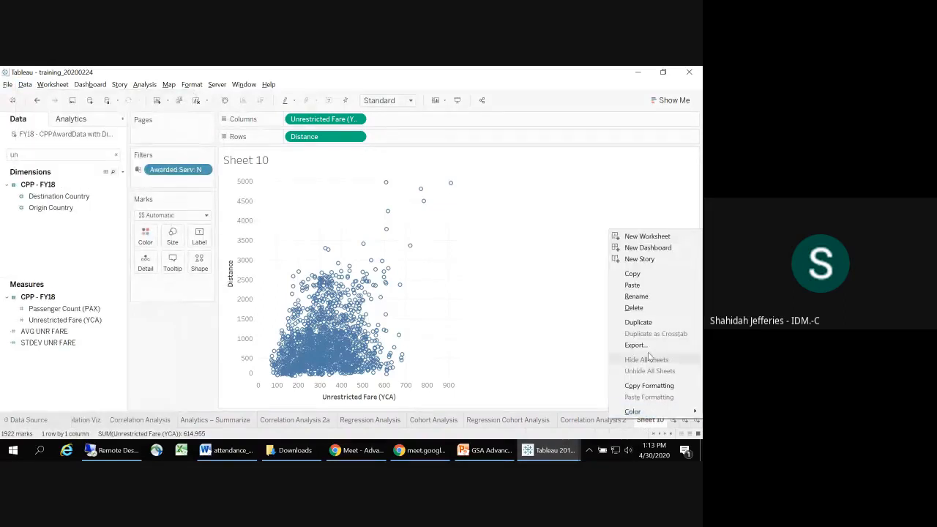
click(647, 308)
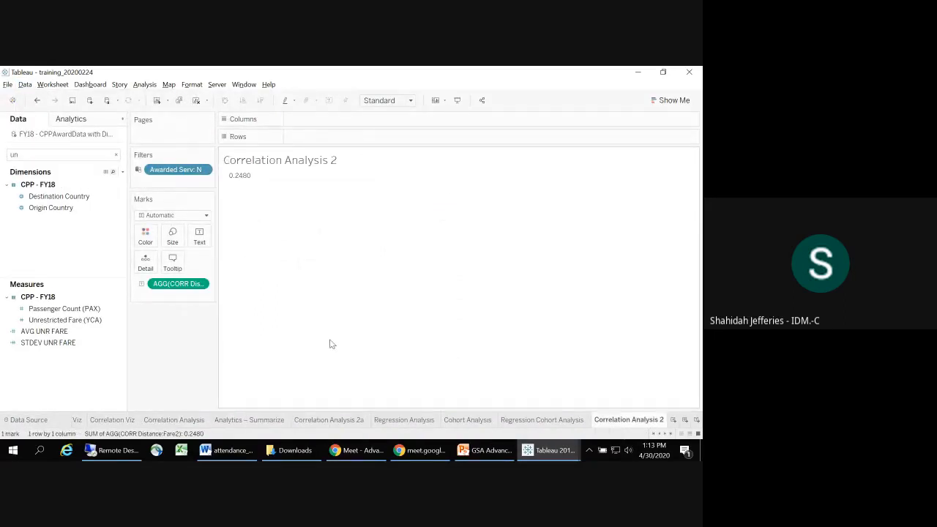
Step: Switch to the Linear Regression slide in PowerPoint and copy the sheet name Regression Analysis
key(alt+Tab)
key(alt+Tab)
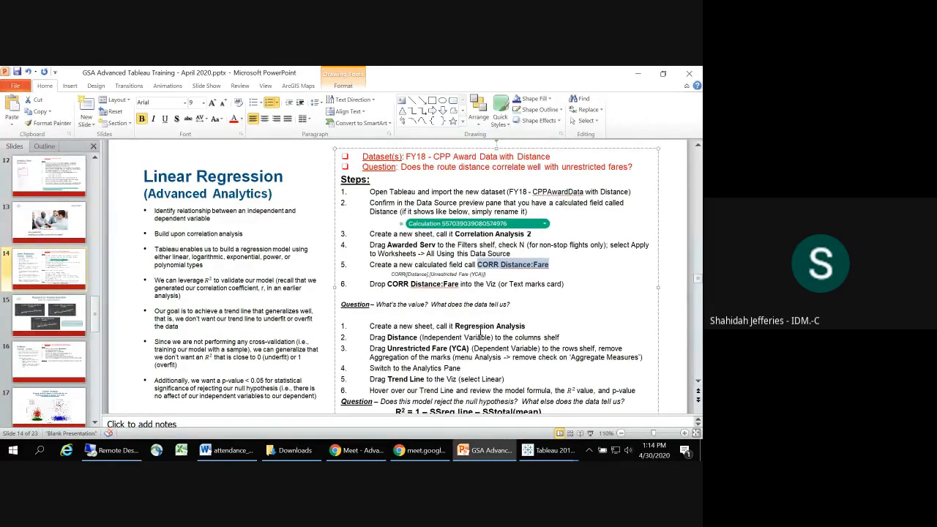
drag(455, 326, 512, 331)
key(ctrl+c)
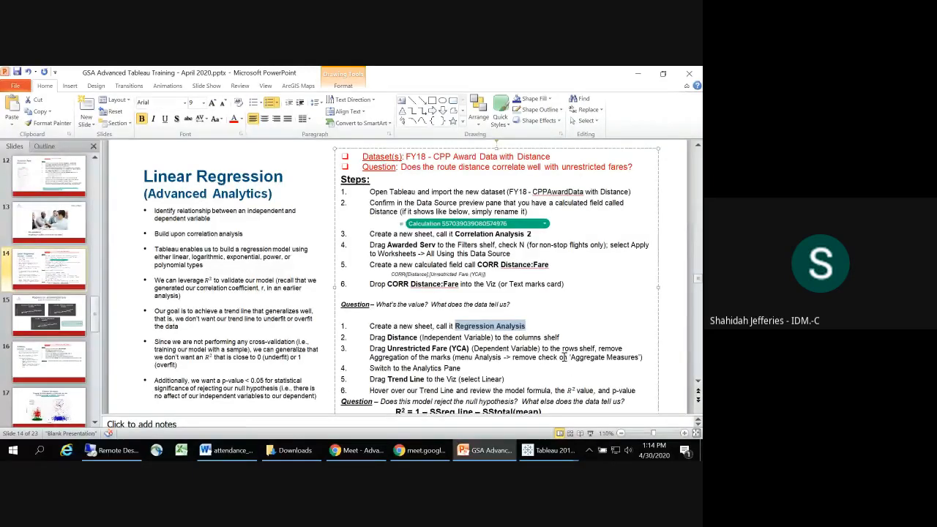
key(alt+Tab)
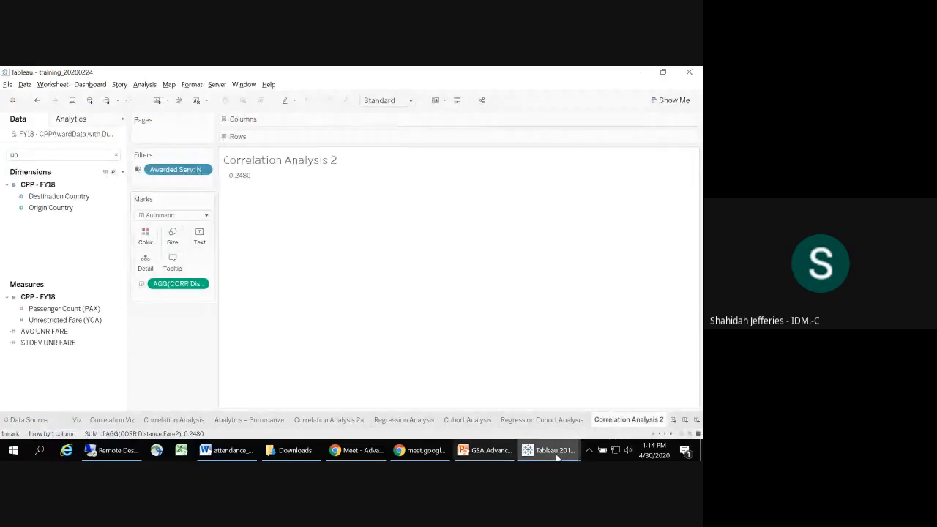
click(683, 419)
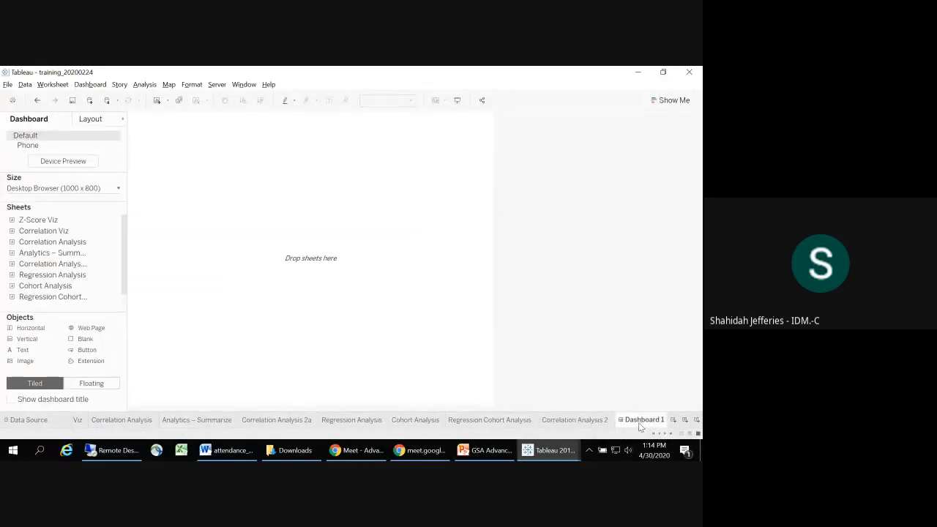
click(37, 101)
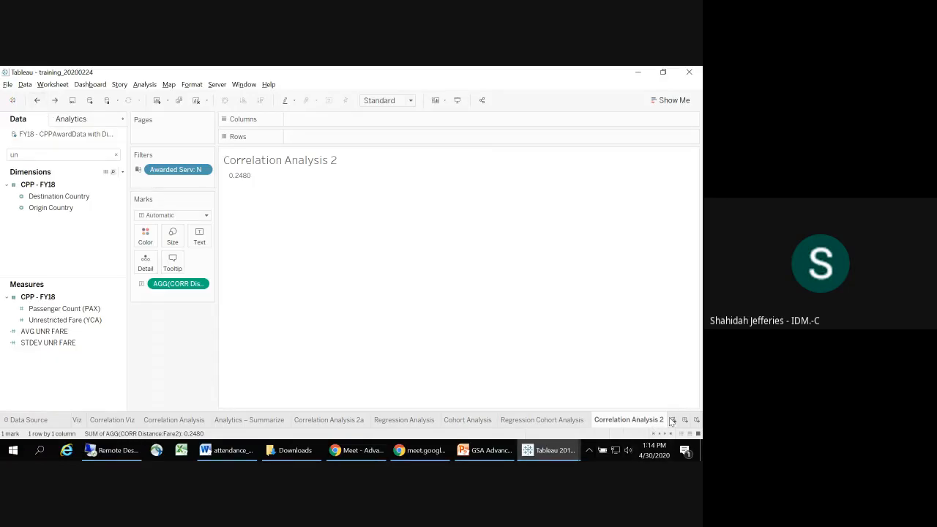
Step: Read the meeting chat in Google Meet, review the Linear Regression slide in PowerPoint and return to Tableau
key(alt+Tab)
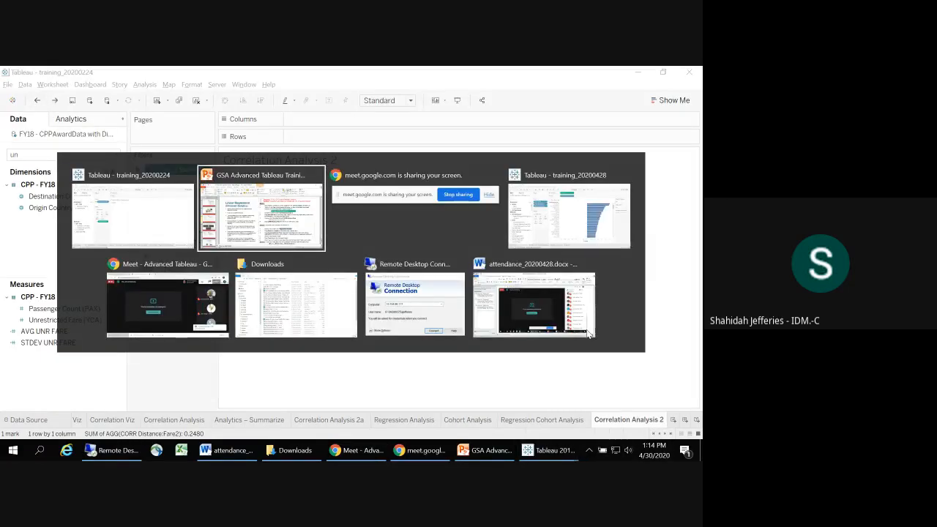
key(Tab)
key(Tab)
key(Tab)
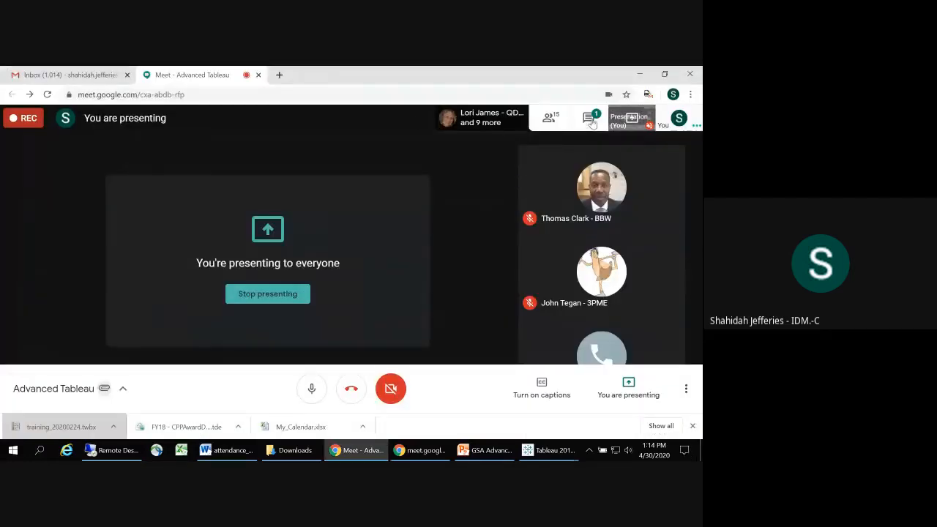
click(590, 119)
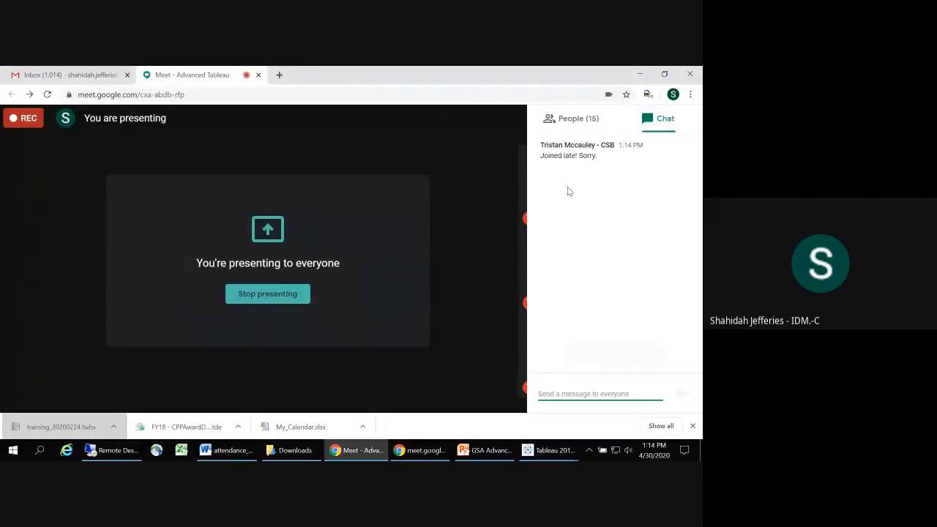
key(alt+Tab)
key(alt+Tab)
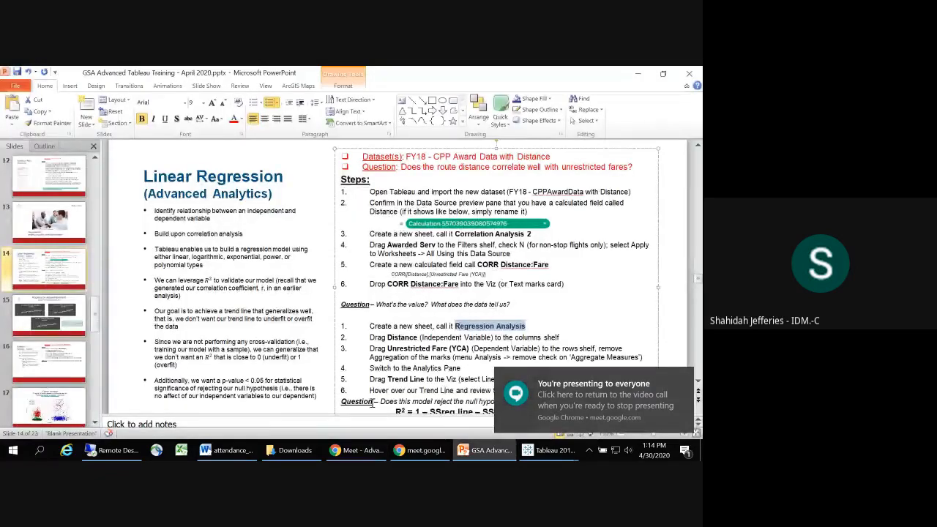
key(alt+Tab)
key(alt+Tab)
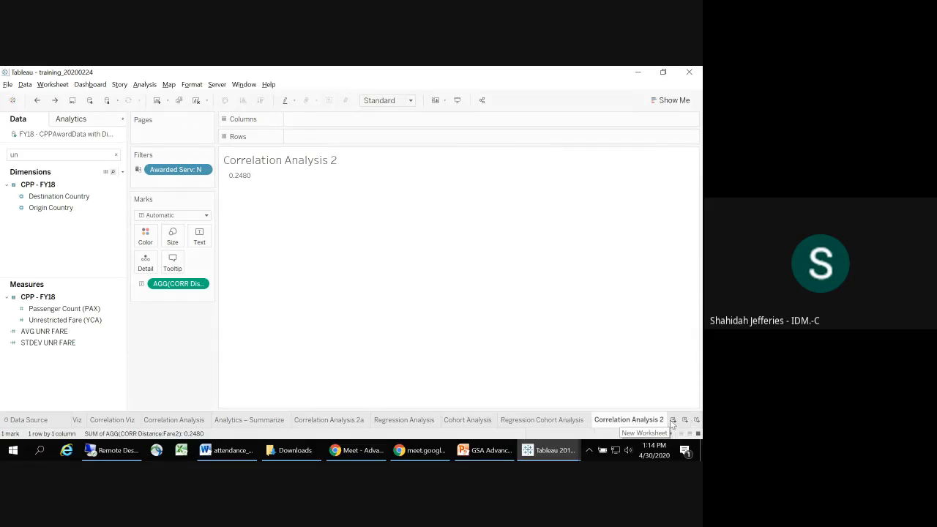
Step: Create a new worksheet and name it Regression Analysis2, using the sheet name copied from the slide
click(671, 420)
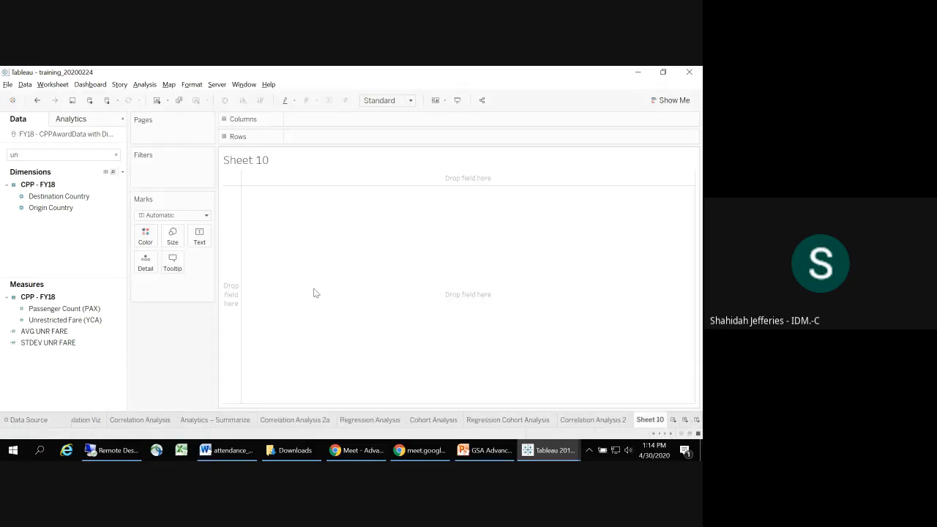
double_click(646, 420)
key(ctrl+v)
text(2)
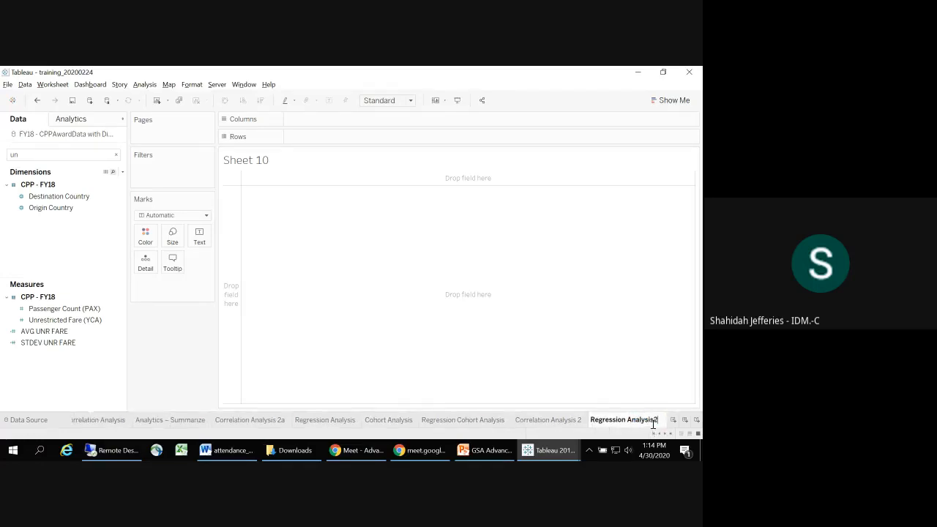
key(Return)
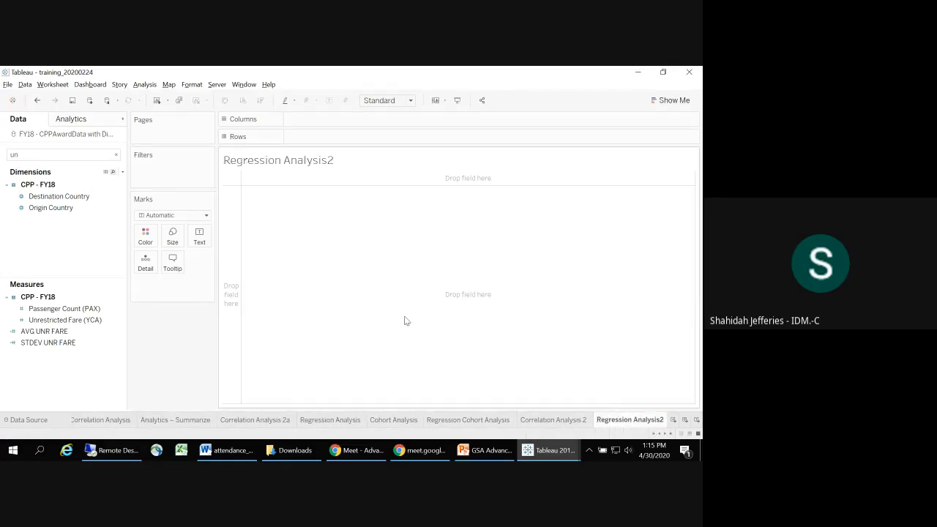
Step: Read the regression instructions on the PowerPoint slide and clear the field search in Tableau's data pane
key(alt+Tab)
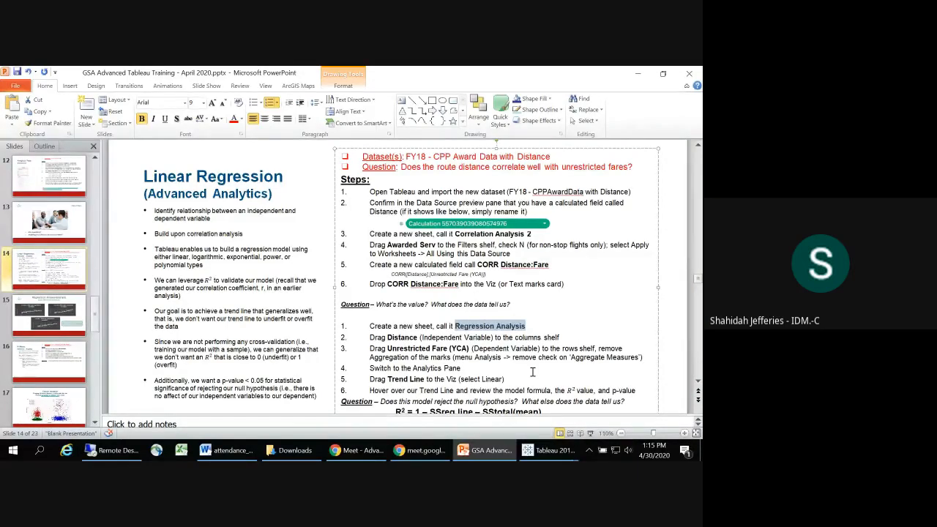
key(alt)
key(alt+Tab)
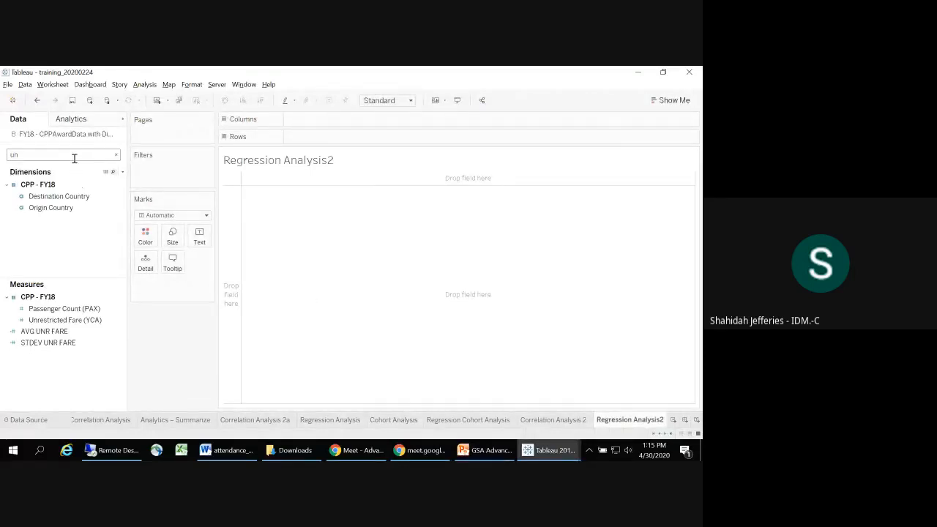
click(115, 155)
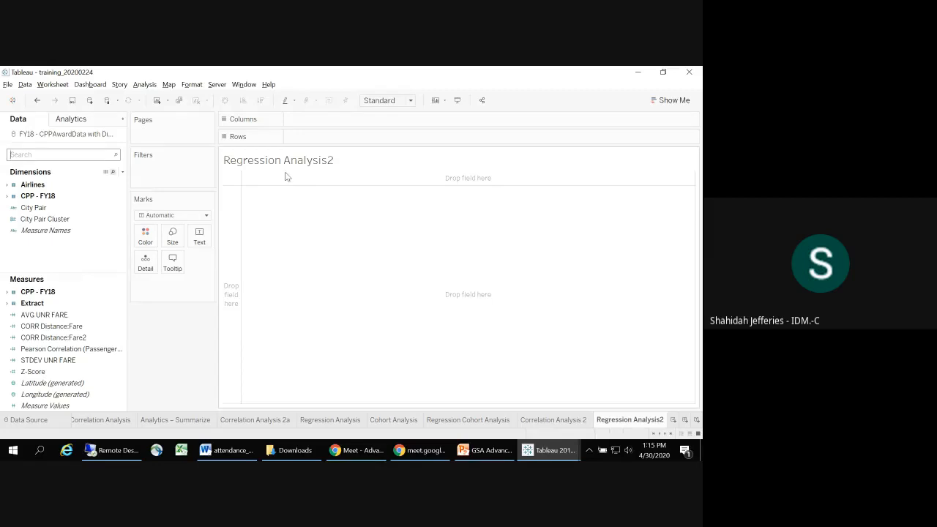
Step: Search the fields for "dis" and place Distance on the Columns shelf
text(dis)
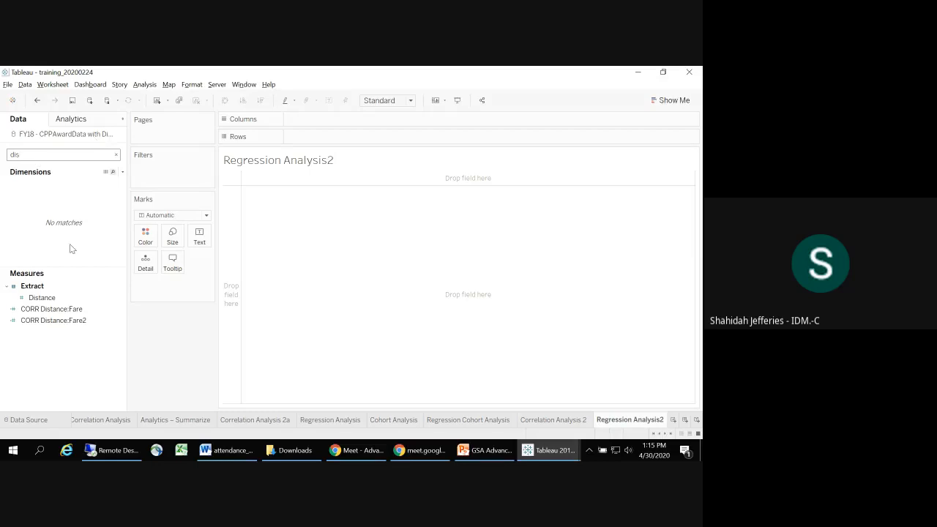
click(68, 310)
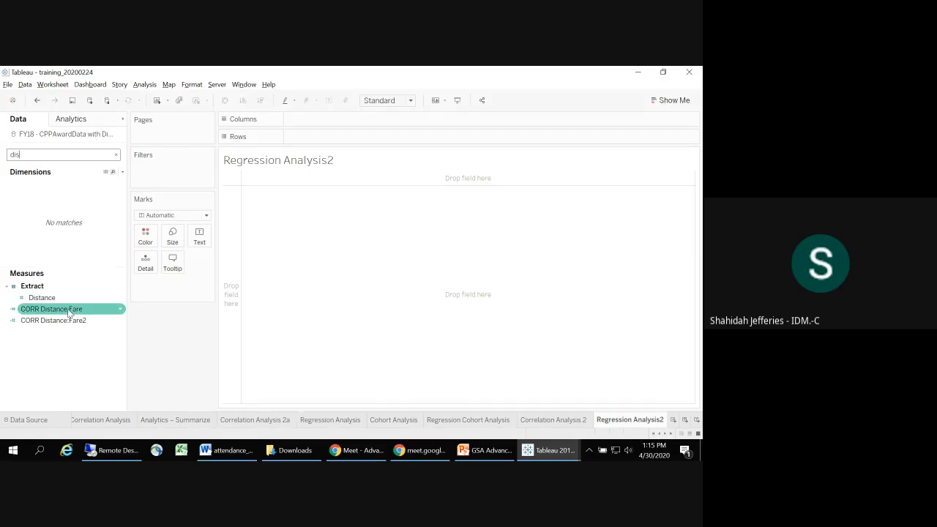
mouse_move(42, 297)
mouse_down()
mouse_move(173, 240)
mouse_move(349, 127)
mouse_up()
Step: Search the fields for "unr", place Unrestricted Fare (YCA) on the Rows shelf and clear the field search
click(56, 155)
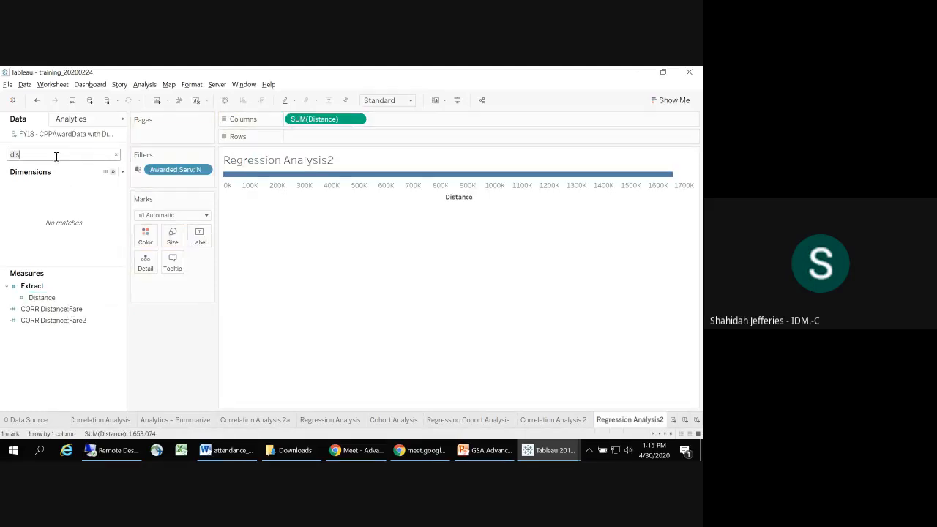
key(BackSpace)
key(BackSpace)
key(BackSpace)
text(unr)
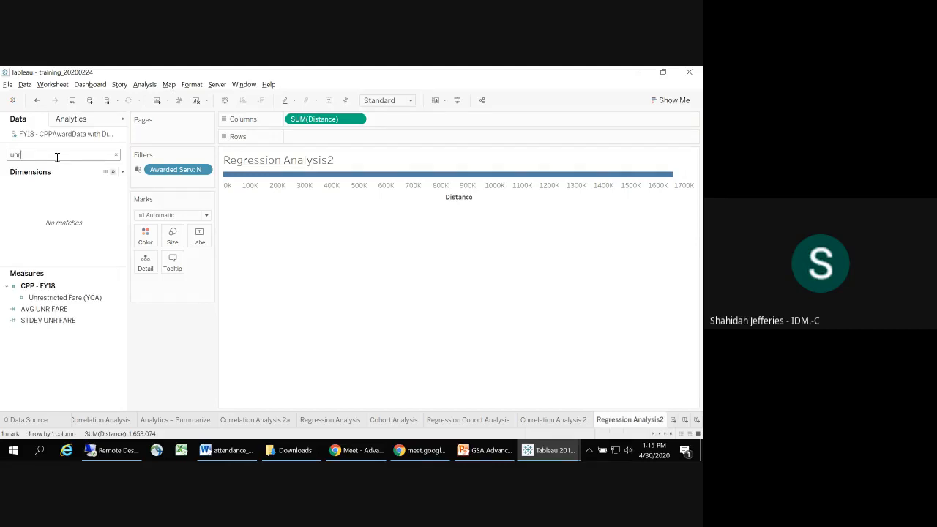
drag(68, 297, 331, 142)
mouse_move(452, 186)
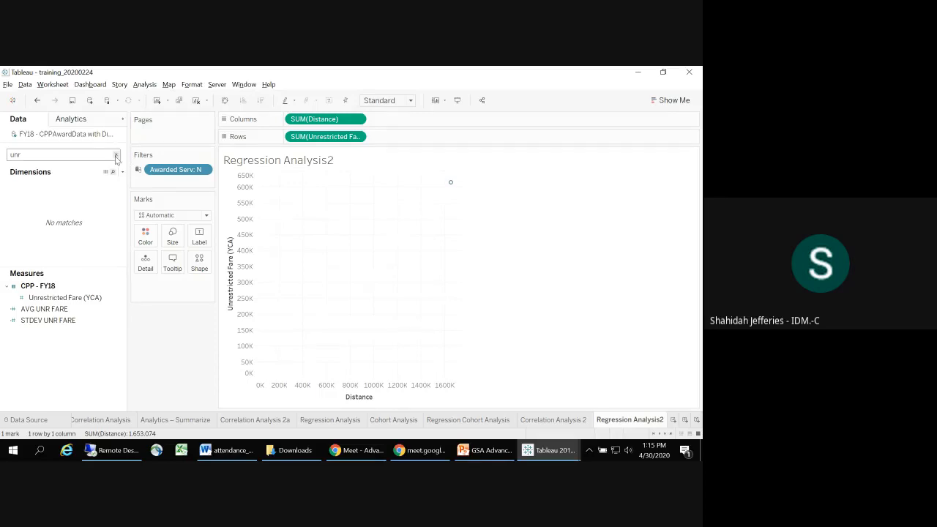
click(115, 157)
Step: Check the regression instructions on the PowerPoint slide, return to Tableau and turn off Aggregate Measures for the worksheet
key(alt+Tab)
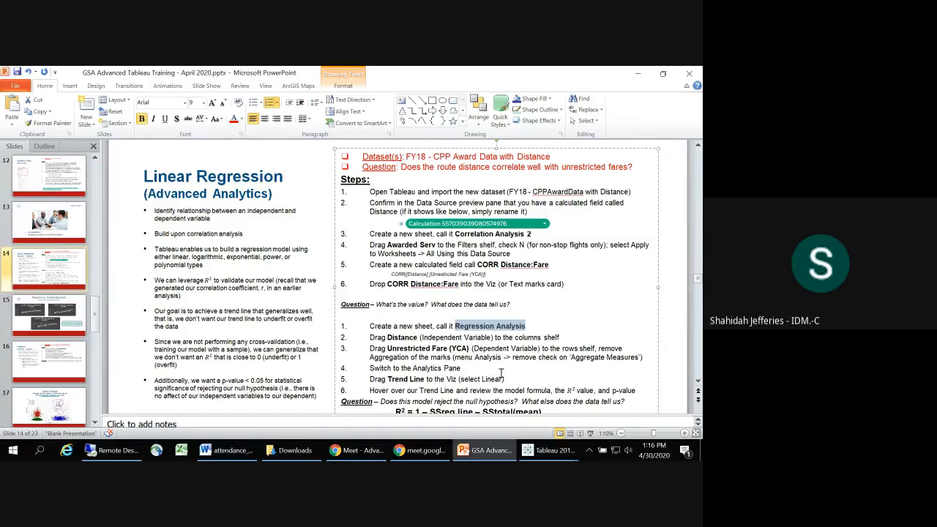
key(alt+Tab)
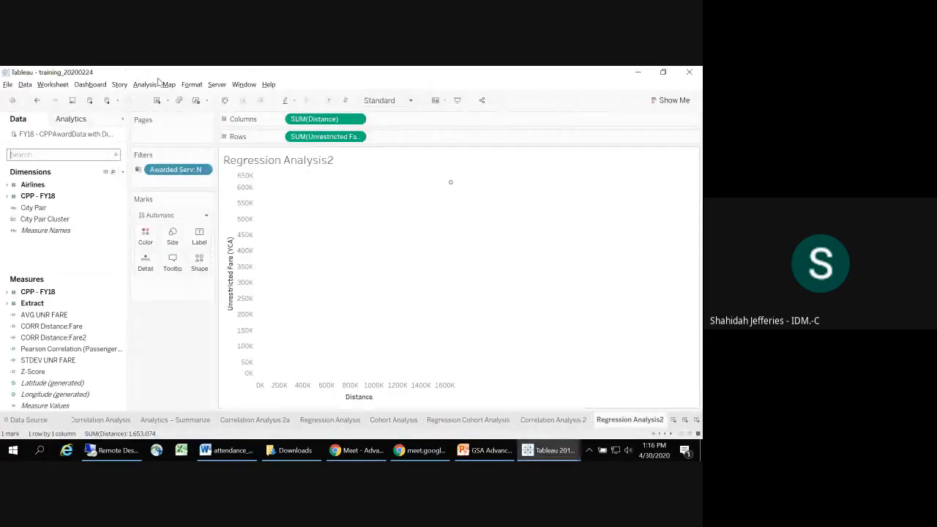
click(145, 85)
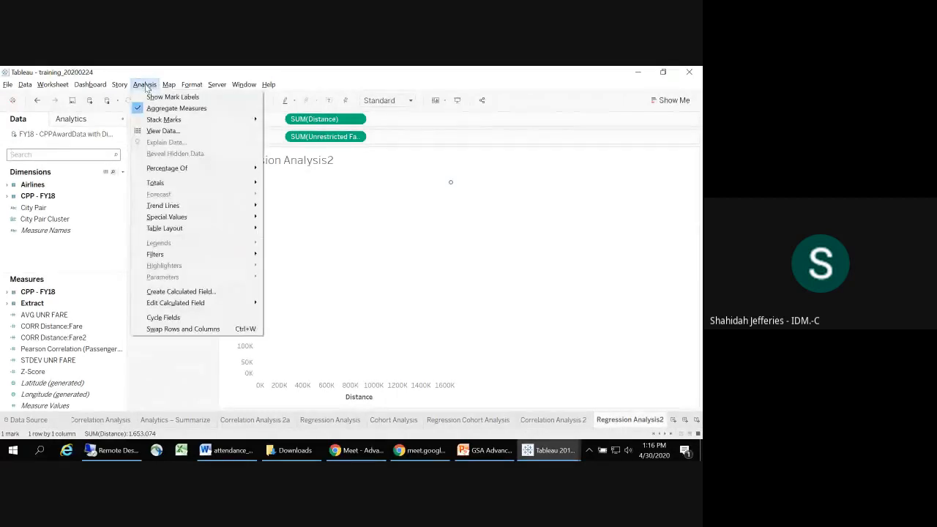
click(146, 110)
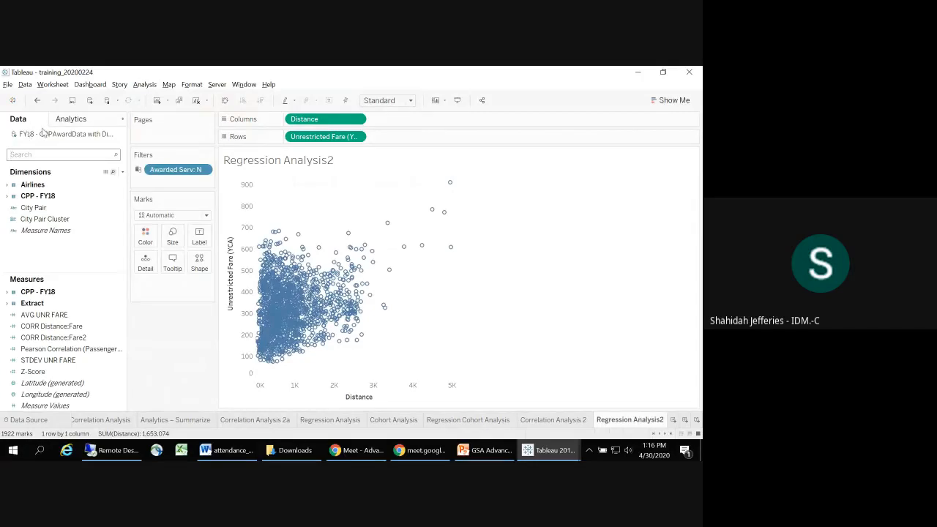
Step: Add a linear trend line to the scatter plot, check the regression instructions on the PowerPoint slide and return to Tableau
click(66, 120)
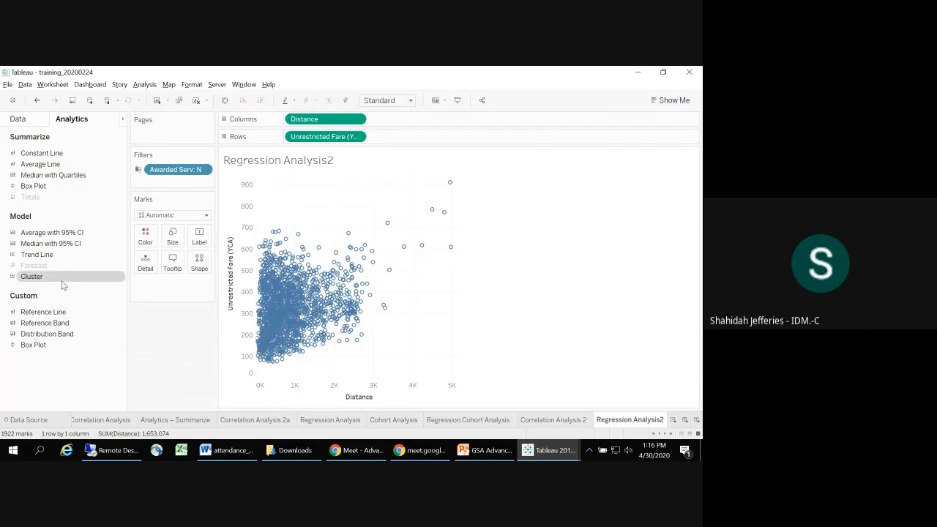
mouse_move(52, 263)
mouse_down()
mouse_move(197, 247)
mouse_move(284, 224)
mouse_move(317, 230)
mouse_move(297, 189)
mouse_move(320, 191)
mouse_move(305, 193)
mouse_up()
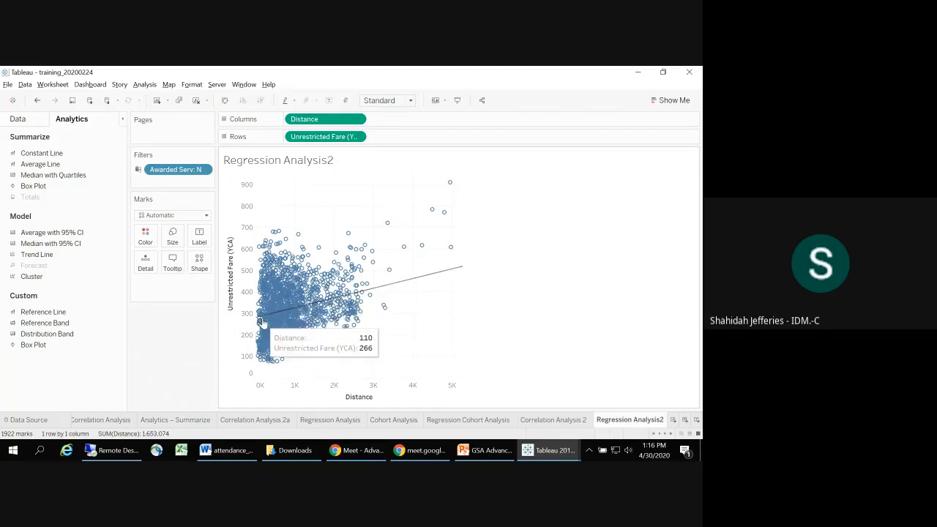
mouse_move(458, 274)
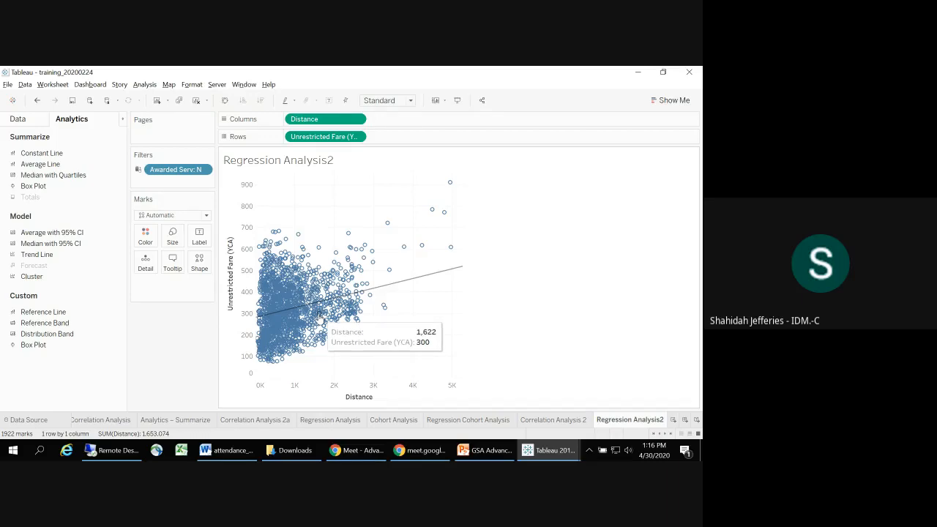
key(alt+Tab)
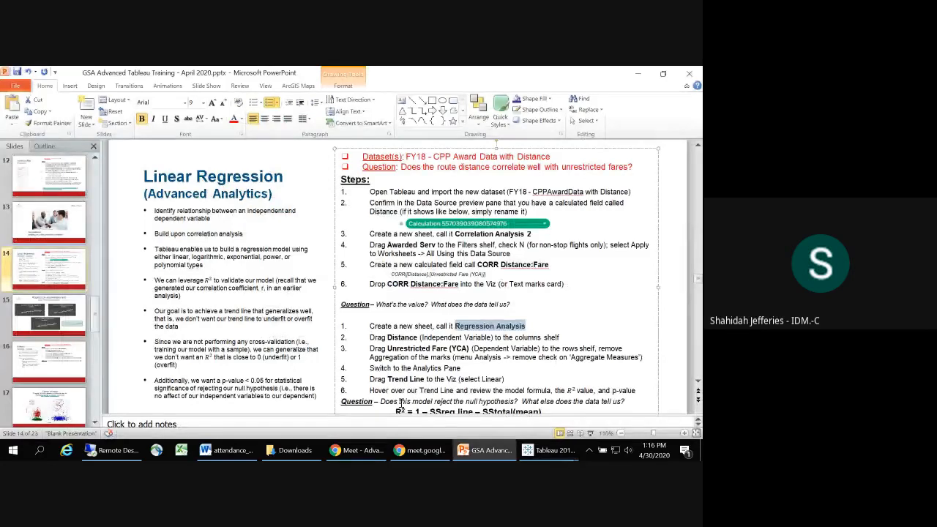
key(alt+Tab)
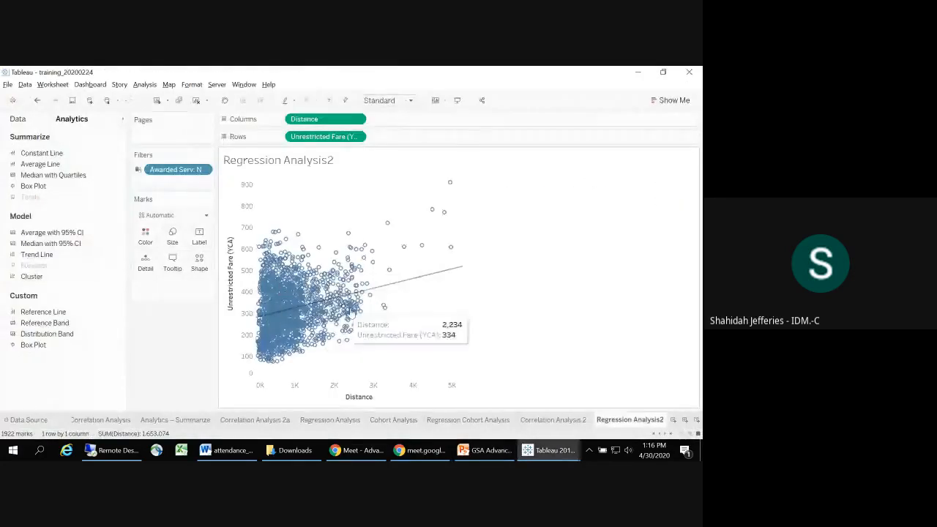
Step: Undo the linear trend line and try a logarithmic and an exponential trend line on the scatter plot, undoing each
click(37, 100)
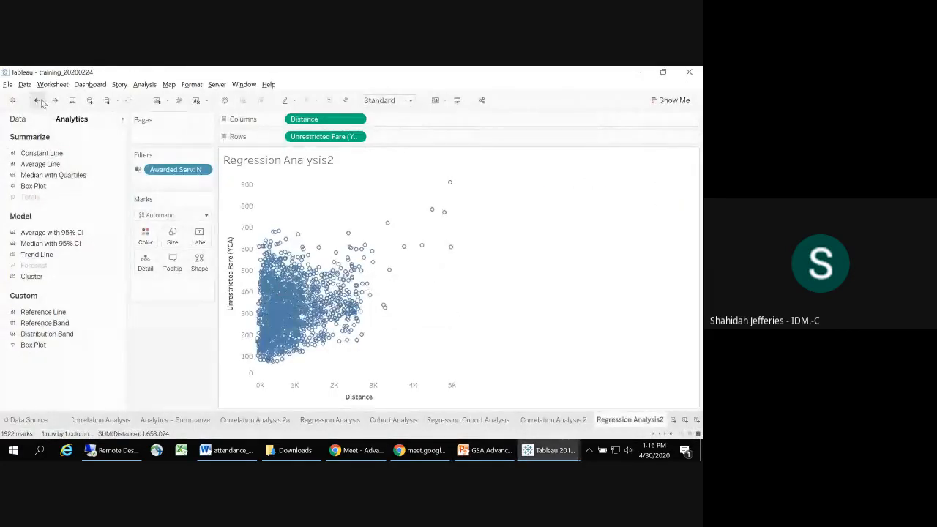
drag(38, 254, 356, 193)
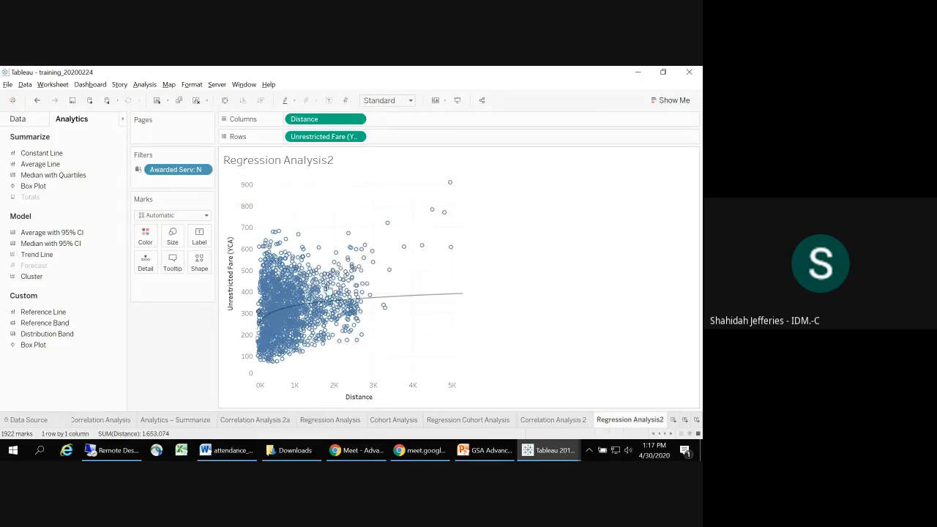
click(38, 97)
drag(38, 256, 398, 185)
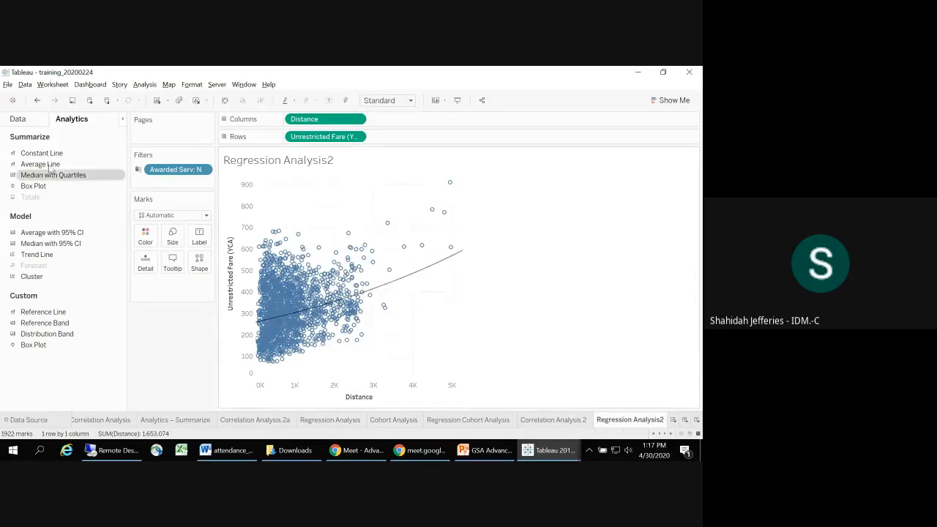
click(37, 102)
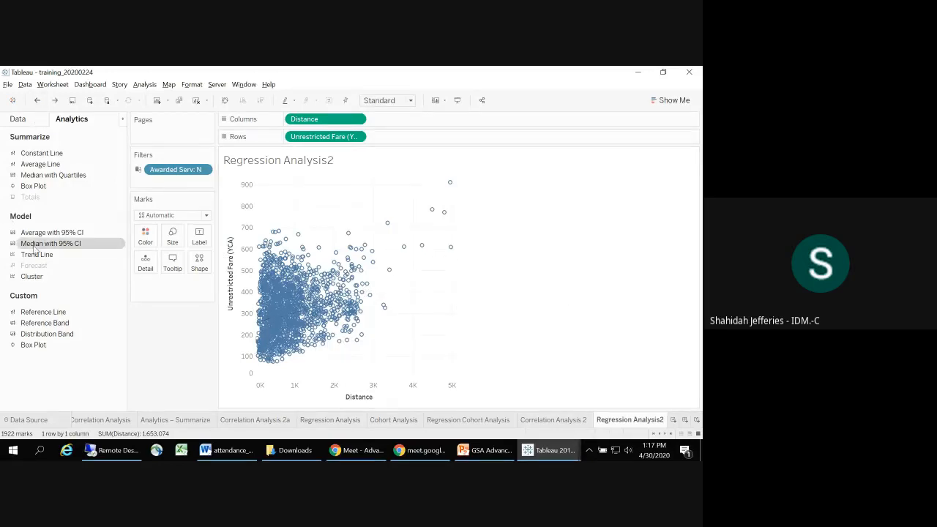
Step: Try a polynomial and a power trend line on the scatter plot, undoing each
drag(37, 254, 442, 188)
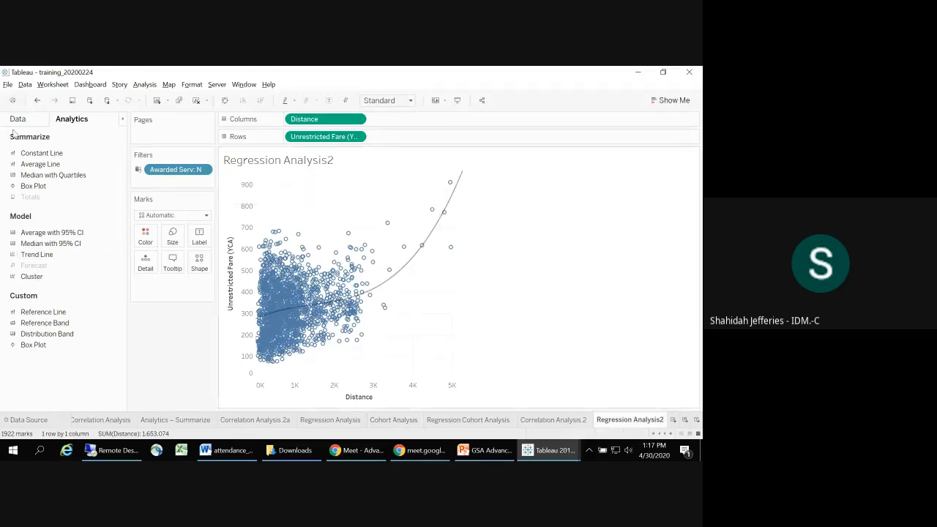
click(37, 100)
drag(35, 255, 493, 187)
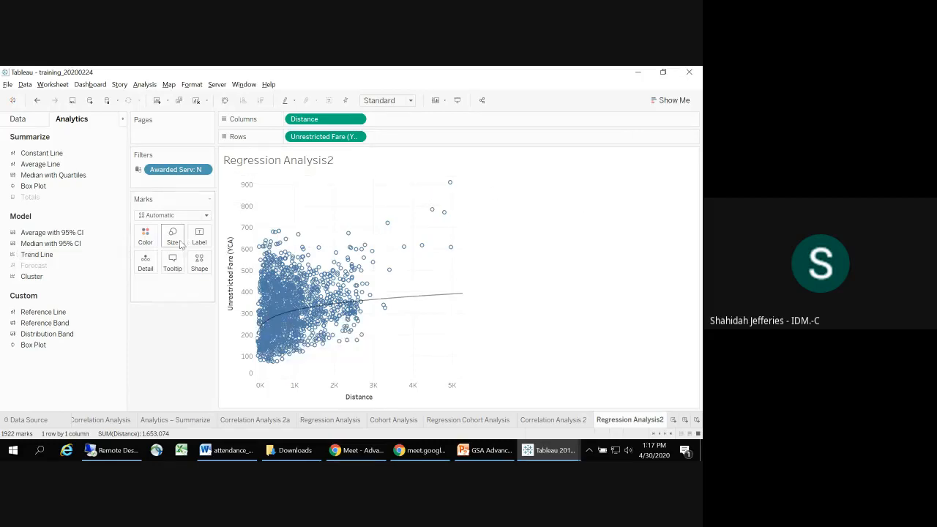
click(37, 103)
Step: Add a linear trend line to the scatter plot, inspect the long-distance outliers and switch to the Linear Regression slide in PowerPoint
drag(37, 254, 289, 186)
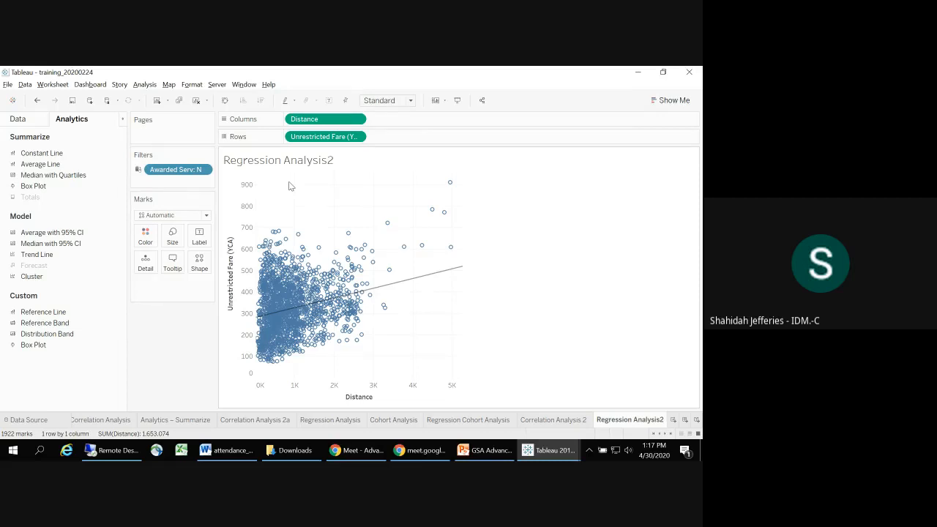
click(18, 119)
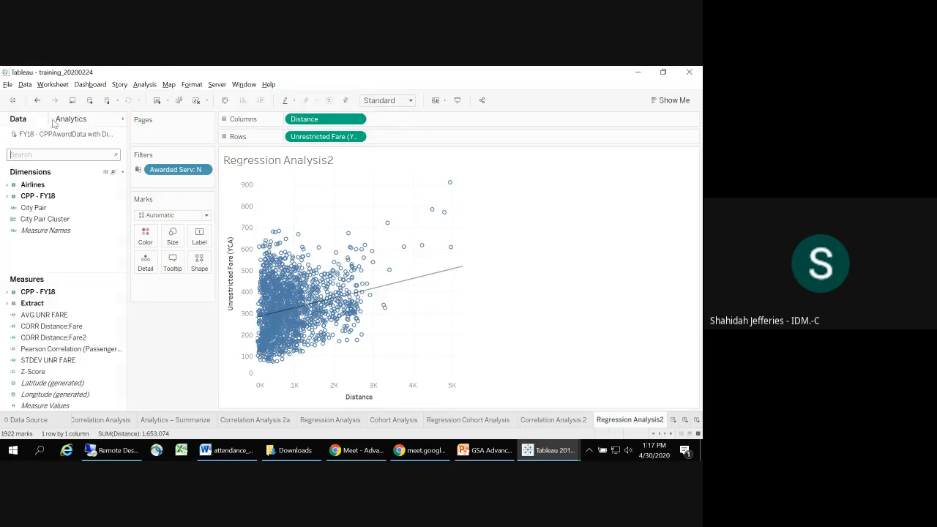
click(69, 120)
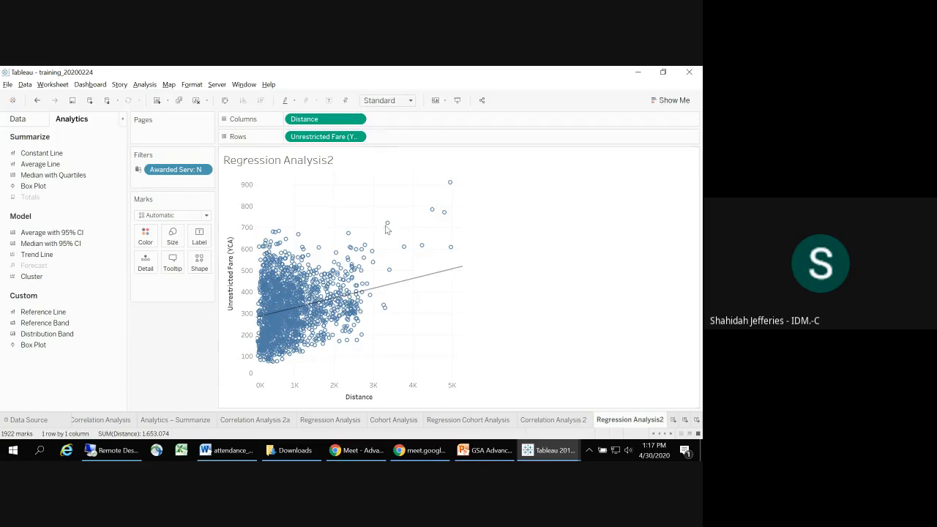
mouse_move(443, 212)
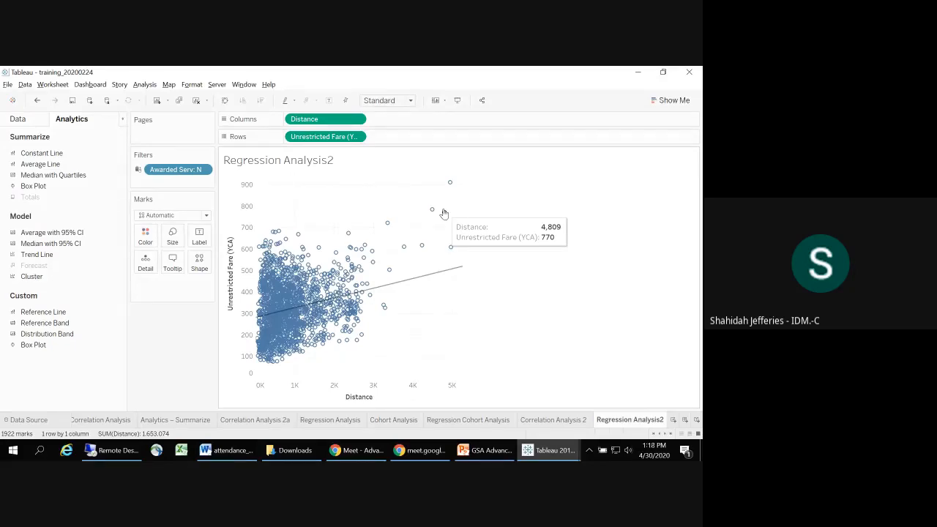
key(alt+Tab)
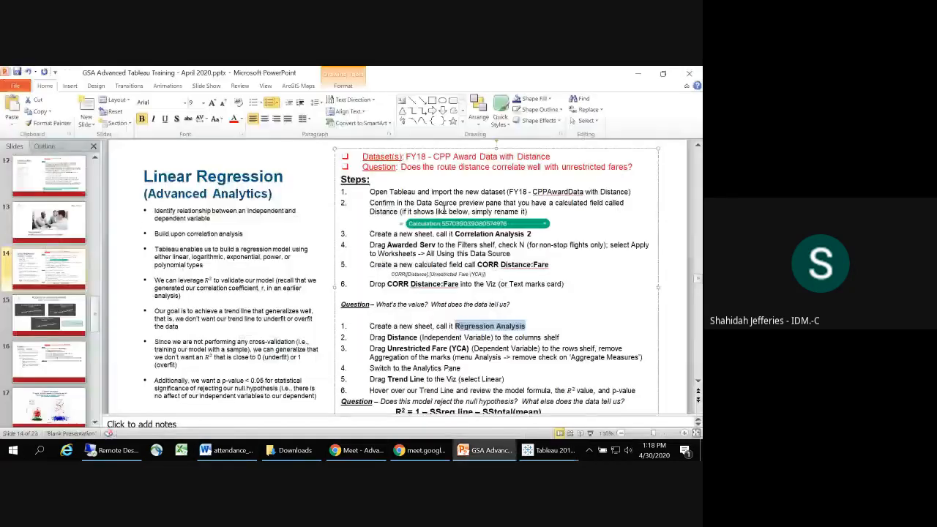
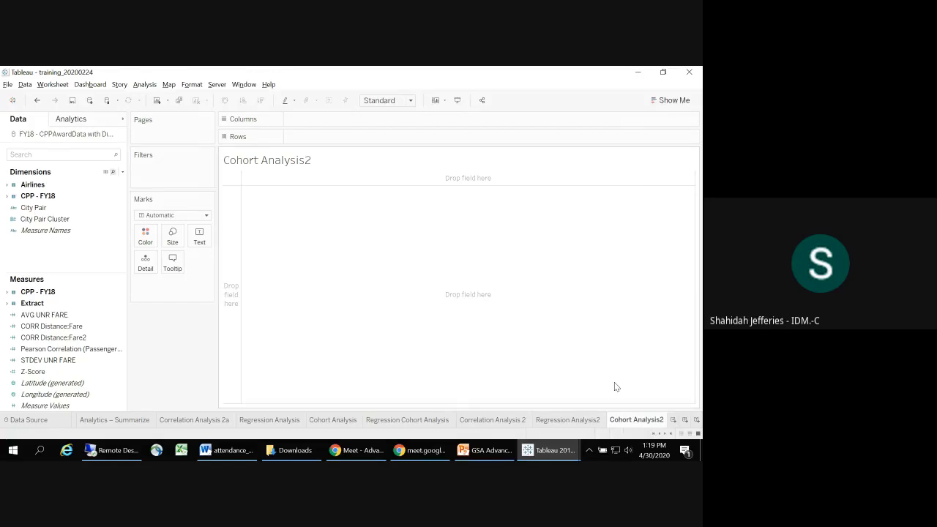
Step: Check the K-Means steps in PowerPoint, and in Tableau list City Pair in the rows with Distance as the text mark
key(alt+Tab)
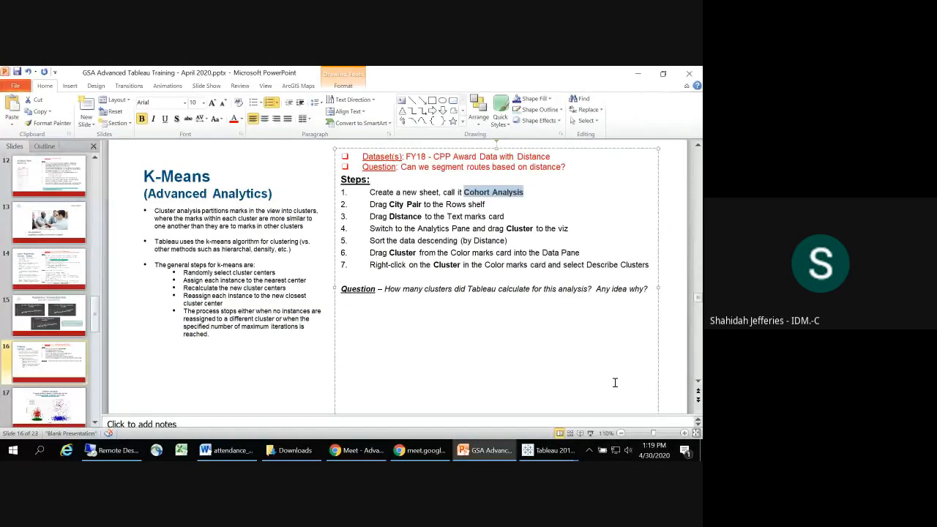
key(alt+Tab)
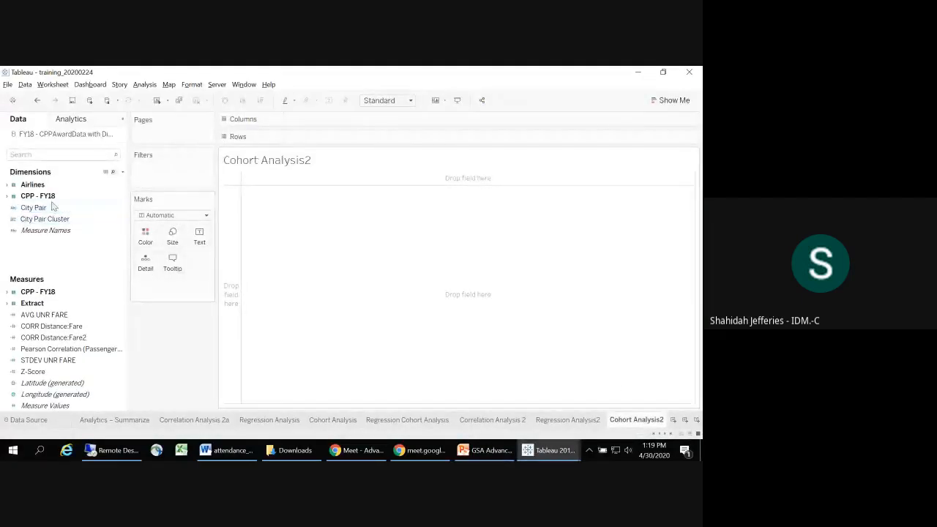
drag(48, 208, 306, 141)
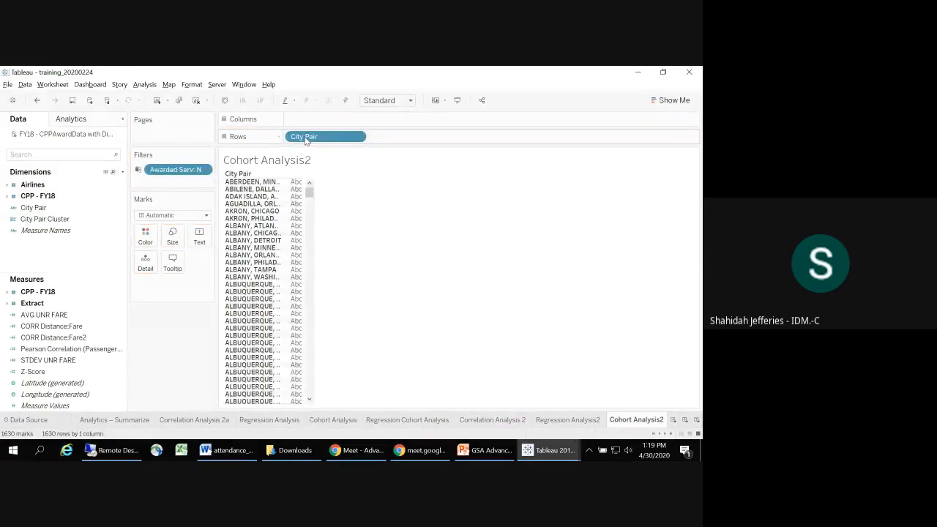
click(35, 232)
text(dis)
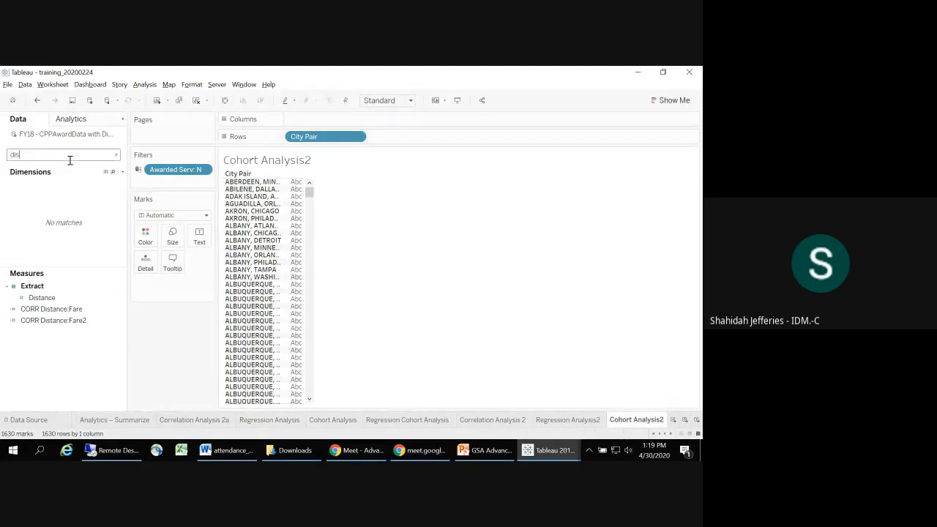
drag(40, 298, 199, 238)
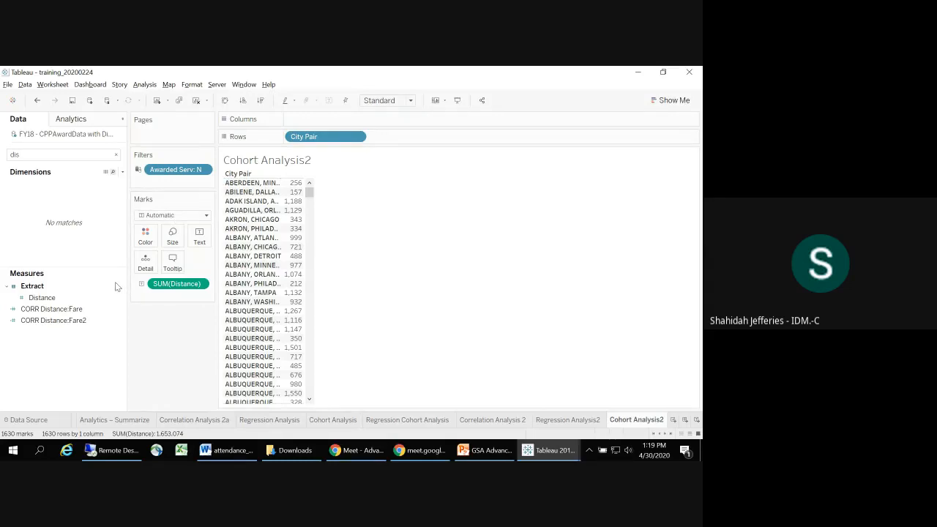
Step: Review the K-Means steps in PowerPoint again and clear the "dis" field search in Tableau
key(alt+Tab)
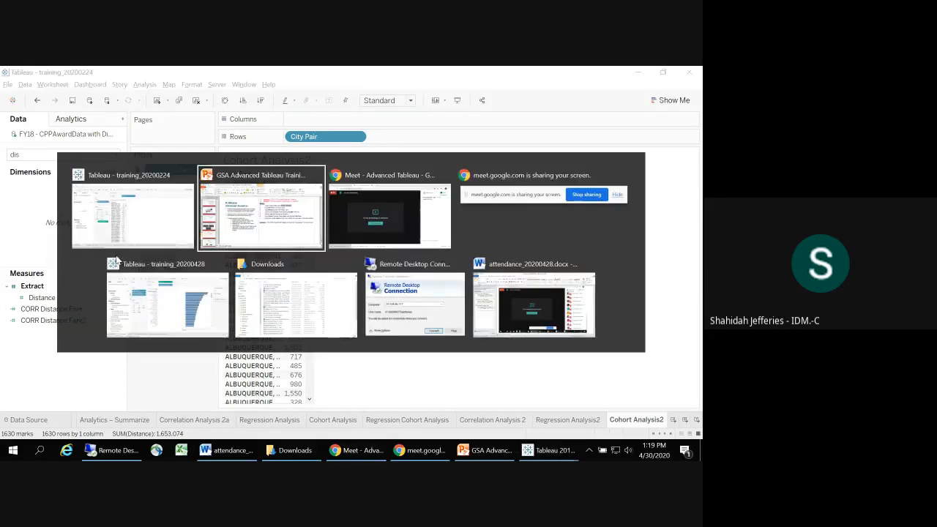
click(451, 218)
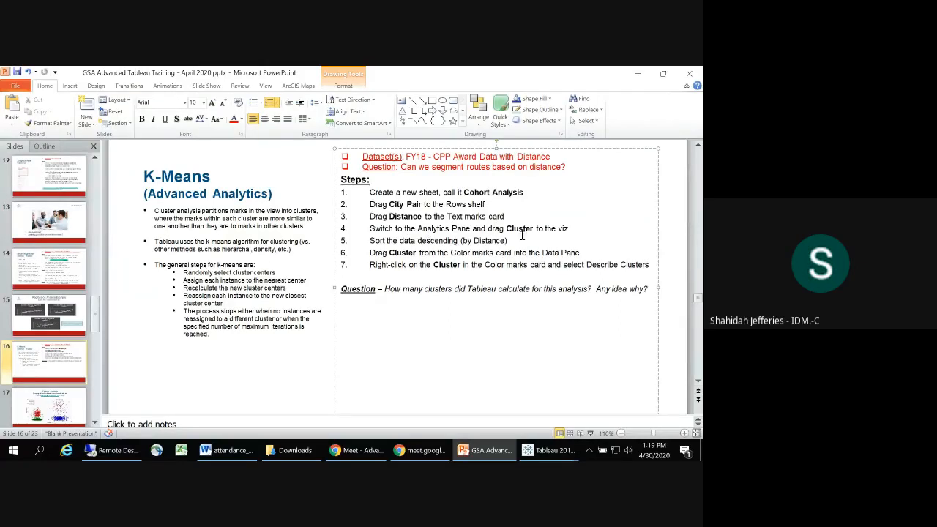
key(alt+Tab)
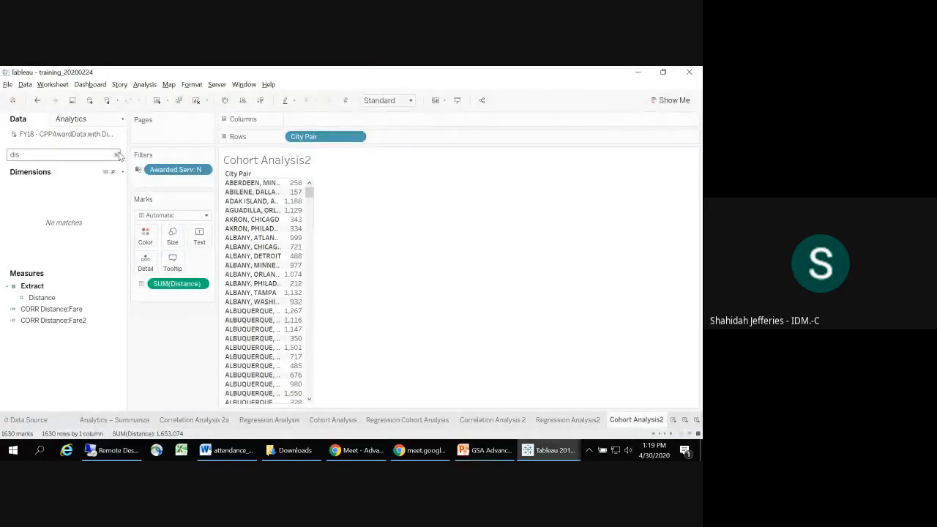
click(115, 154)
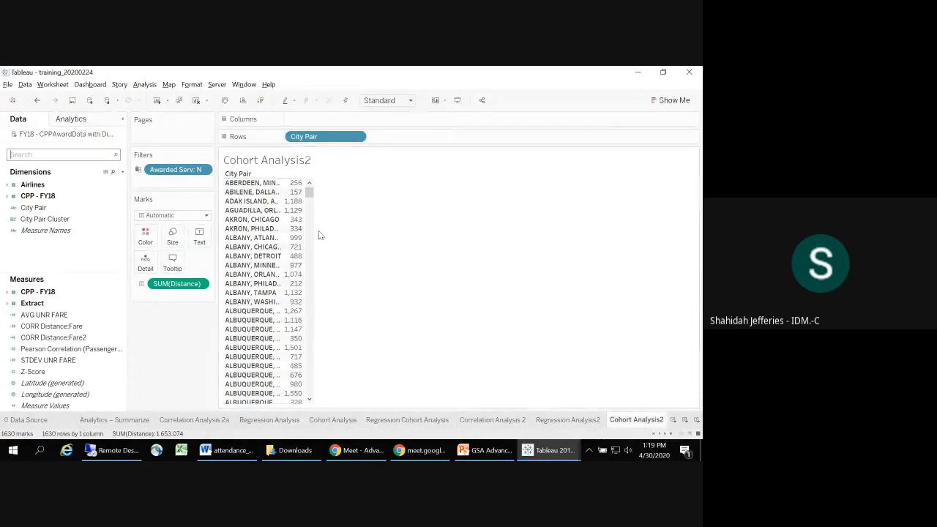
Step: Widen the distance column and add a Cluster model to the city pair table
drag(304, 219, 343, 223)
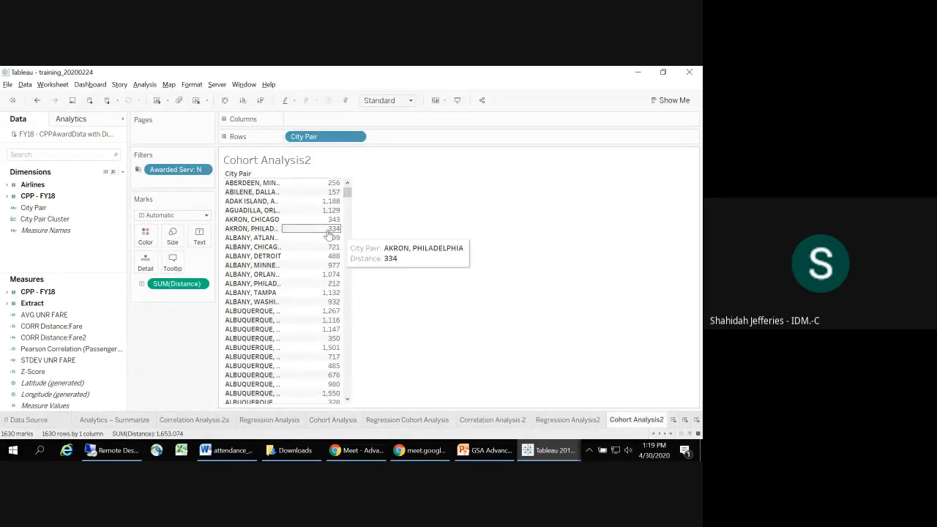
click(99, 119)
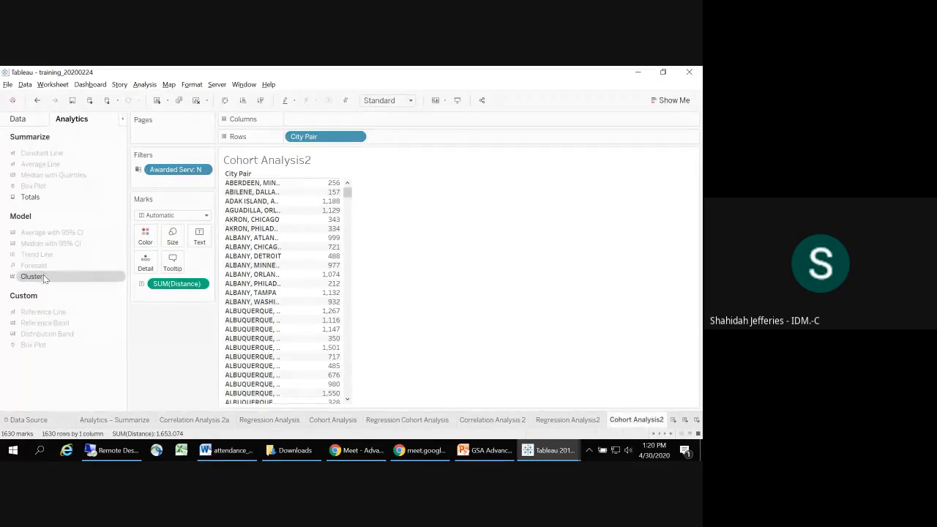
drag(43, 276, 290, 188)
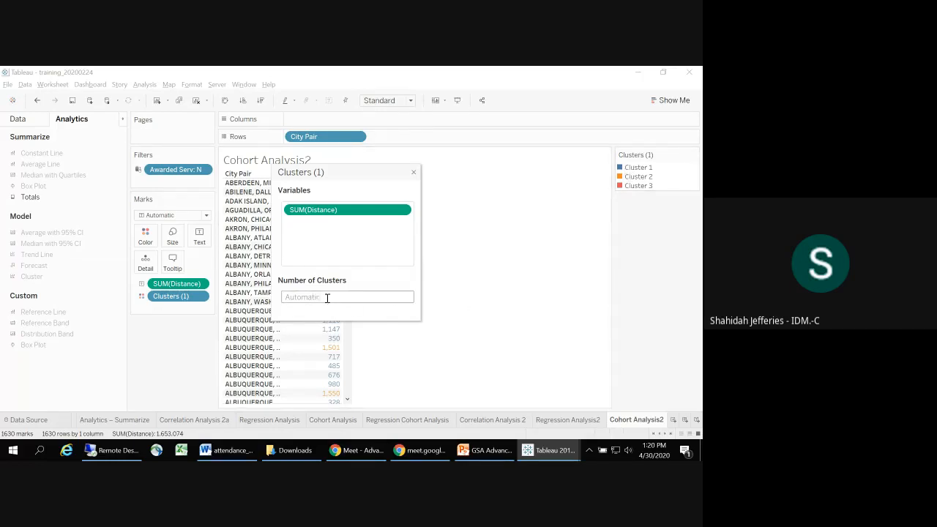
Step: Try 5 and 10 as the number of clusters, and clear the value back to automatic
click(290, 296)
text(5)
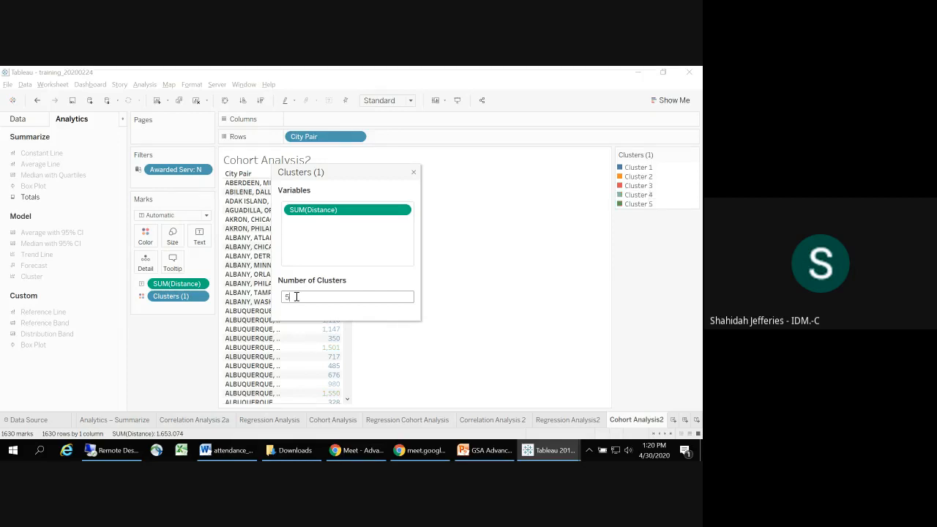
key(BackSpace)
text(10)
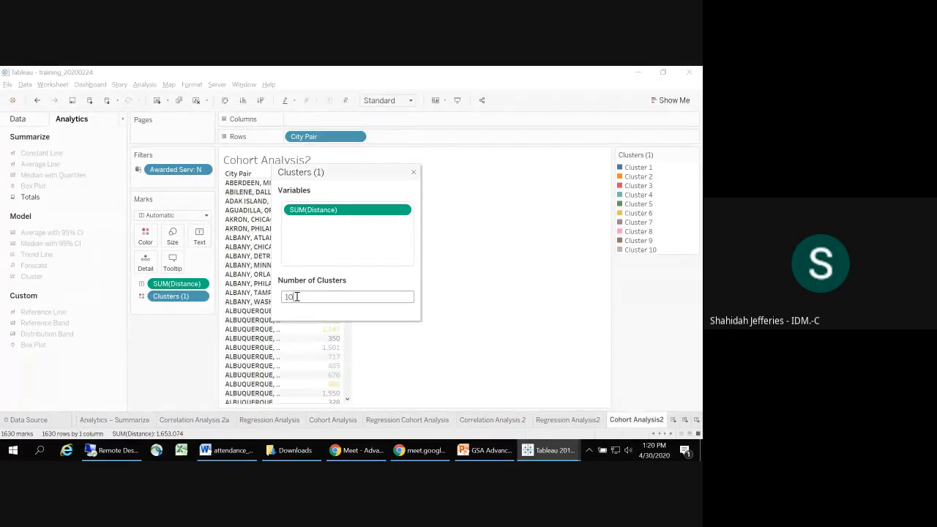
key(BackSpace)
key(BackSpace)
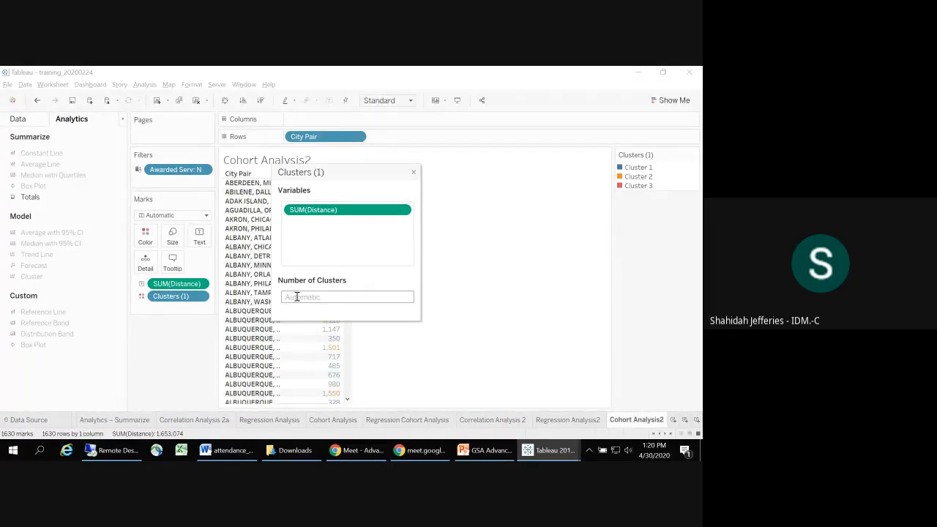
Step: Close the cluster settings, and sort the city pairs by distance in descending order as listed on the K-Means slide
click(481, 271)
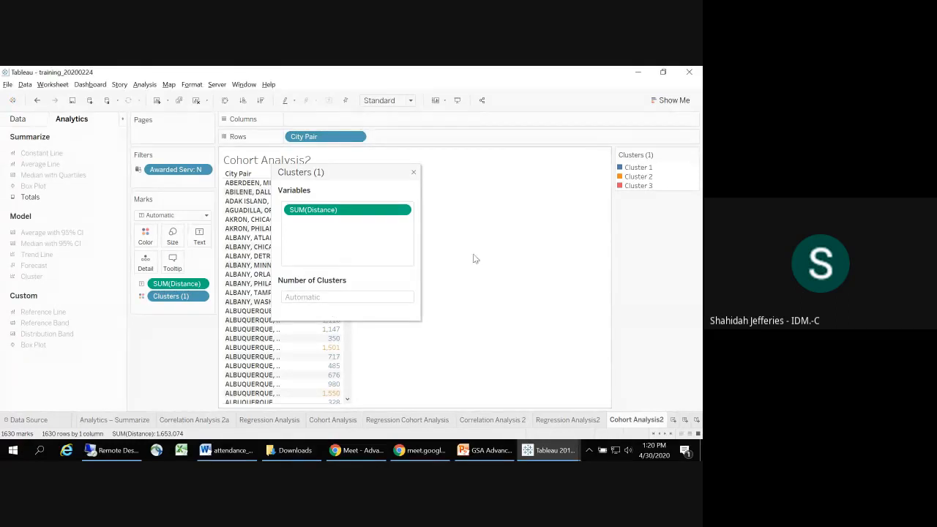
click(413, 174)
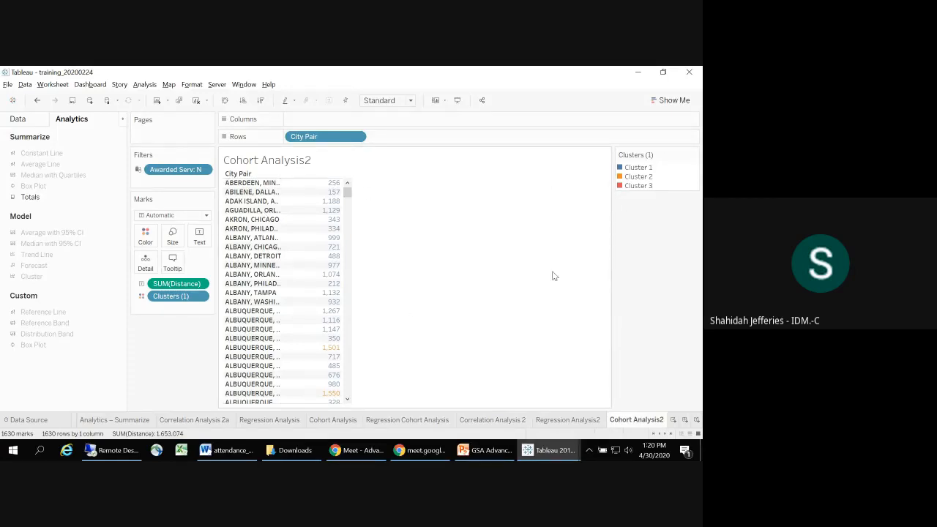
key(alt+Tab)
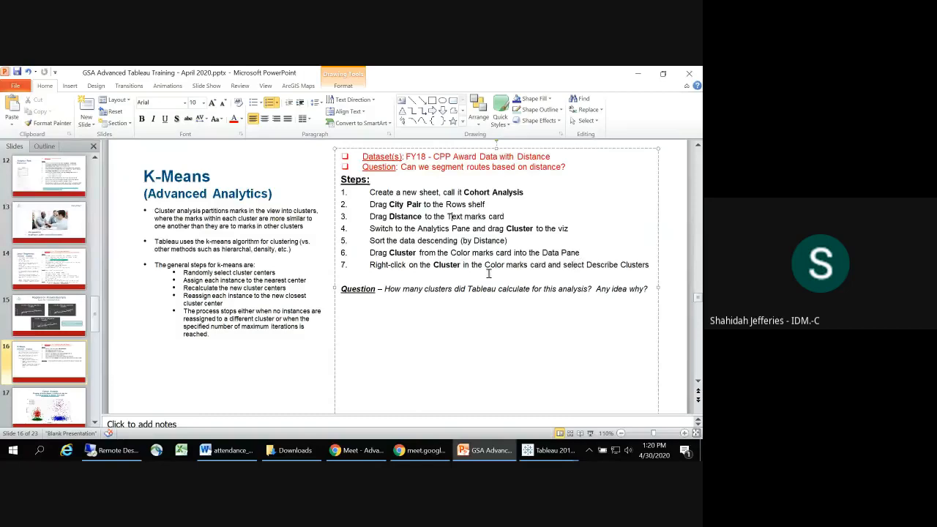
key(alt+Tab)
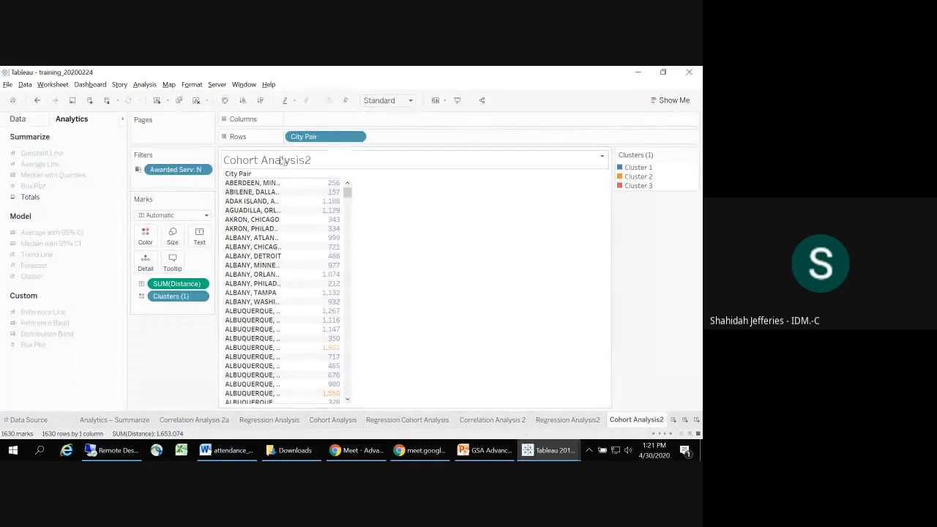
click(265, 103)
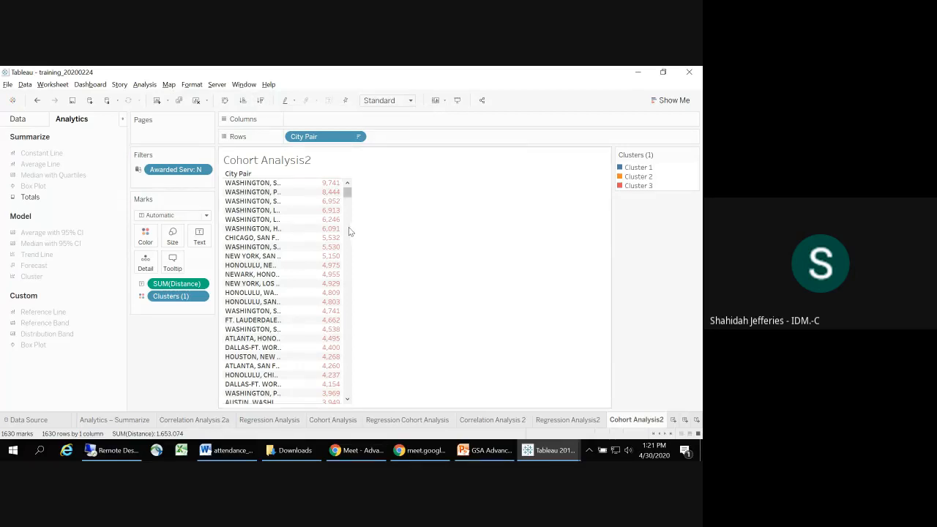
Step: Copy the Clusters field from the colour mark to the rows, beside City Pair
drag(157, 297, 287, 298)
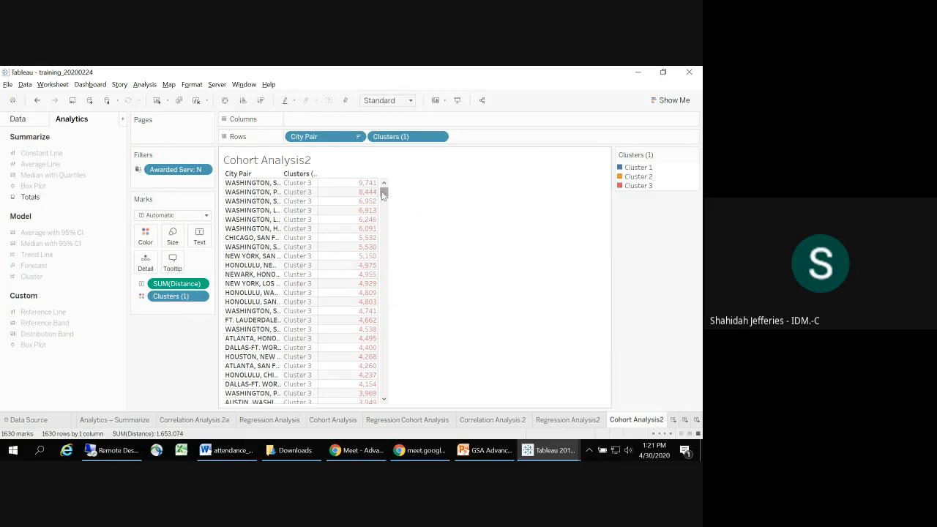
mouse_move(382, 194)
mouse_down()
mouse_move(399, 385)
mouse_move(390, 187)
mouse_up()
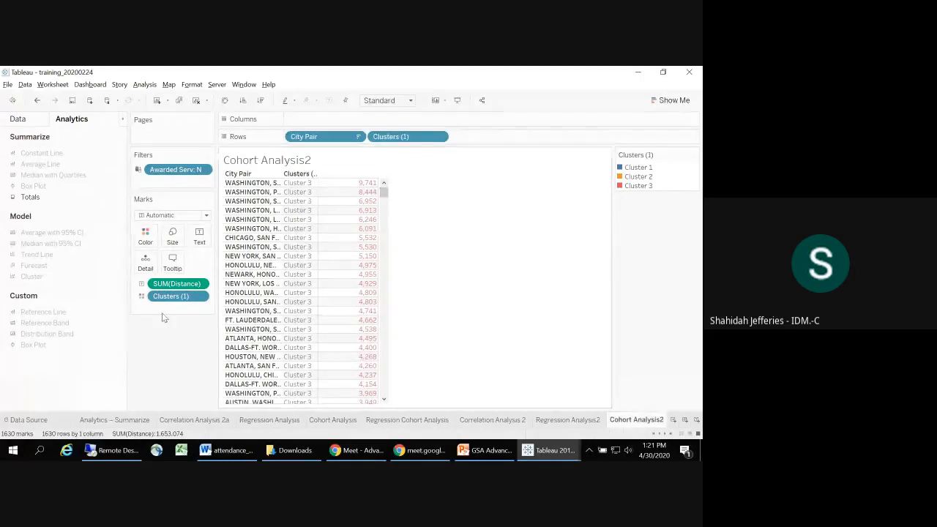
Step: Describe the clusters, enlarge the description to read the summary diagnostics and cluster centers, and close it after reopening it once
click(200, 296)
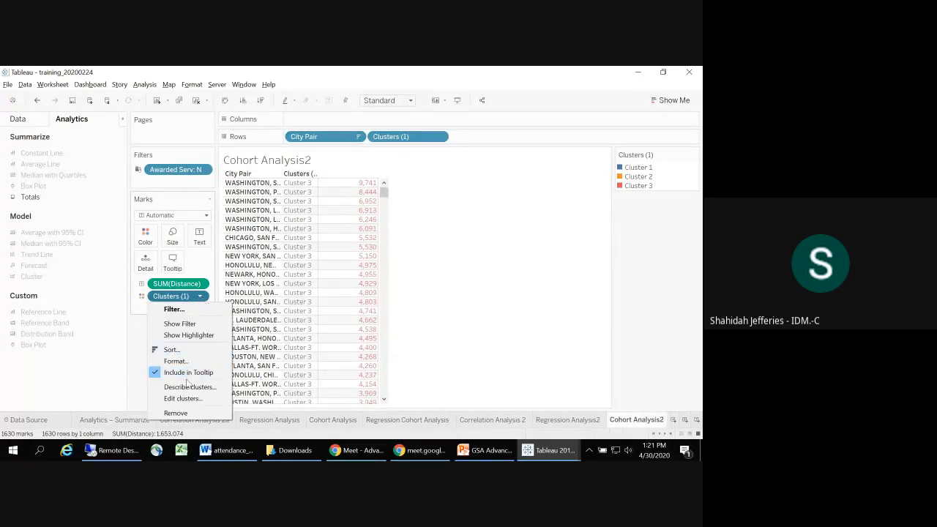
click(184, 388)
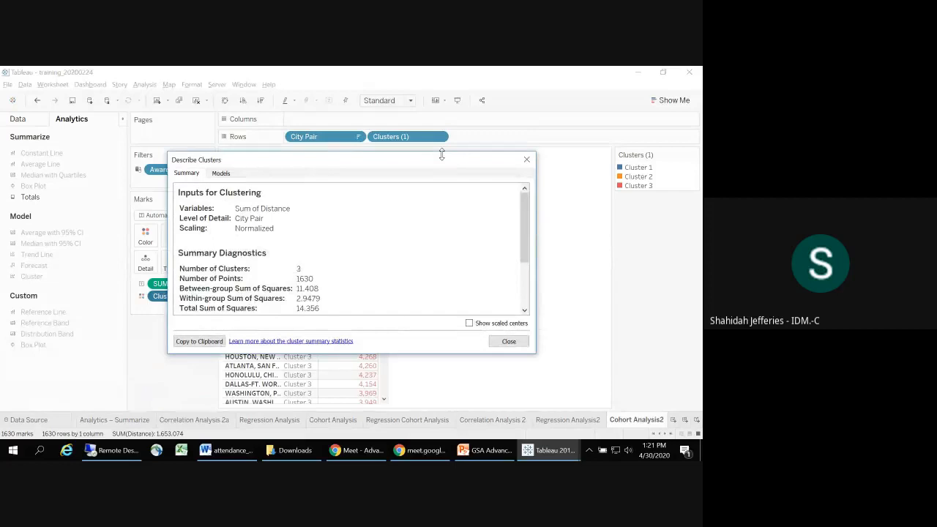
drag(441, 153, 470, 68)
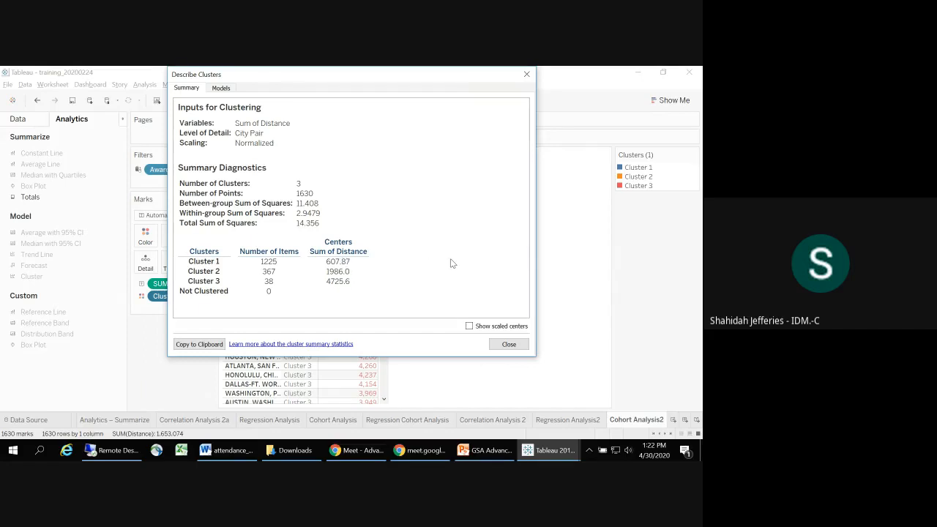
click(527, 74)
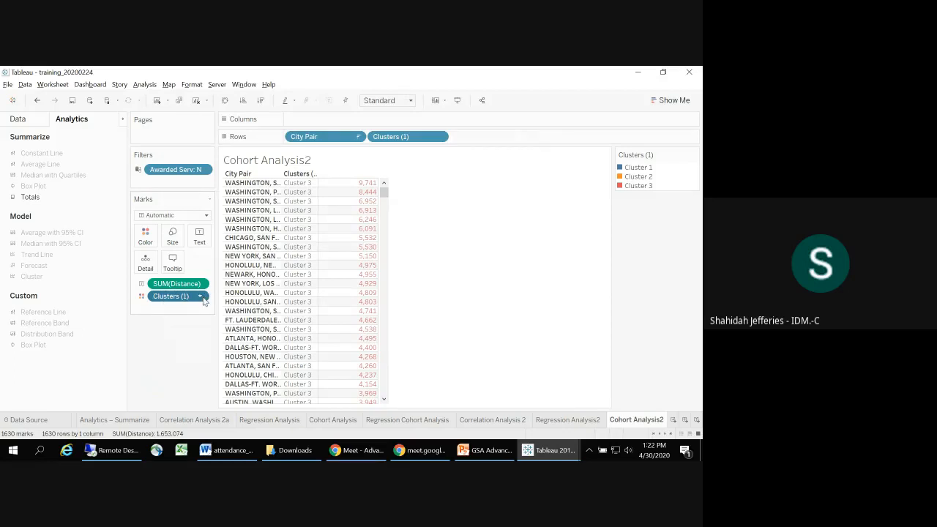
click(202, 297)
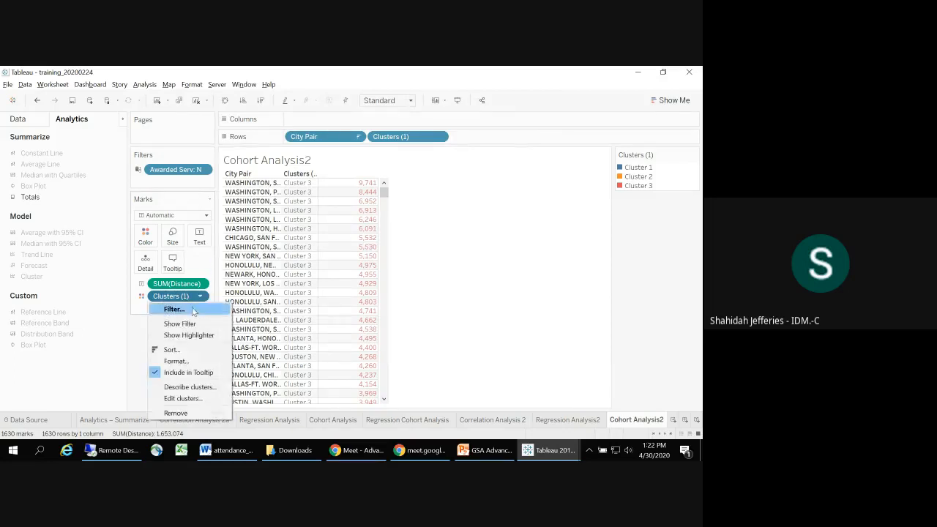
click(185, 387)
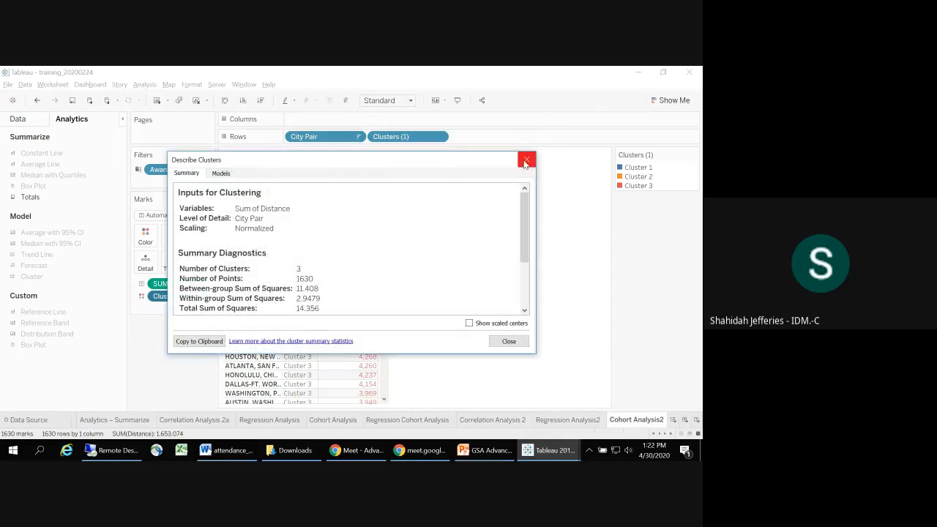
click(525, 160)
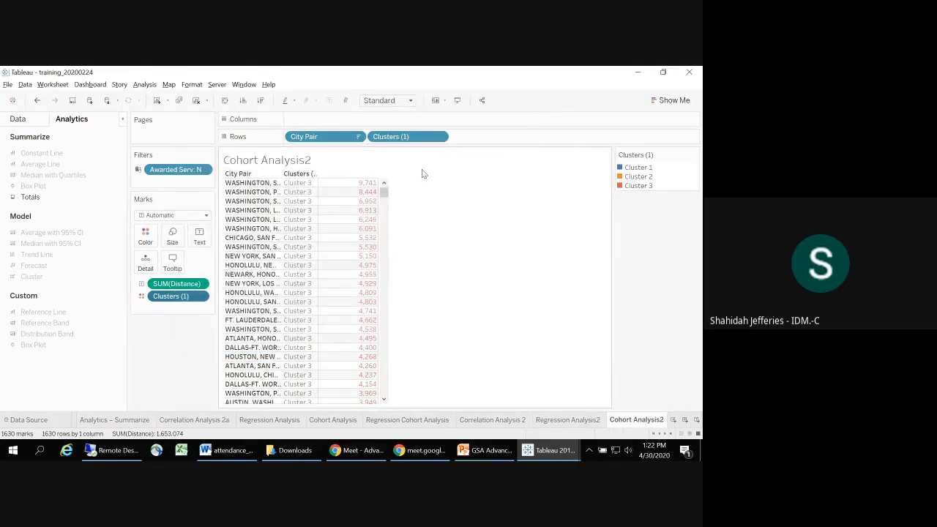
Step: Switch to PowerPoint and show slide 17, the Cluster Analysis example
key(alt+Tab)
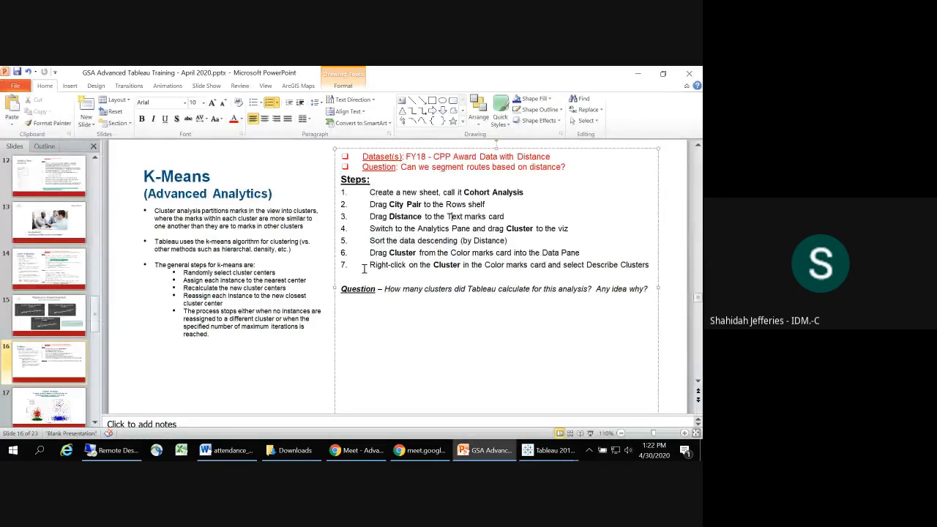
click(64, 407)
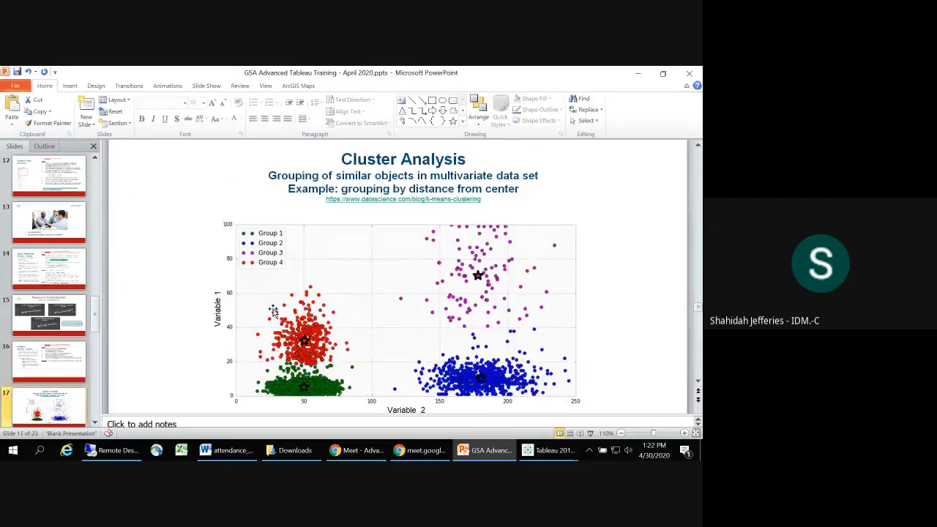
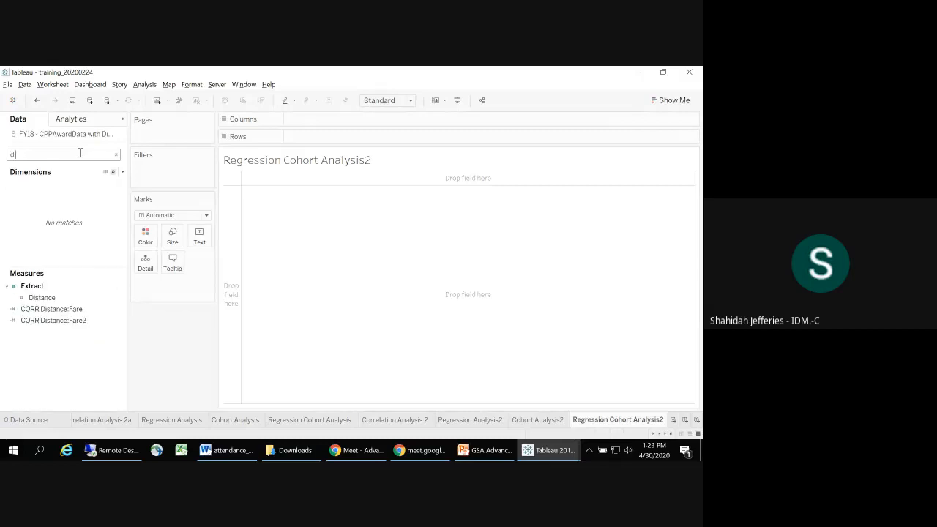
Step: Place Distance on the columns and Unrestricted Fare (YCA) on the rows of the Regression Cohort Analysis2 sheet
mouse_move(46, 298)
mouse_down()
mouse_move(210, 241)
mouse_move(357, 133)
mouse_move(347, 120)
mouse_up()
mouse_move(293, 450)
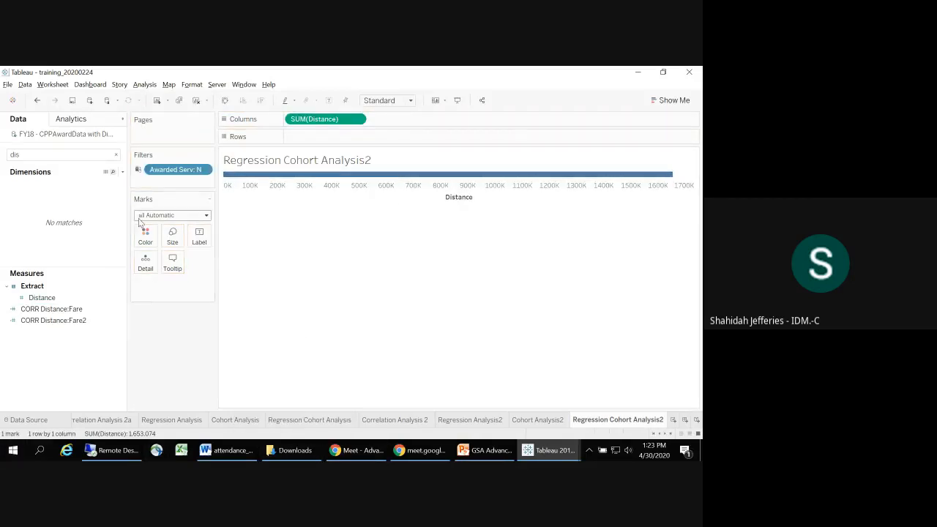
click(116, 154)
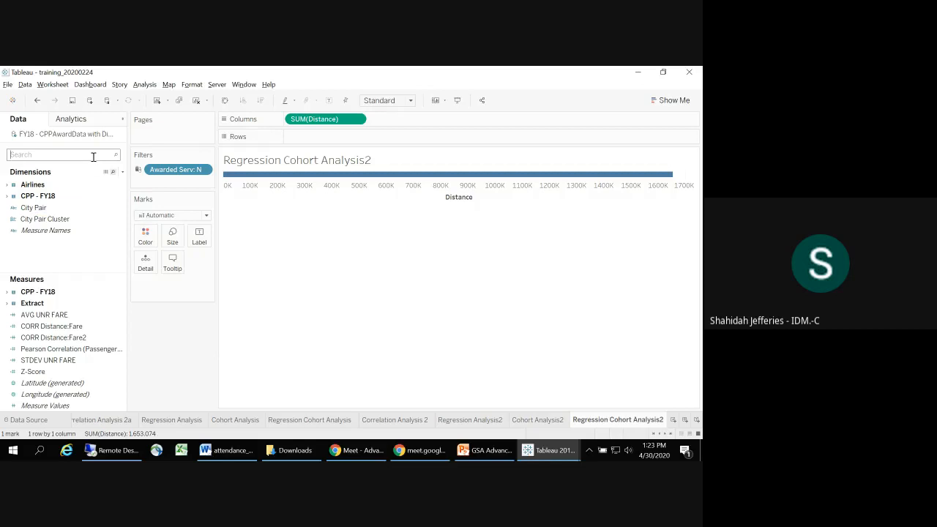
text(un)
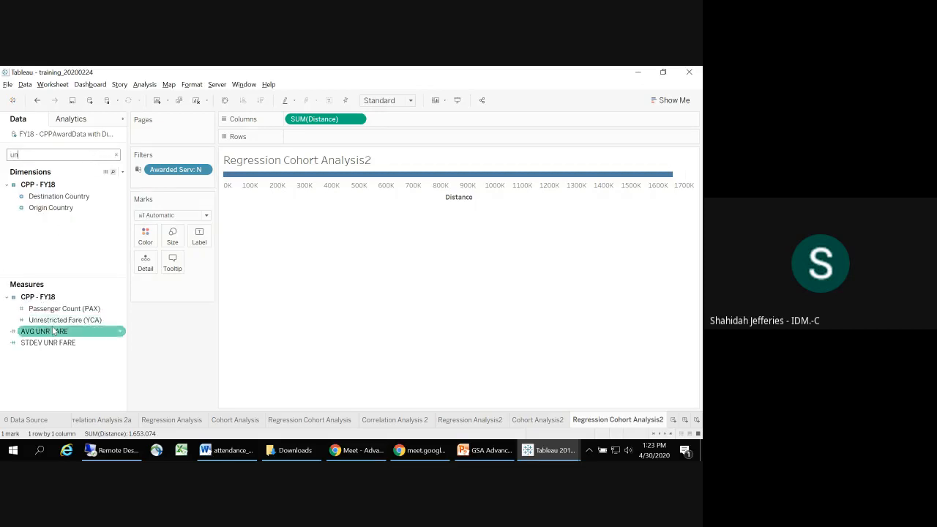
drag(64, 320, 335, 141)
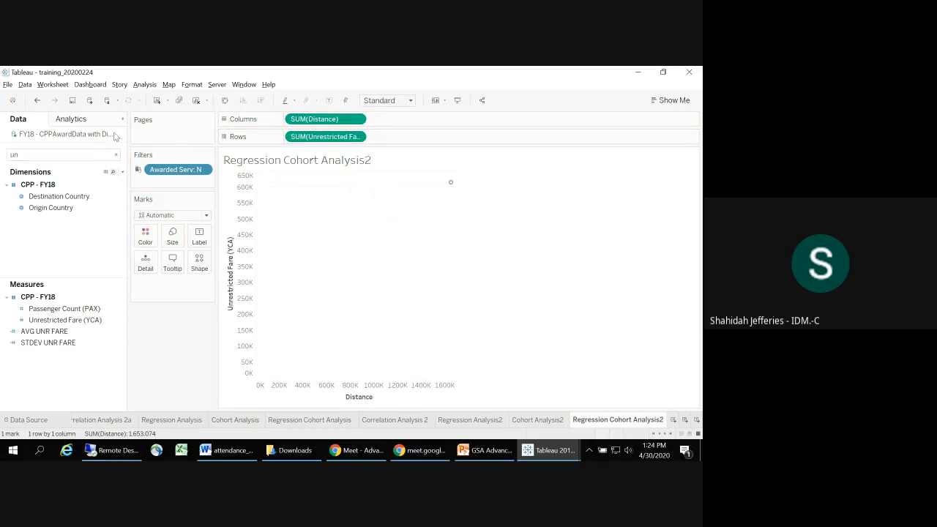
Step: Clear the field search, check the Linear Regression slide's steps, and add a linear trend line to the fare by distance view
click(116, 155)
click(117, 208)
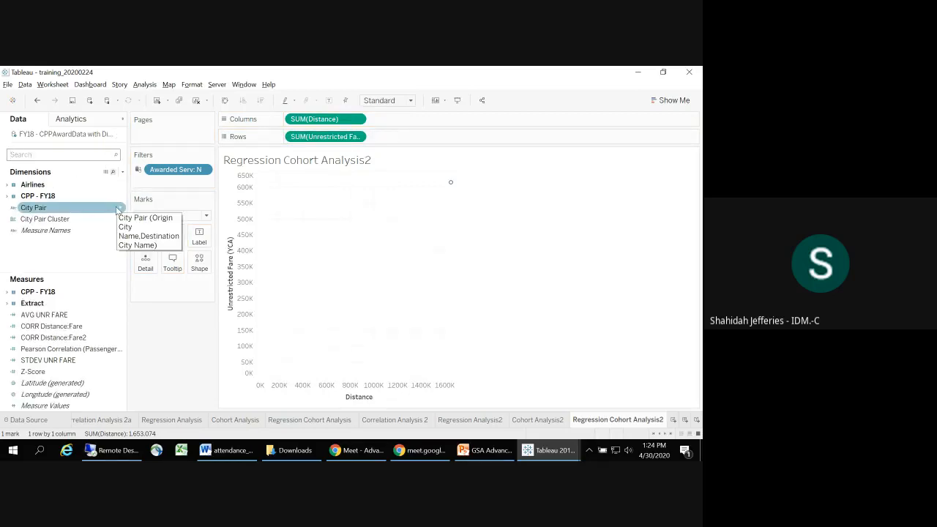
click(73, 121)
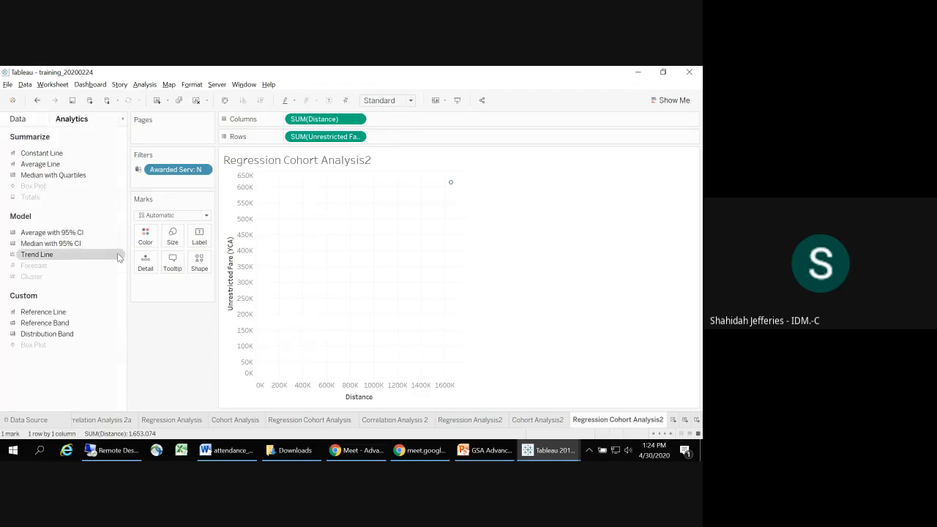
key(alt+Tab)
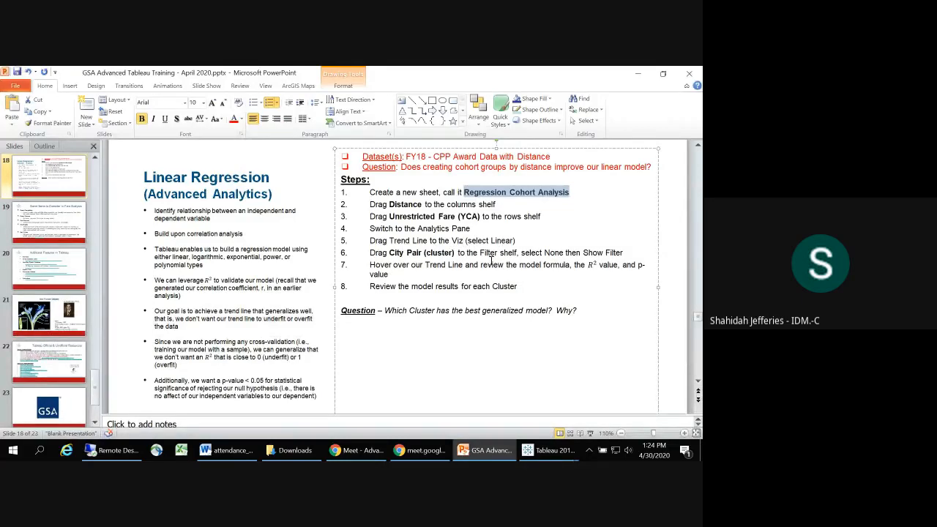
key(alt+Tab)
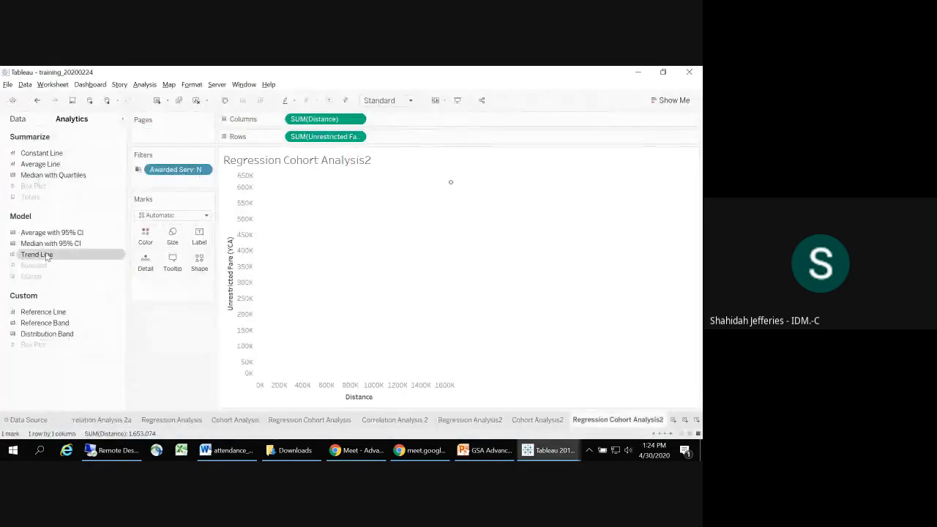
drag(47, 256, 299, 191)
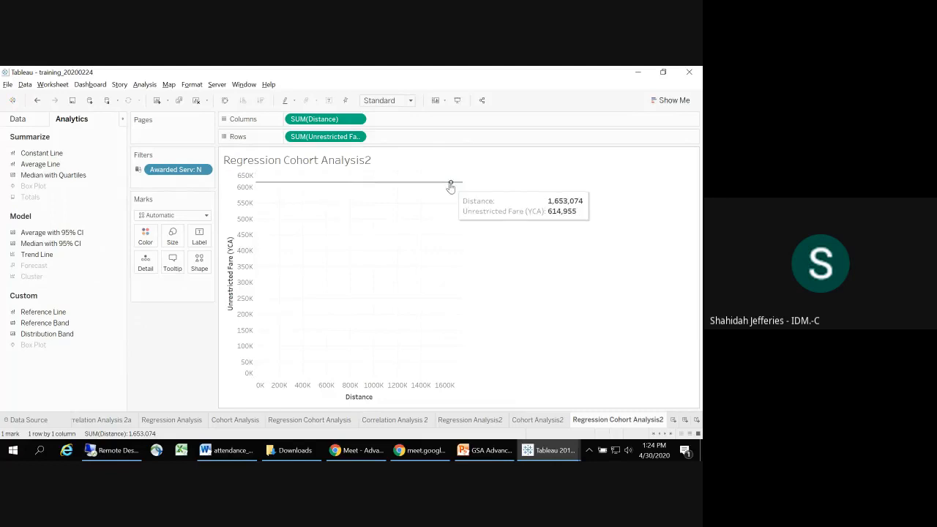
mouse_move(279, 185)
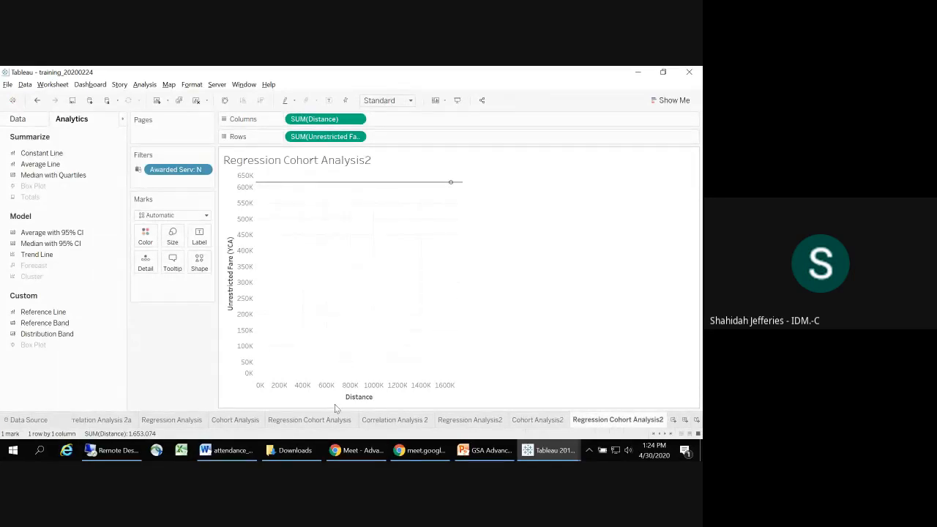
Step: Following the Linear Regression slide, filter the sheet by City Pair Cluster with None of the clusters selected
key(alt+Tab)
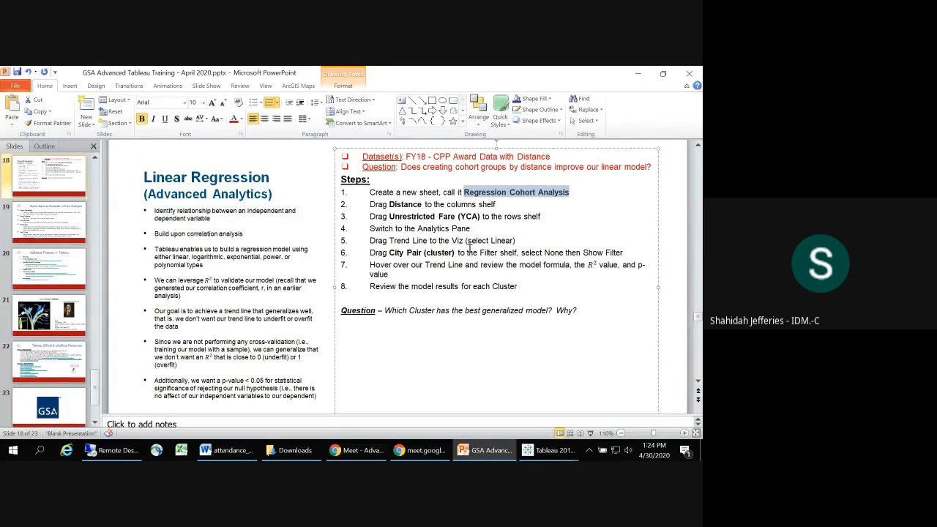
key(alt+Tab)
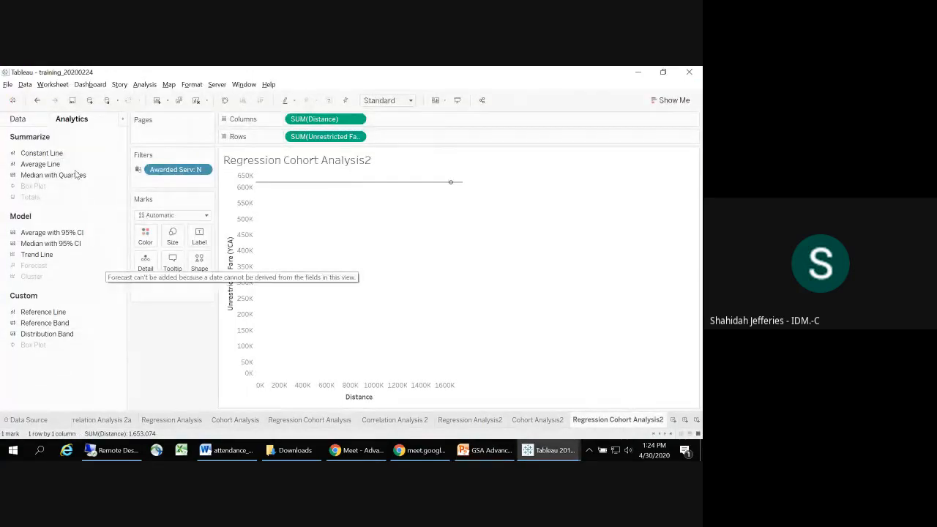
click(33, 122)
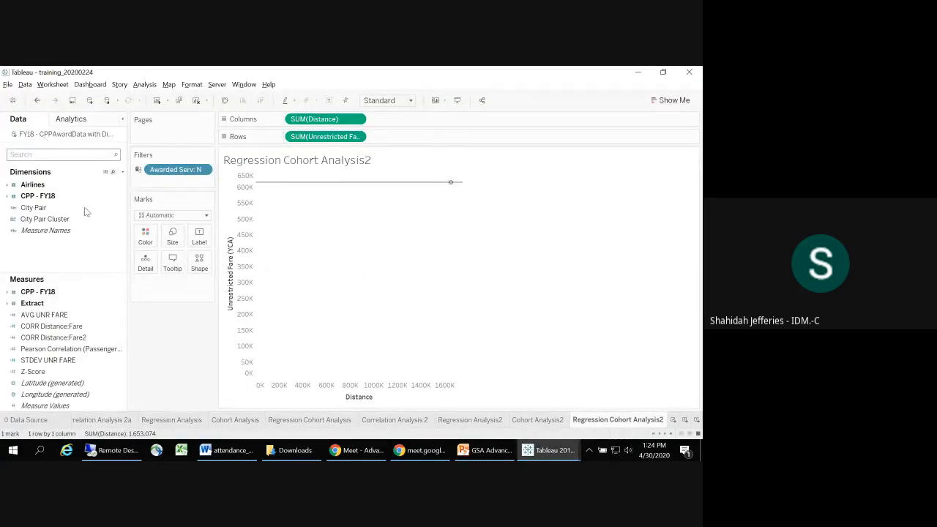
click(47, 221)
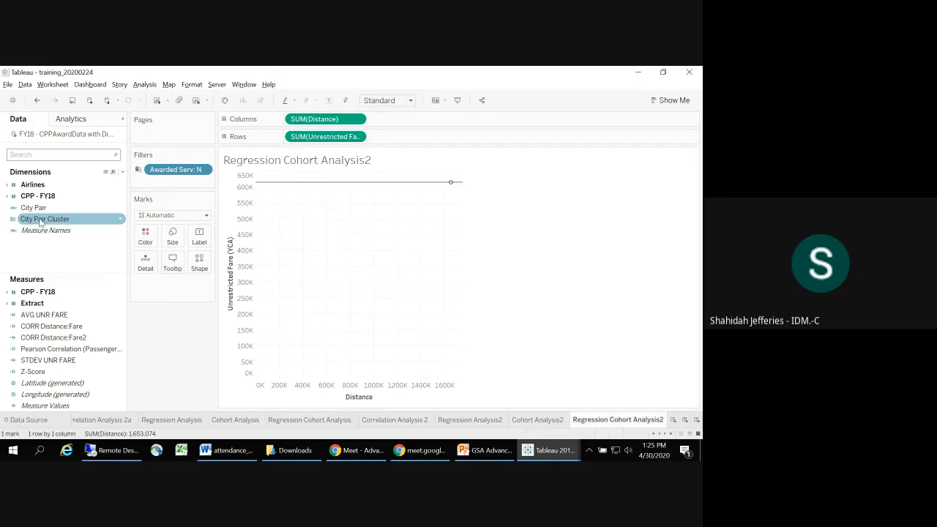
click(51, 229)
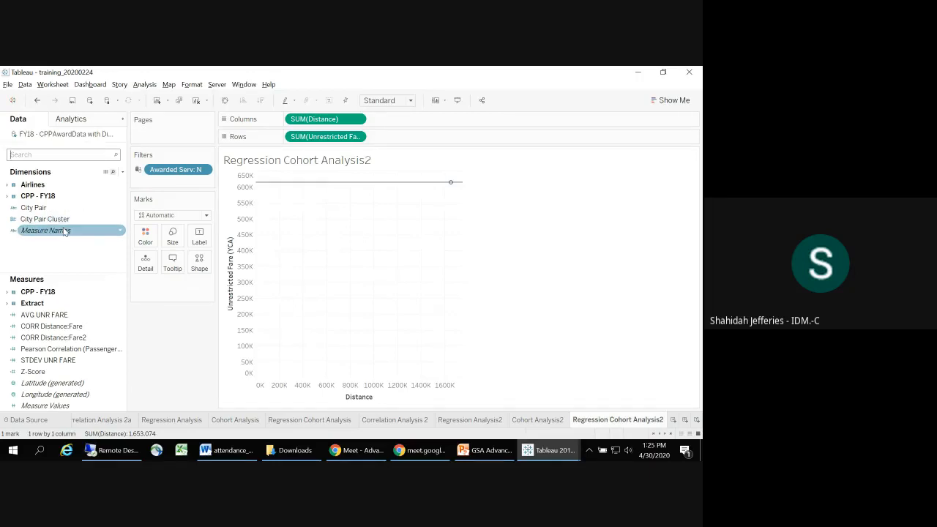
click(62, 222)
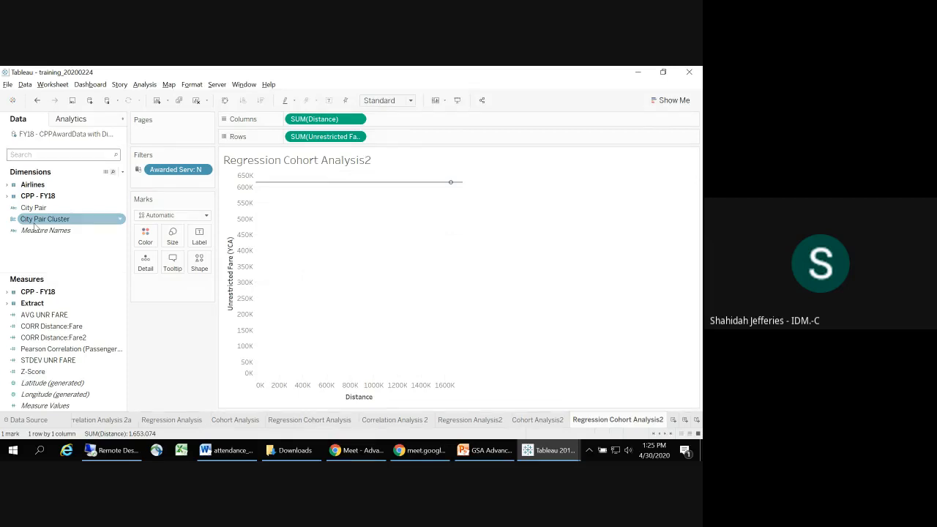
drag(35, 225, 156, 193)
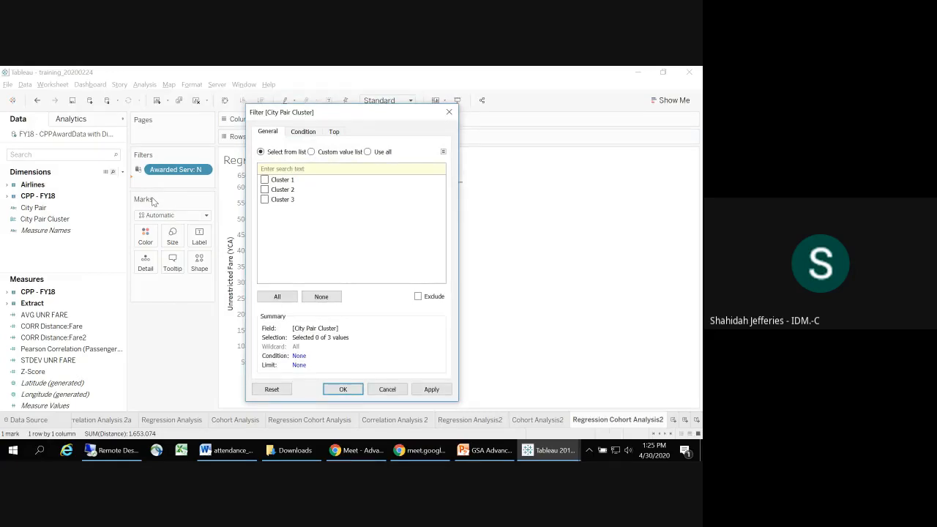
key(alt+Tab)
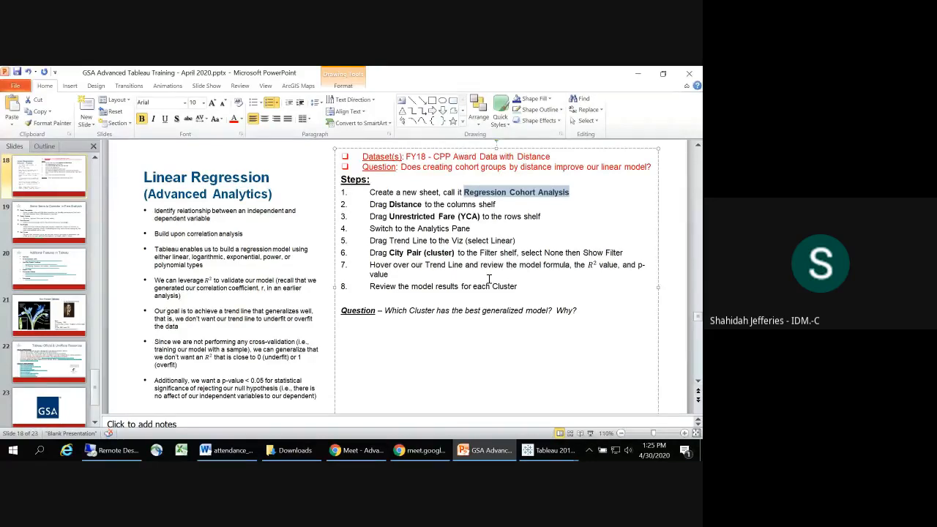
key(alt+Tab)
click(320, 297)
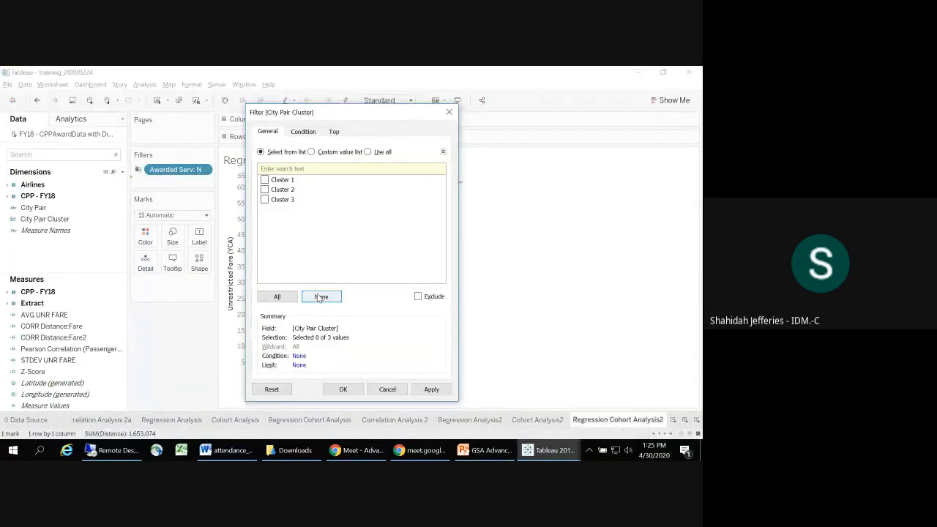
click(343, 389)
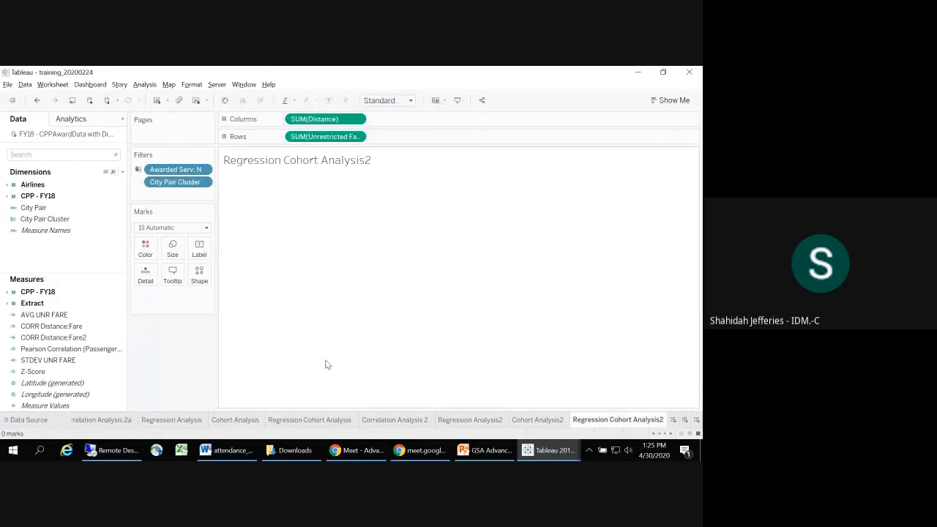
Step: Apply the Awarded Serv filter to only this worksheet
click(204, 183)
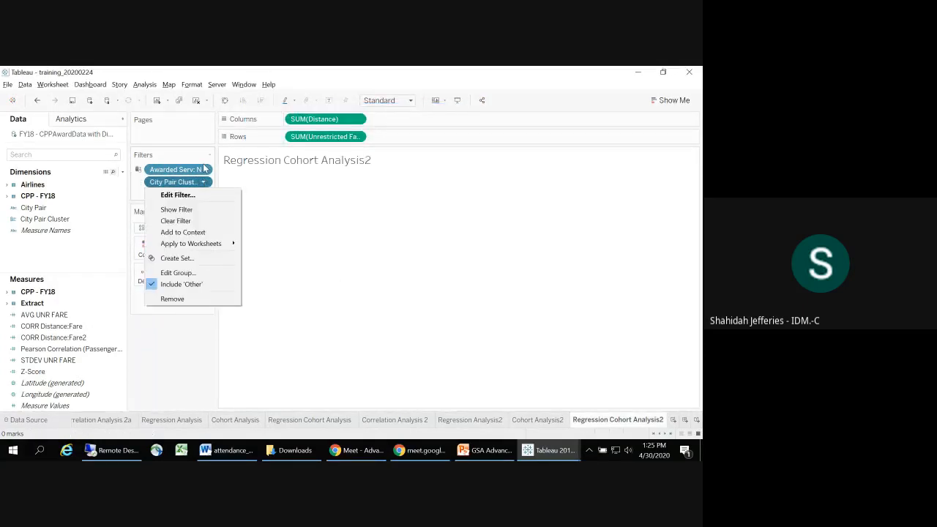
click(205, 171)
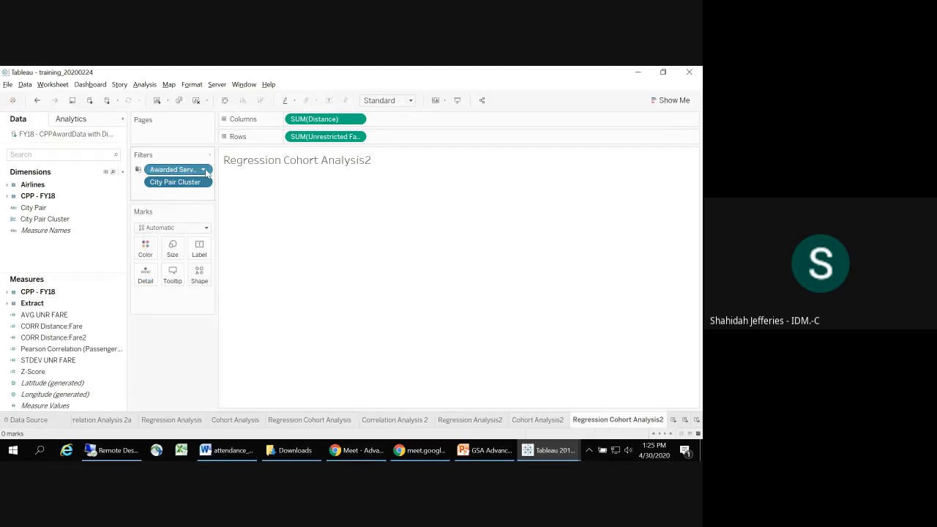
click(205, 170)
mouse_move(219, 232)
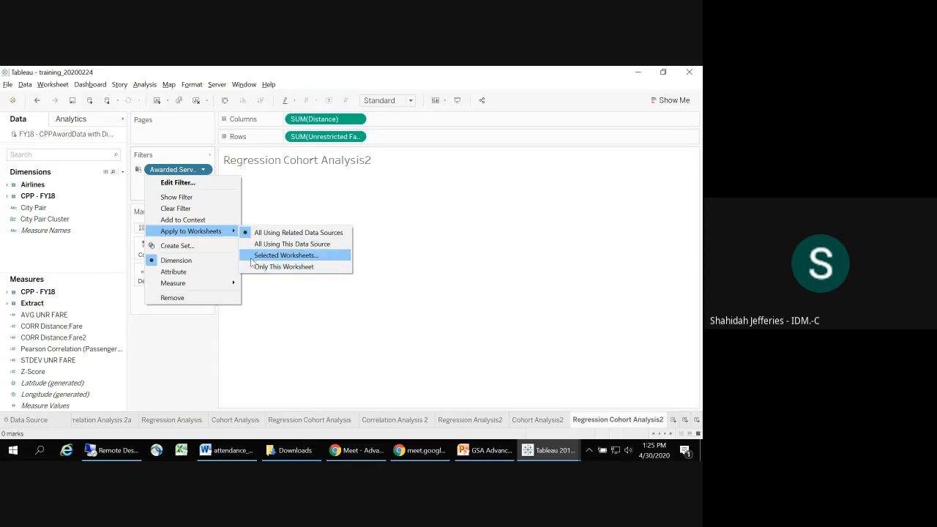
click(255, 266)
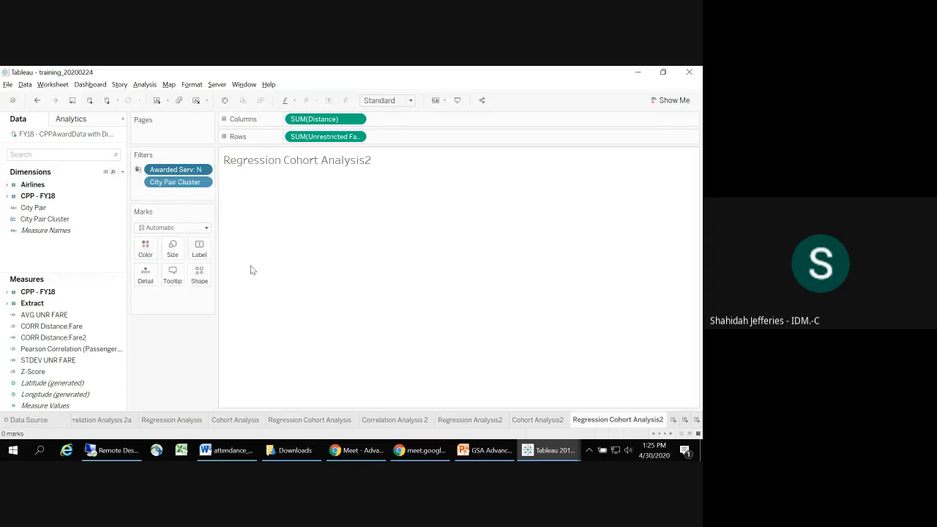
Step: Check the Awarded Serv filter's values, close its settings without changes, and remove the filter from the sheet
click(205, 171)
click(165, 183)
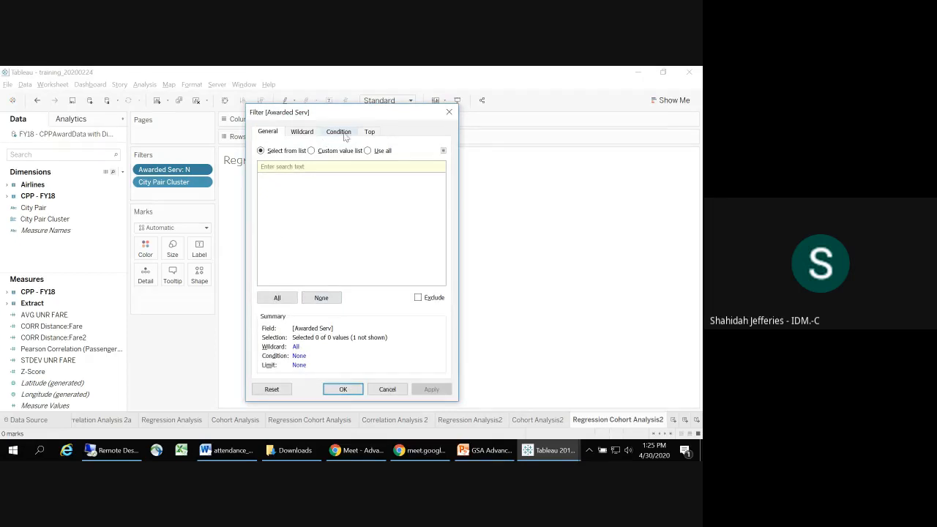
click(391, 389)
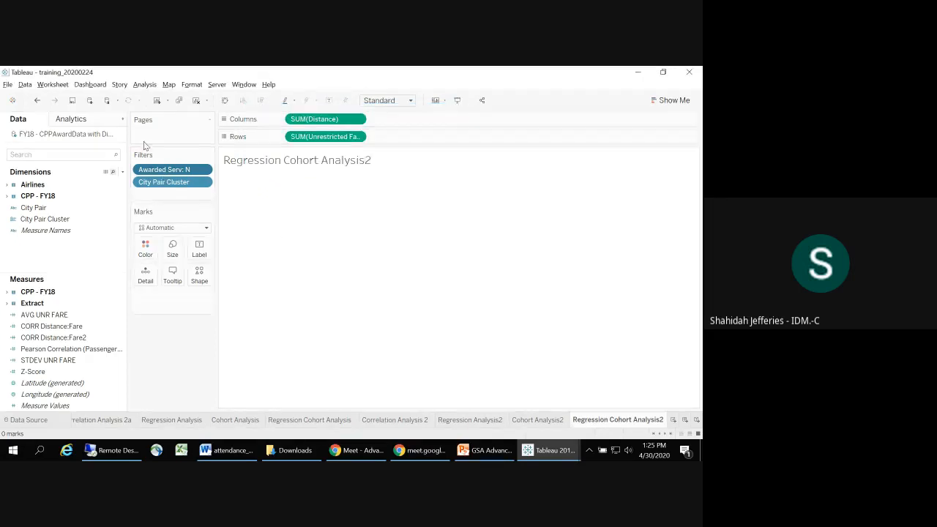
drag(151, 171, 207, 238)
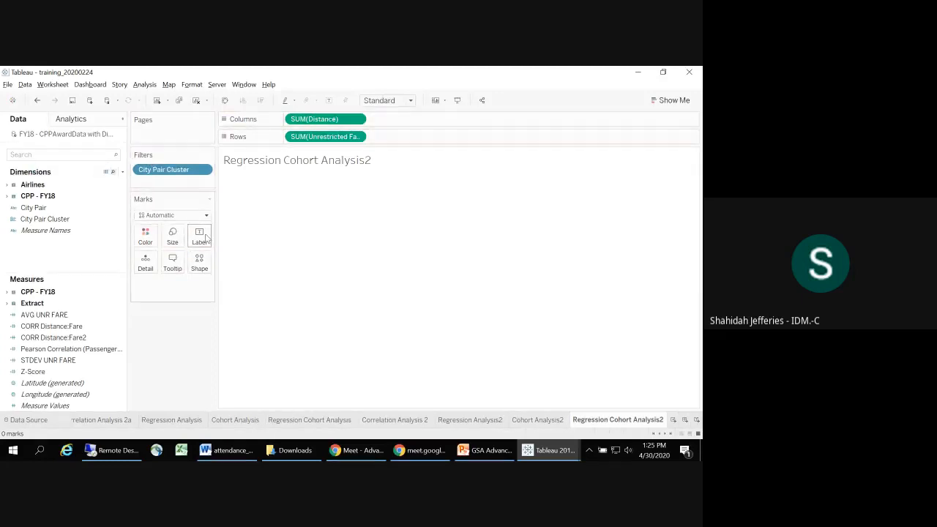
click(206, 172)
click(197, 185)
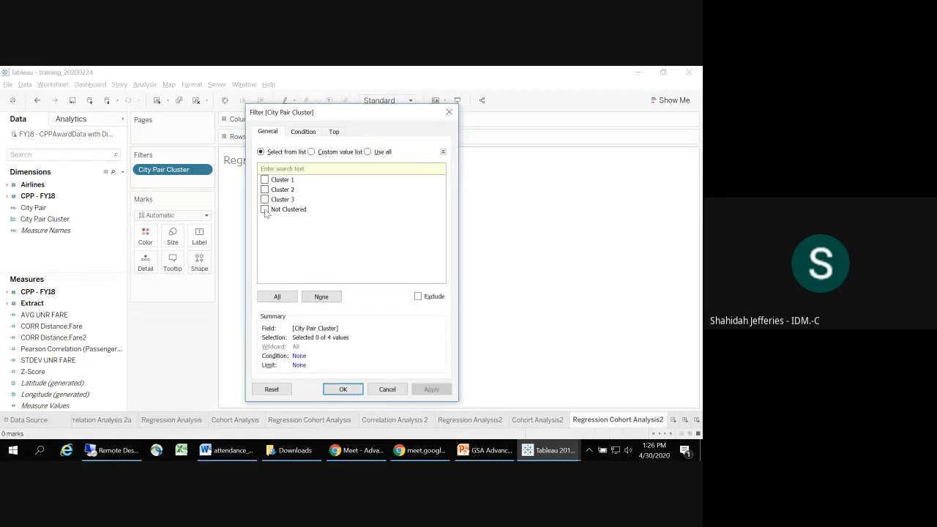
click(265, 210)
click(388, 388)
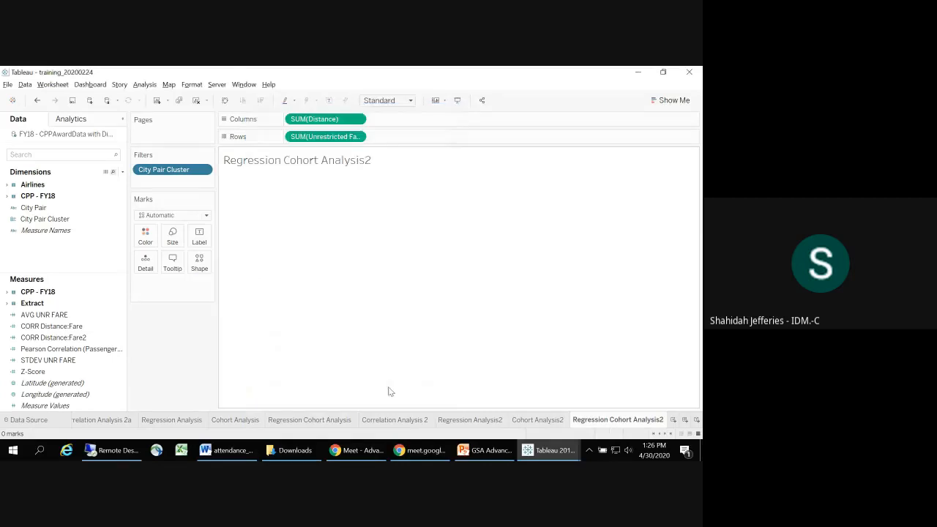
Step: Show the City Pair Cluster filter beside the view and select Not Clustered
click(204, 170)
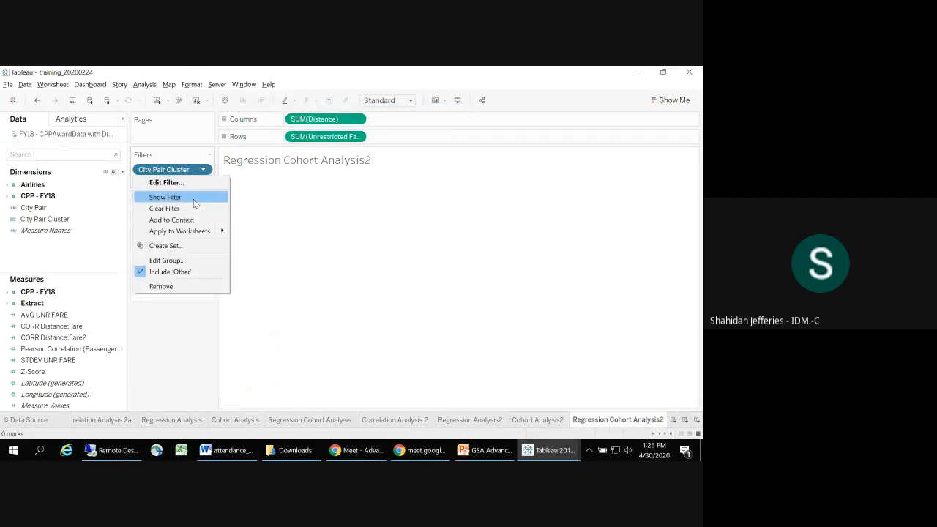
click(193, 199)
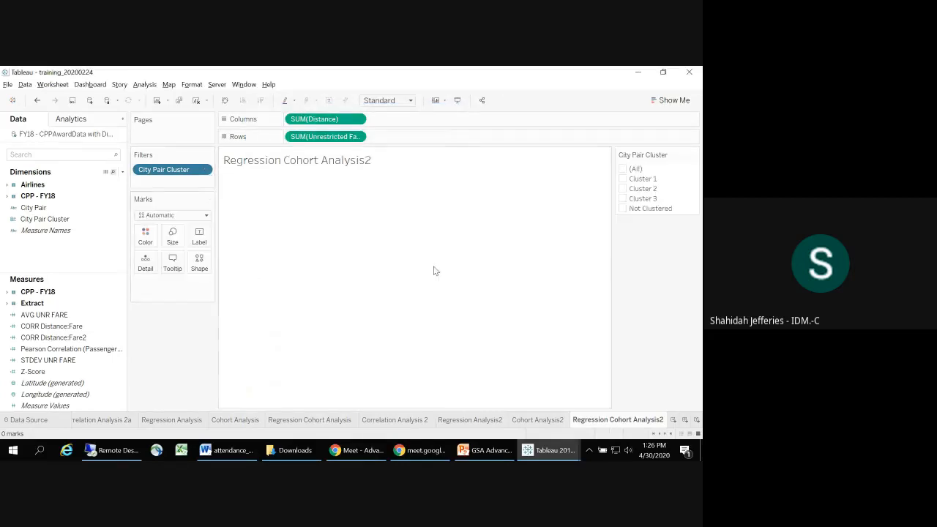
click(623, 208)
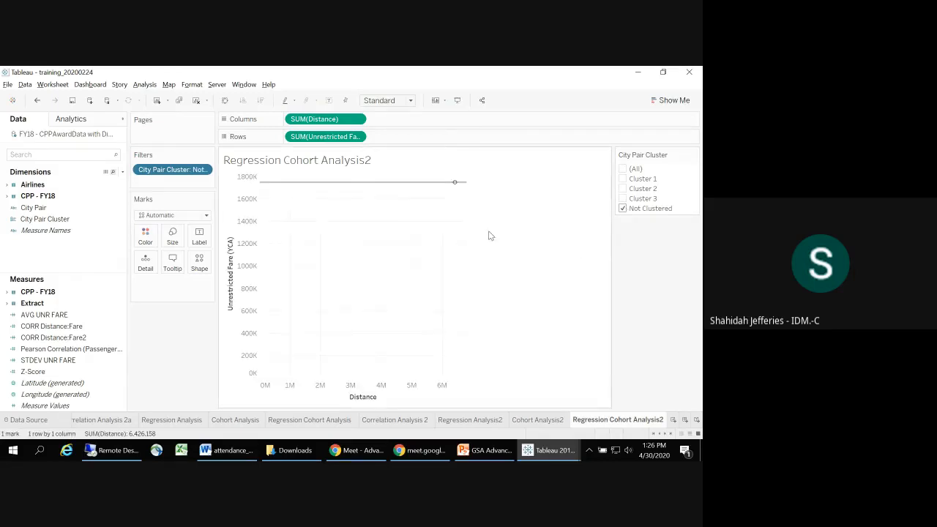
mouse_move(456, 185)
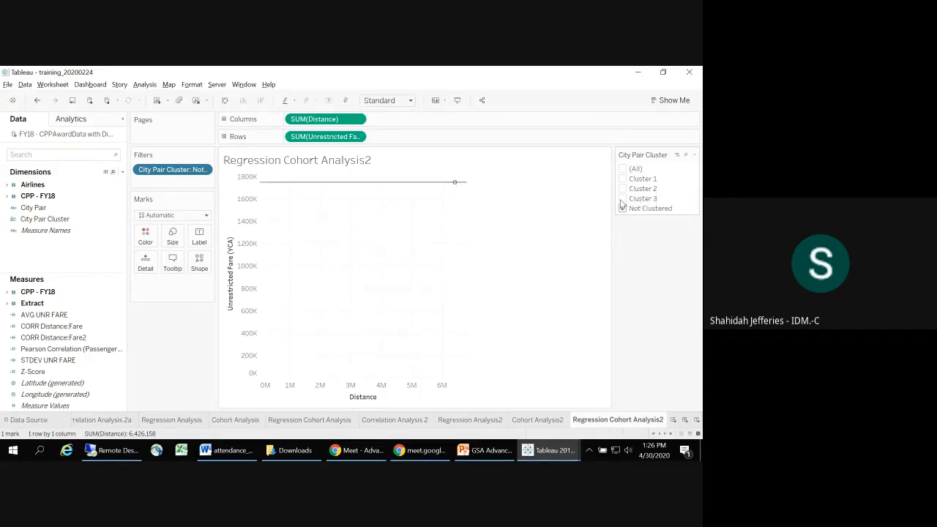
Step: Try different City Pair Cluster selections against the trend line, finish with Cluster 3 and Not Clustered selected, and switch to PowerPoint
click(622, 199)
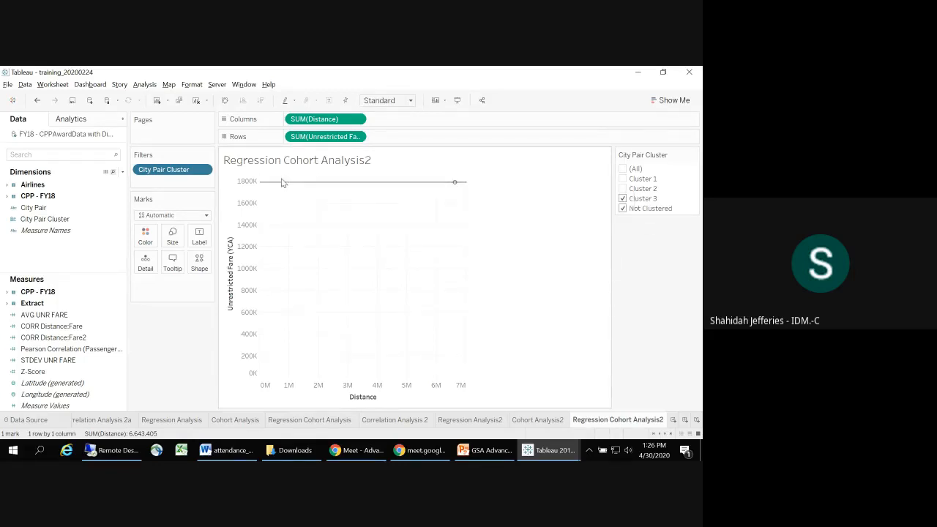
mouse_move(282, 189)
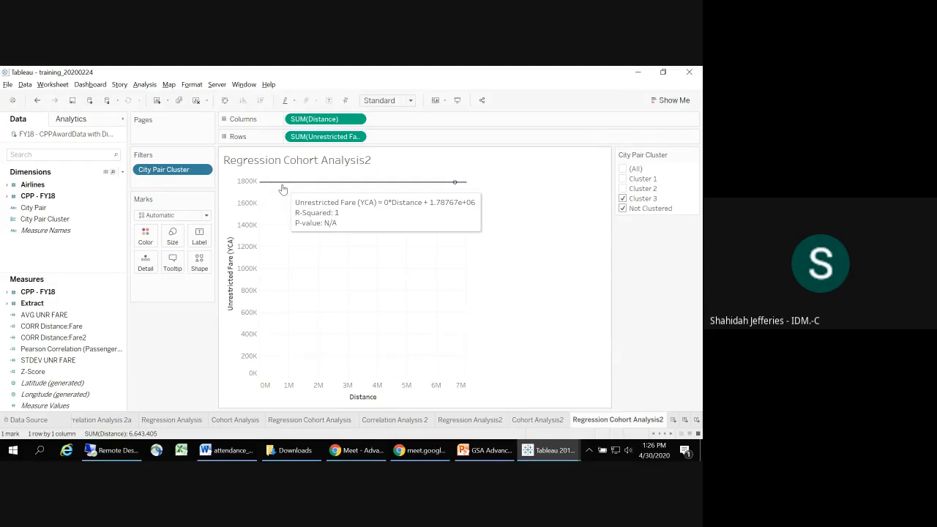
click(622, 169)
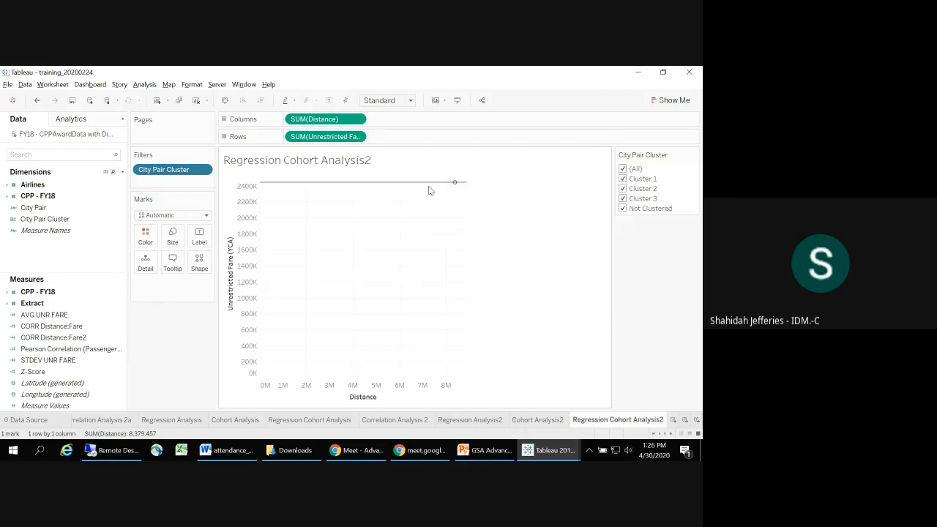
click(622, 169)
click(623, 208)
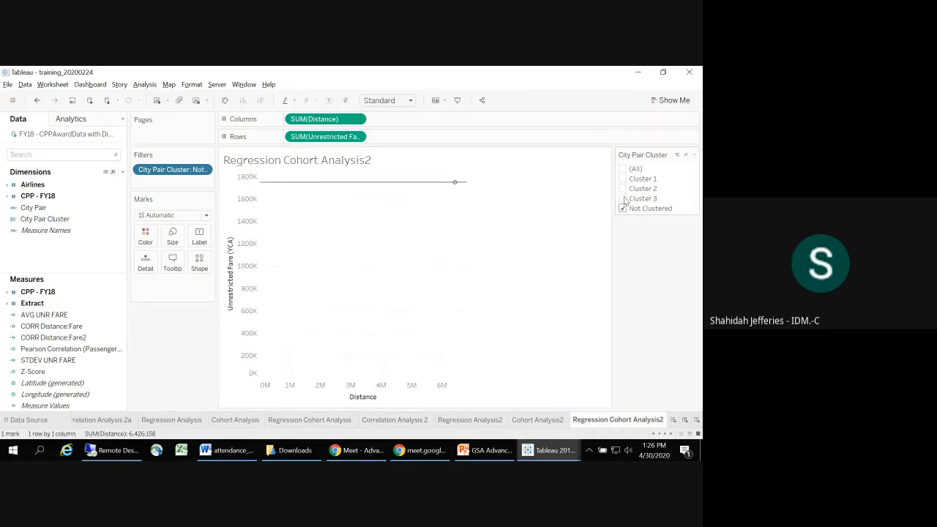
click(623, 199)
key(alt+Tab)
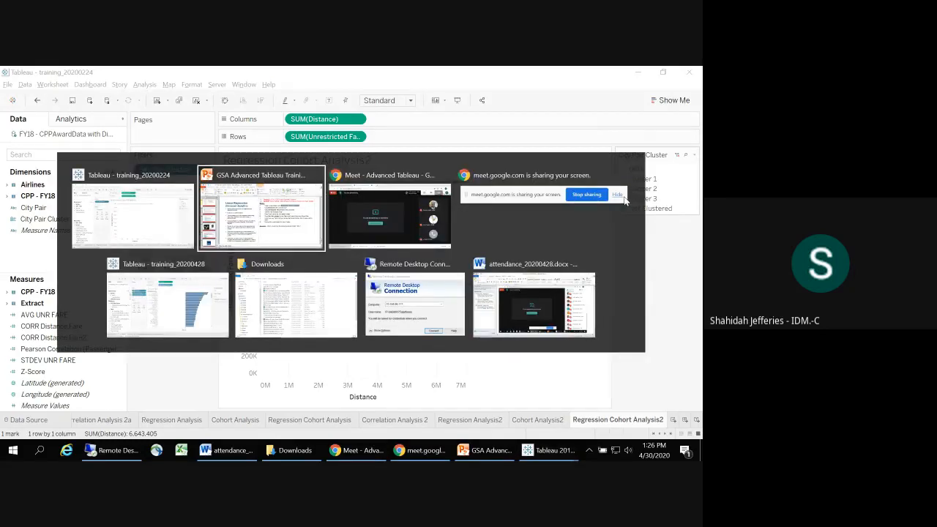
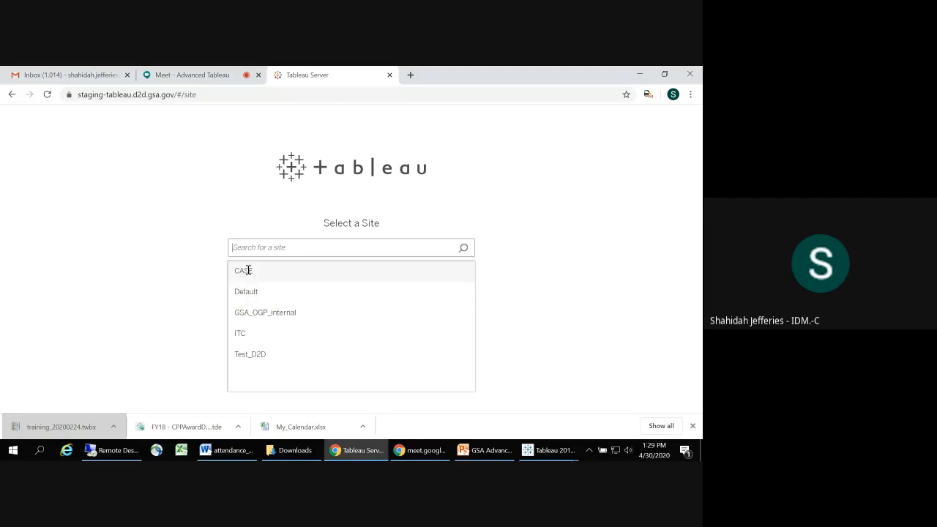
Step: Enter the Default site on Tableau Server and open the "1. FPDS data" source from the list of all data sources
click(251, 291)
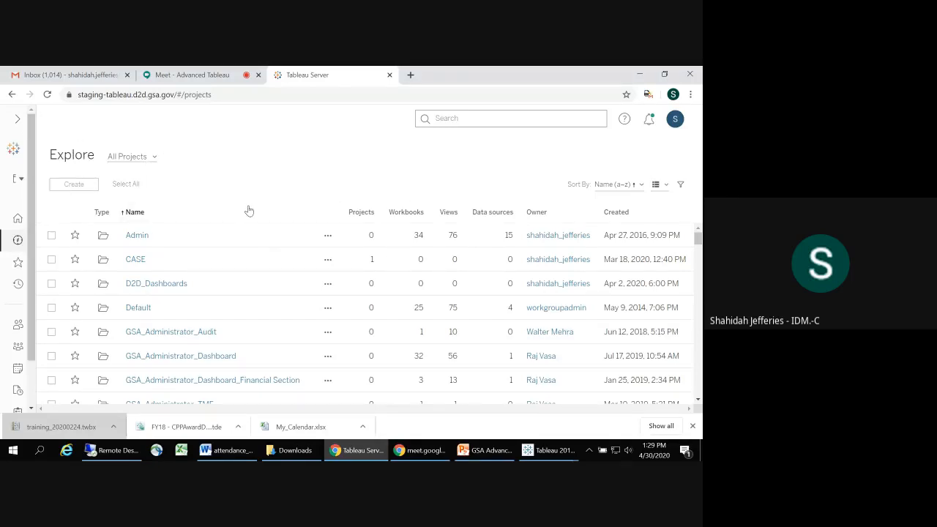
click(17, 121)
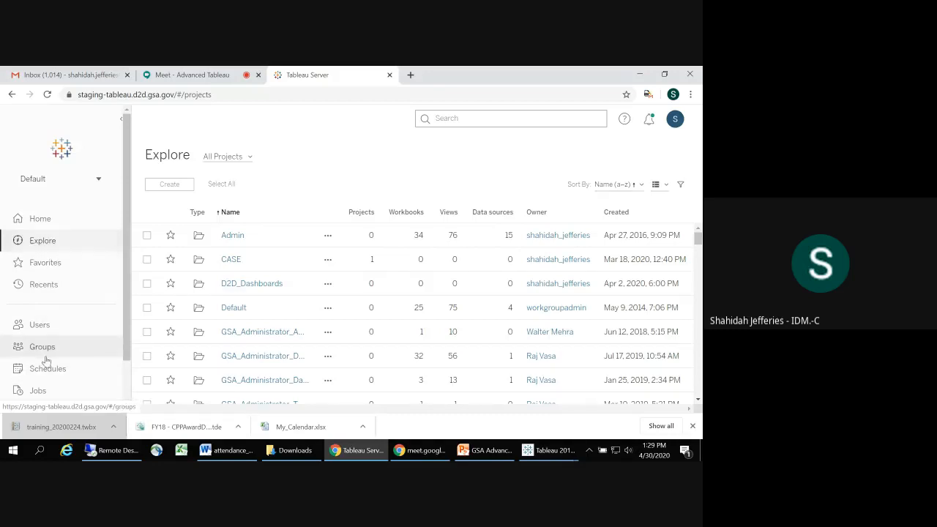
click(250, 159)
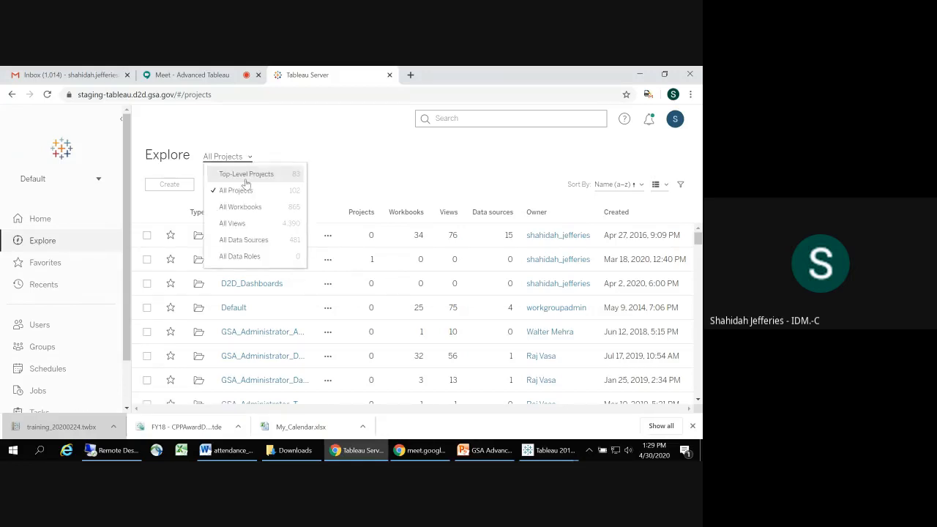
click(247, 242)
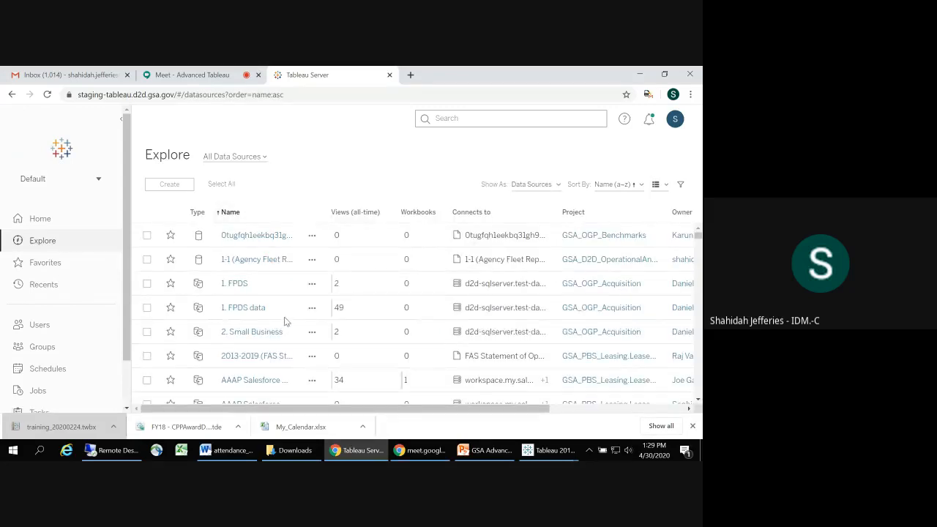
click(252, 308)
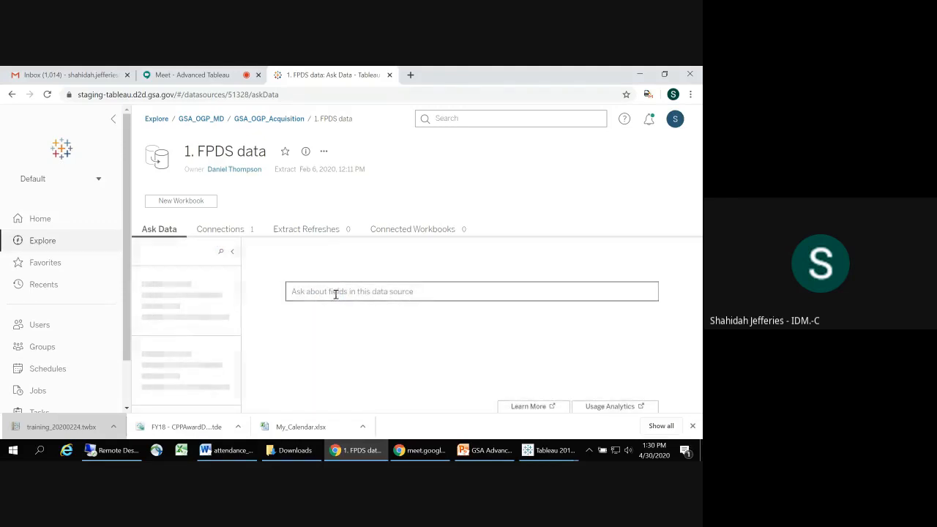
Step: Try the Ask Data question "sum number of record" on the FPDS data
click(336, 293)
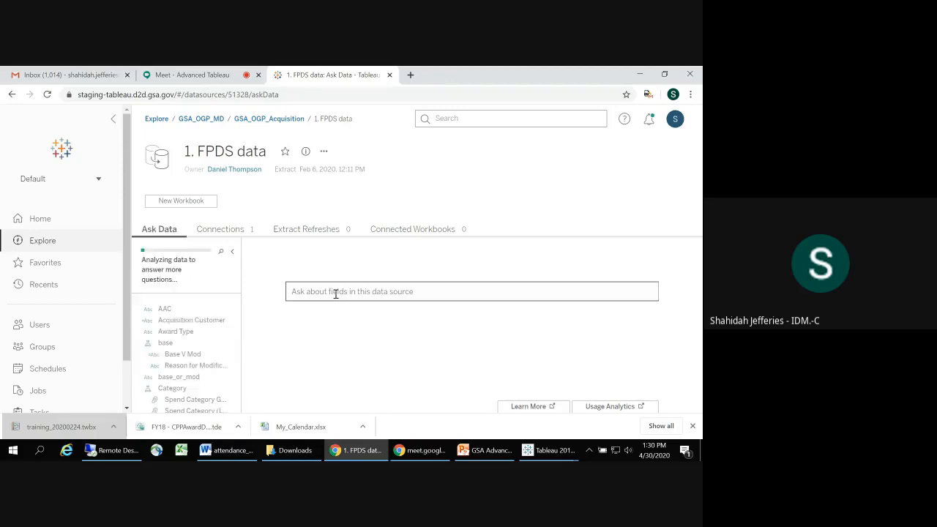
text(sum)
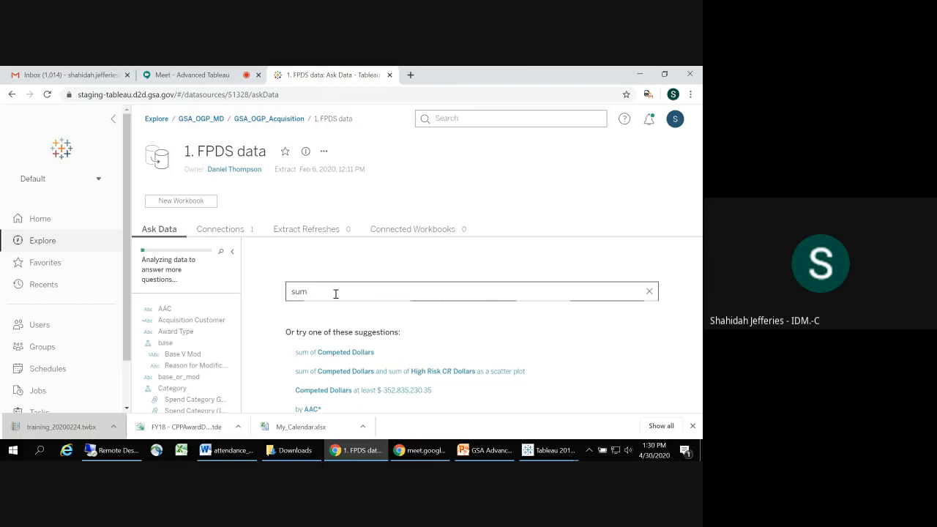
text( num)
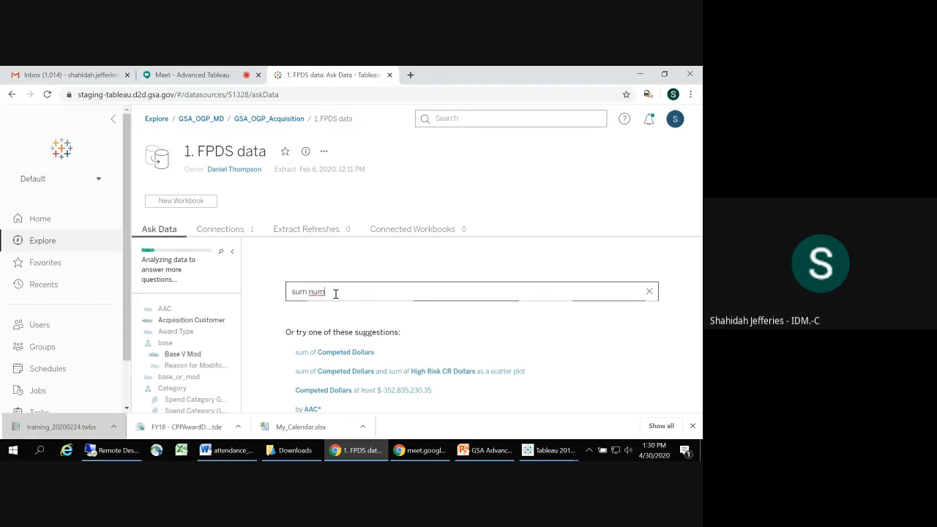
text(ber of recor)
text(d)
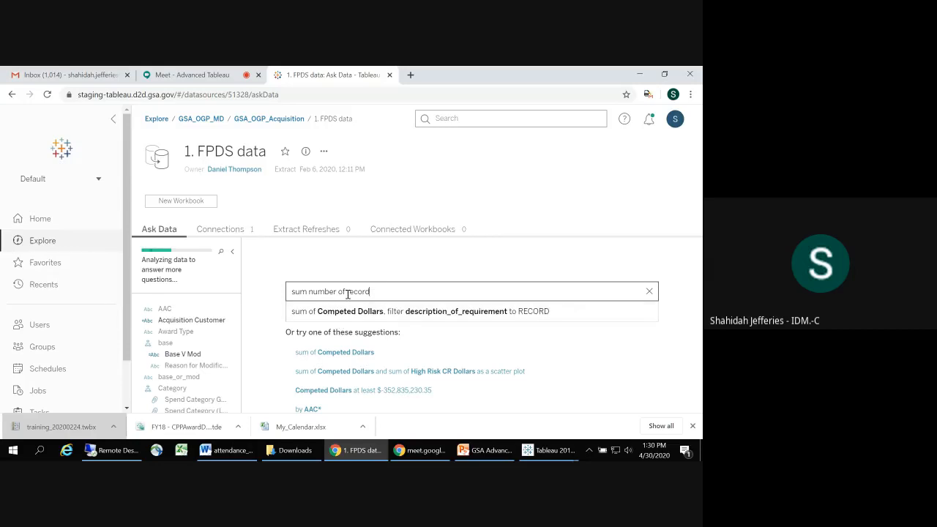
Step: Change the question to "sum complete" and choose a suggested question that gives the sum of Competed Dollars
drag(378, 292, 320, 291)
text(complete)
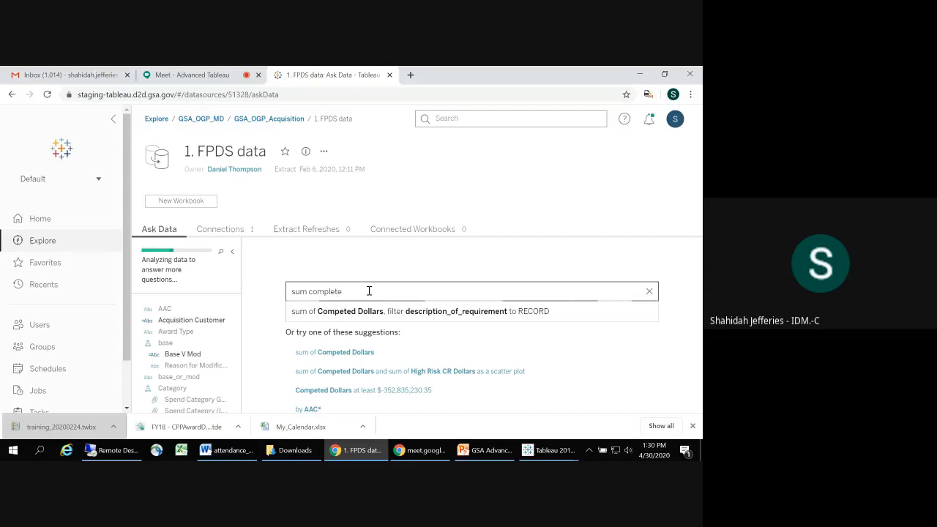
click(321, 373)
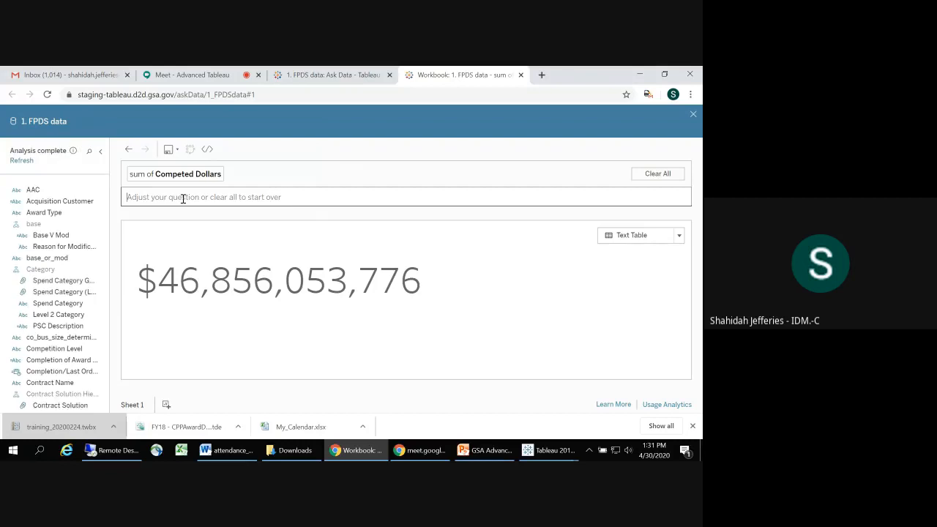
Step: Break the sum of Competed Dollars down by Award Type with the request "filter by award type", and remove the DELIVERY ORDER filter
click(183, 198)
text(filter)
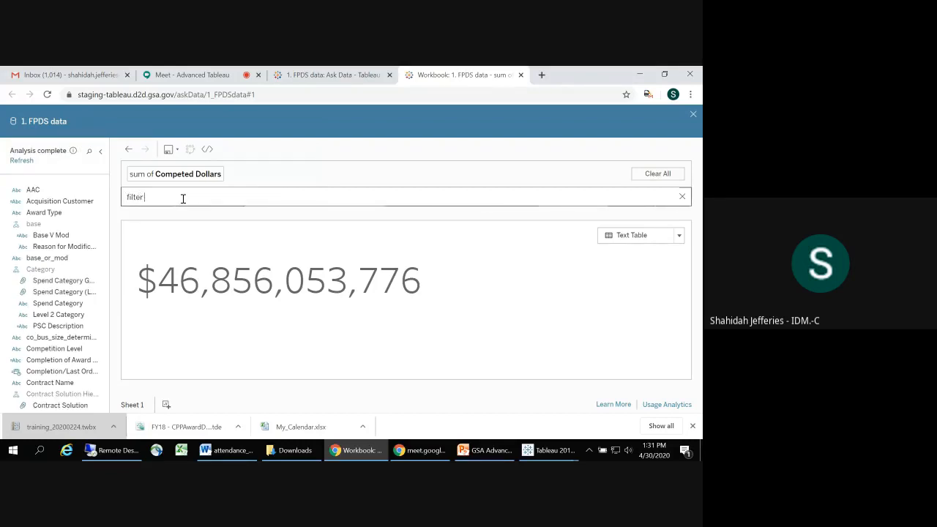
text( by award type)
click(156, 452)
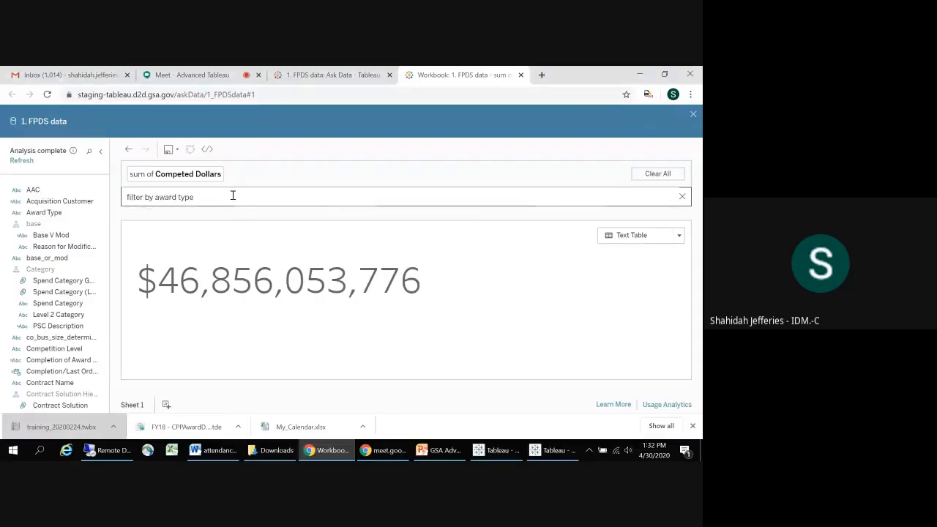
key(BackSpace)
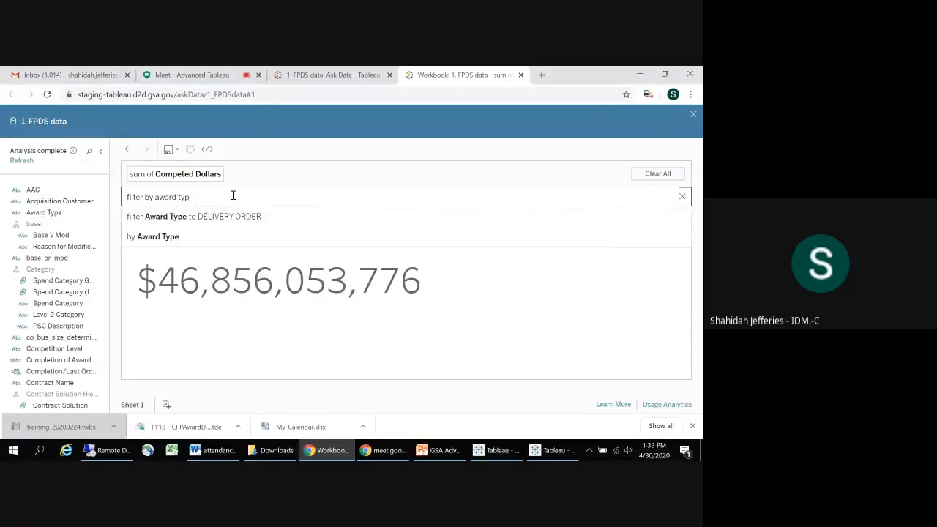
click(211, 234)
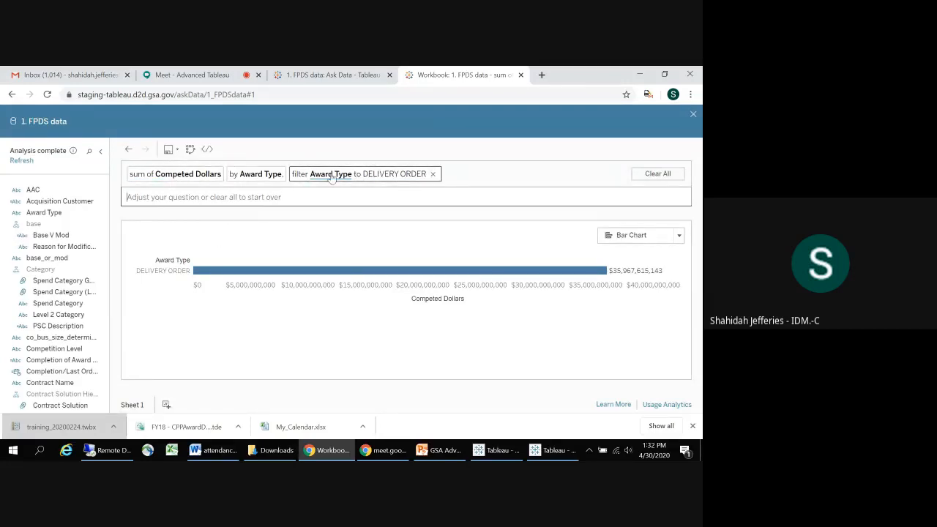
click(433, 174)
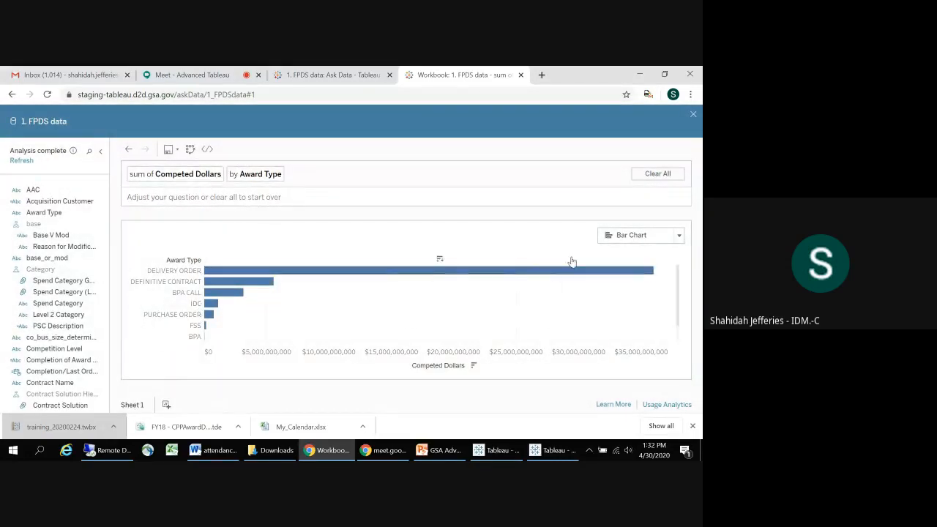
click(679, 238)
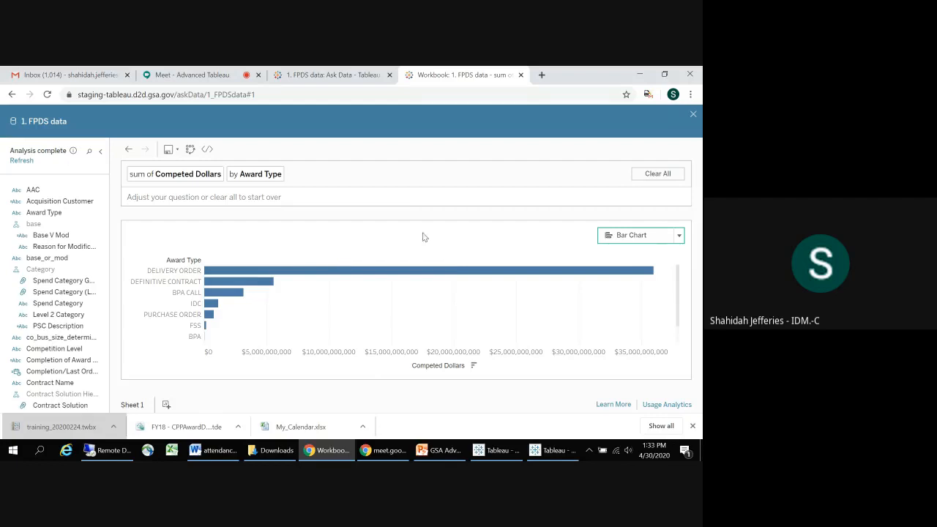
Step: Return to the data sources list from the FPDS data page and switch to the PowerPoint training presentation
click(333, 75)
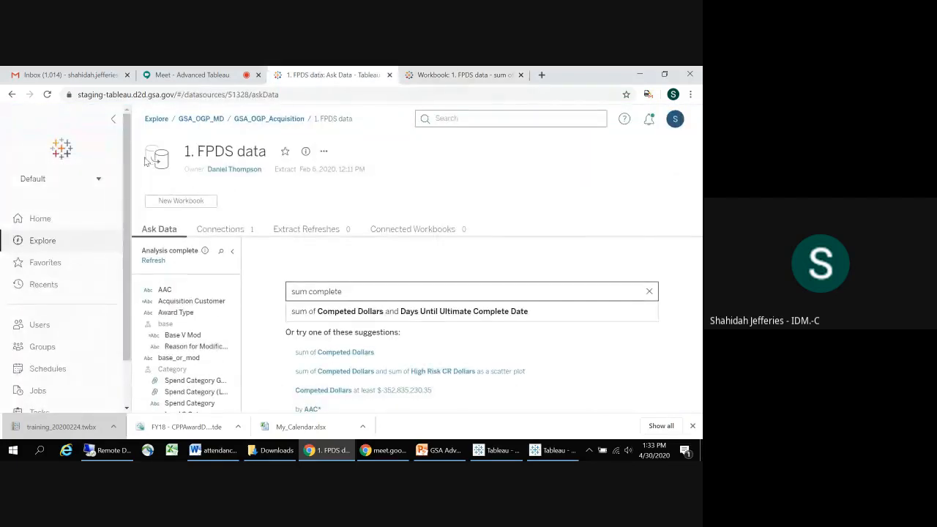
click(12, 94)
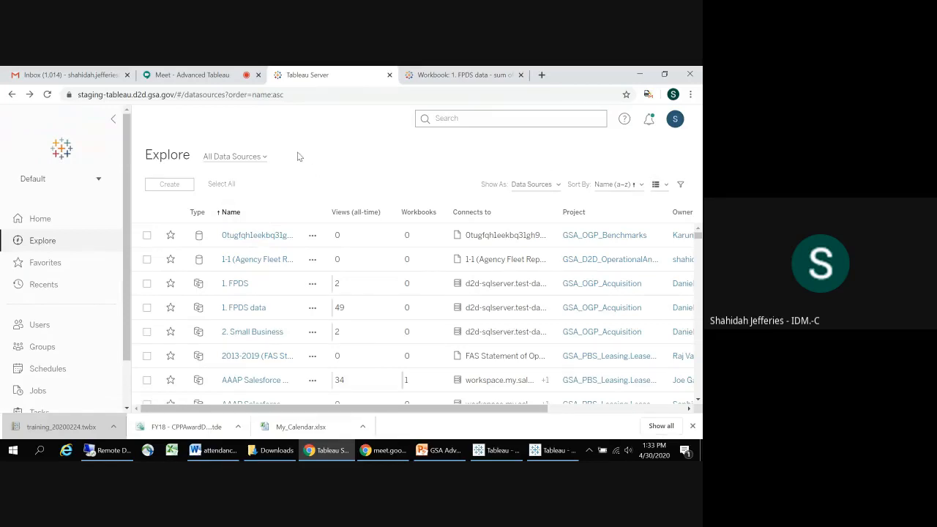
key(alt+Tab)
key(alt+Tab)
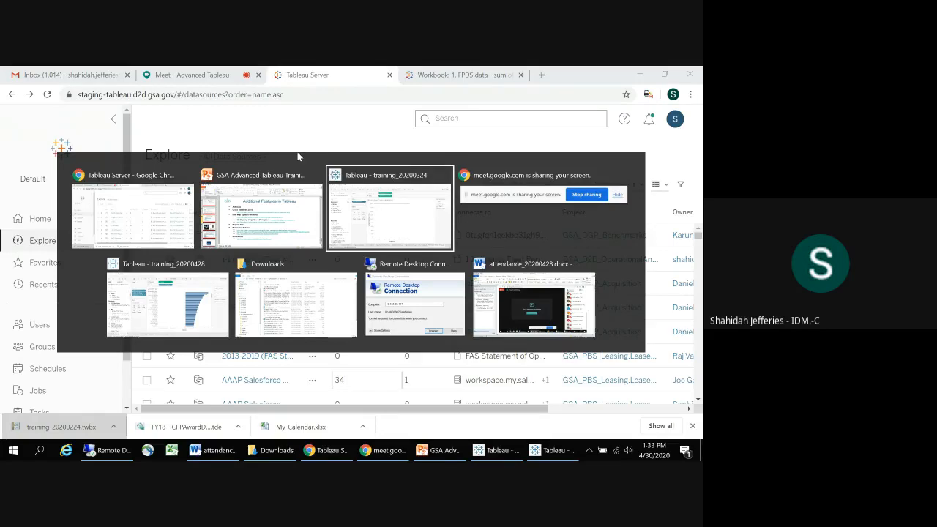
key(alt+Tab)
key(alt+Tab)
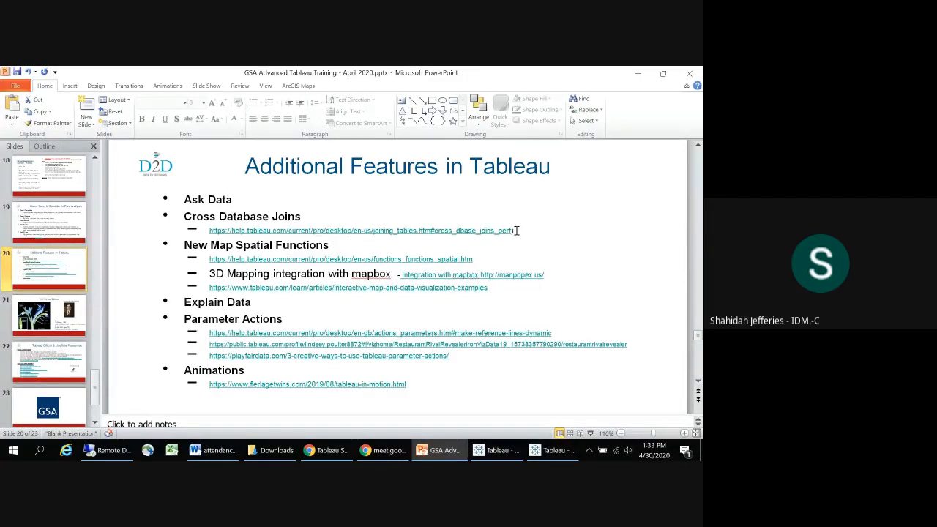
Step: Select the Cross Database Joins help link on the Additional Features slide, without its closing parenthesis, for copying
drag(511, 231, 499, 230)
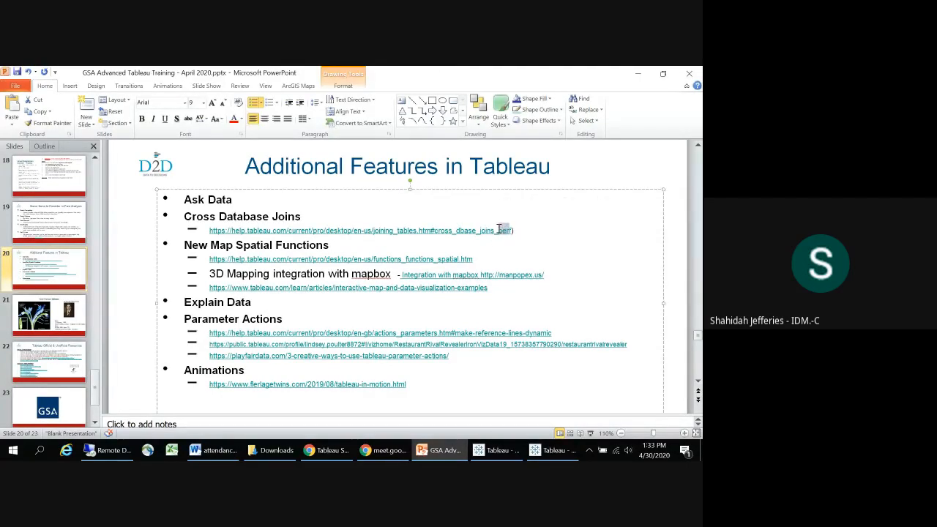
click(512, 235)
click(513, 231)
drag(512, 232, 210, 231)
key(ctrl+c)
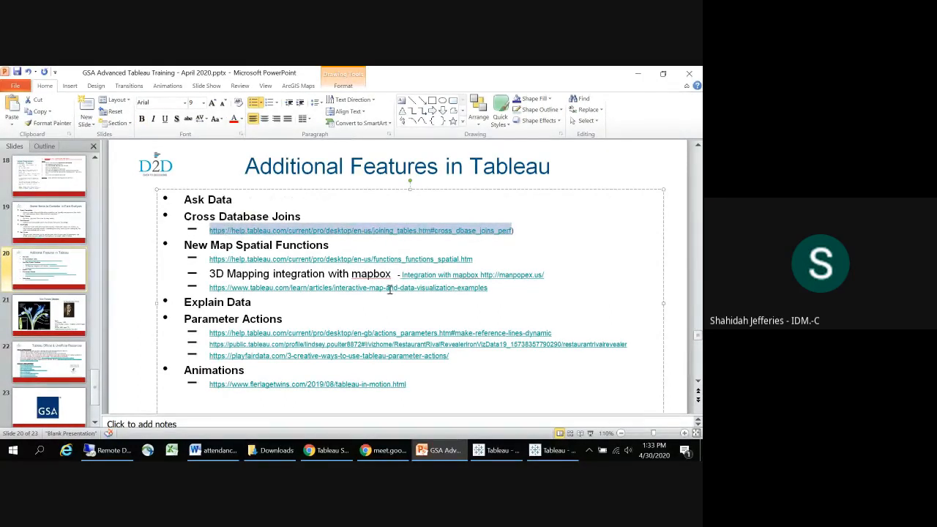
Step: Switch to Chrome and open the copied cross-database joins help link in a new browser tab
key(alt+Tab)
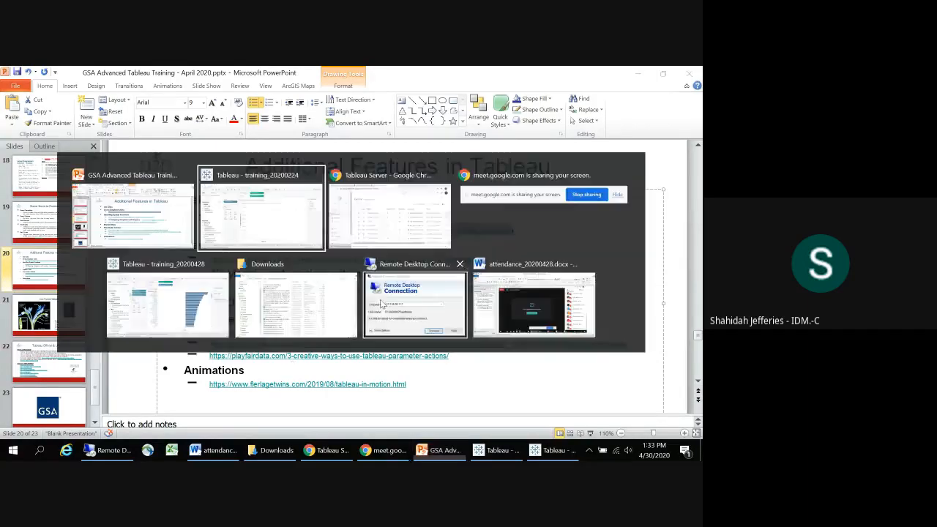
key(alt+Tab)
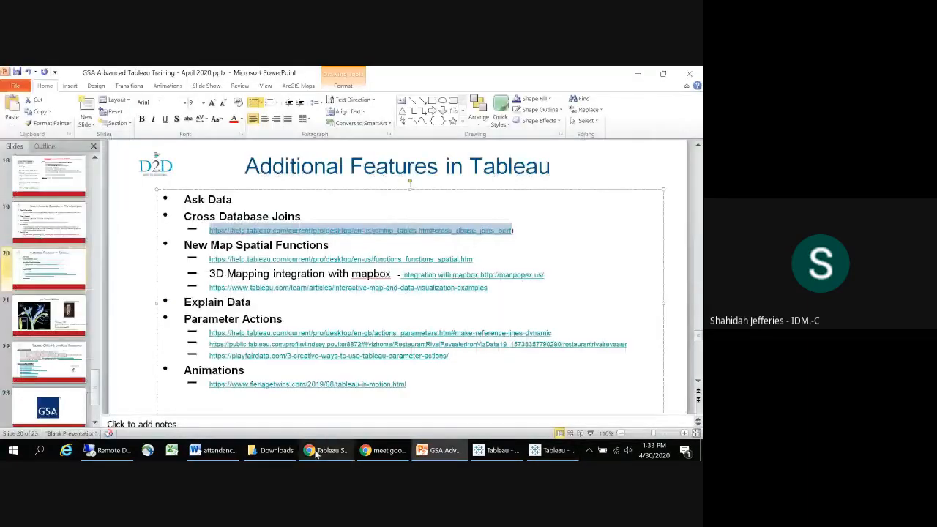
click(322, 451)
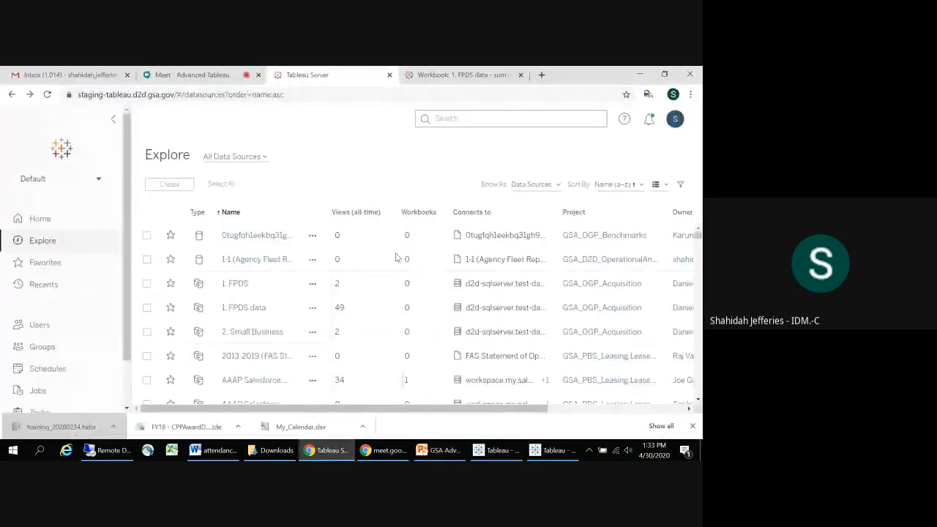
click(541, 76)
key(ctrl+v)
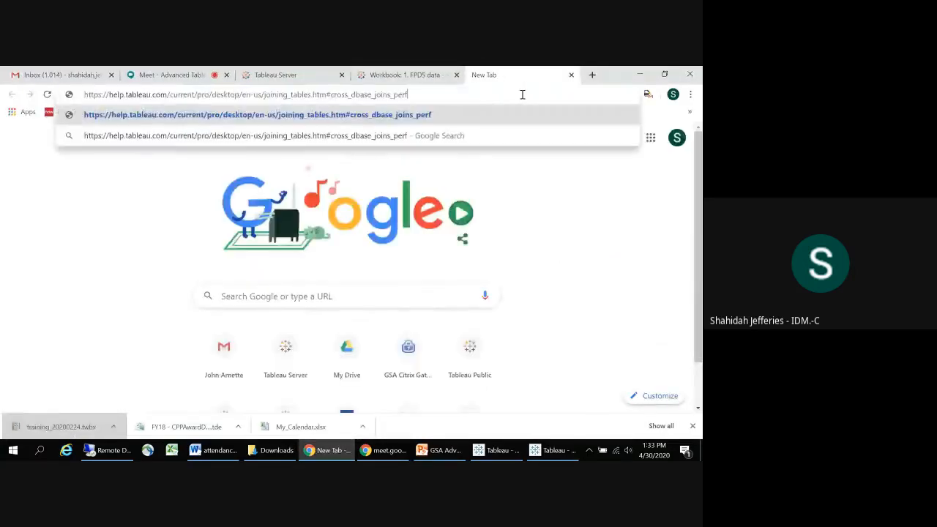
key(Return)
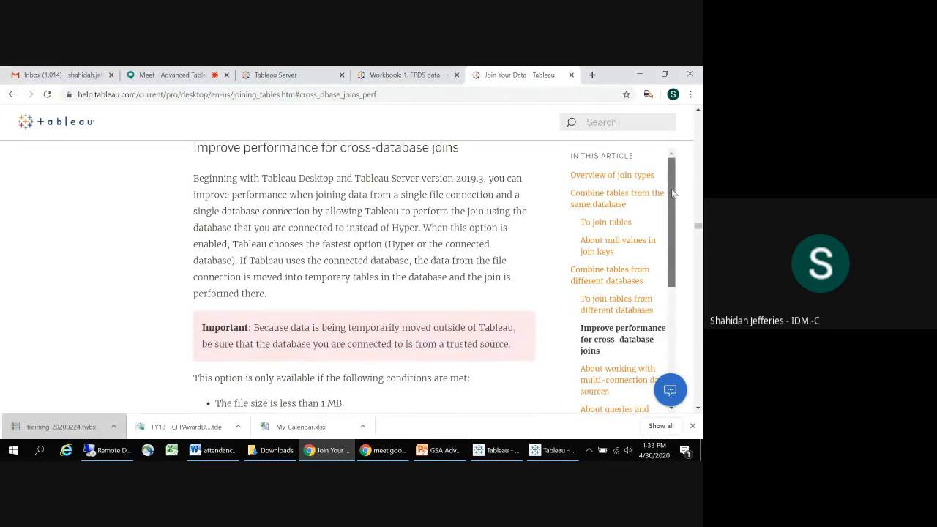
Step: Examine the help article's cross-database join performance conditions and setup steps, enlarging the page to 125%
drag(669, 193, 697, 229)
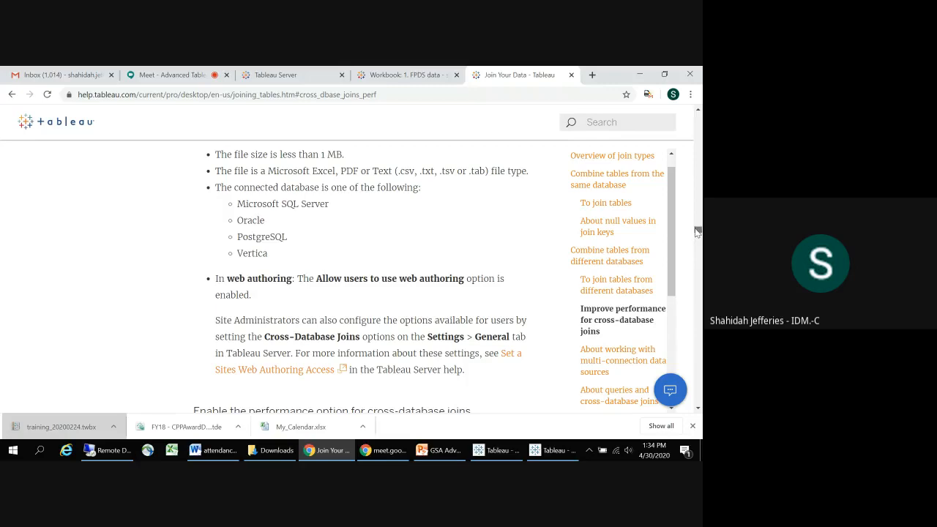
drag(697, 232, 698, 253)
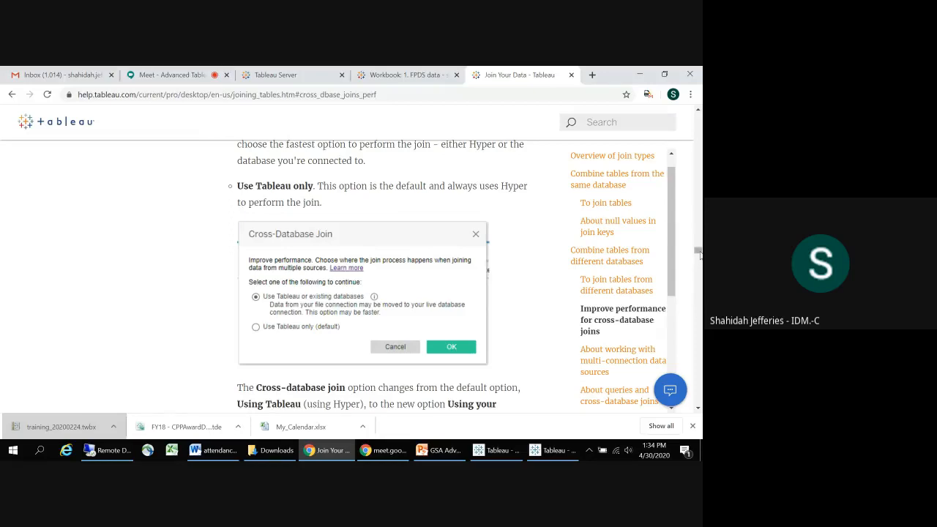
mouse_move(697, 251)
mouse_down()
mouse_move(697, 331)
mouse_move(697, 240)
mouse_up()
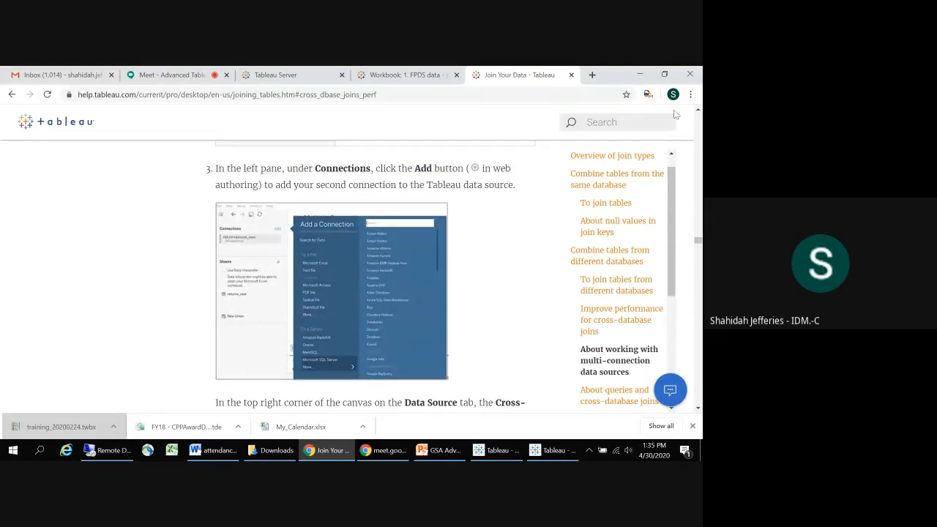
click(689, 94)
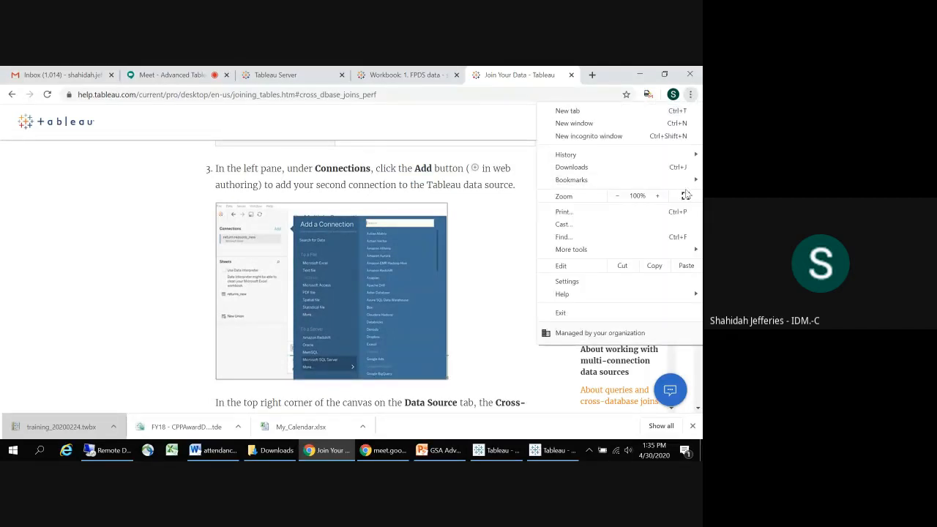
click(656, 196)
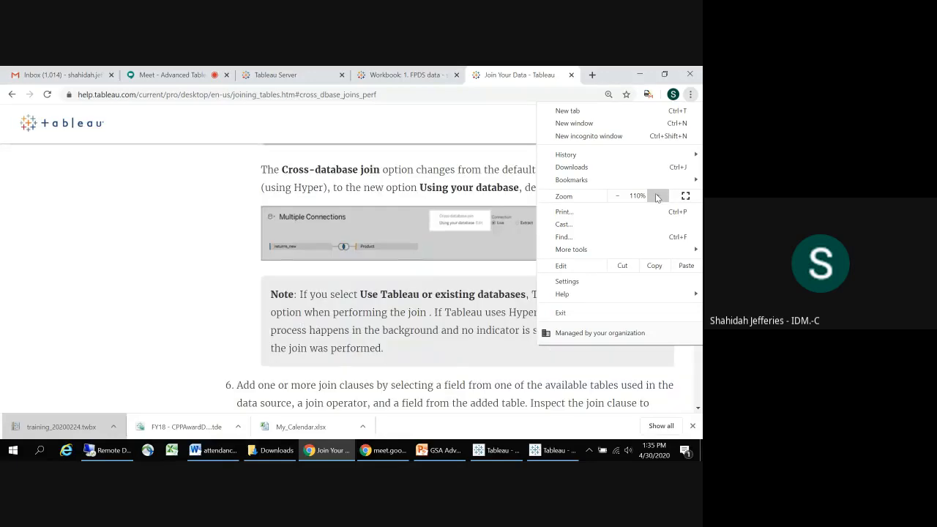
click(656, 195)
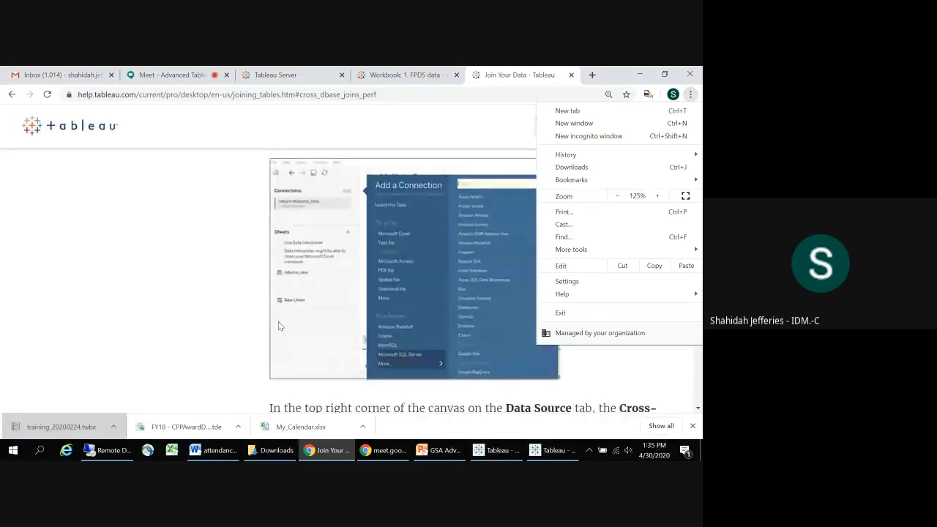
click(233, 303)
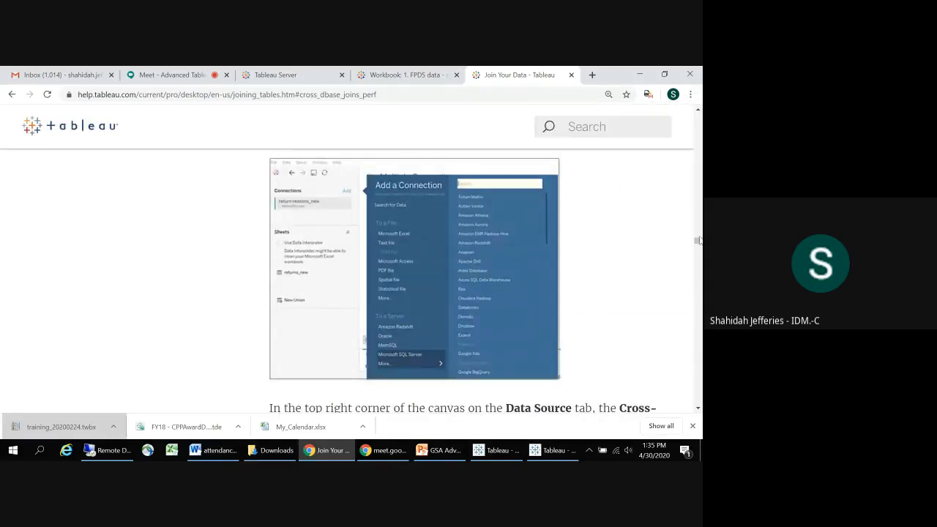
Step: Examine the help article's remaining cross-database join steps, including the Multiple Connections example, the availability note and the join dialog options
click(697, 408)
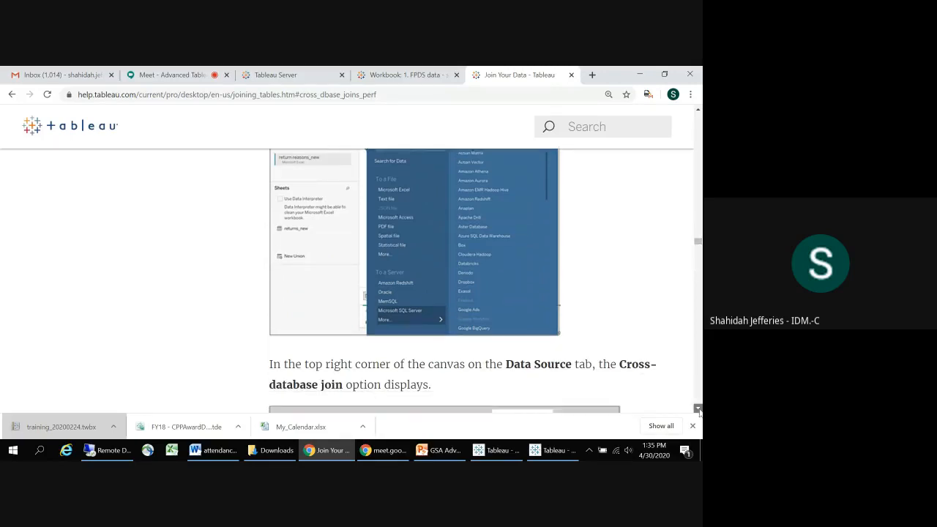
scroll(698, 409, down, 3)
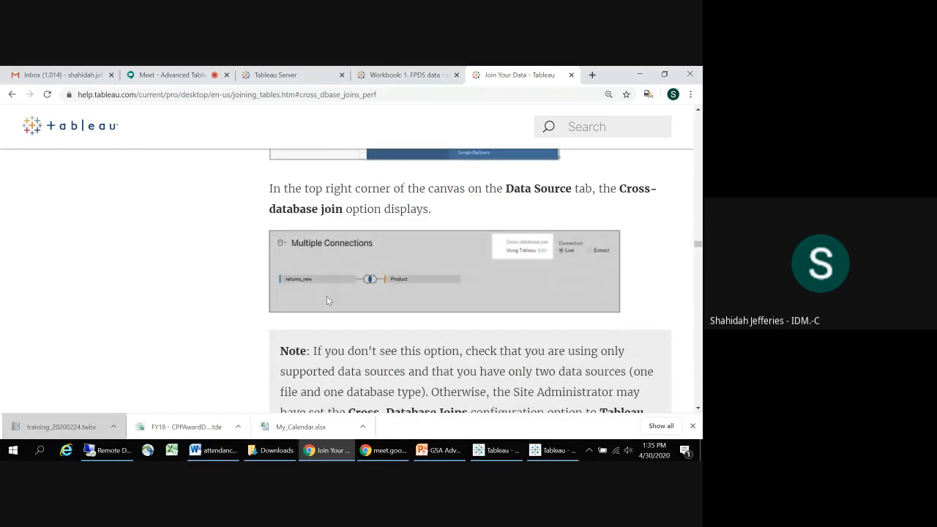
click(697, 408)
click(700, 410)
click(699, 410)
click(700, 410)
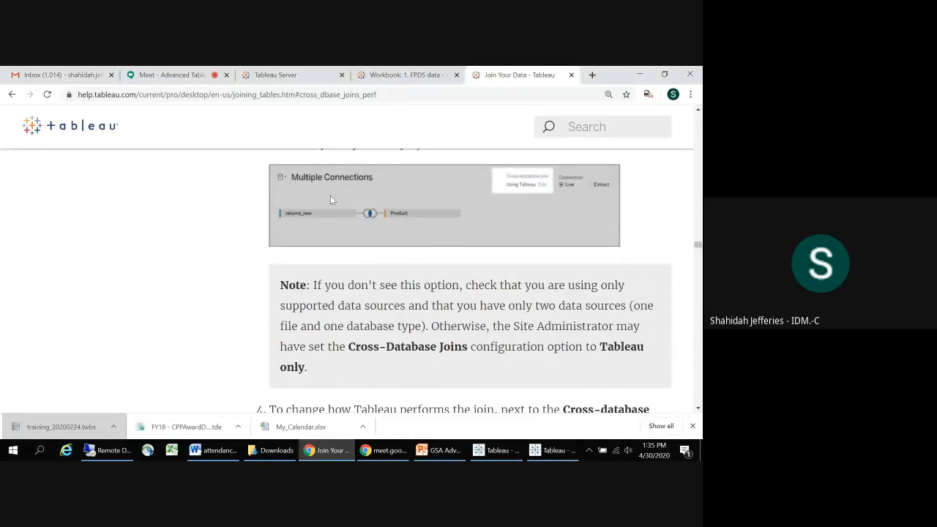
click(697, 409)
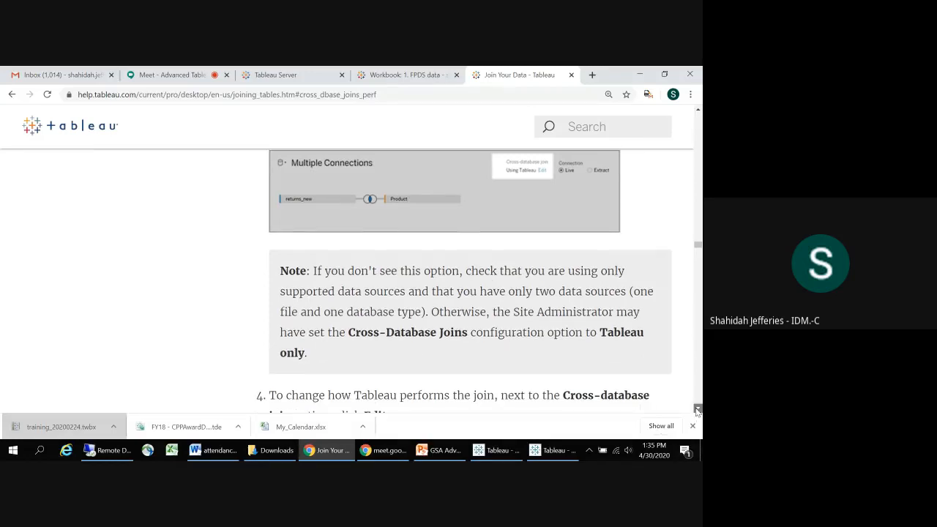
click(697, 409)
click(698, 409)
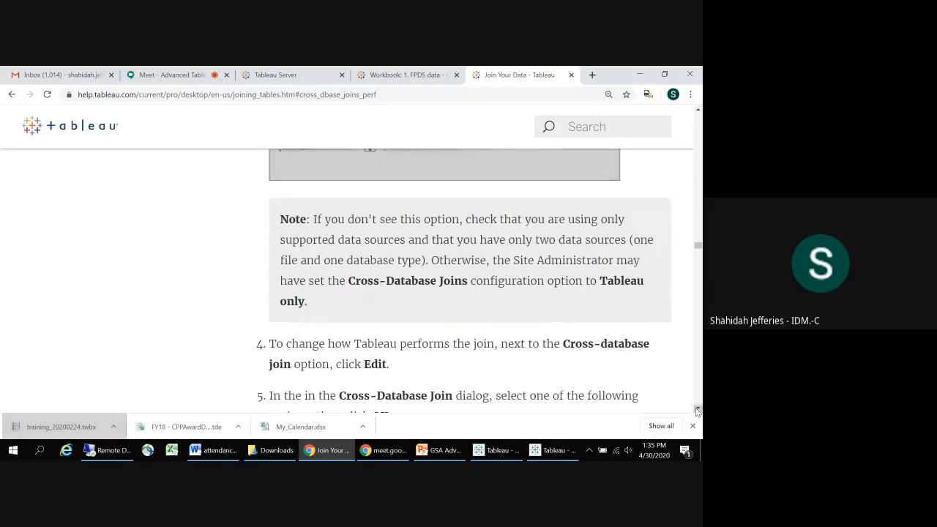
click(697, 409)
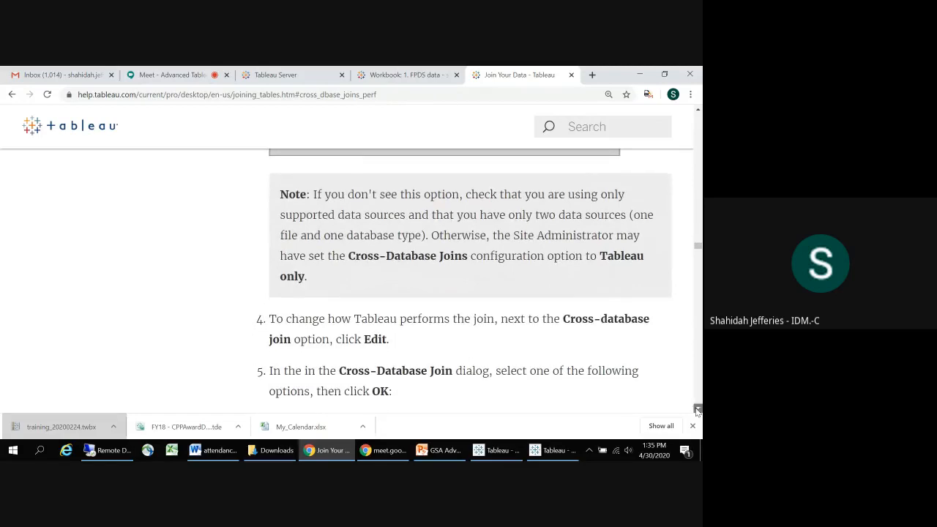
click(698, 409)
click(698, 409)
click(698, 409)
click(697, 409)
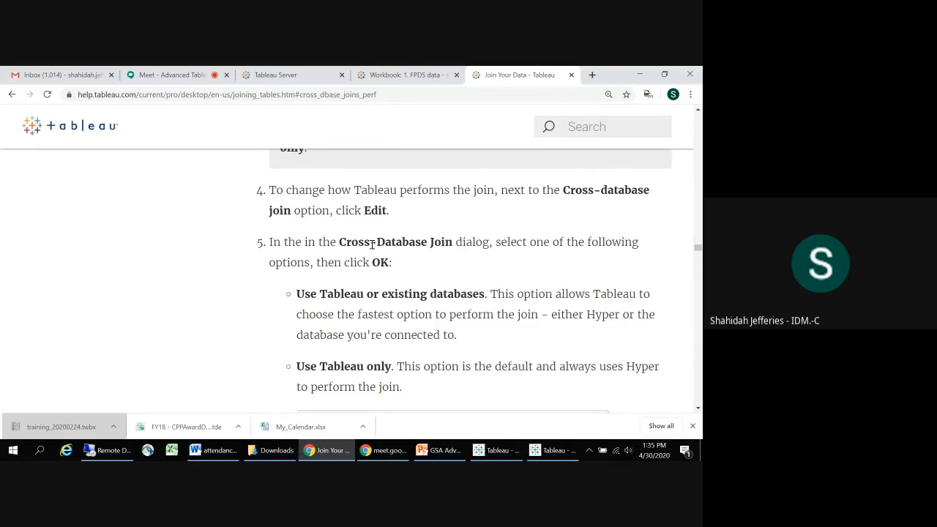
Step: Copy the spatial functions help link from the Additional Features slide in PowerPoint and open it in Chrome's current tab
key(alt+Tab)
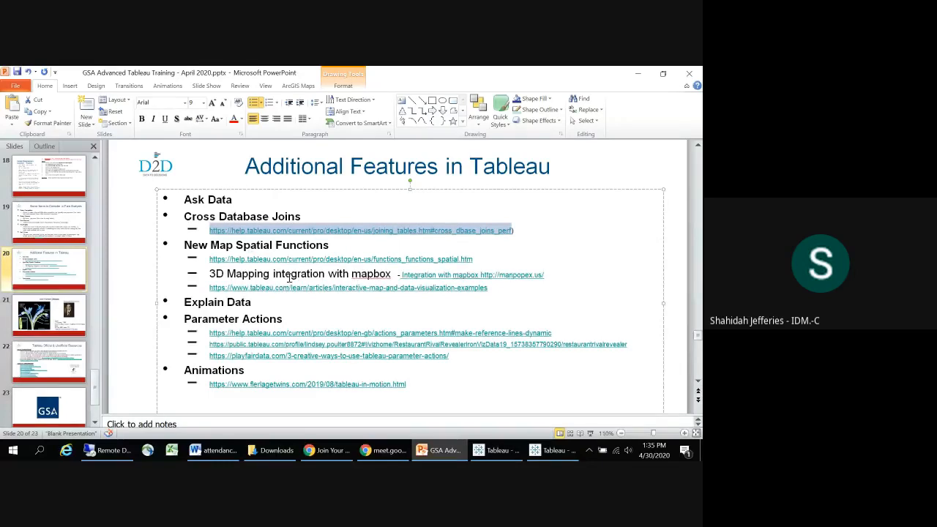
drag(473, 258, 221, 258)
key(ctrl+c)
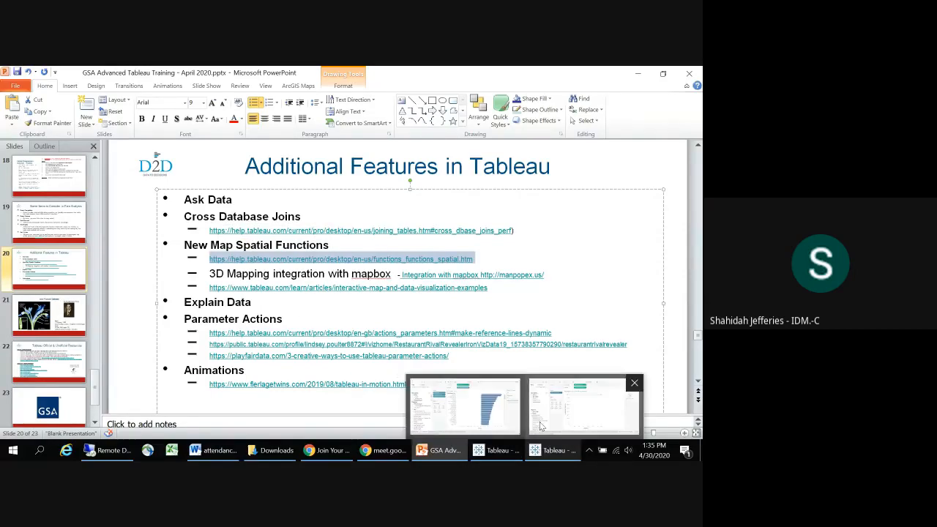
key(alt+Tab)
key(alt+Tab)
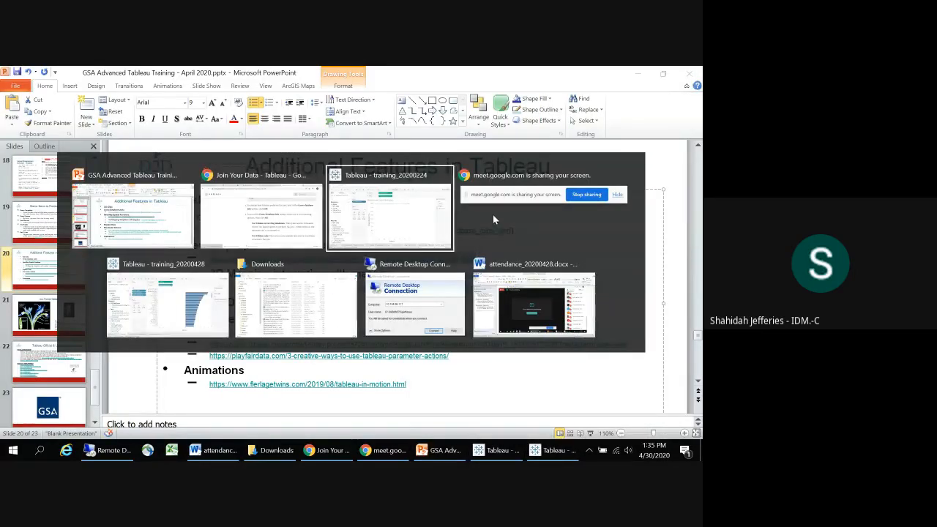
key(alt+Tab)
key(alt+Tab)
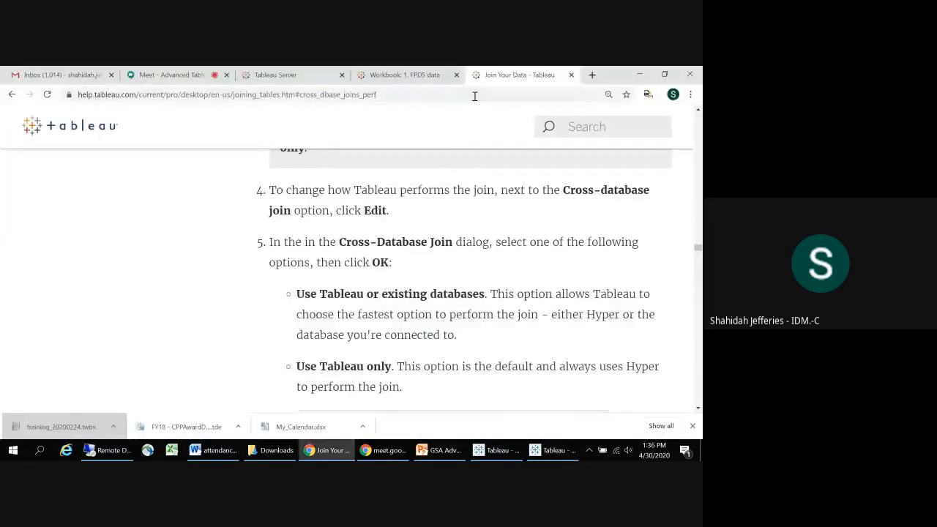
click(467, 96)
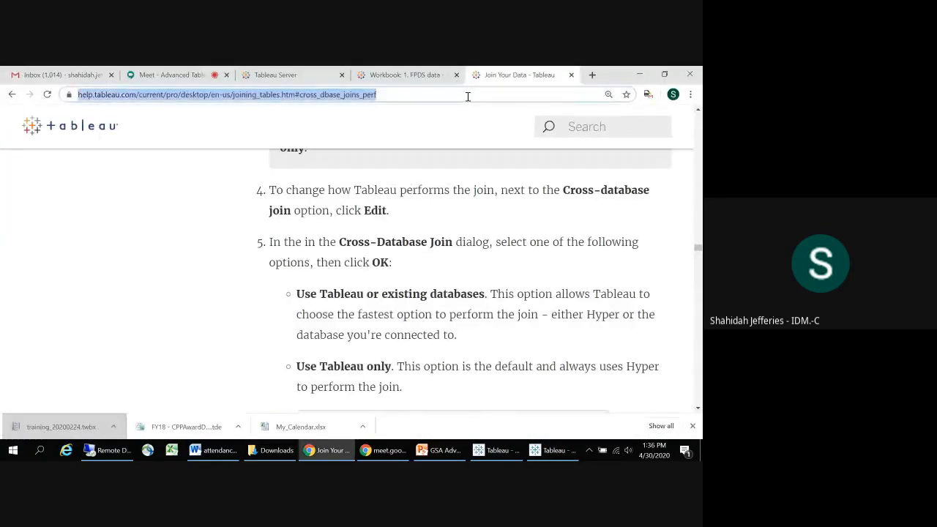
key(ctrl+v)
key(Return)
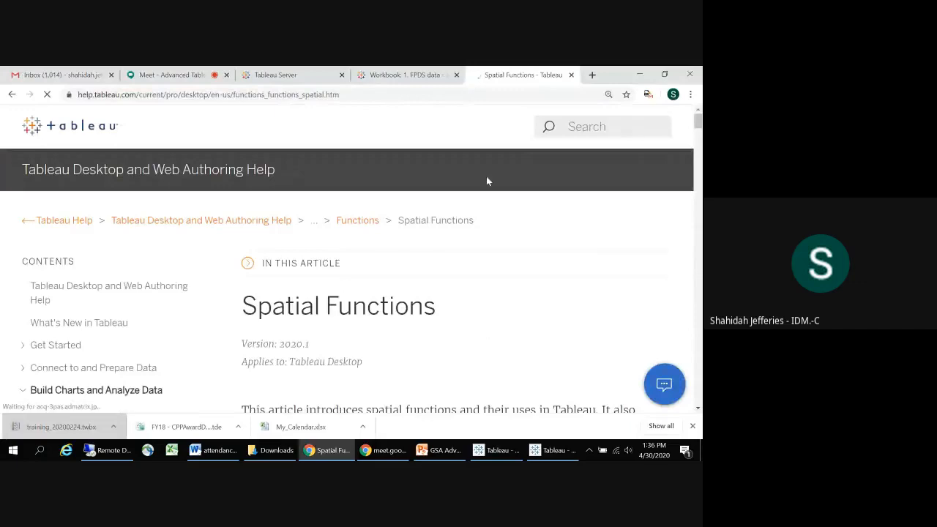
Step: Examine the article's list of spatial functions, covering the syntax and definitions of MakeLine, MakePoint, Distance and Buffer
drag(699, 126, 687, 186)
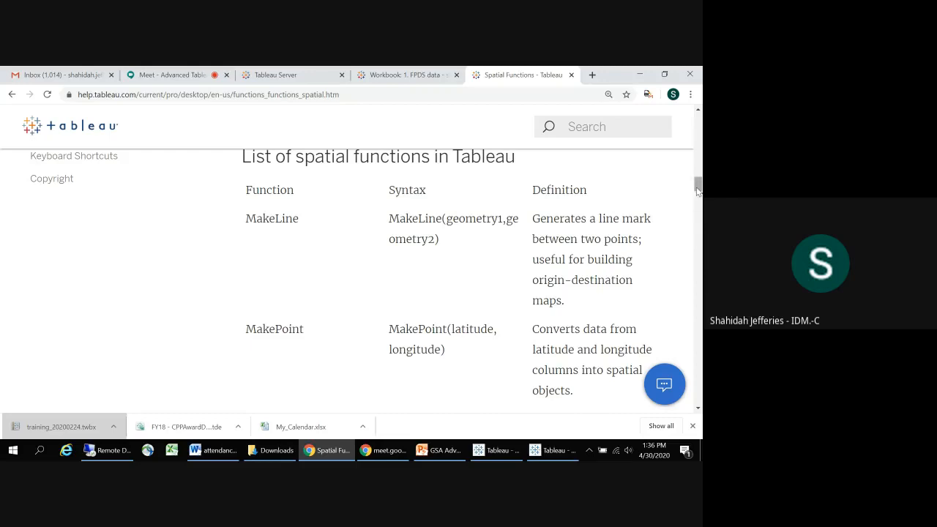
drag(697, 189, 694, 196)
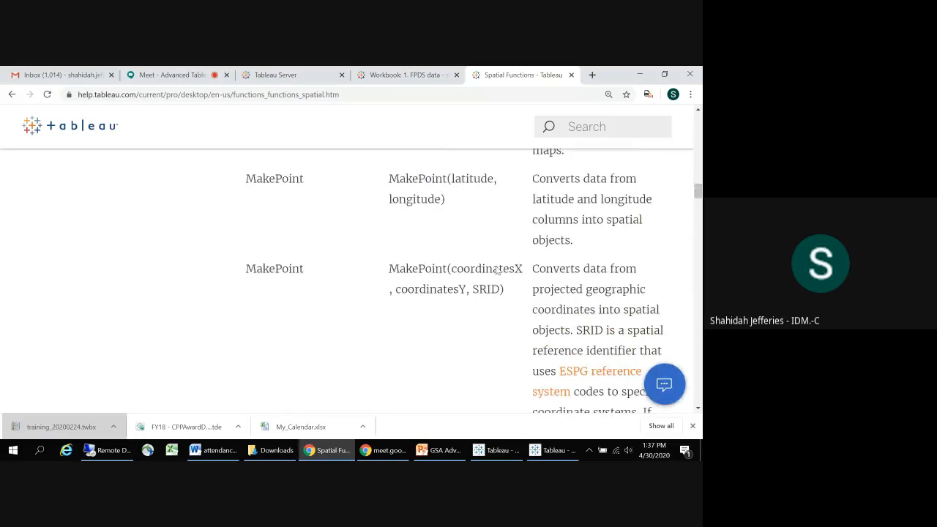
drag(698, 191, 696, 212)
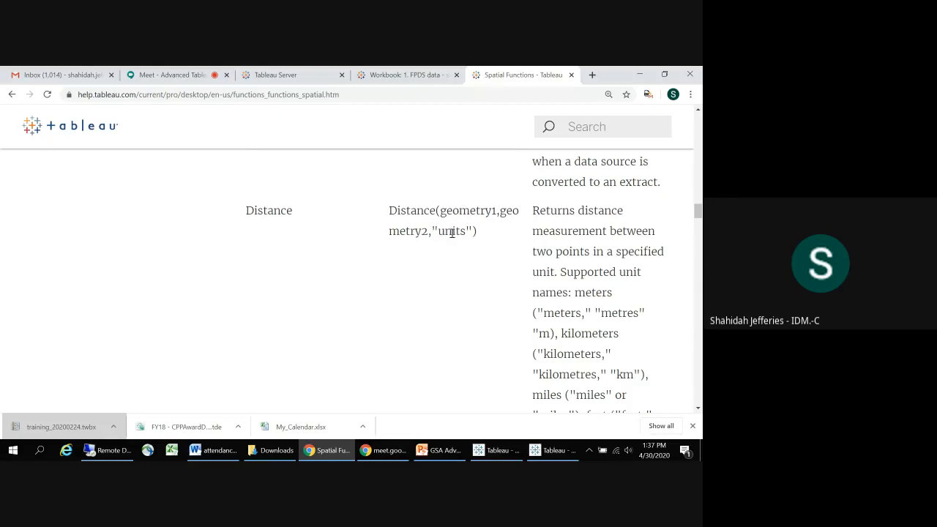
drag(465, 231, 436, 232)
click(280, 209)
drag(698, 213, 693, 229)
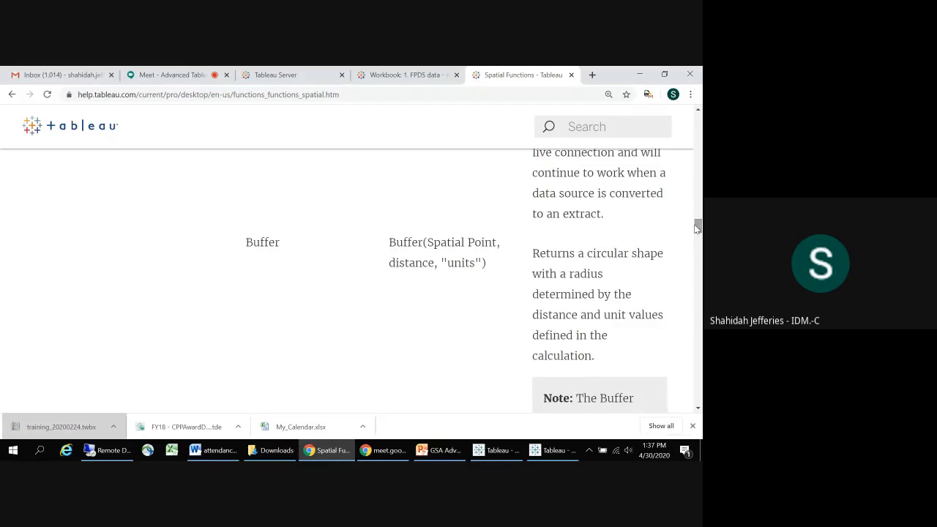
Step: Switch to the training_20200224 workbook in Tableau, start a new calculated field and search its function list for "dis"
key(alt+Tab)
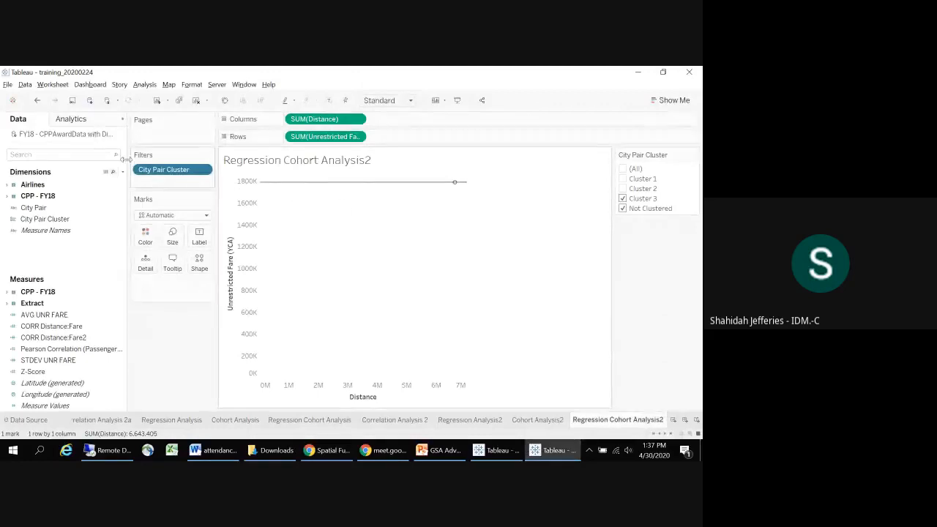
click(122, 171)
click(116, 183)
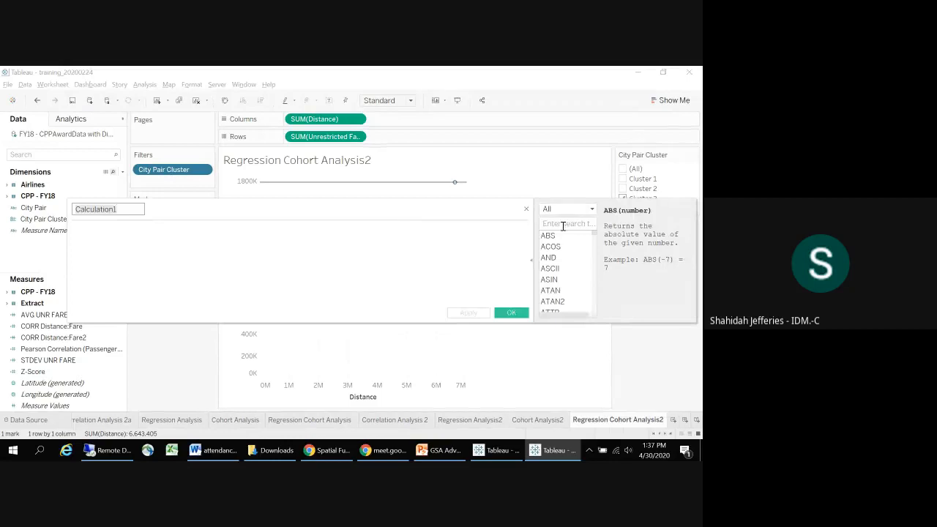
click(563, 224)
text(dis)
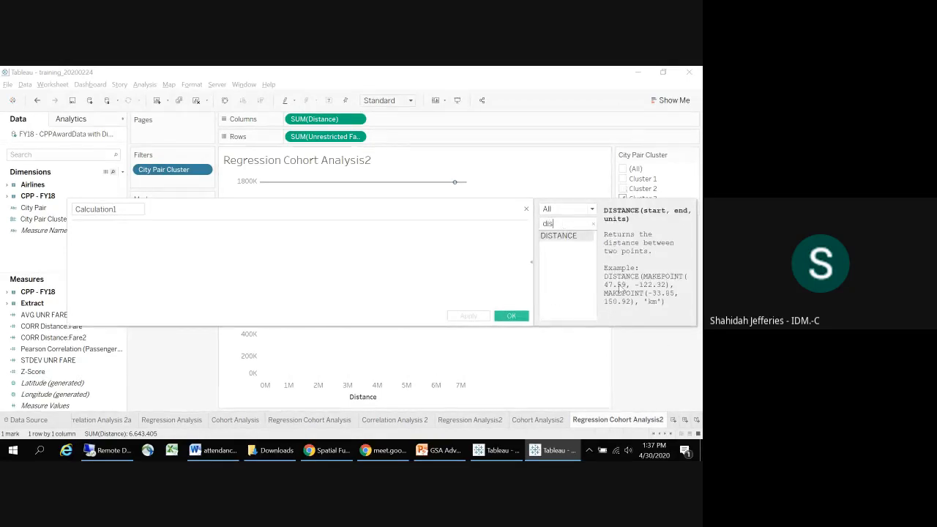
Step: Search the function list for "mak", view the MAKELINE and MAKEPOINT descriptions, and close the calculation editor without saving
key(BackSpace)
key(BackSpace)
key(BackSpace)
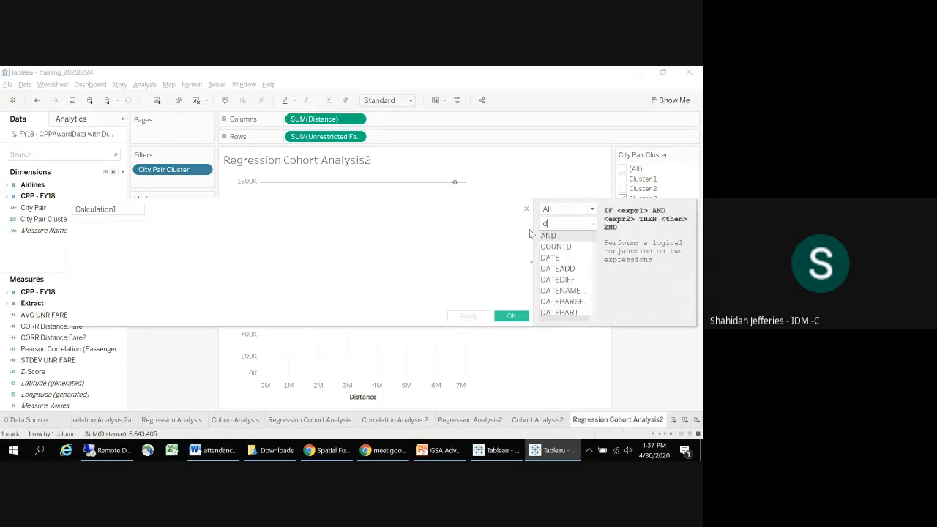
text(mak)
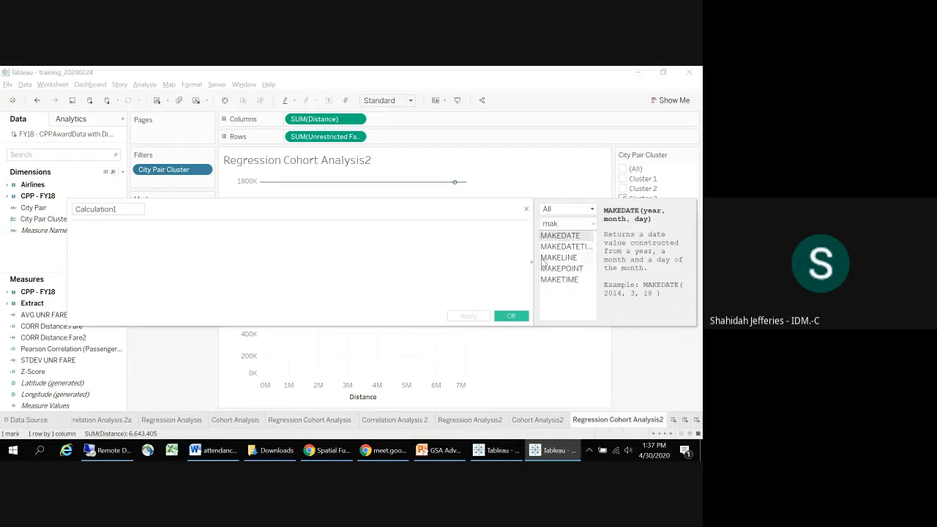
click(545, 258)
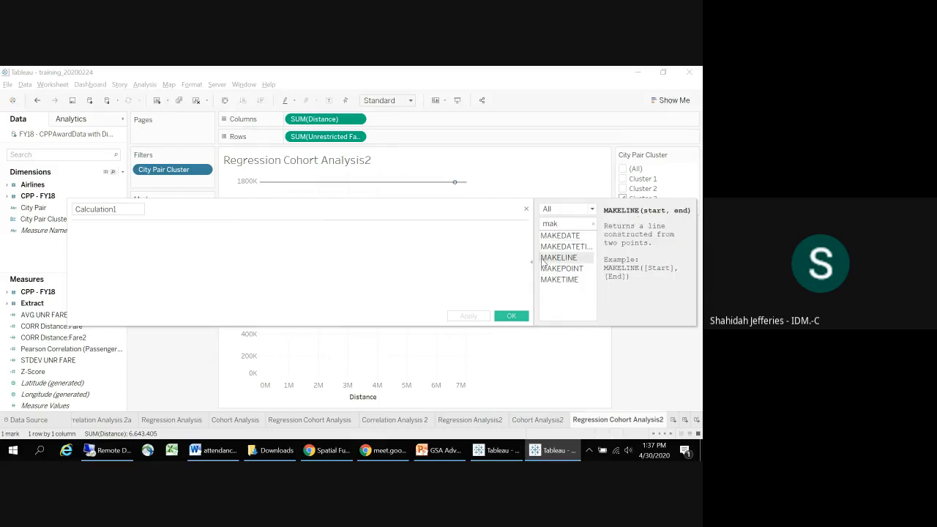
click(584, 268)
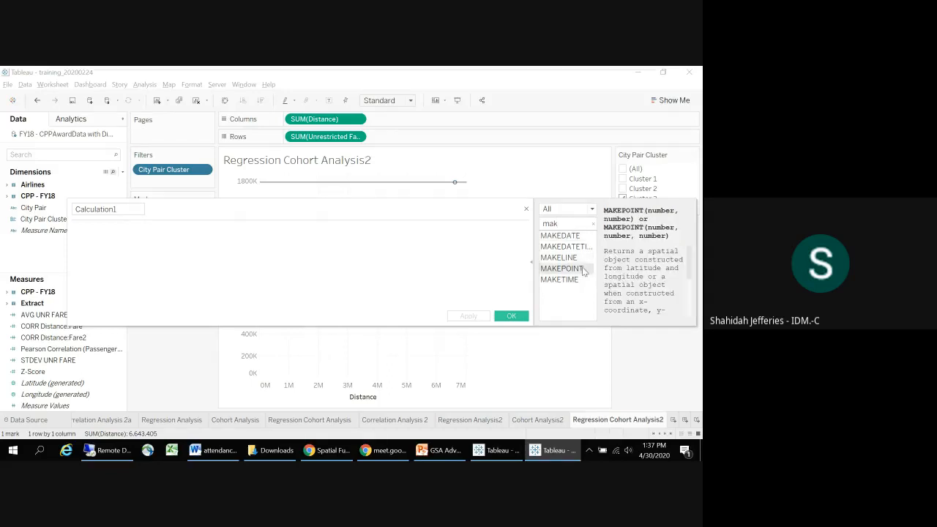
click(525, 209)
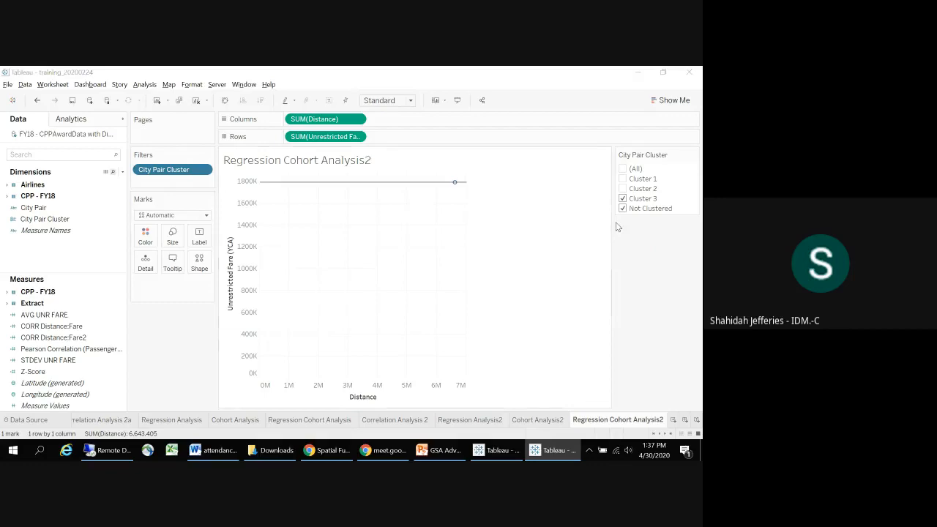
key(alt+Tab)
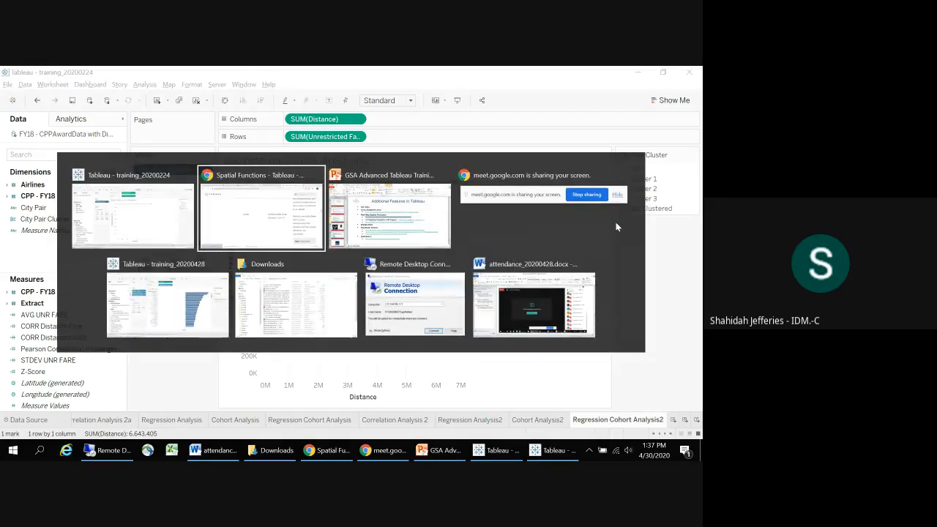
key(alt+Tab)
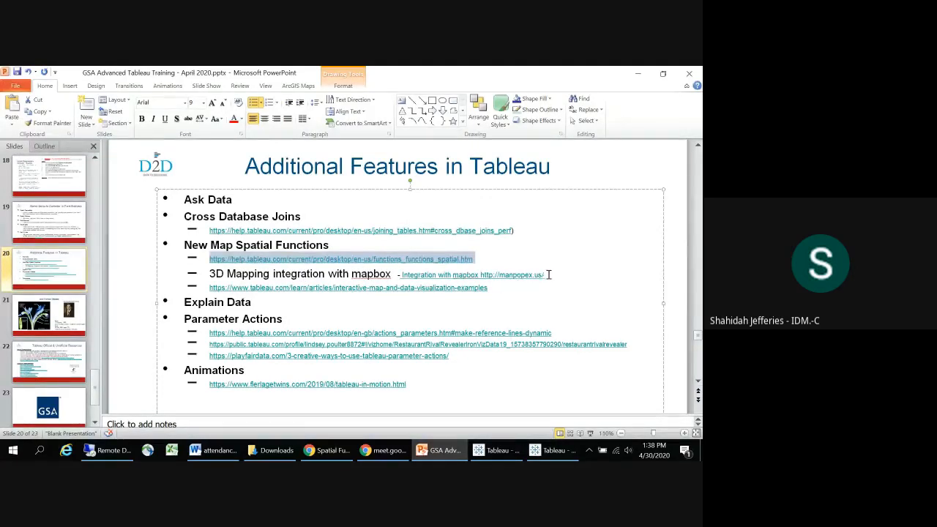
drag(548, 275, 485, 275)
key(ctrl+c)
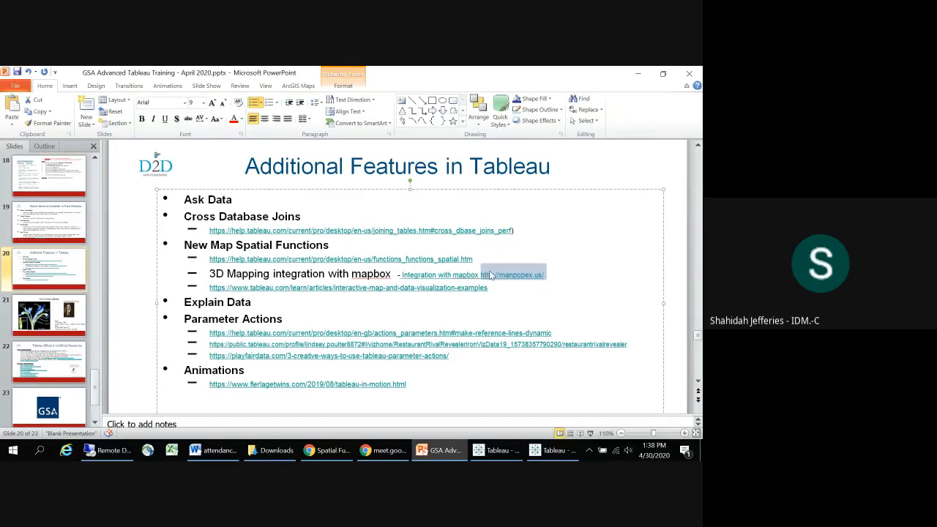
Step: Switch to Chrome and open the copied manpopex.us link in the current tab, replacing the Spatial Functions article
key(alt+Tab)
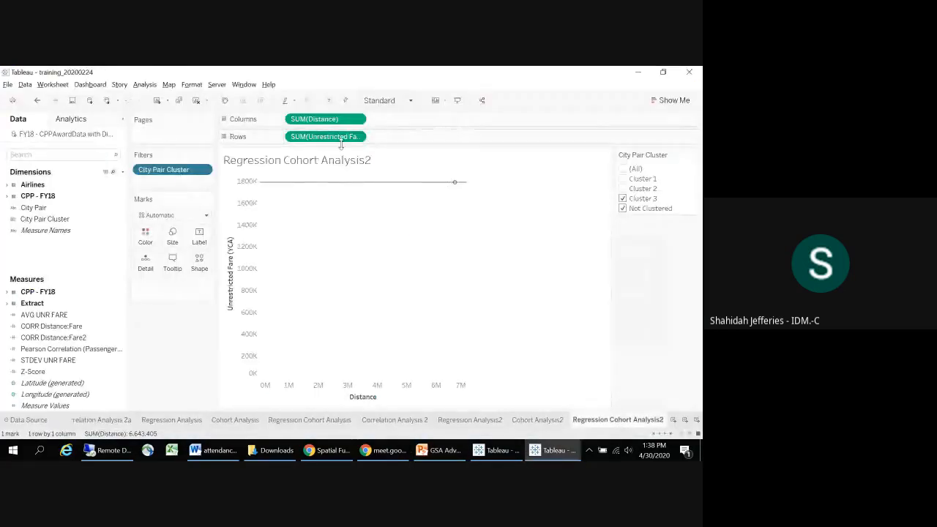
key(alt+Tab)
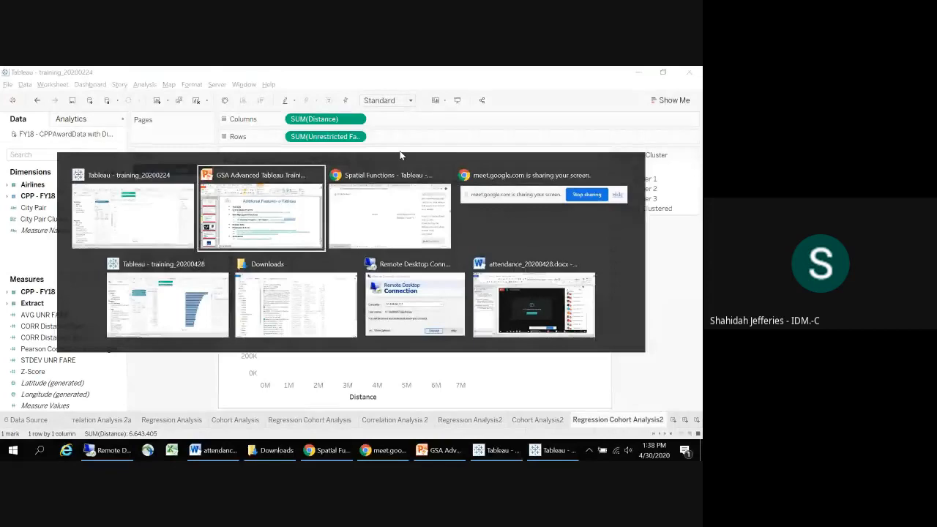
key(alt+Tab)
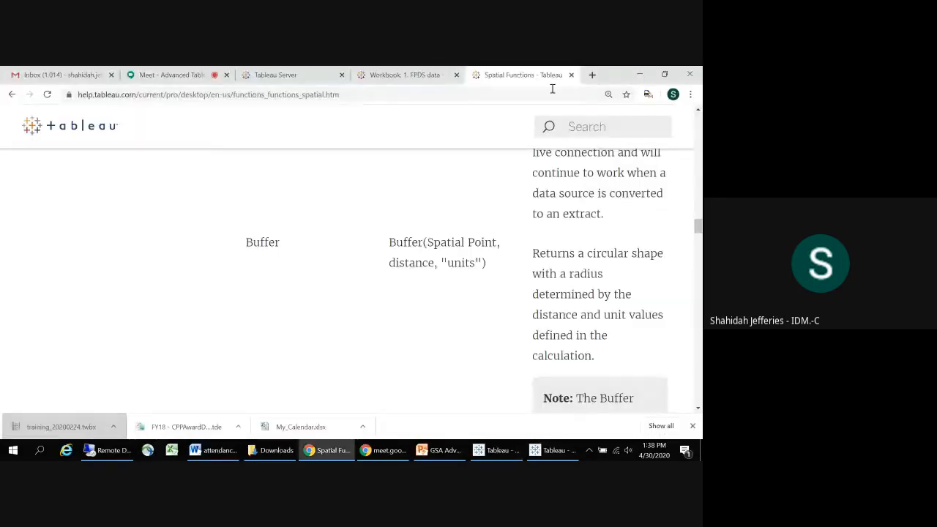
click(511, 96)
key(ctrl+v)
key(Return)
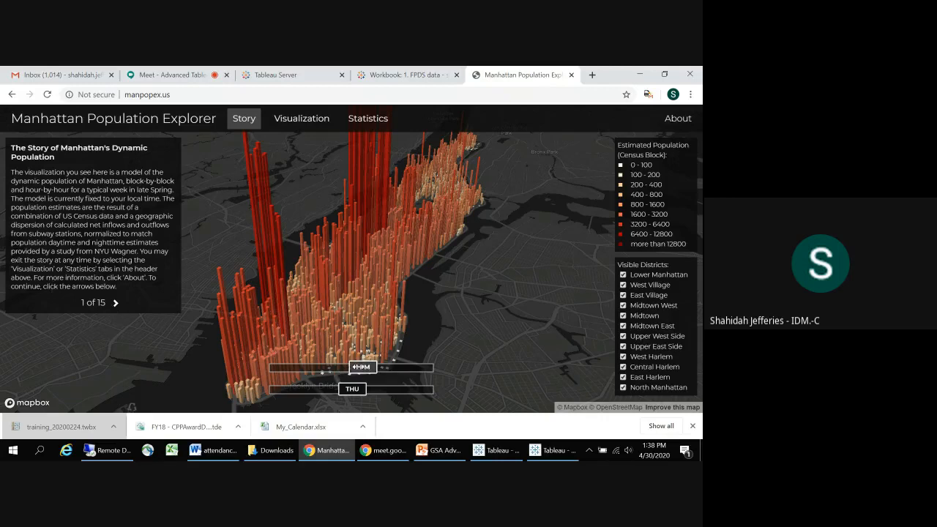
Step: Compare Manhattan's Thursday population on the 3D map at 5 AM and 1 PM, and switch back to Tableau
drag(359, 366, 303, 366)
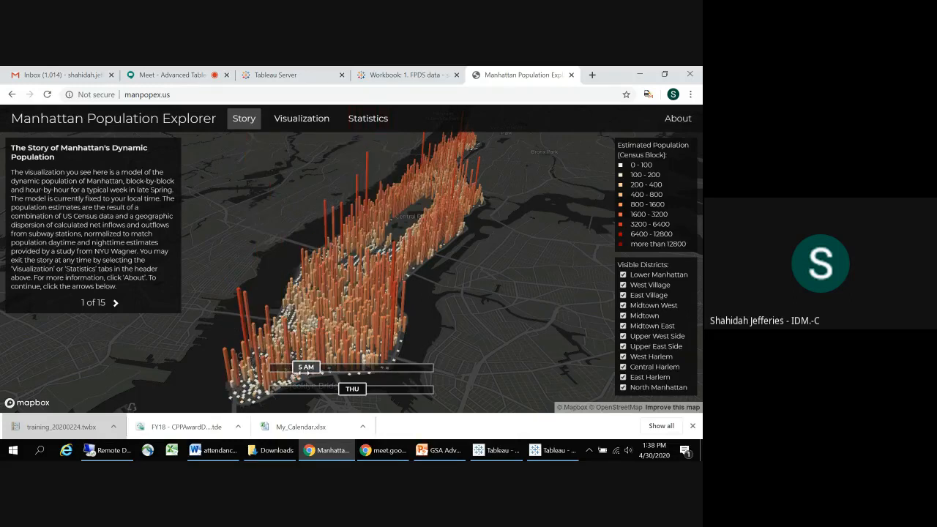
drag(303, 367, 401, 372)
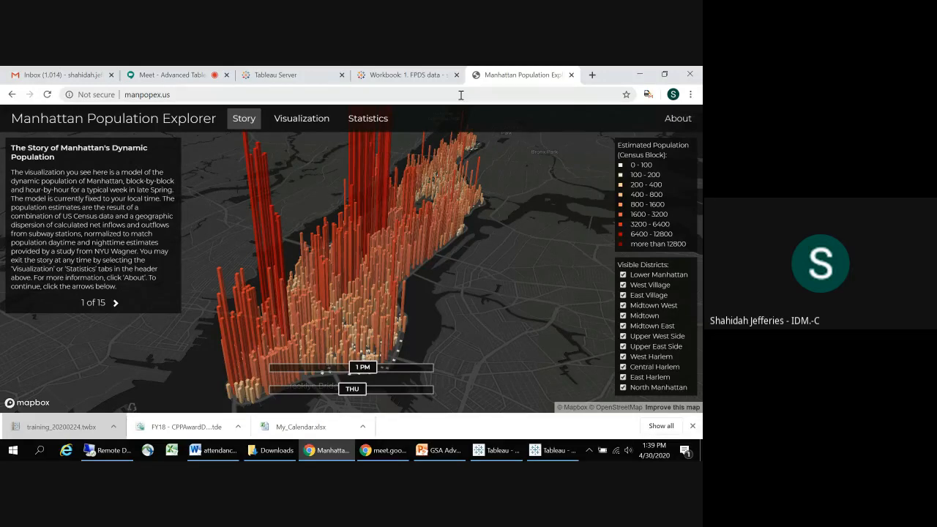
key(alt+Tab)
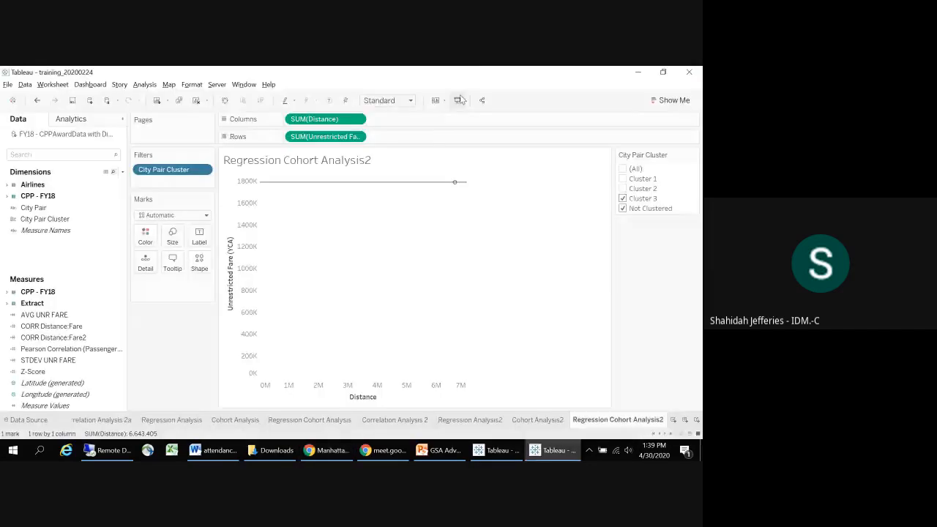
Step: Switch to PowerPoint and highlight the Explain Data bullet on the Additional Features in Tableau slide
key(alt+Tab)
key(Tab)
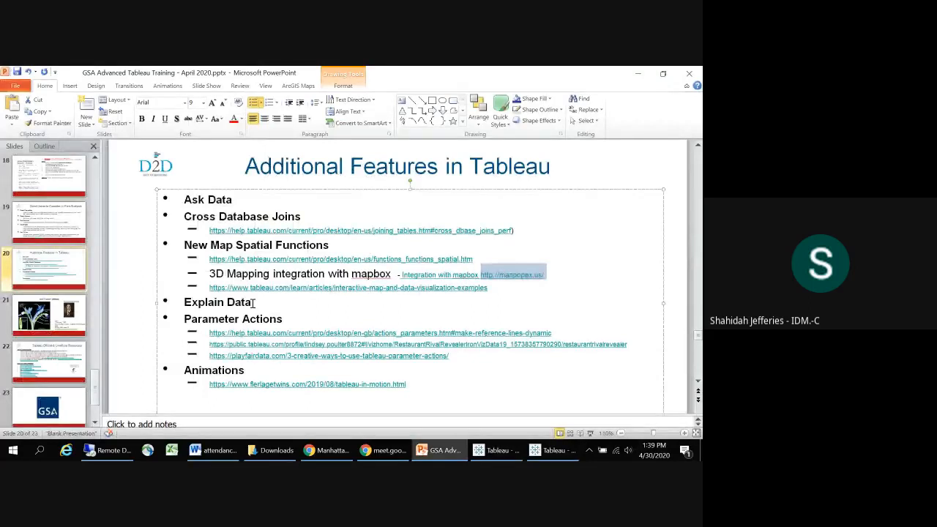
drag(253, 302, 183, 302)
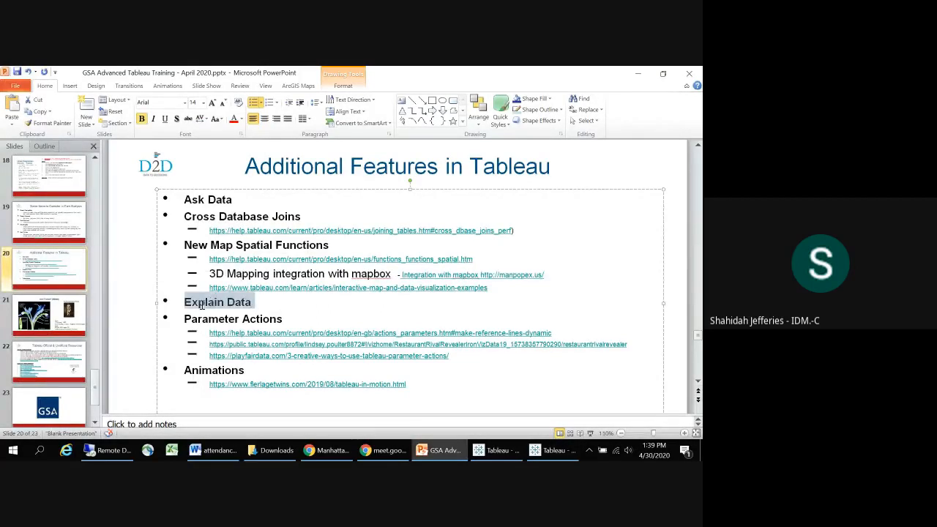
click(266, 311)
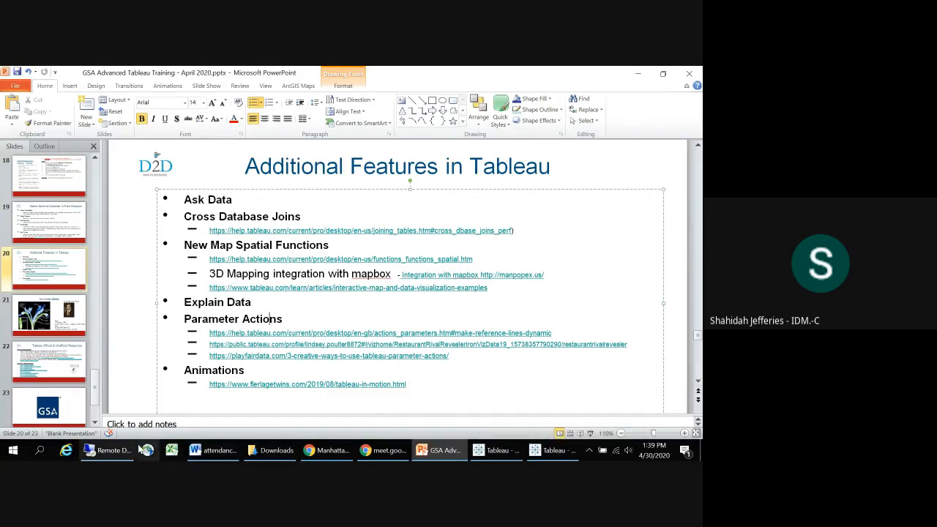
Step: Switch to Tableau, create a new maximized workbook, and connect it to the saved Sample - Superstore data source
click(489, 450)
click(7, 85)
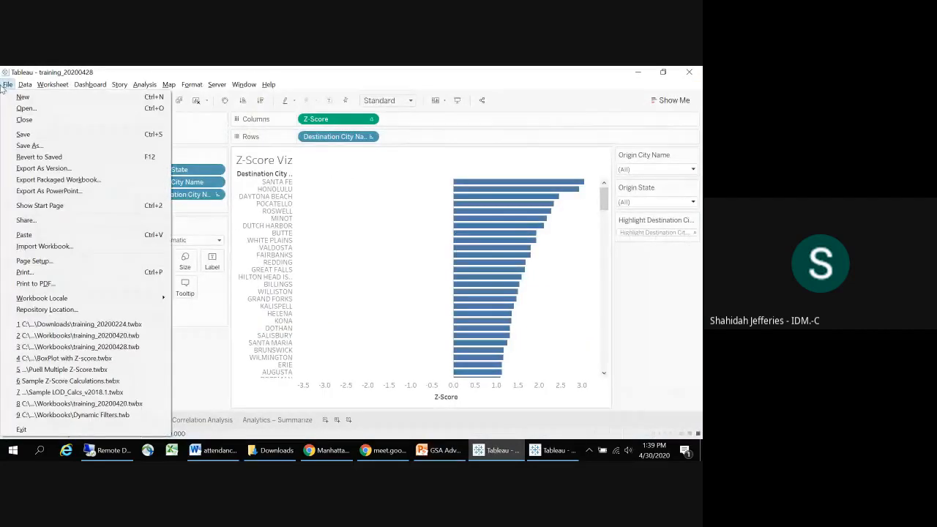
click(23, 97)
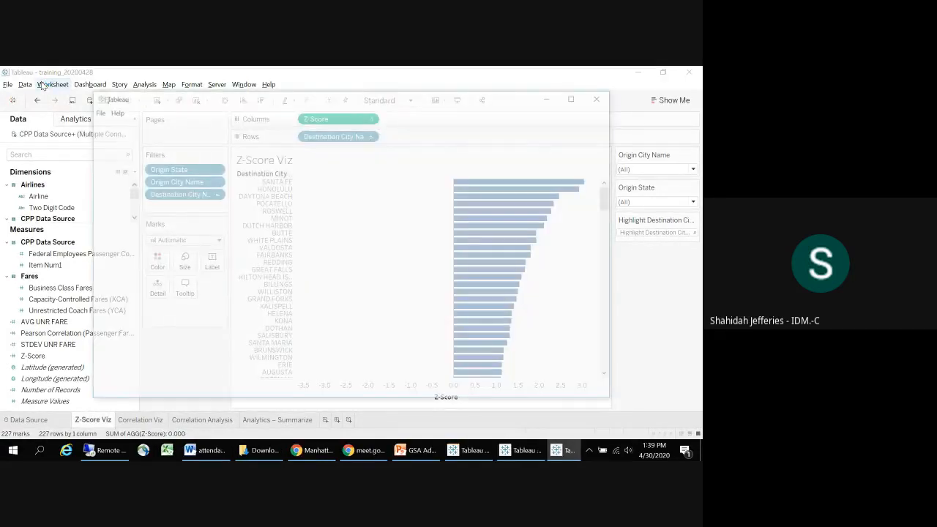
click(575, 97)
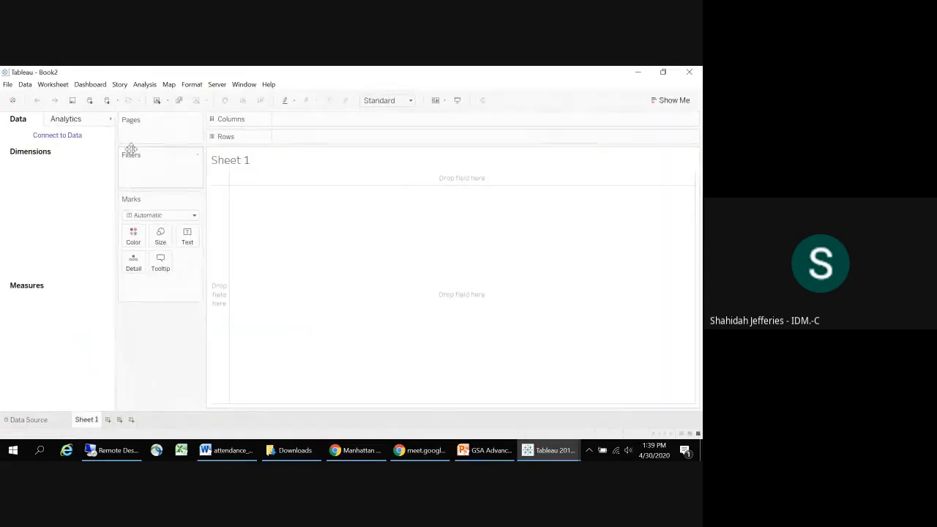
click(75, 136)
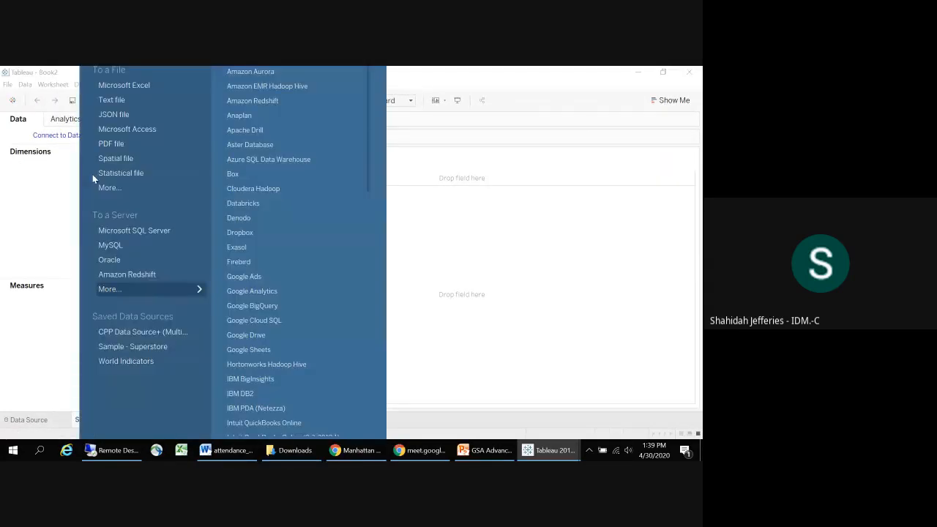
click(113, 347)
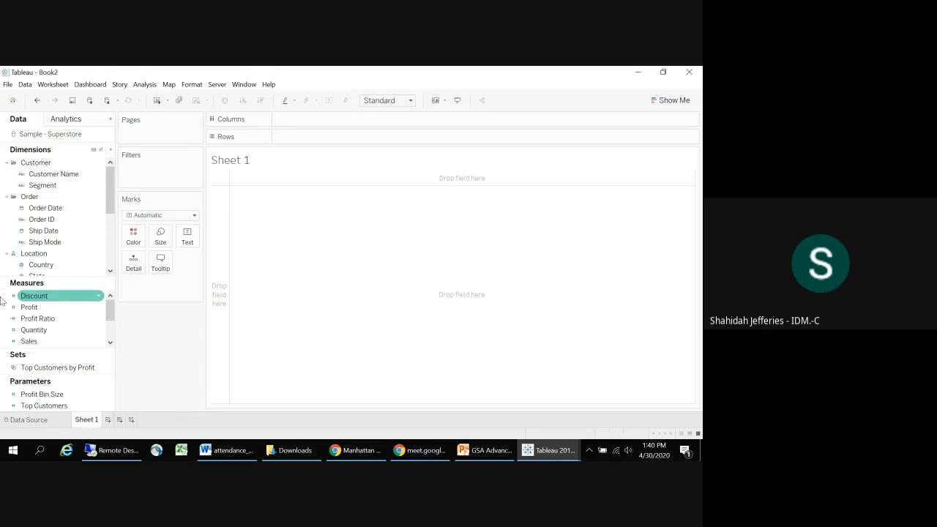
Step: Build a bar chart on Sheet 1 with Sales on Rows and Segment on Columns
click(32, 341)
drag(32, 341, 279, 139)
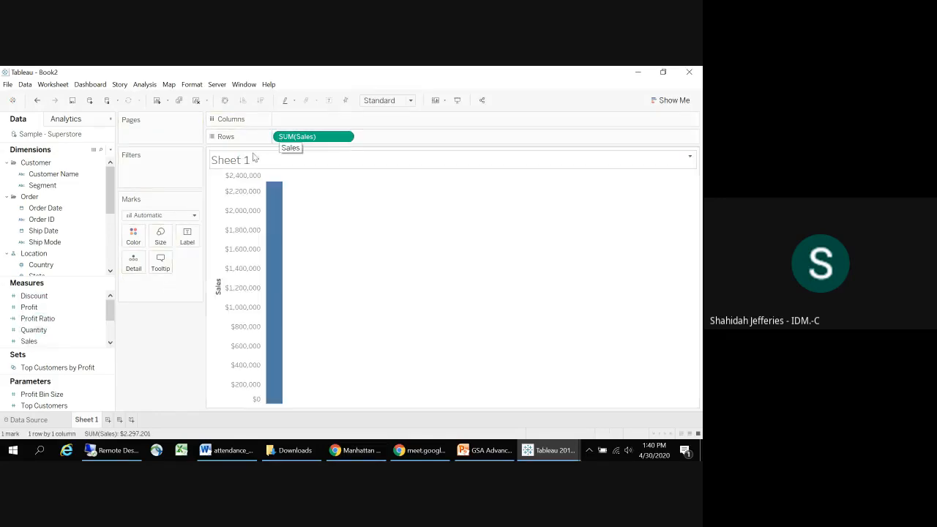
drag(42, 185, 316, 123)
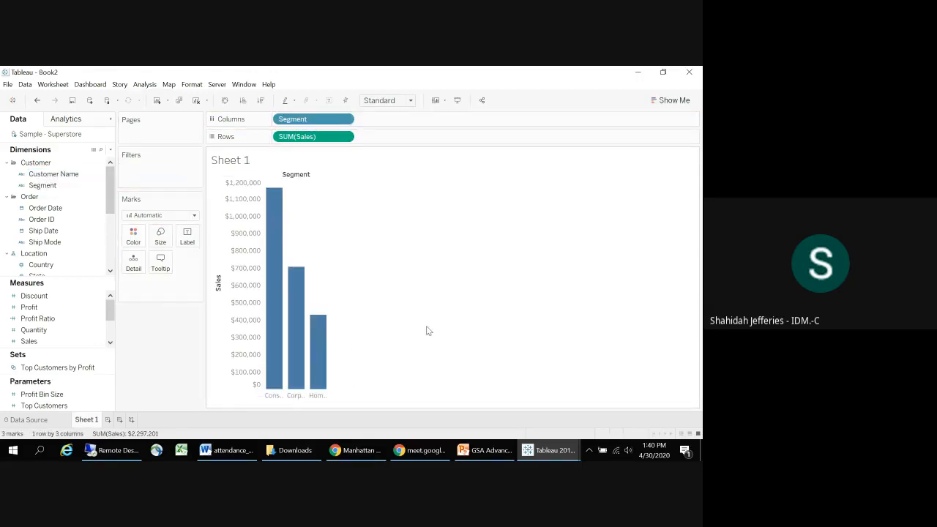
Step: Switch to Chrome, close the Manhattan Population Explorer page and read the Meet chat before returning to Tableau
key(alt+Tab)
key(alt+Tab)
key(alt+Tab)
key(alt+Tab)
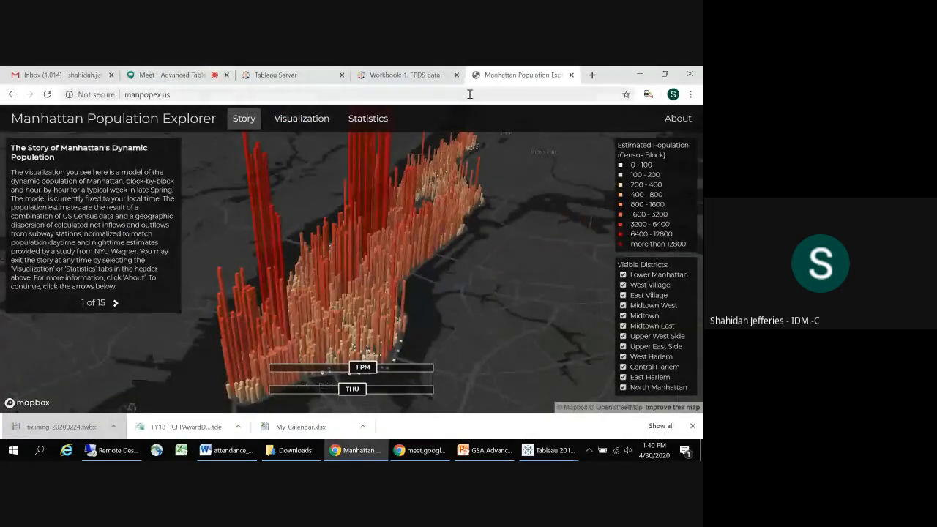
click(571, 75)
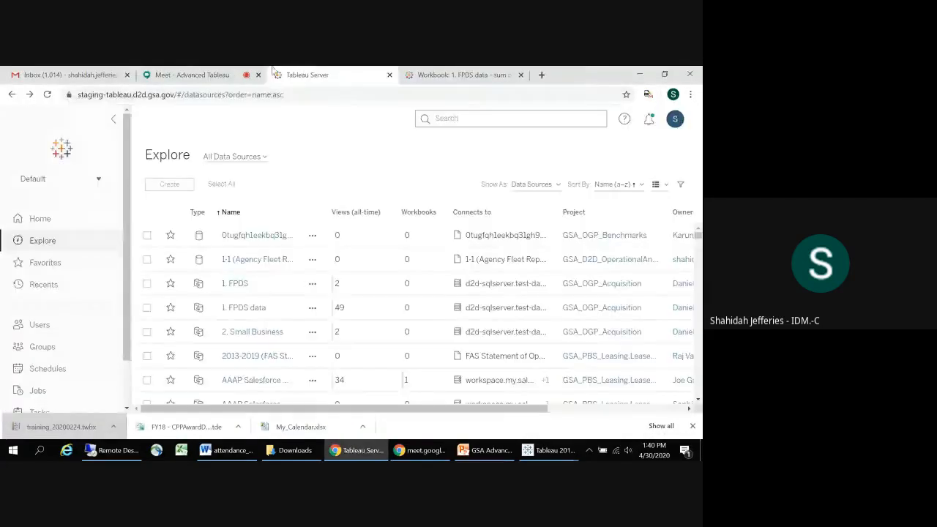
click(185, 75)
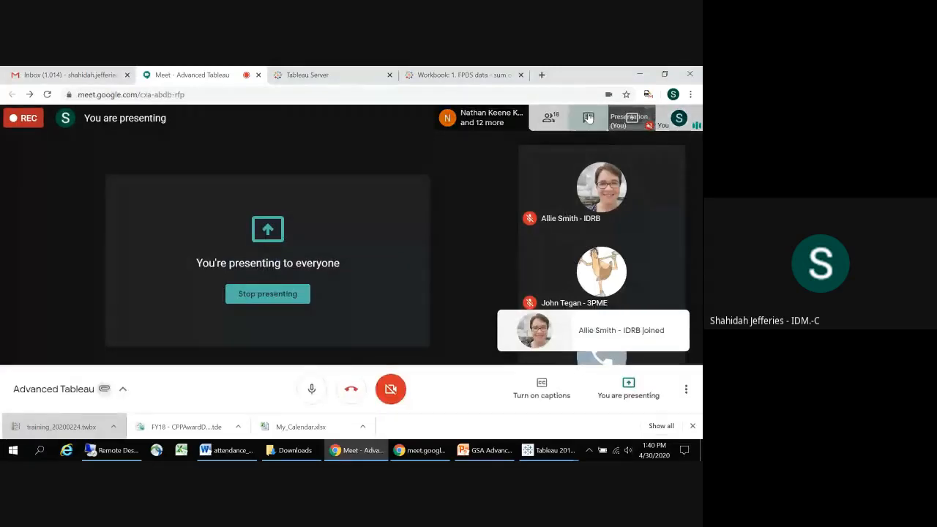
click(589, 118)
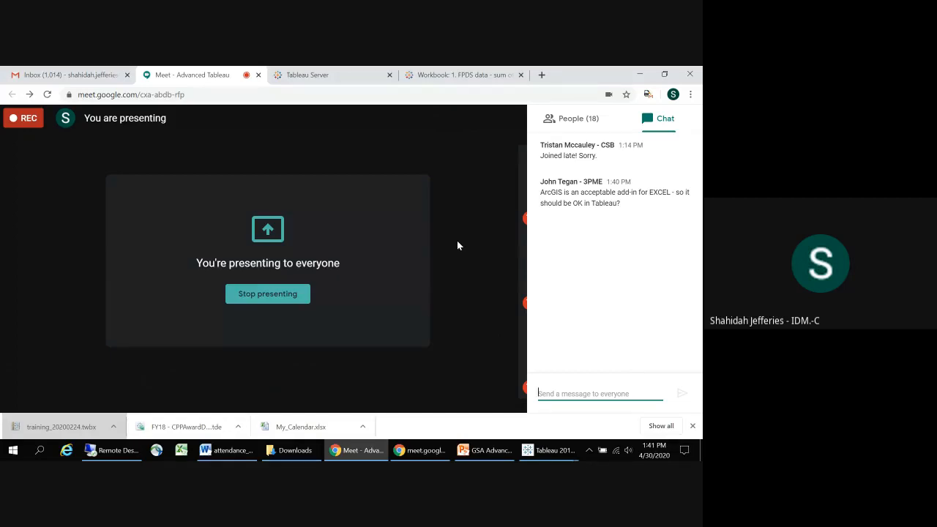
key(alt+Tab)
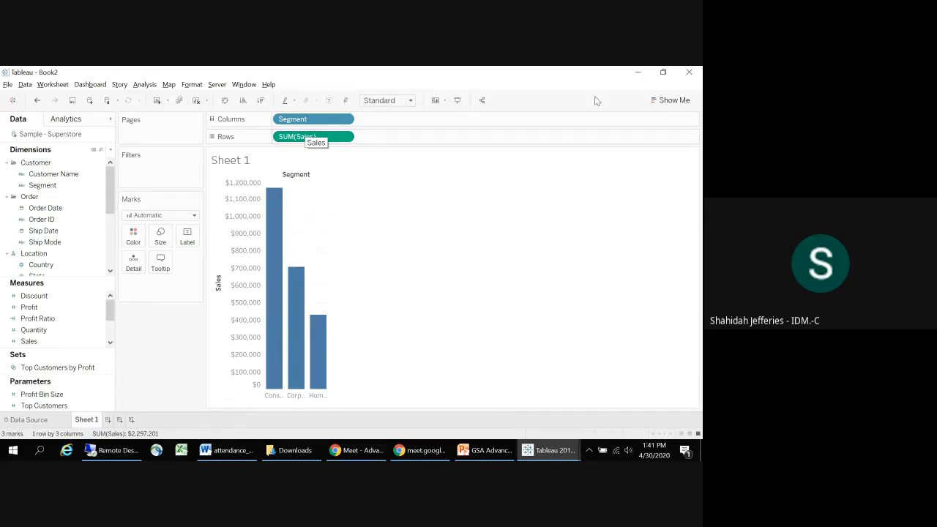
Step: Add Profit Ratio to Rows after Sales to compare both measures by Segment
click(672, 101)
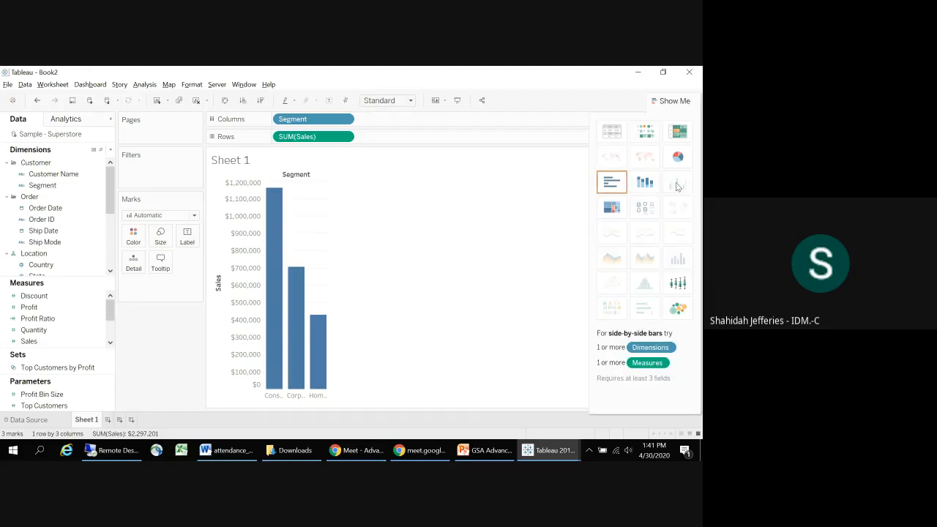
click(670, 102)
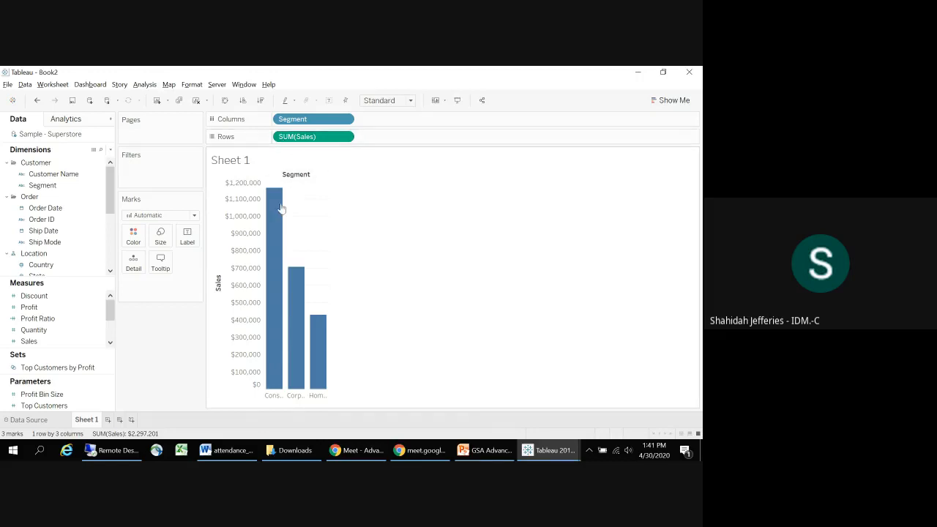
mouse_move(271, 199)
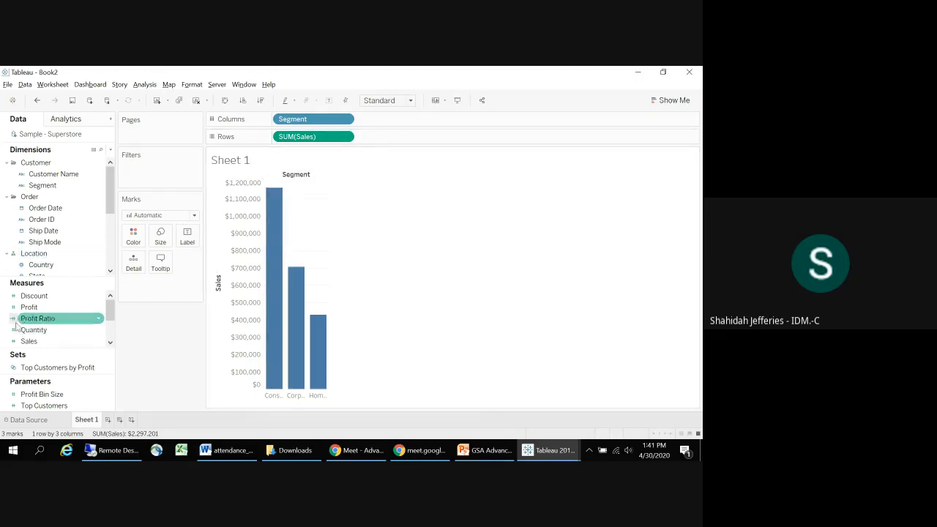
drag(35, 318, 379, 142)
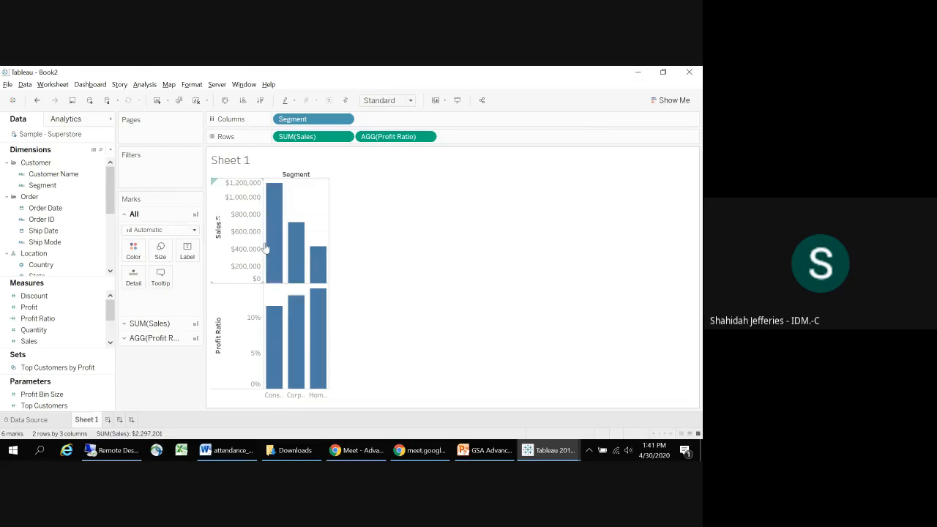
mouse_move(313, 327)
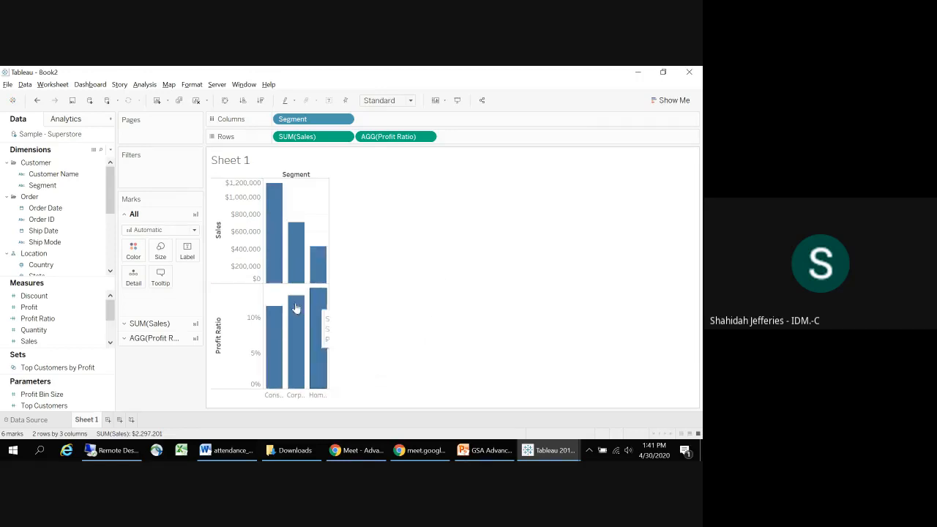
Step: Try the side-by-side bars chart type for Sales and Profit Ratio by Segment, and undo it
click(673, 100)
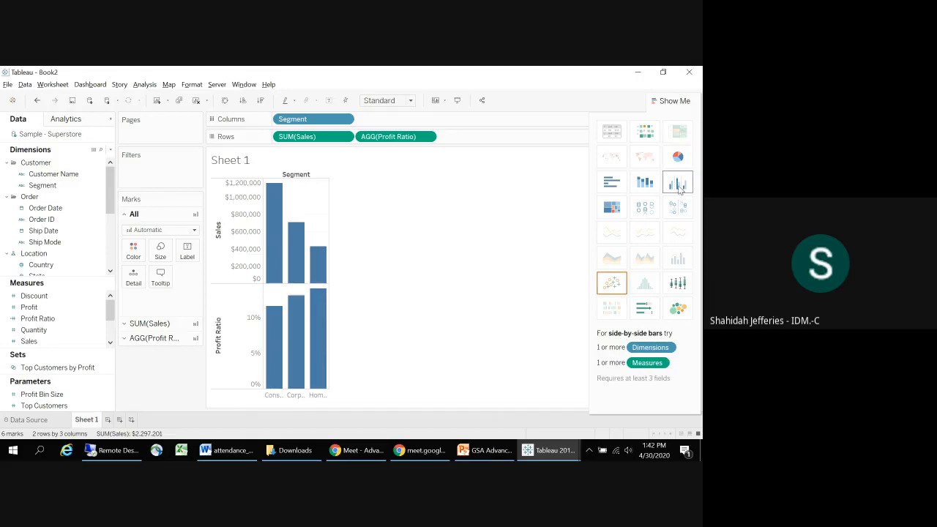
click(678, 184)
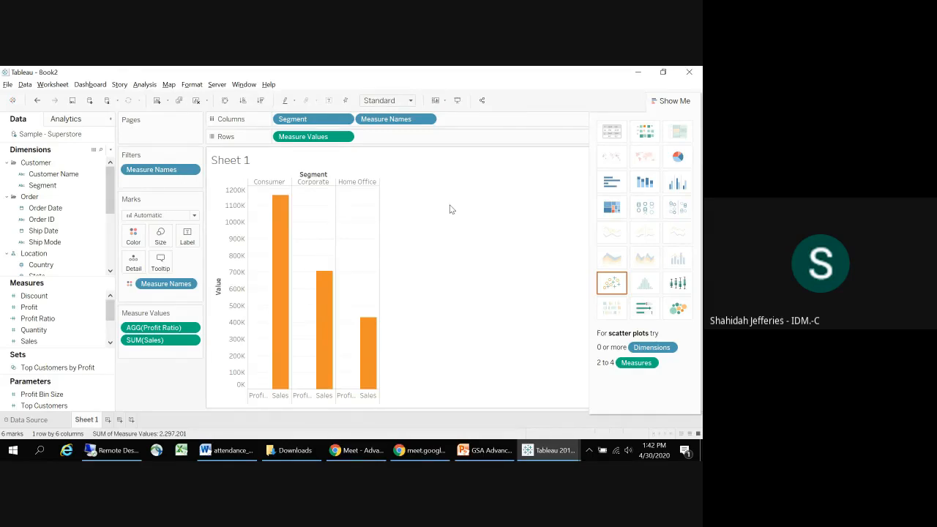
click(162, 339)
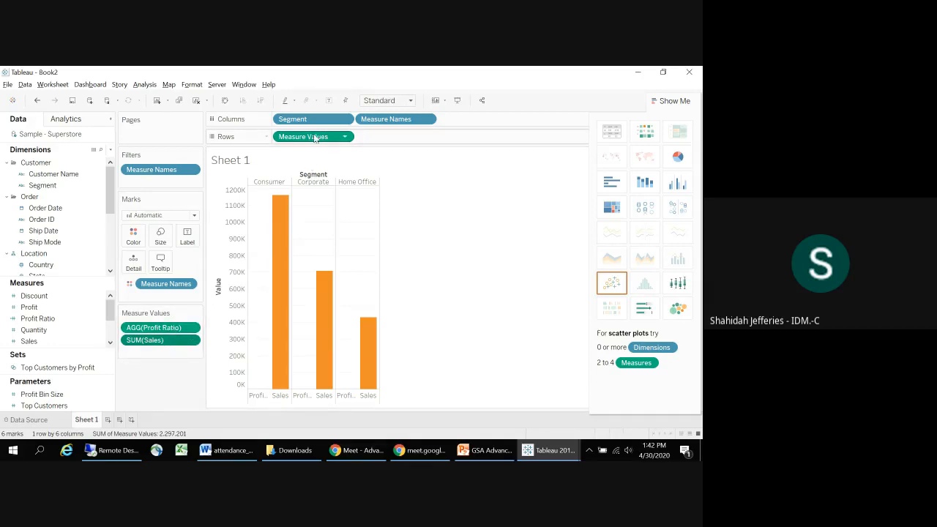
click(35, 101)
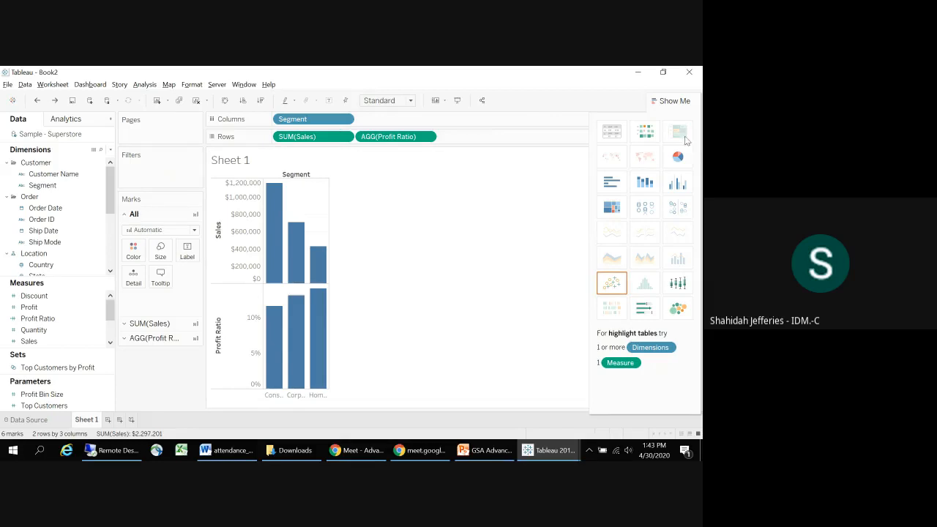
Step: Try side-by-side bars with Discount replacing Profit Ratio, comparing them with the stacked bars chart type
click(668, 186)
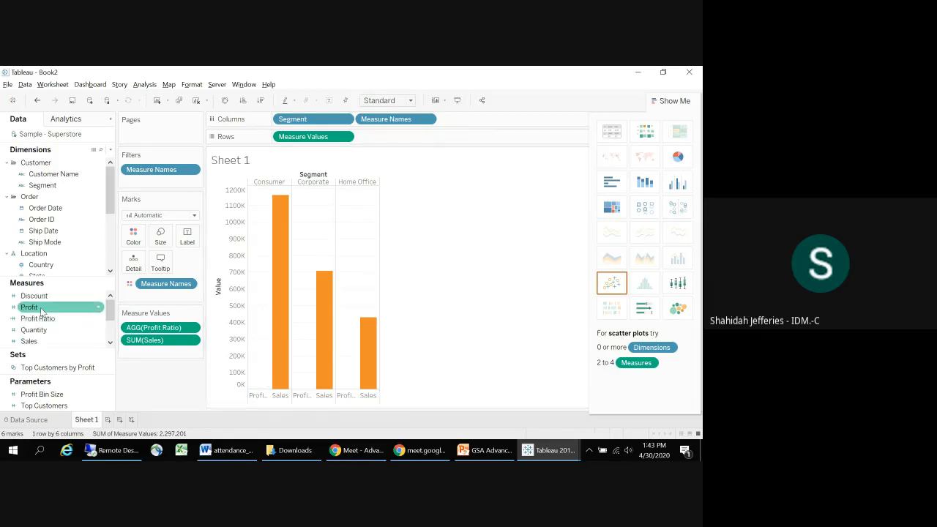
drag(48, 297, 157, 329)
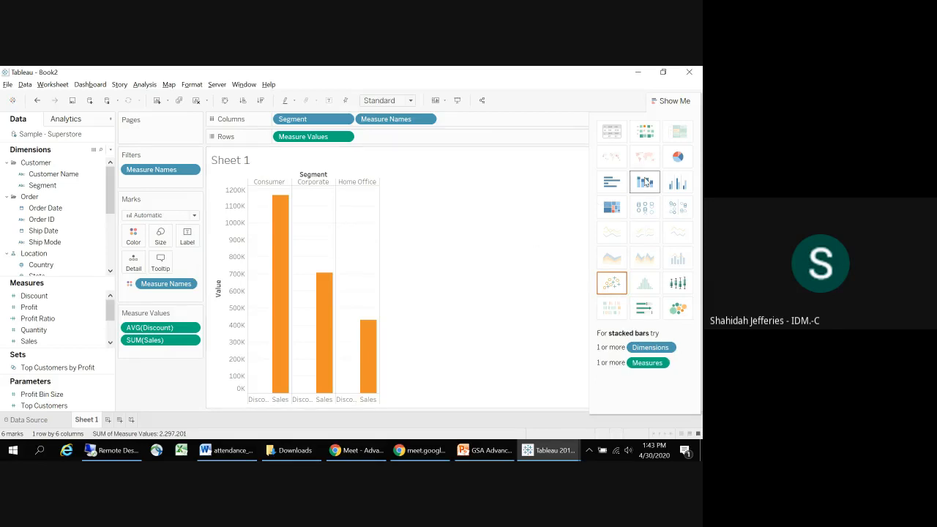
click(598, 193)
click(678, 184)
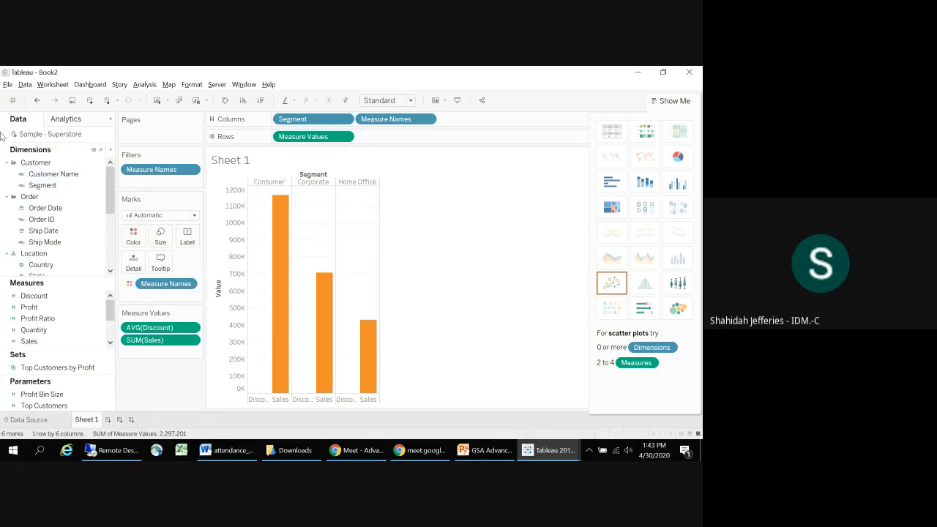
Step: Undo the chart type changes and the Discount replacement, back to the separate Sales and Profit Ratio bars
click(37, 100)
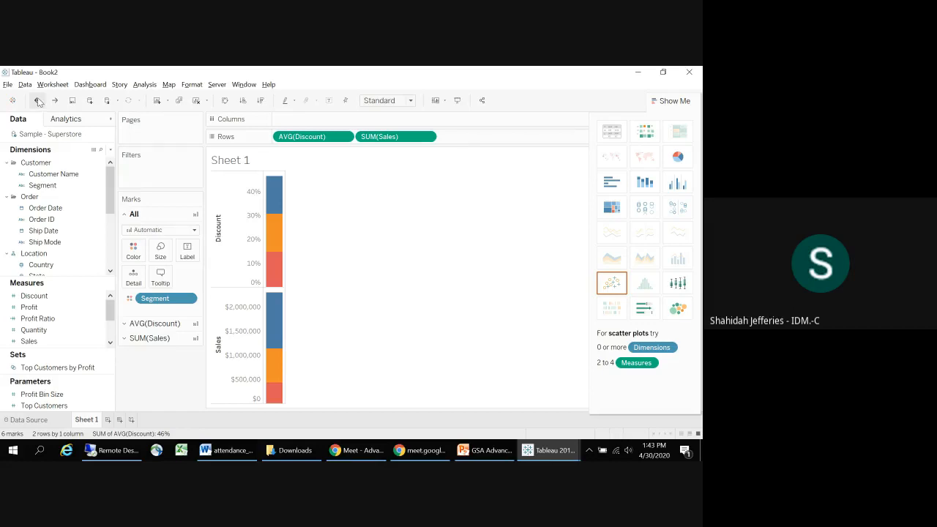
click(38, 101)
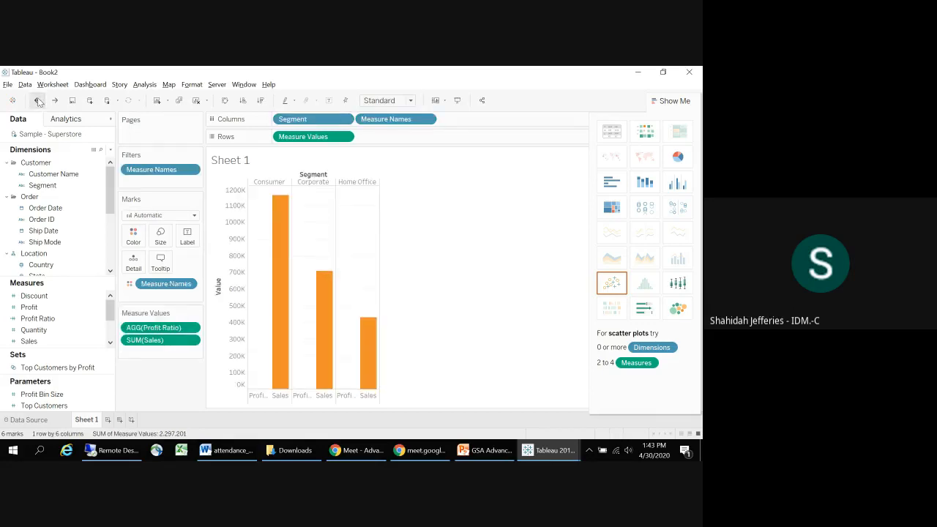
click(38, 100)
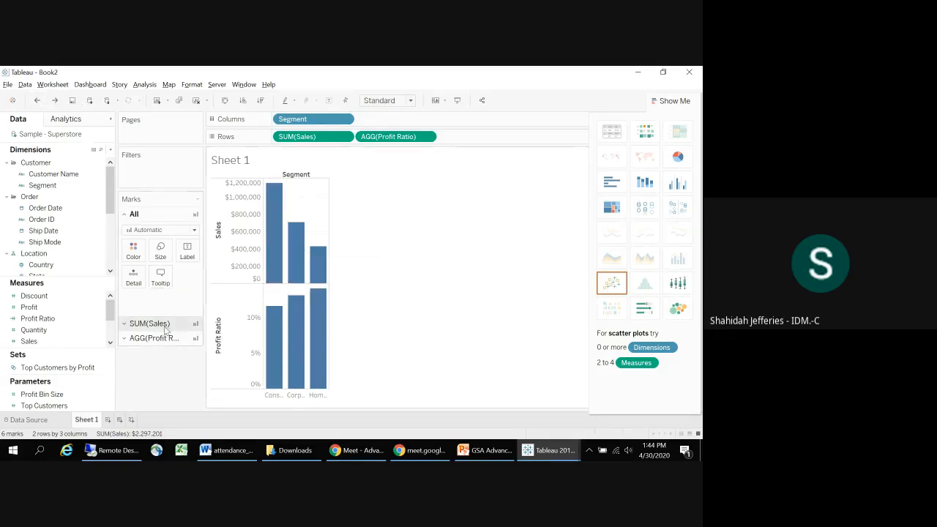
Step: Replace Profit Ratio with Profit on Rows beside Sales
drag(31, 308, 388, 136)
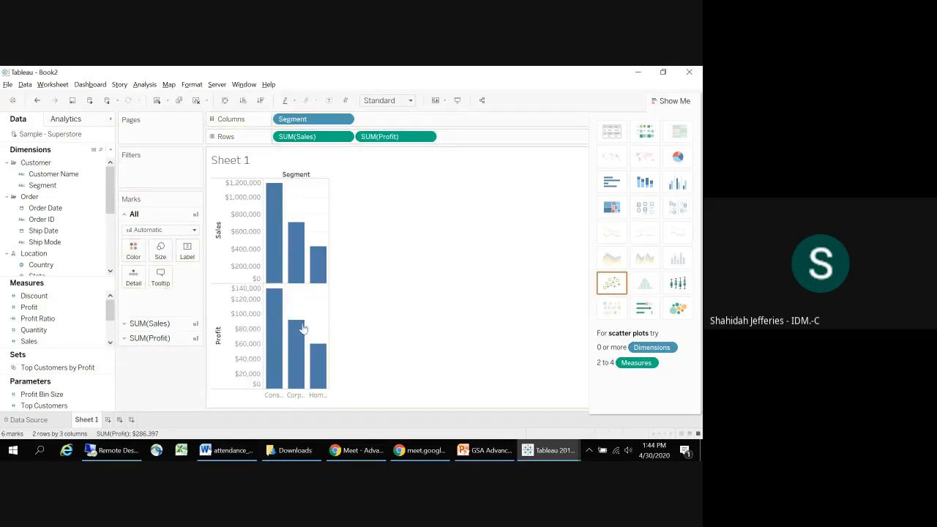
mouse_move(262, 334)
Step: Change the Profit marks to a line and color the line orange
click(162, 324)
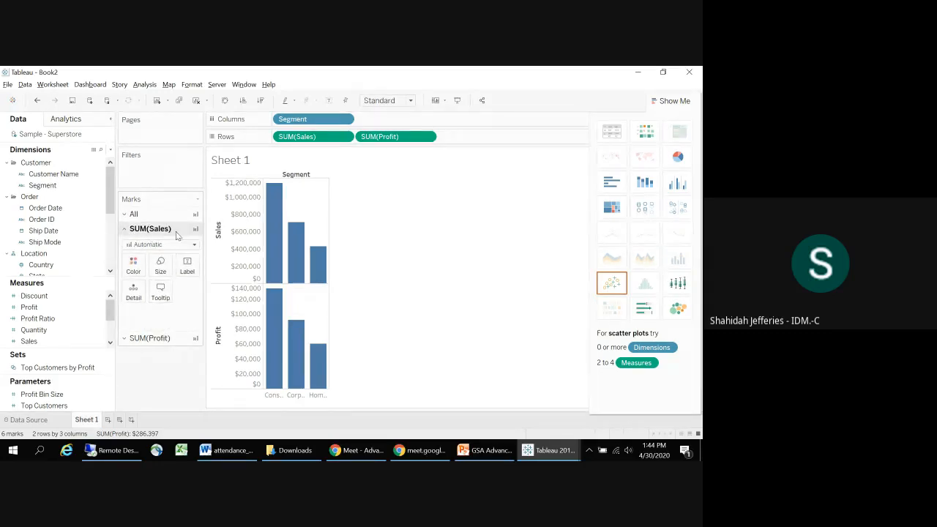
click(157, 338)
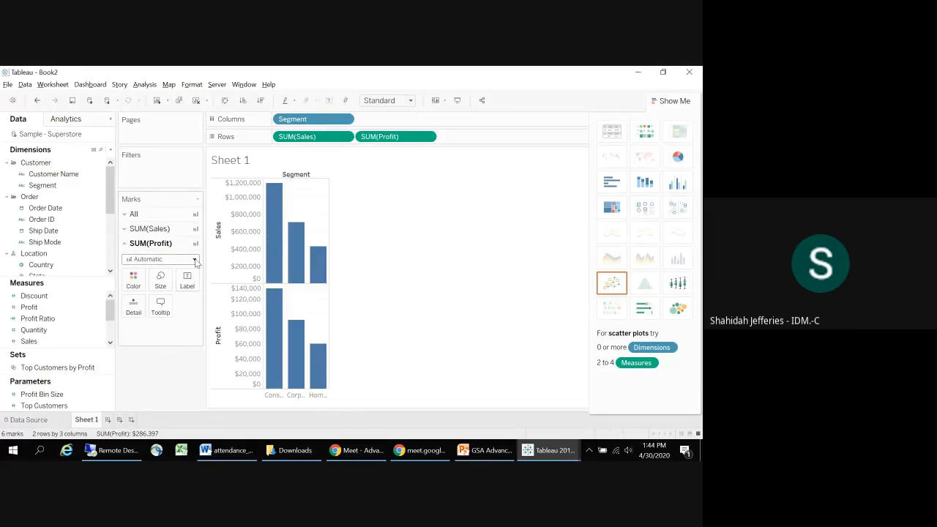
click(194, 260)
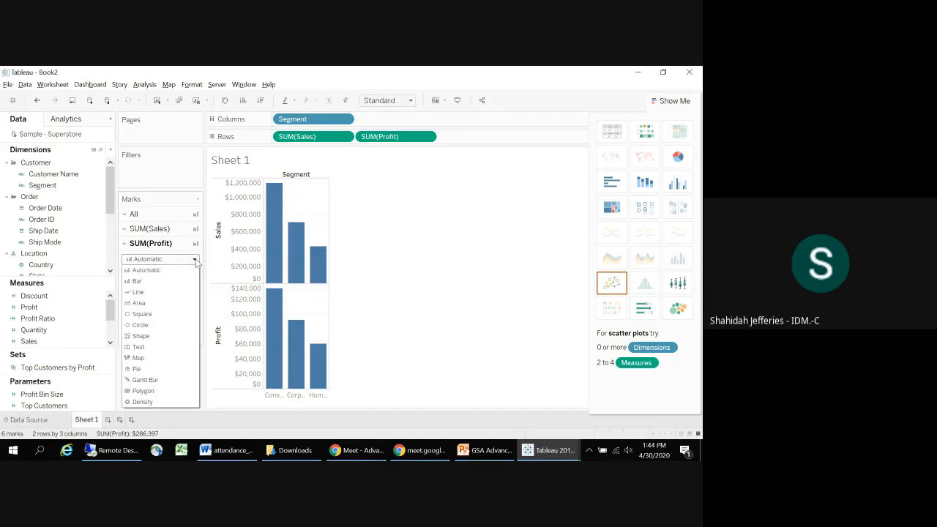
click(166, 293)
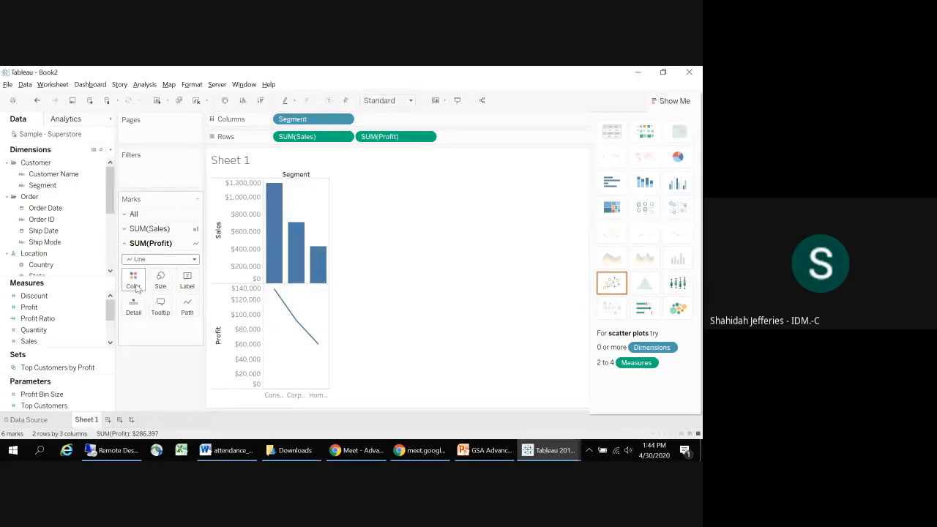
click(134, 282)
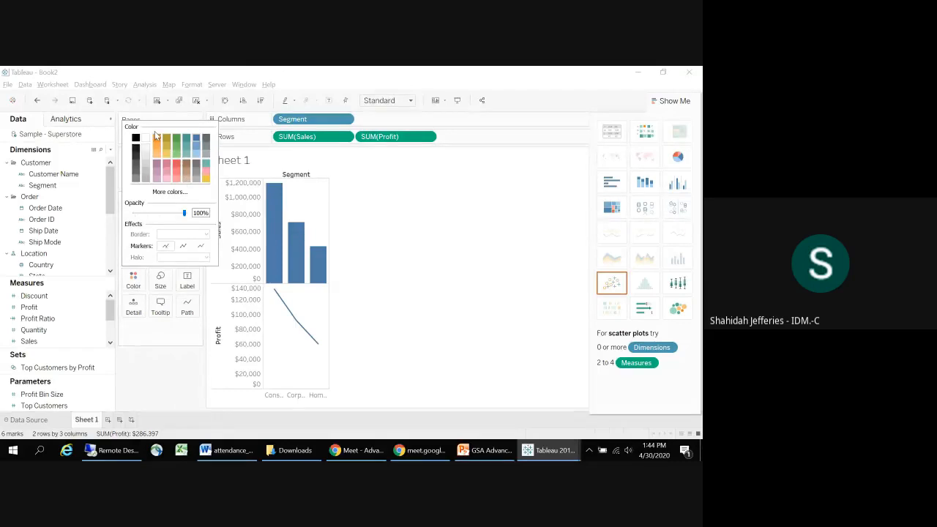
click(158, 140)
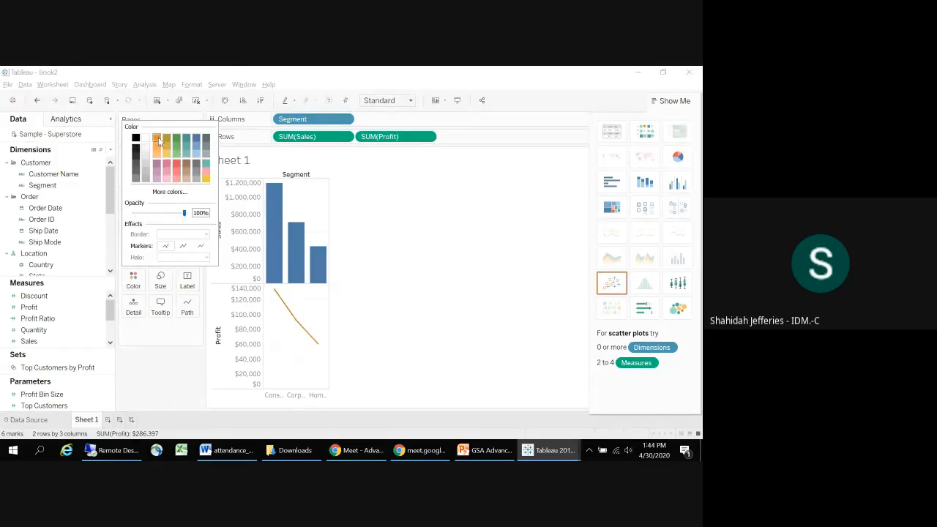
click(172, 380)
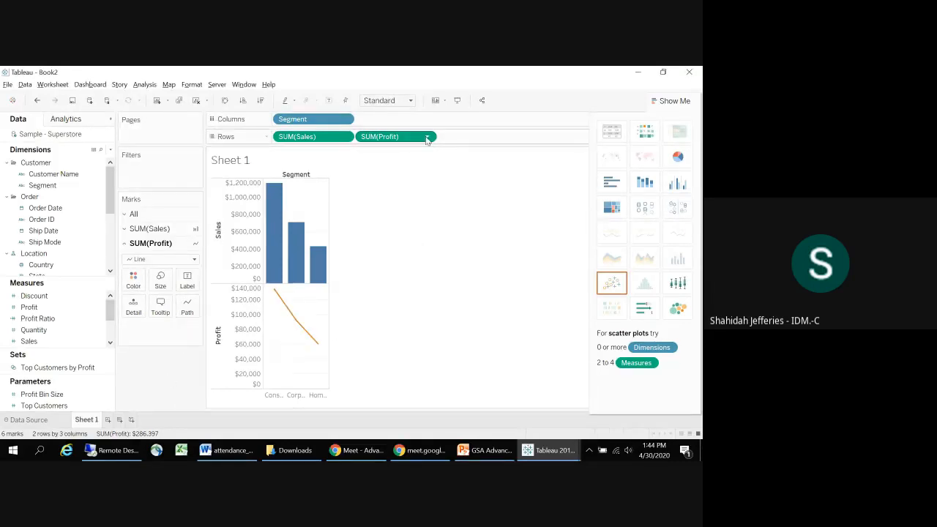
Step: Combine Sales and Profit in a dual-axis chart and set the Sales marks to bars
mouse_move(277, 282)
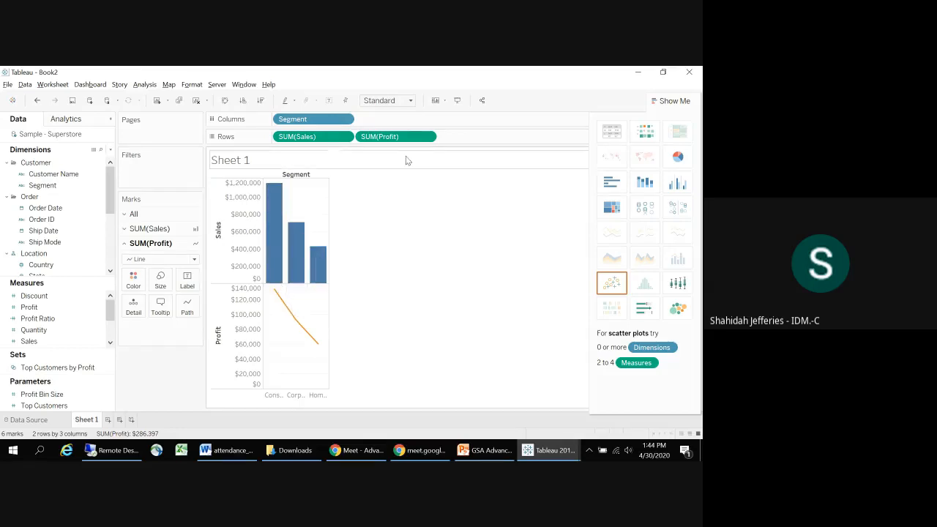
click(427, 137)
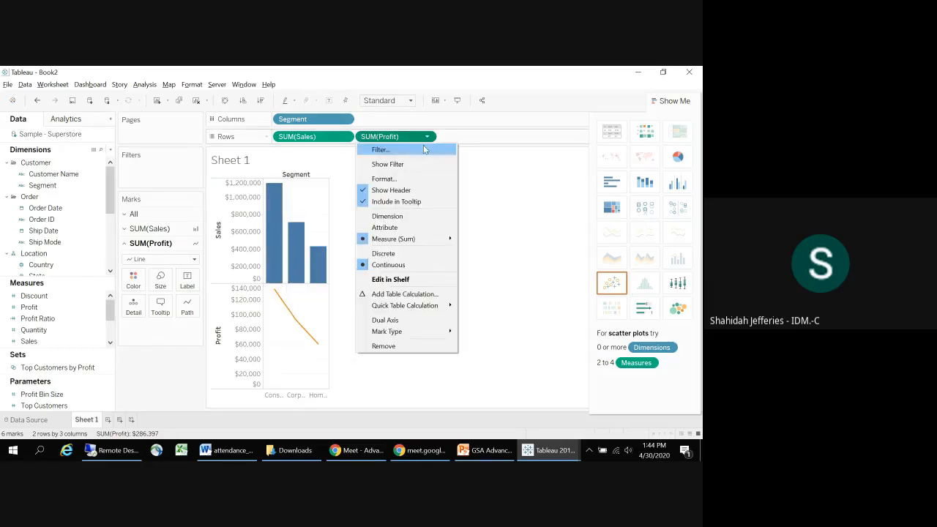
click(421, 320)
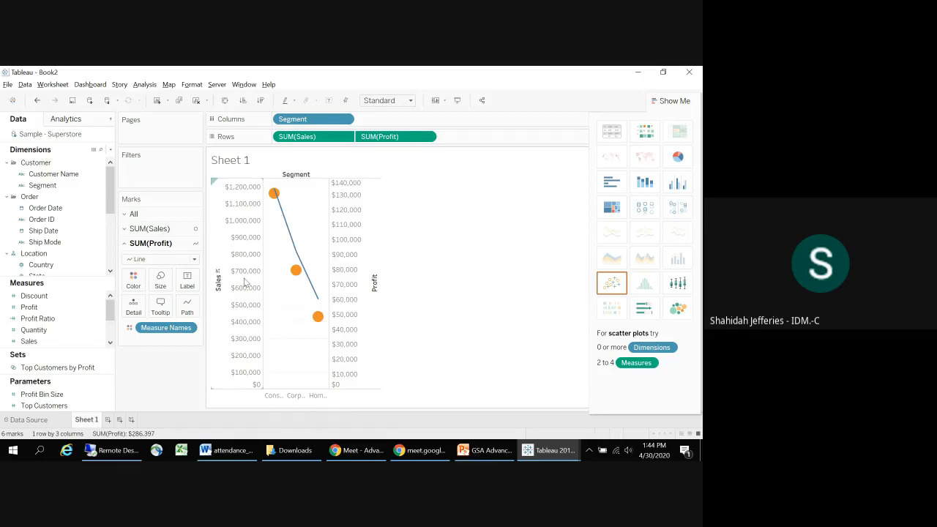
click(161, 229)
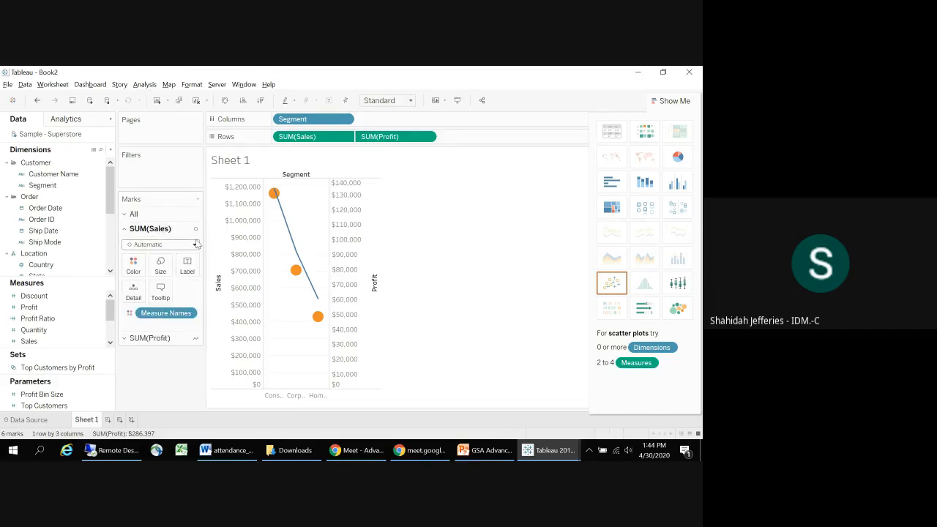
click(197, 244)
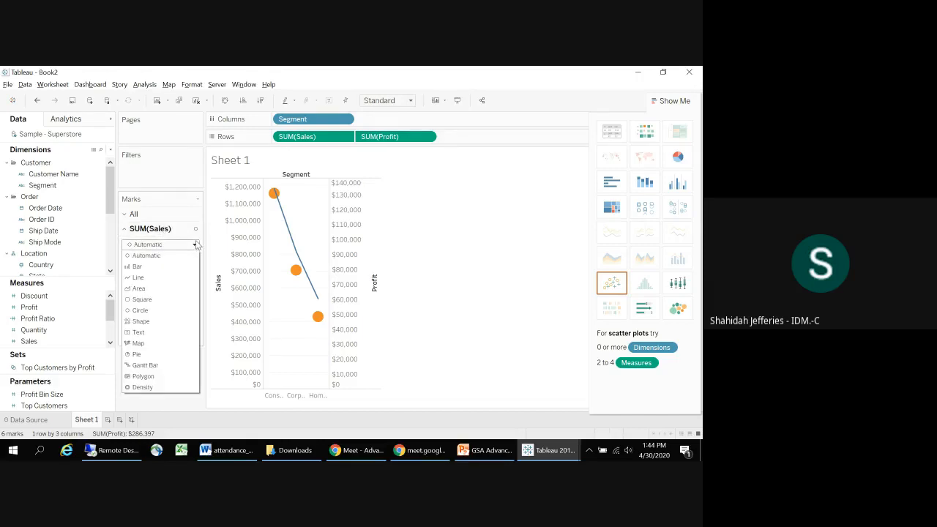
click(159, 268)
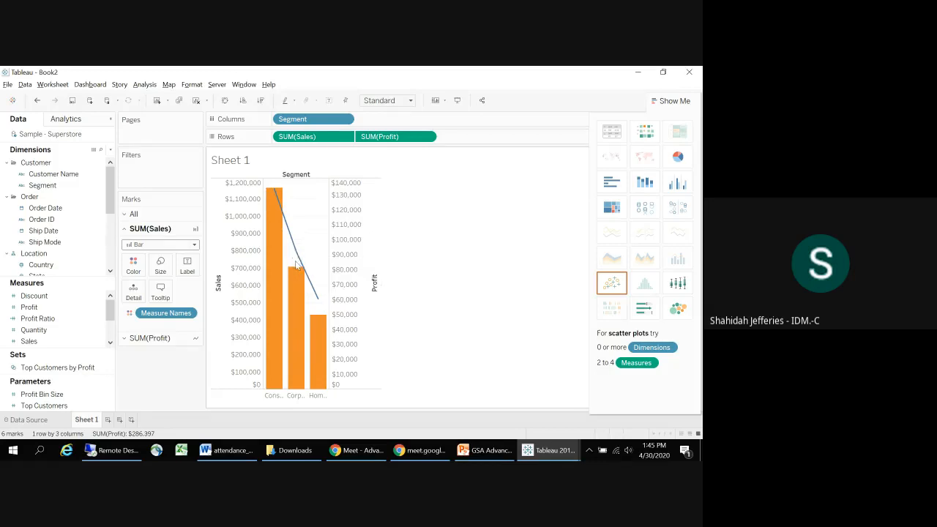
Step: Synchronize the Profit axis with the Sales axis and hide the Profit axis header
right_click(347, 259)
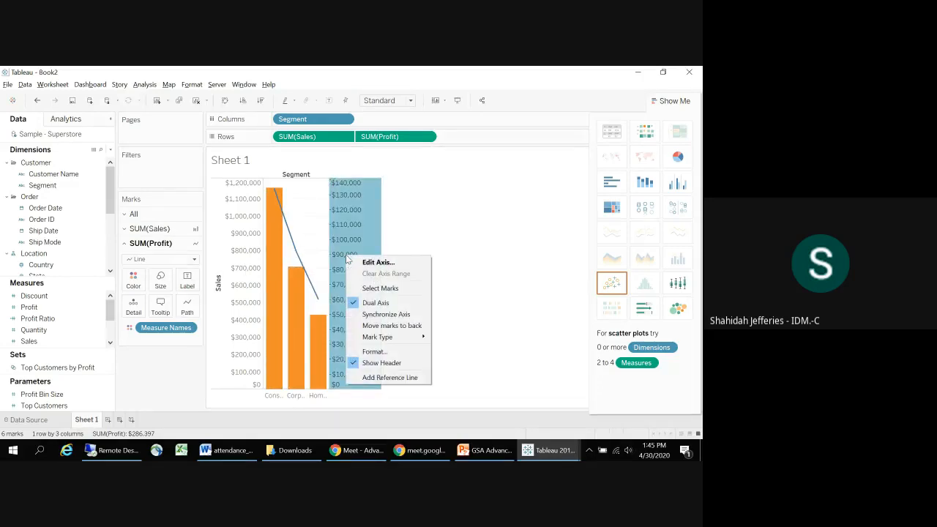
click(398, 315)
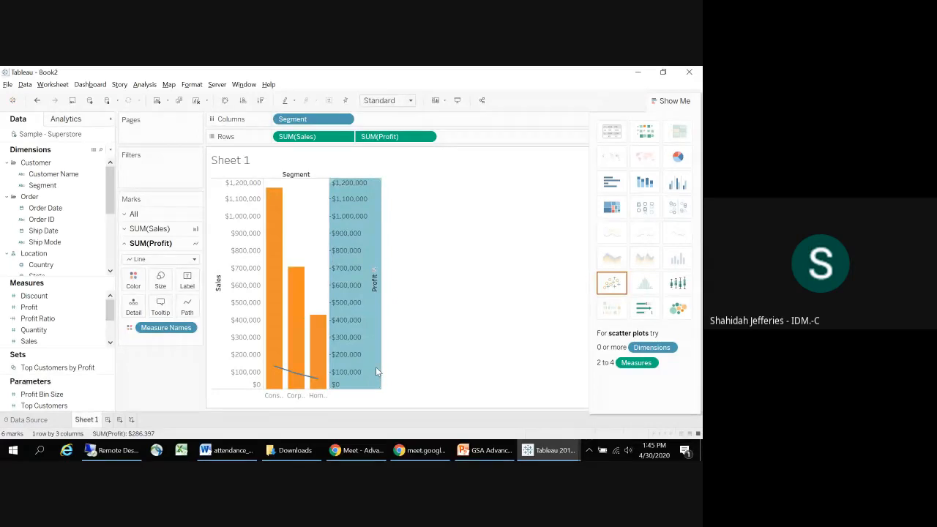
right_click(350, 331)
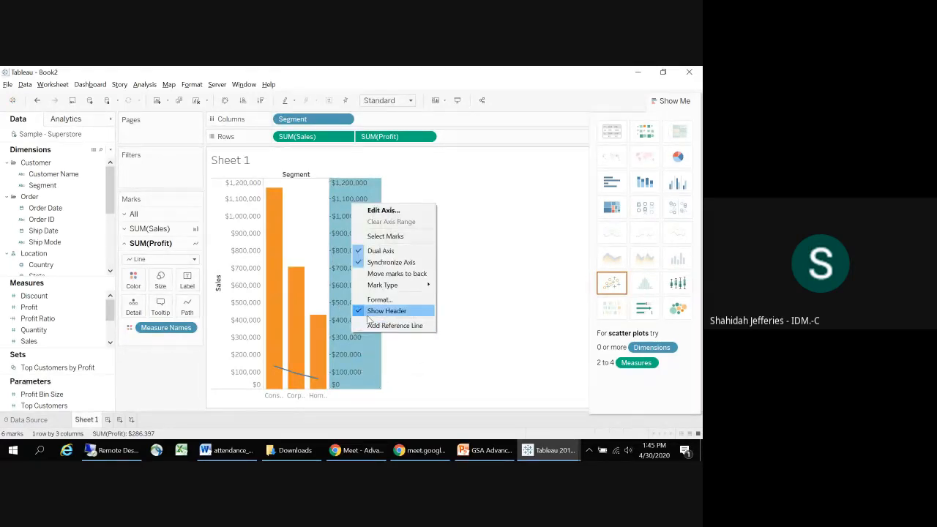
click(370, 311)
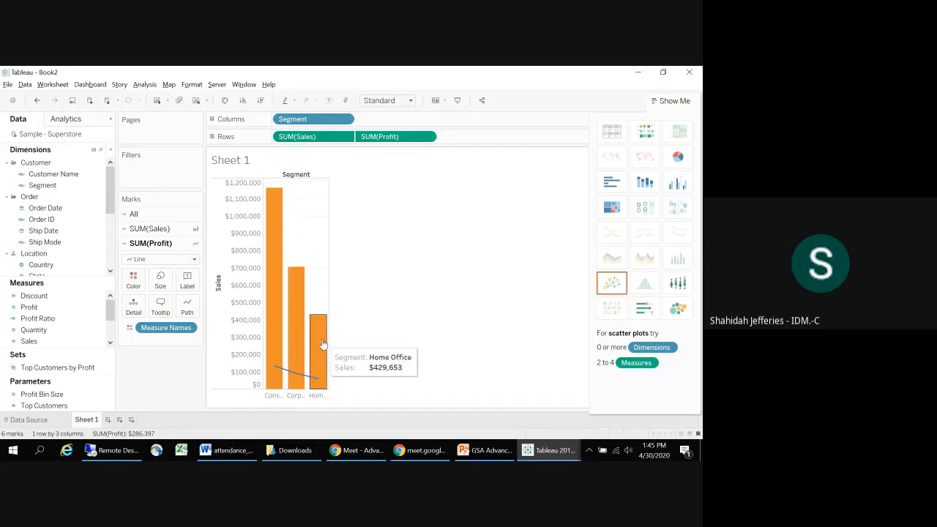
drag(257, 167, 295, 218)
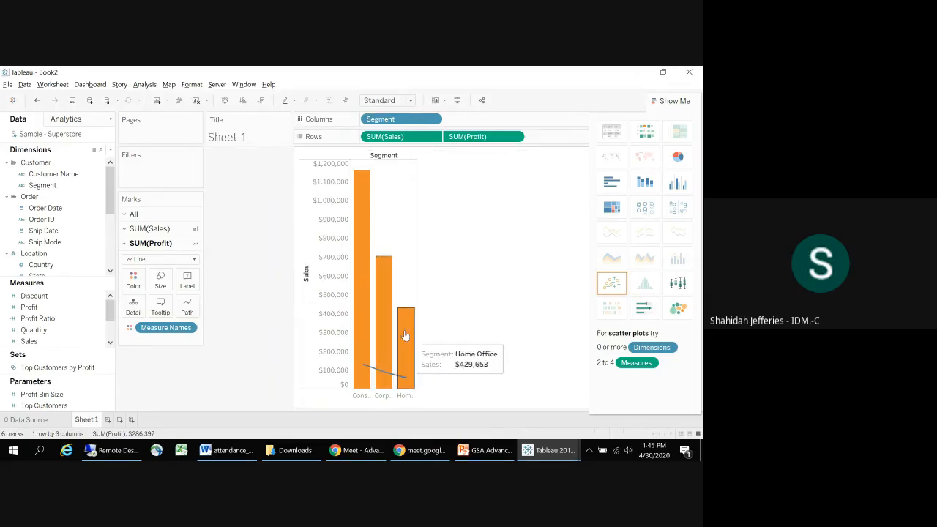
Step: Run Explain Data on the Consumer segment's Sales bar and close the explanation window
click(363, 347)
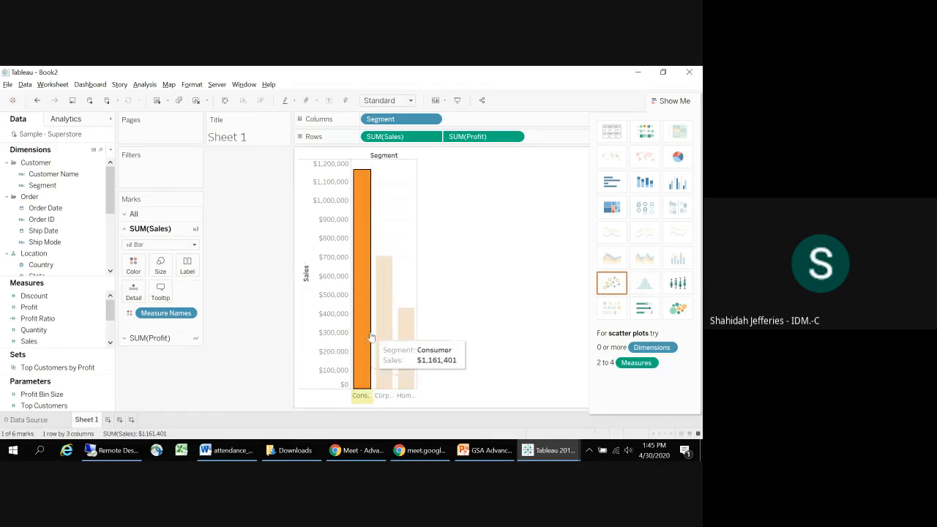
click(359, 336)
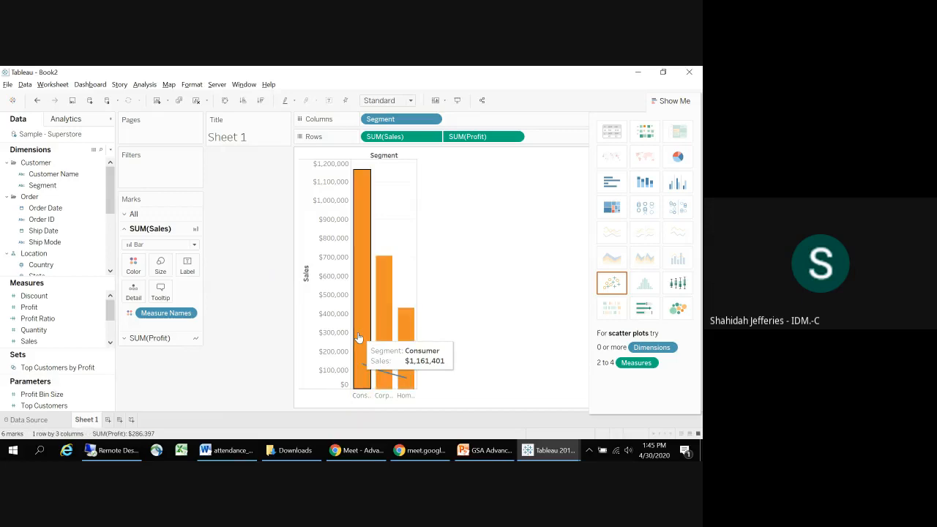
click(359, 337)
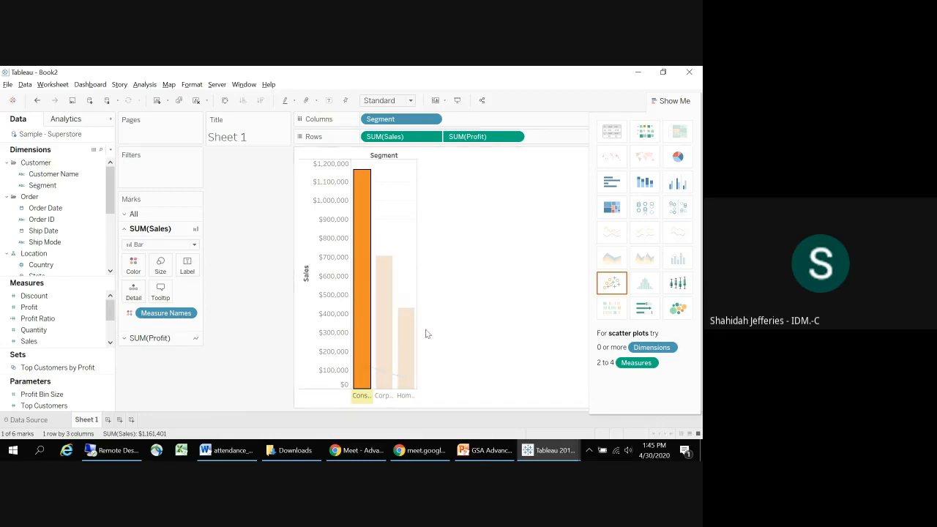
mouse_move(361, 328)
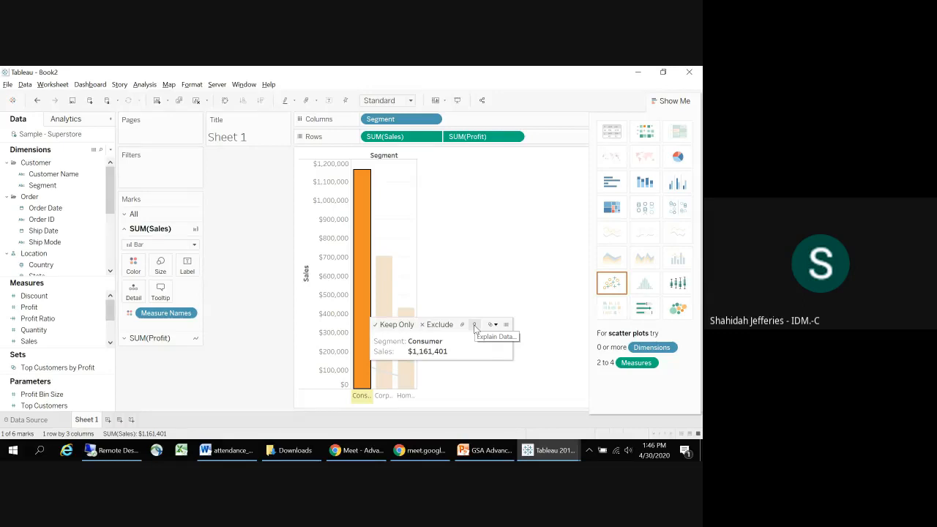
click(473, 324)
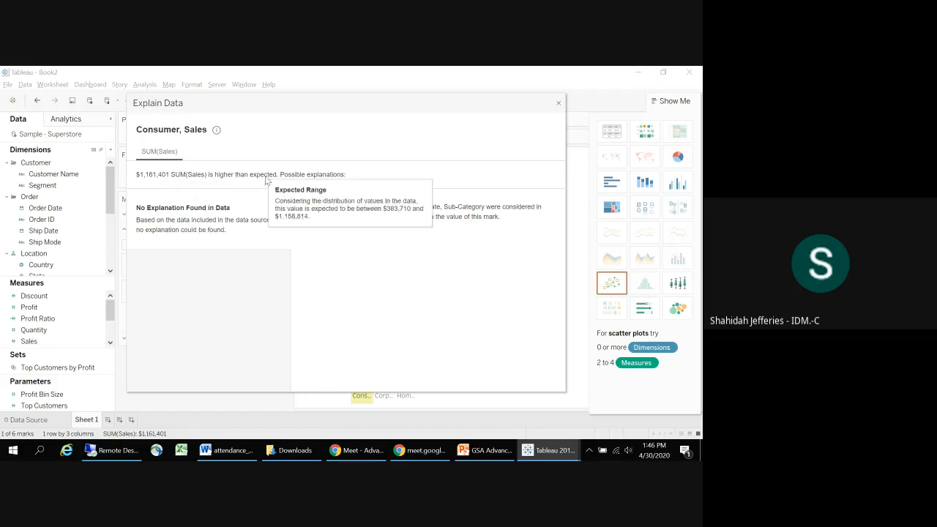
drag(562, 103, 562, 103)
click(560, 103)
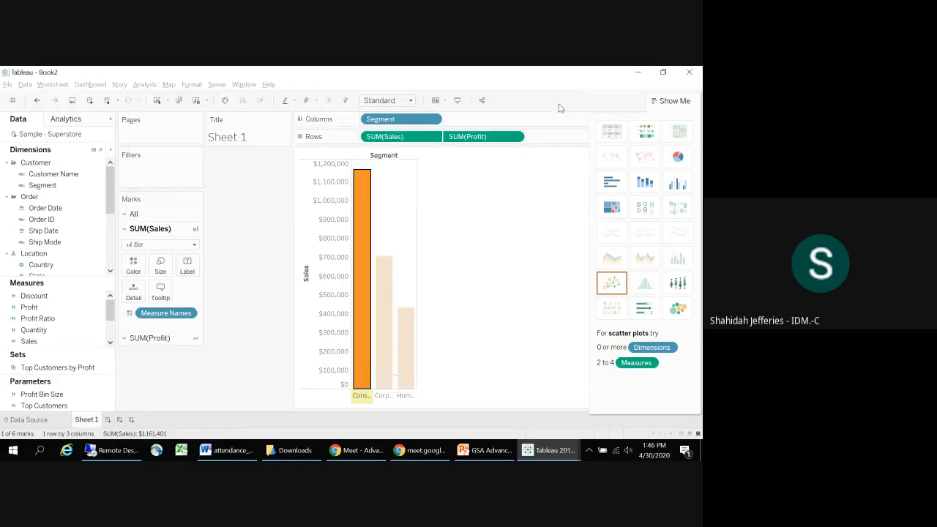
Step: Switch to the training_20200428 workbook and check individual destination city bars on the Z-Score Viz sheet
click(549, 450)
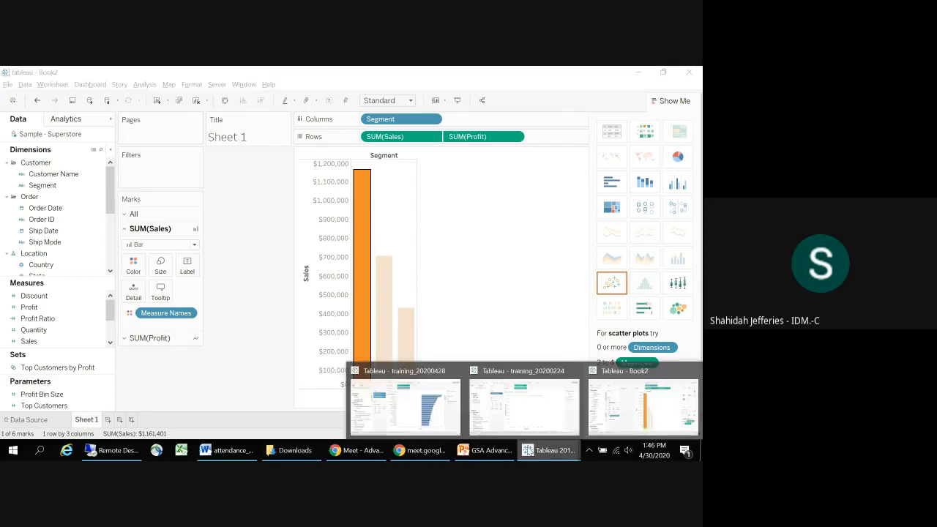
click(427, 402)
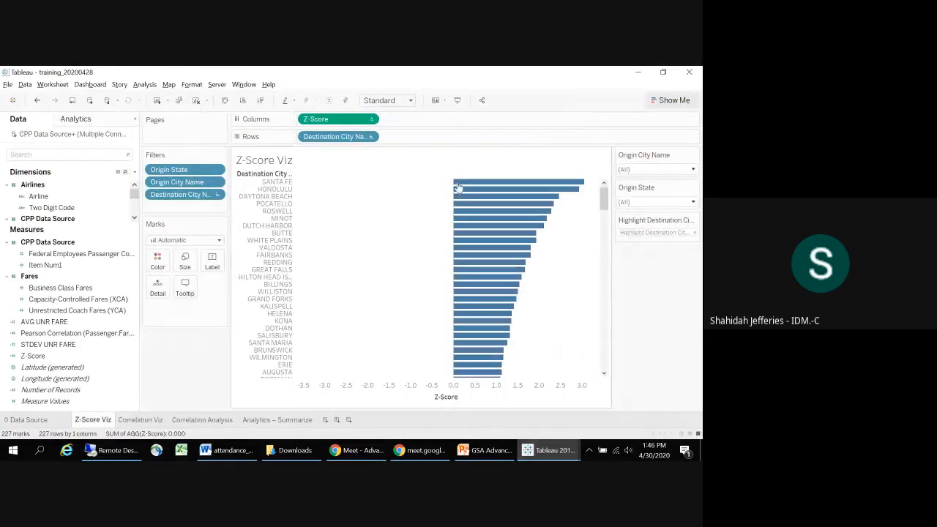
click(492, 183)
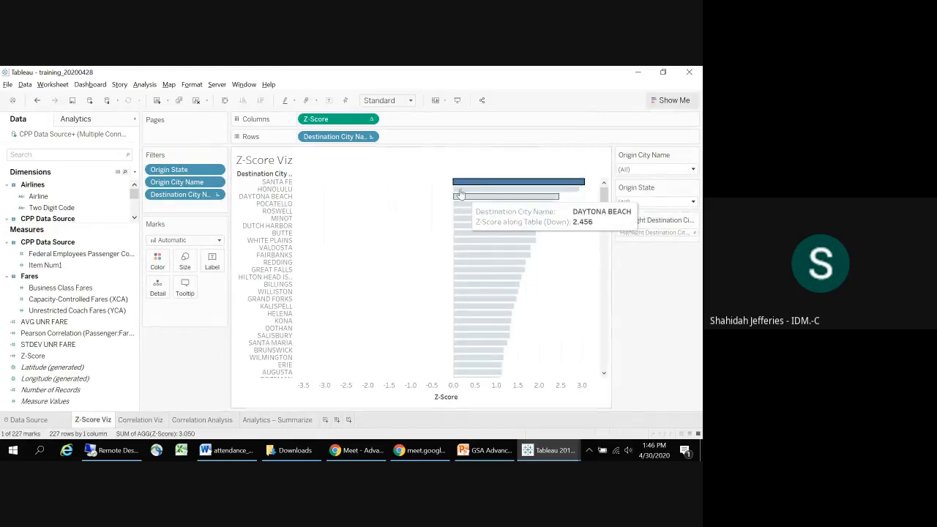
click(468, 189)
drag(418, 160, 444, 298)
click(564, 327)
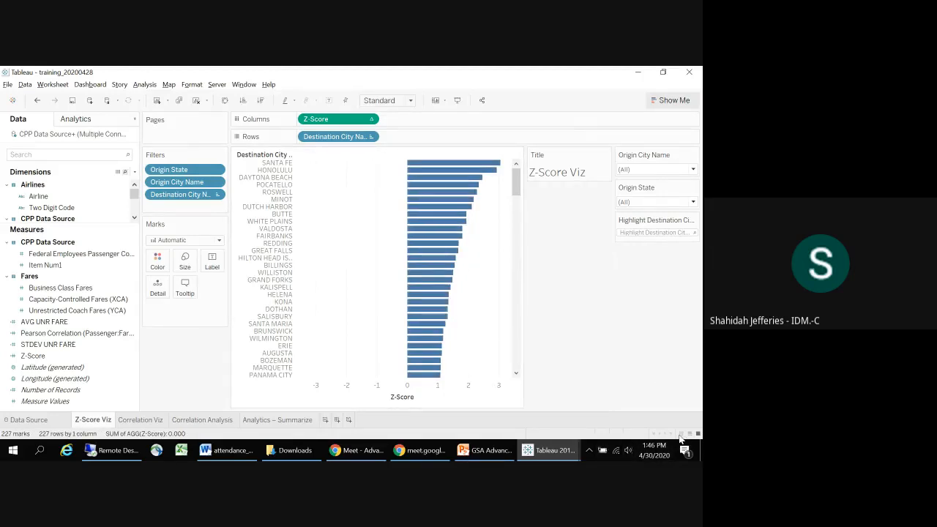
Step: Create a new dashboard and place the Analytics – Summarize sheet on it
click(338, 420)
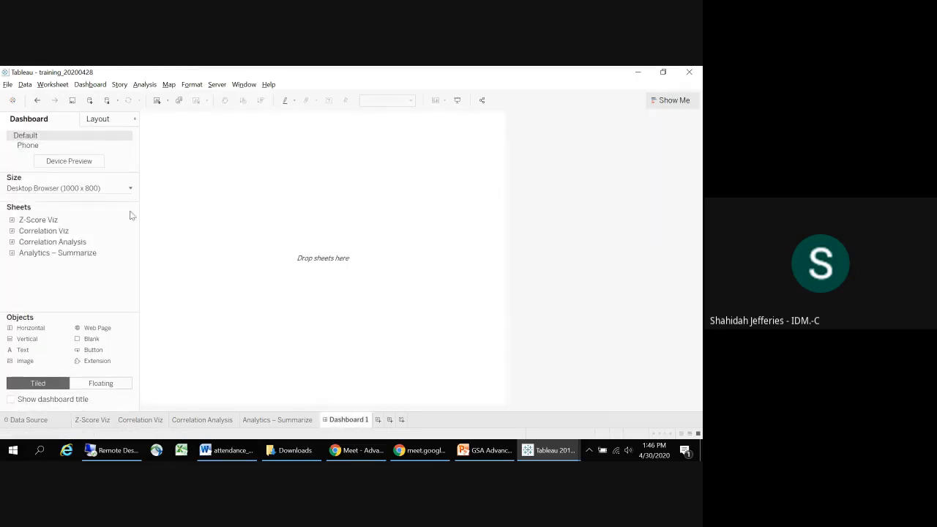
mouse_move(92, 233)
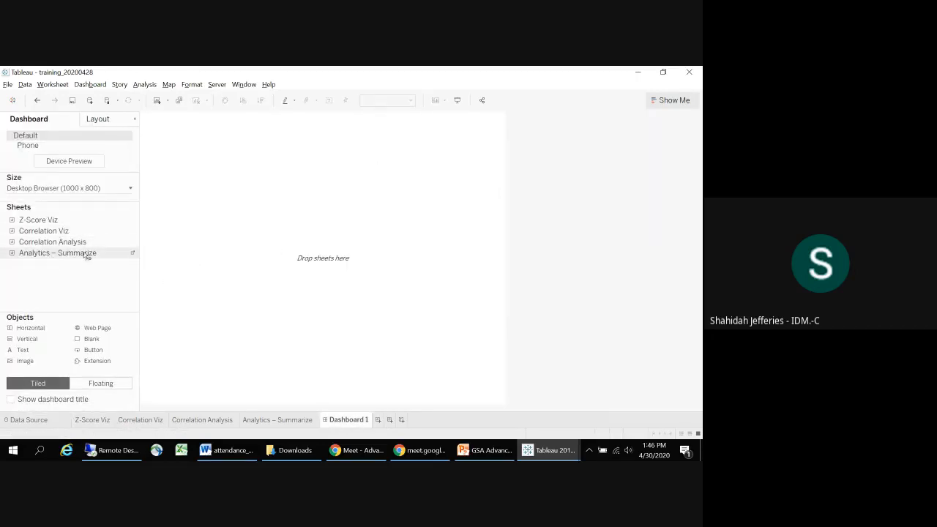
mouse_move(86, 254)
mouse_down()
mouse_move(171, 253)
mouse_move(223, 274)
mouse_up()
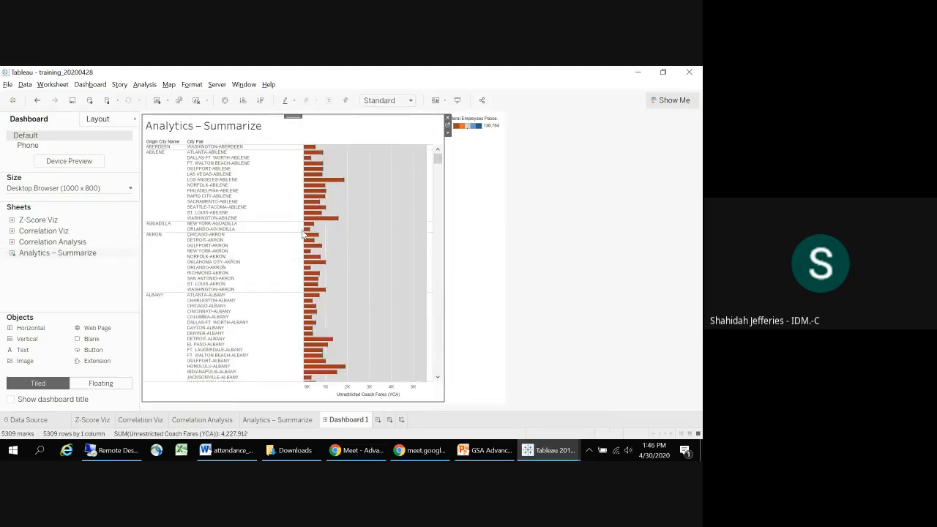
Step: Select the bars from Washington-Aberdeen to Richmond-Akron, inspect their details, and return to the Book2 workbook
drag(401, 276, 299, 143)
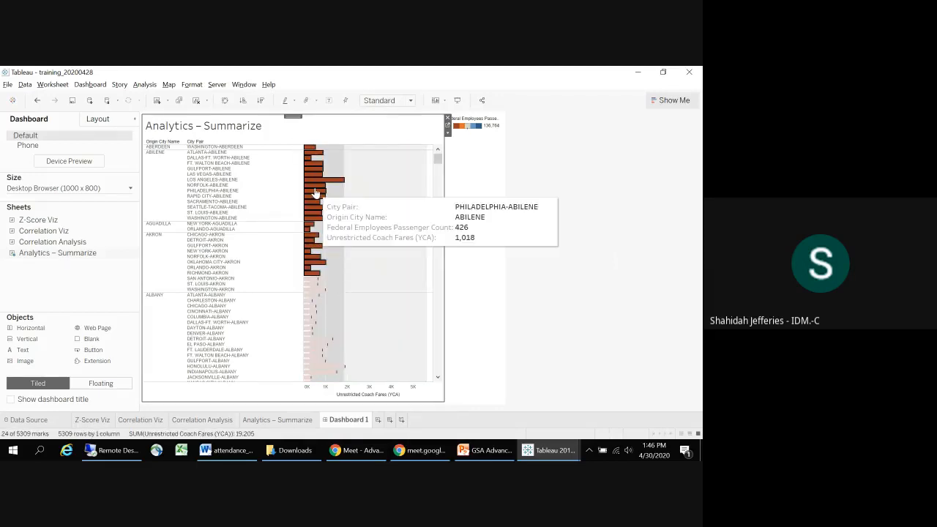
mouse_move(315, 191)
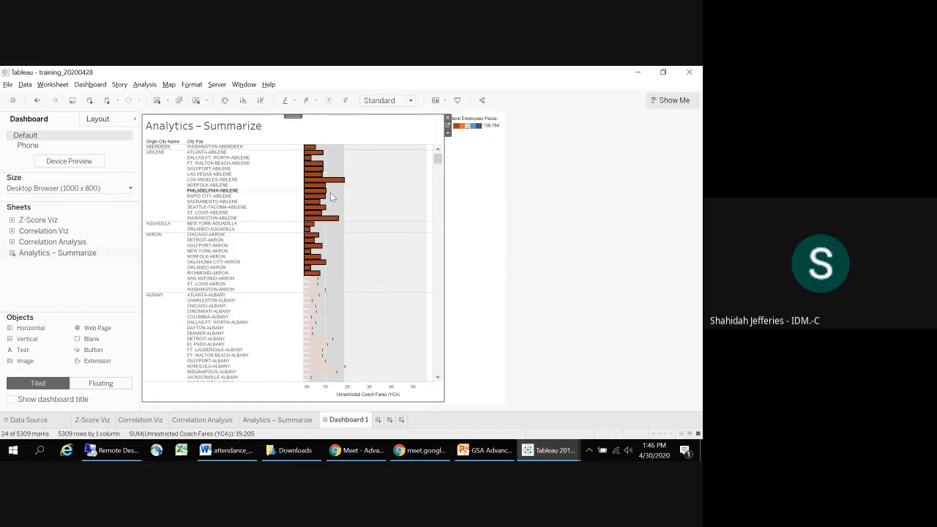
mouse_move(323, 176)
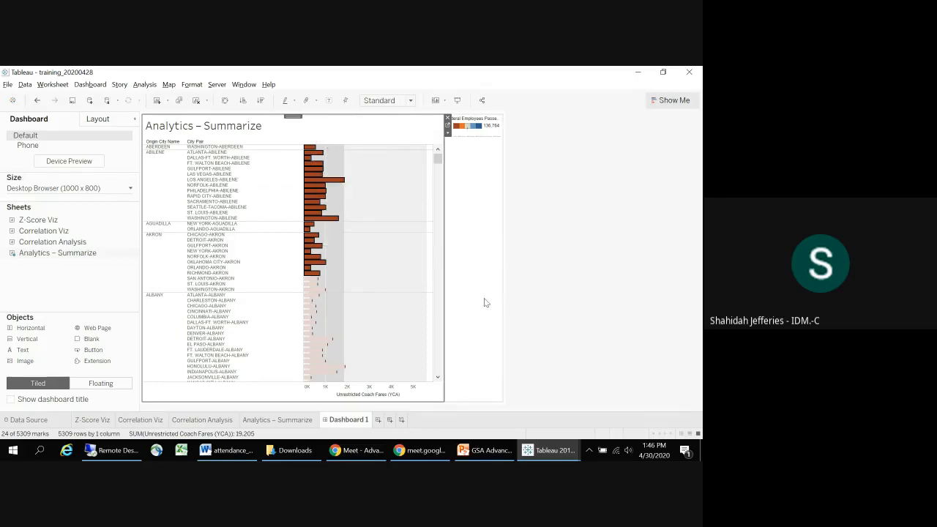
key(alt+Tab)
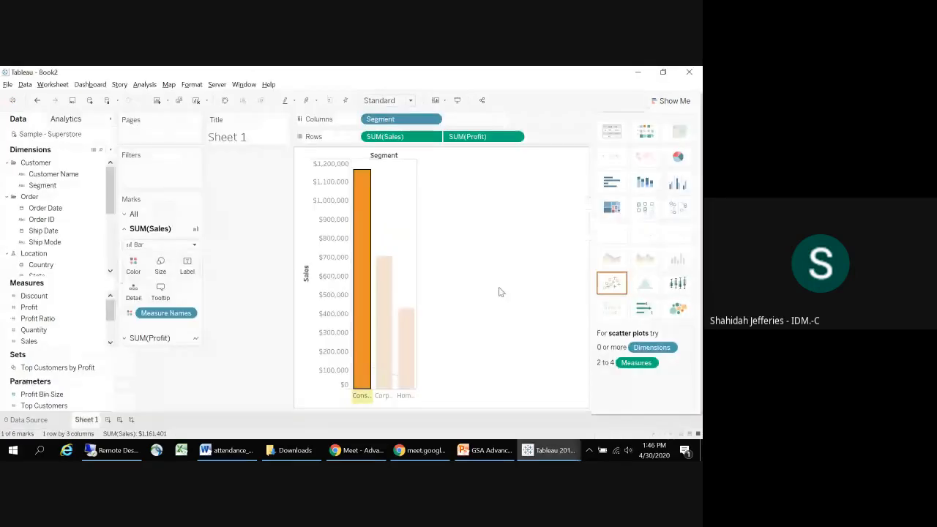
Step: Clear the Consumer bar selection on Sheet 1, and create a new dashboard containing Sheet 1
mouse_move(359, 354)
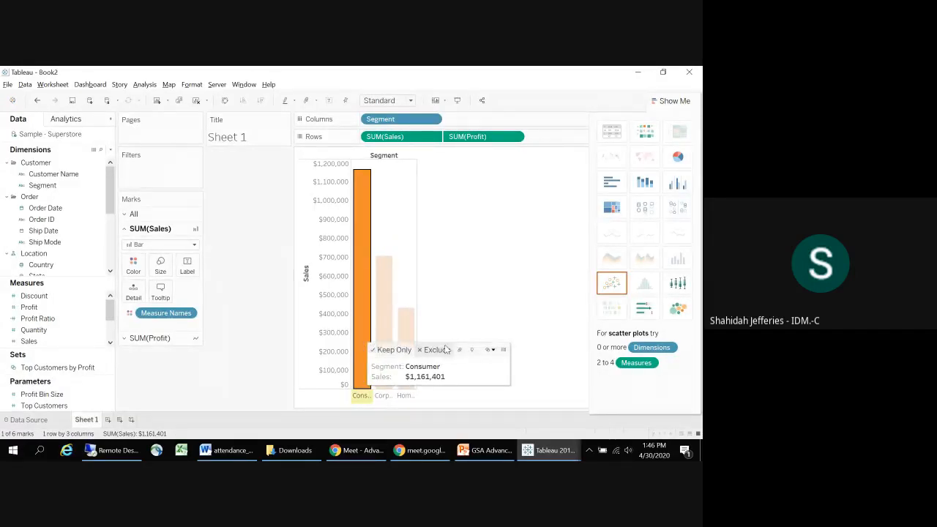
click(454, 281)
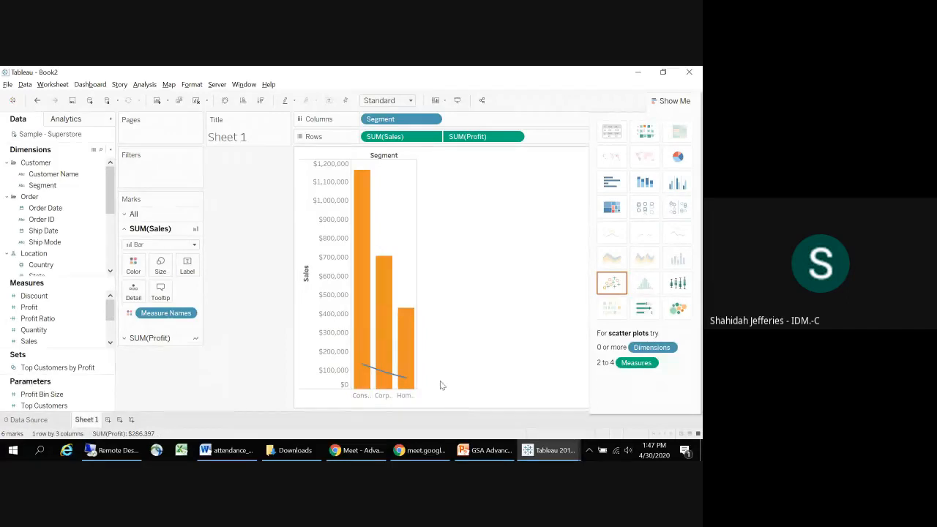
click(121, 420)
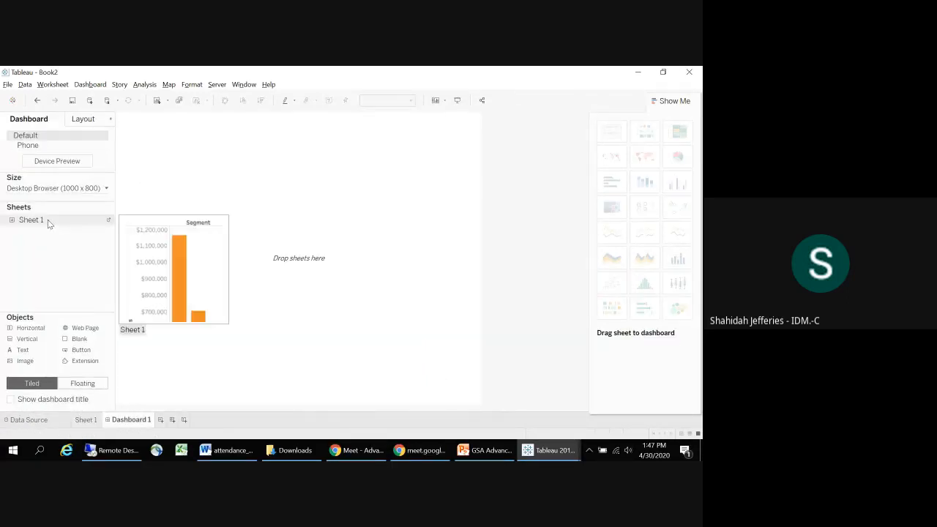
mouse_move(48, 220)
mouse_down()
mouse_move(219, 209)
mouse_move(213, 244)
mouse_up()
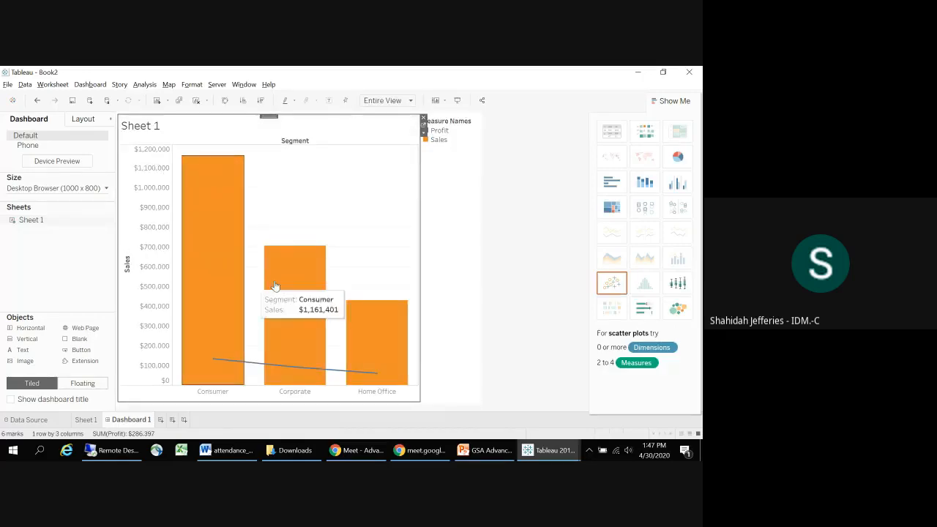
Step: Select the Corporate and Home Office bars on the dashboard to inspect their details, and clear the selection
click(462, 285)
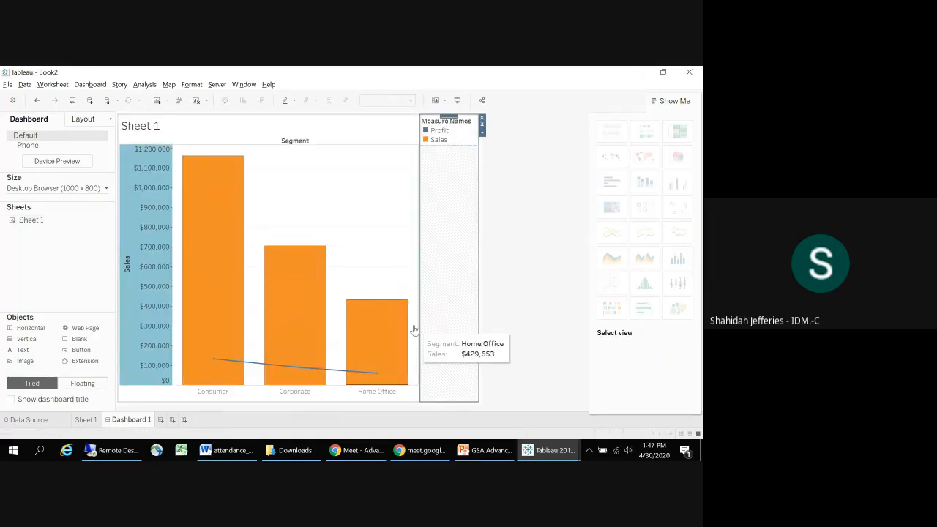
click(376, 245)
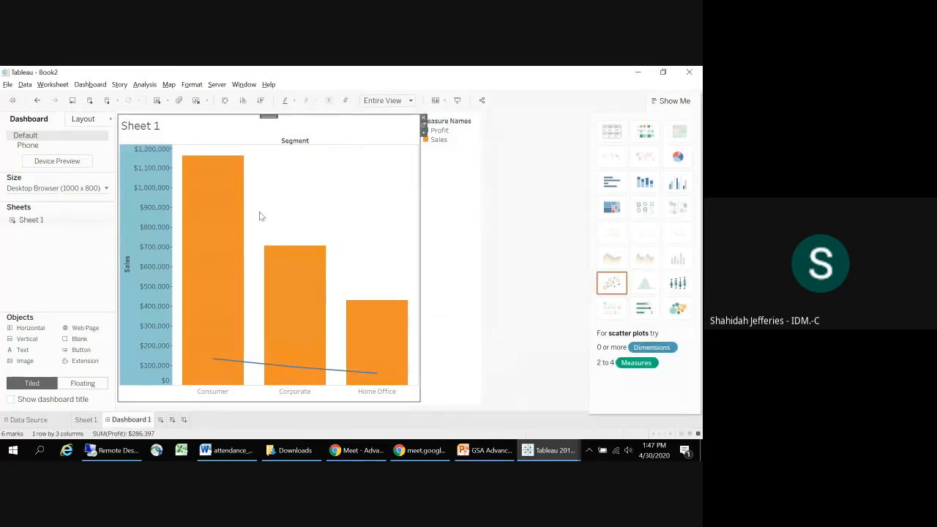
drag(254, 221, 417, 349)
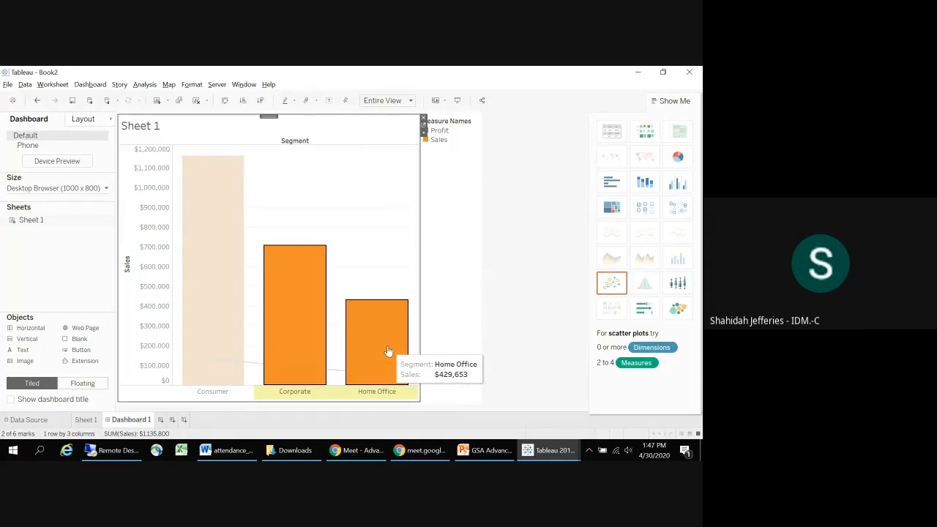
mouse_move(395, 351)
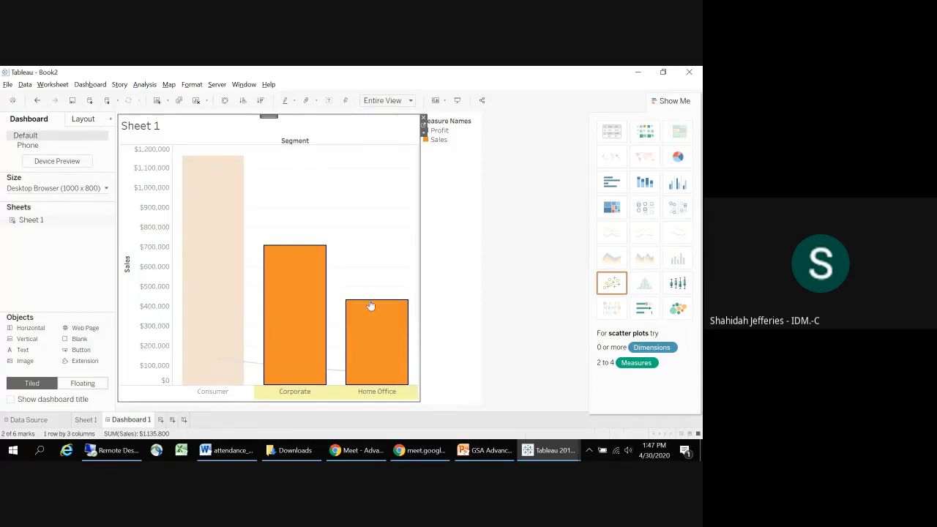
click(351, 180)
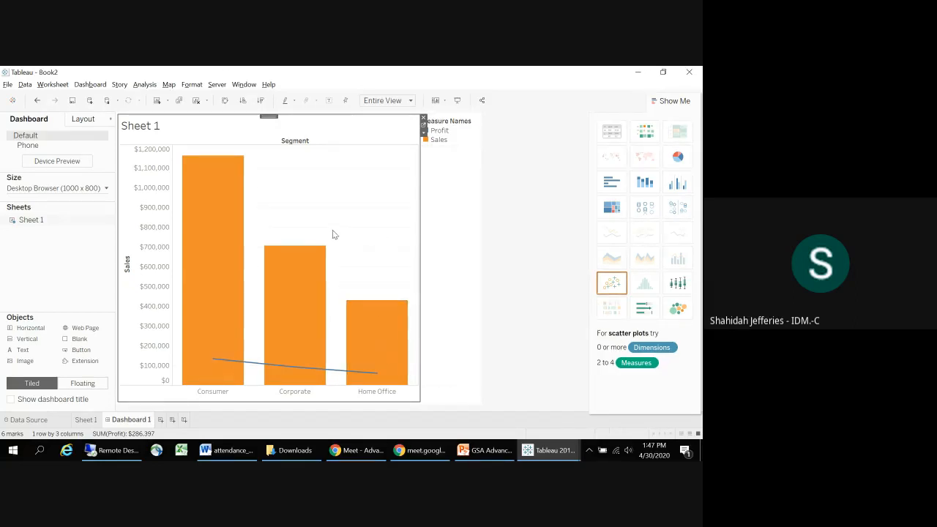
click(498, 241)
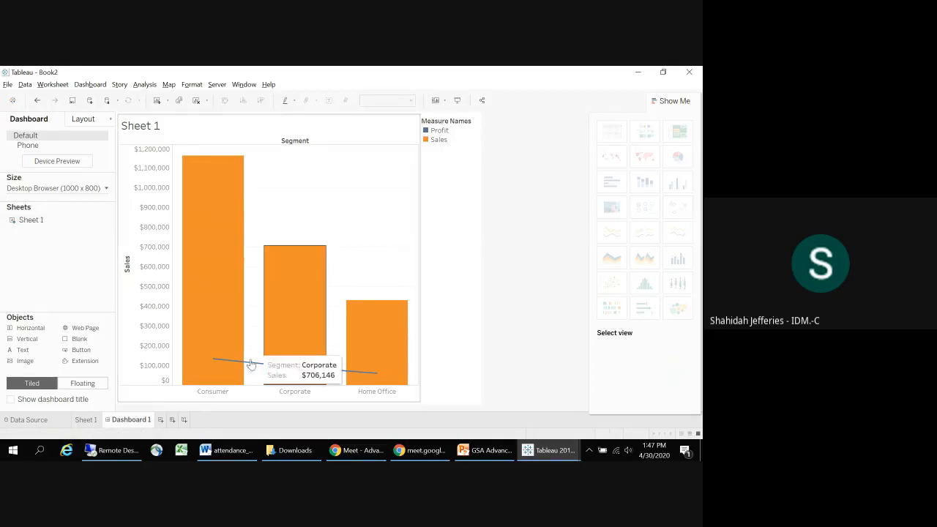
Step: Create a new worksheet listing every State in rows with its Profit as text
click(161, 420)
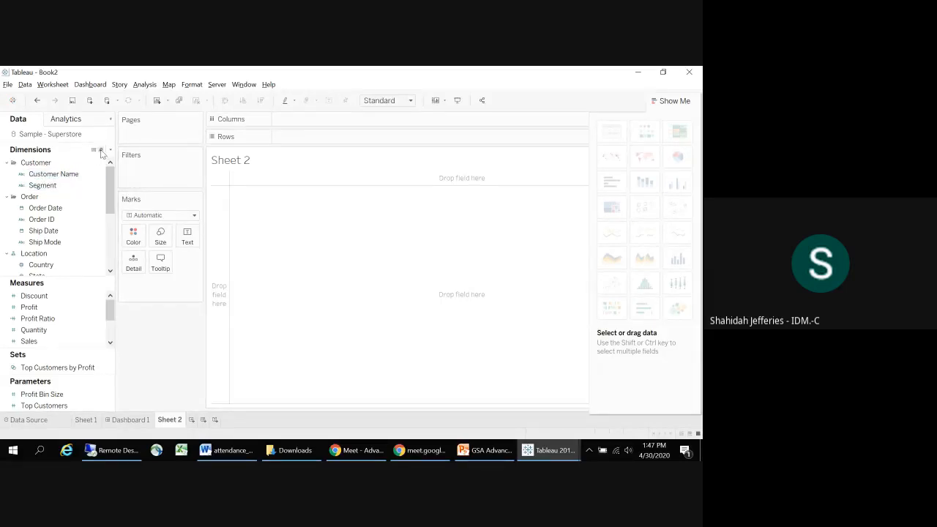
click(101, 149)
text(stat)
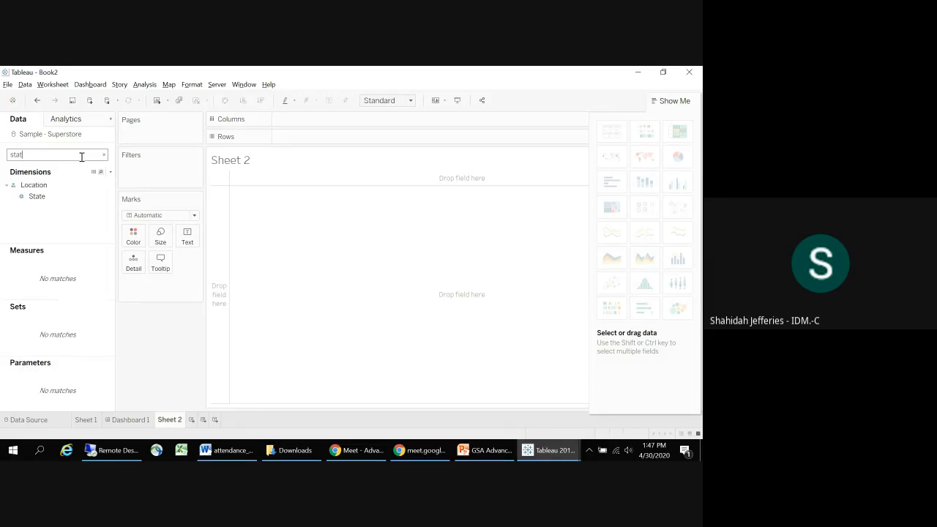
drag(53, 201, 320, 137)
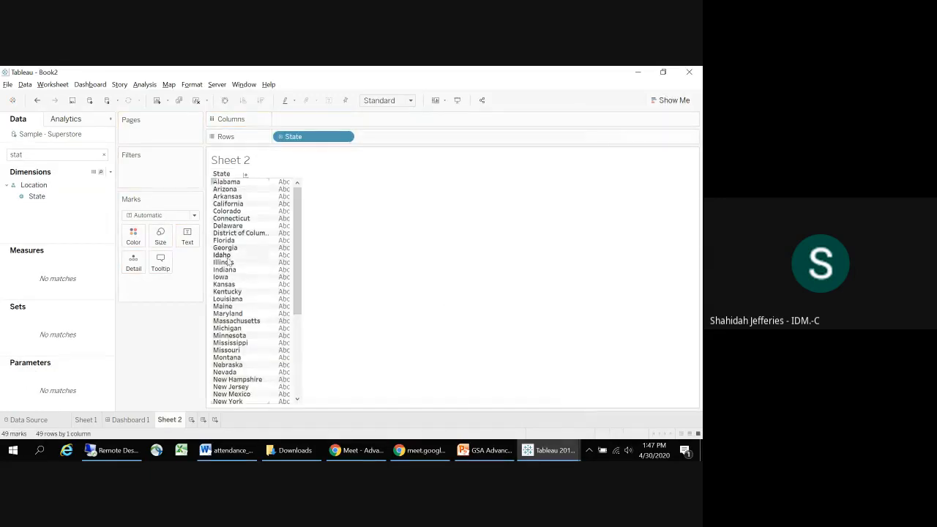
click(103, 154)
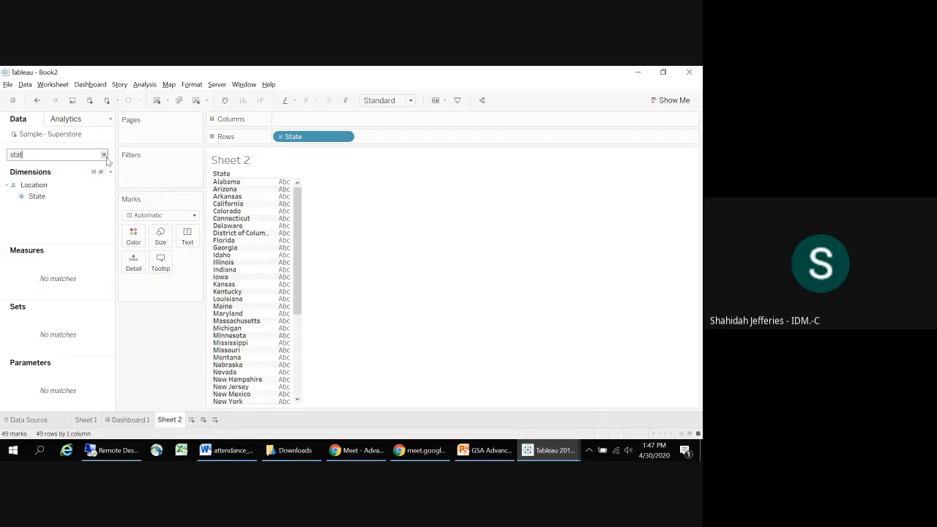
drag(34, 301, 281, 302)
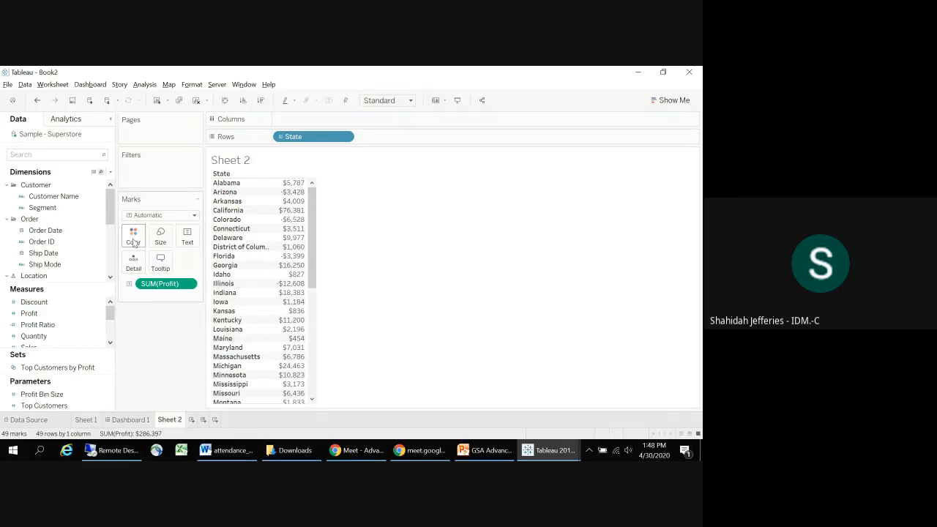
Step: Convert the state Profit table into a filled map colored by Profit, and inspect California and New York
drag(29, 313, 131, 244)
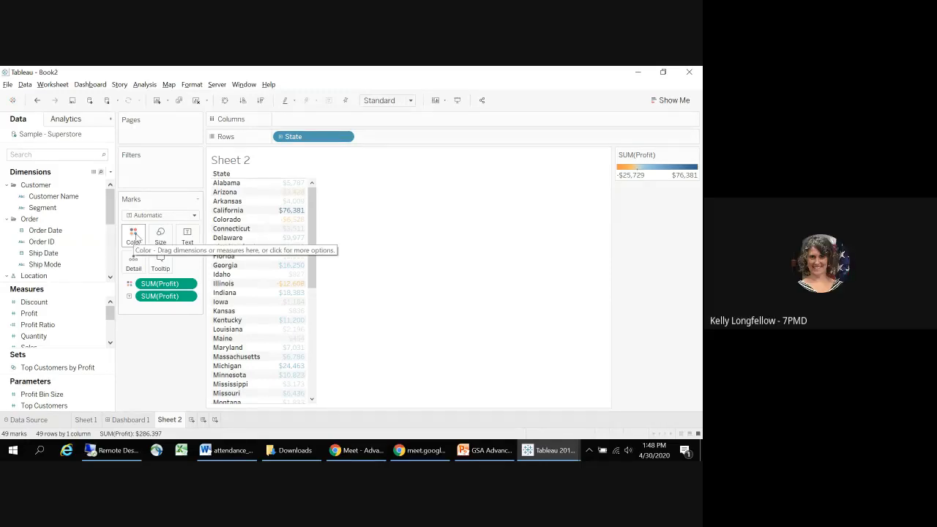
click(36, 101)
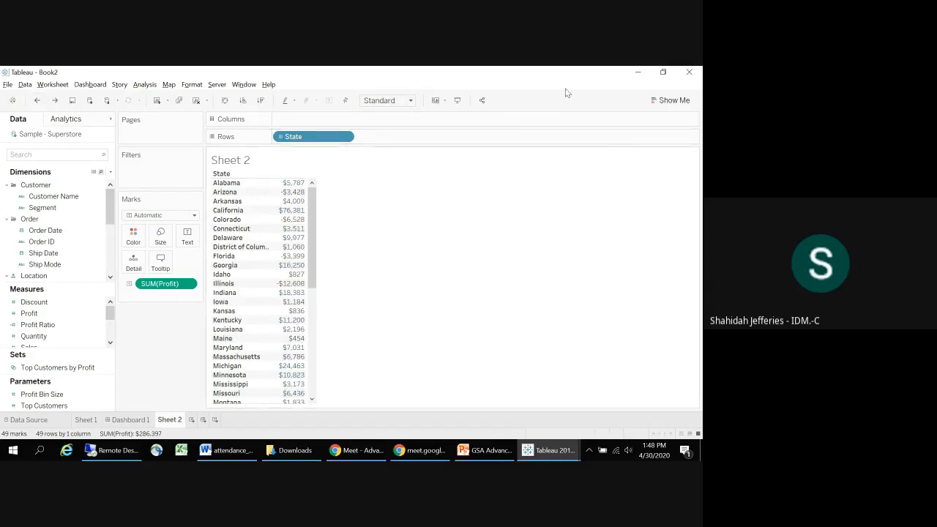
click(669, 101)
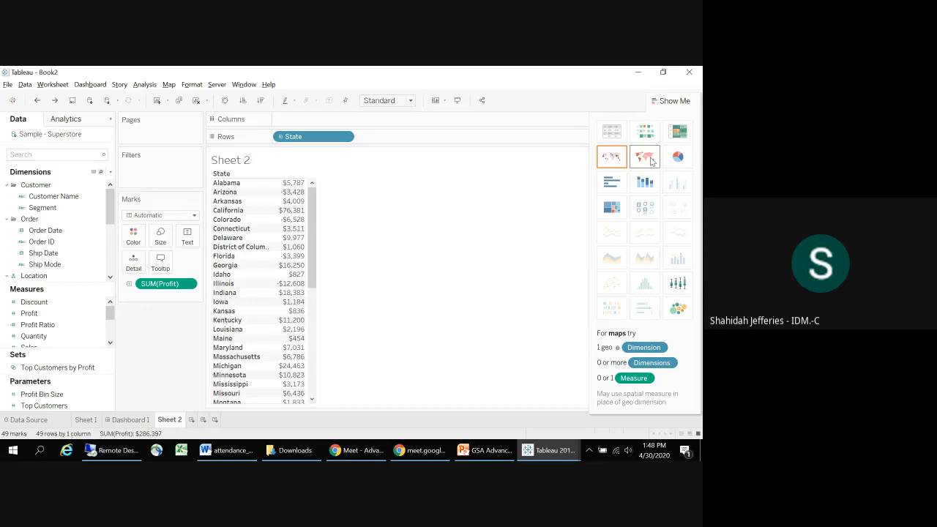
click(605, 158)
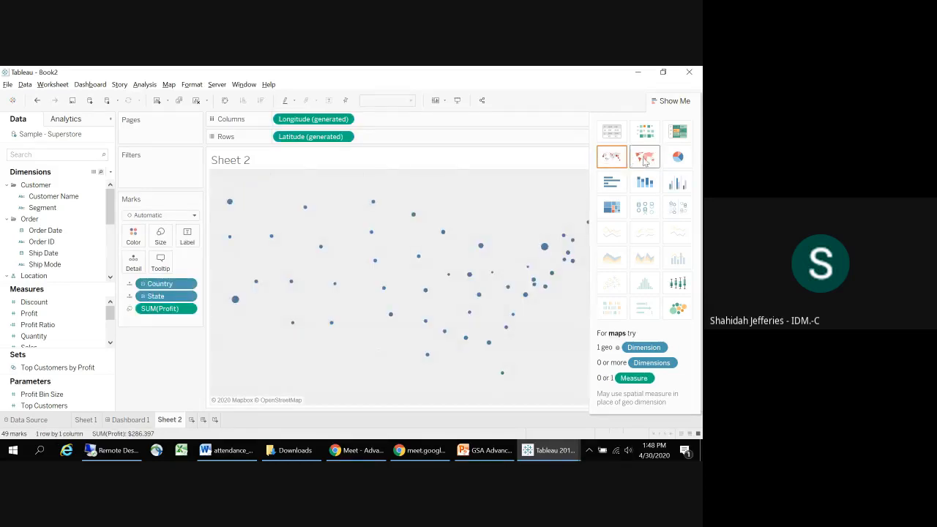
click(644, 156)
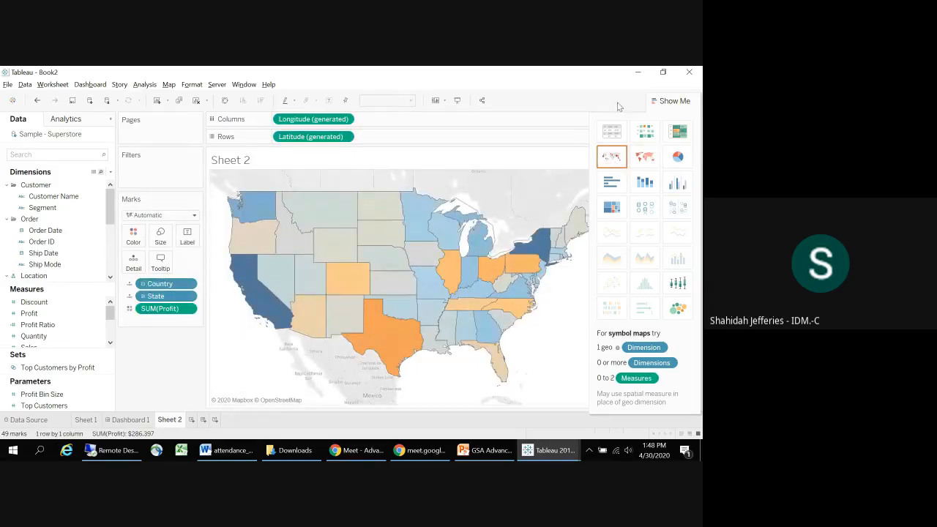
click(673, 101)
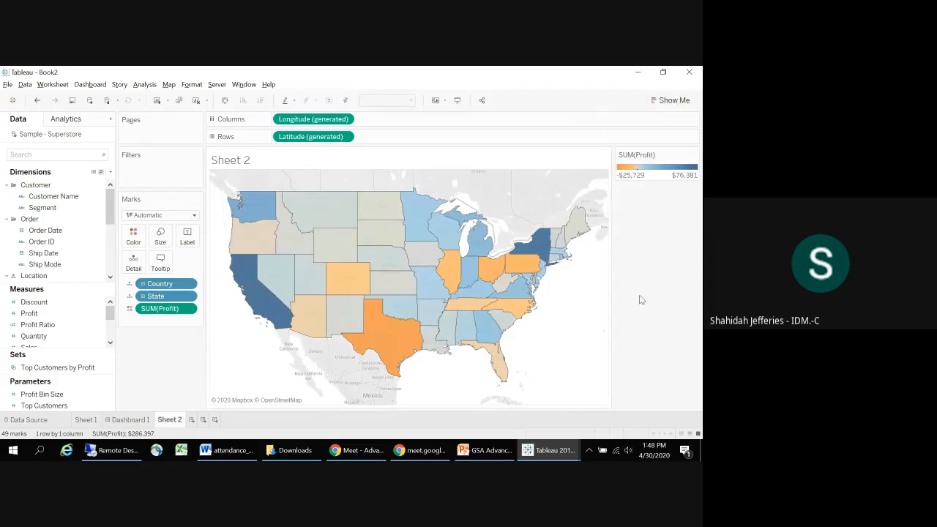
mouse_move(261, 296)
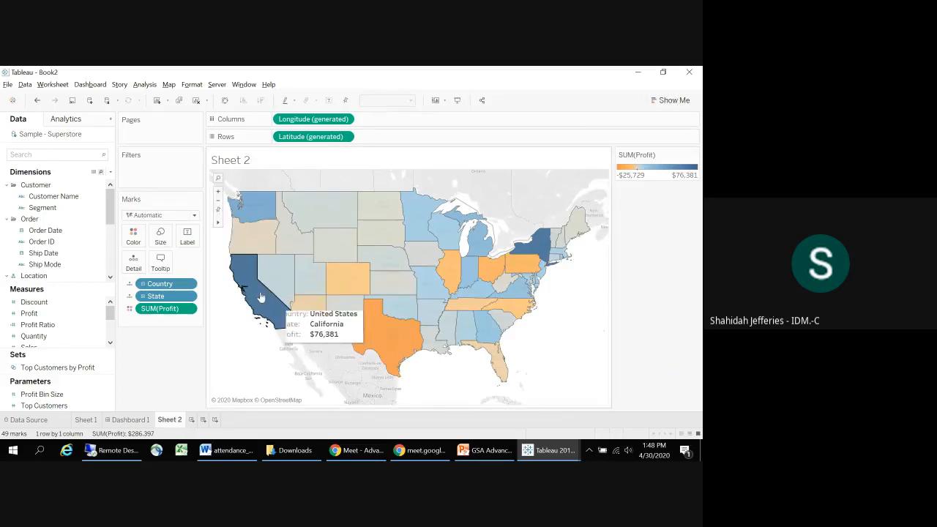
mouse_move(545, 250)
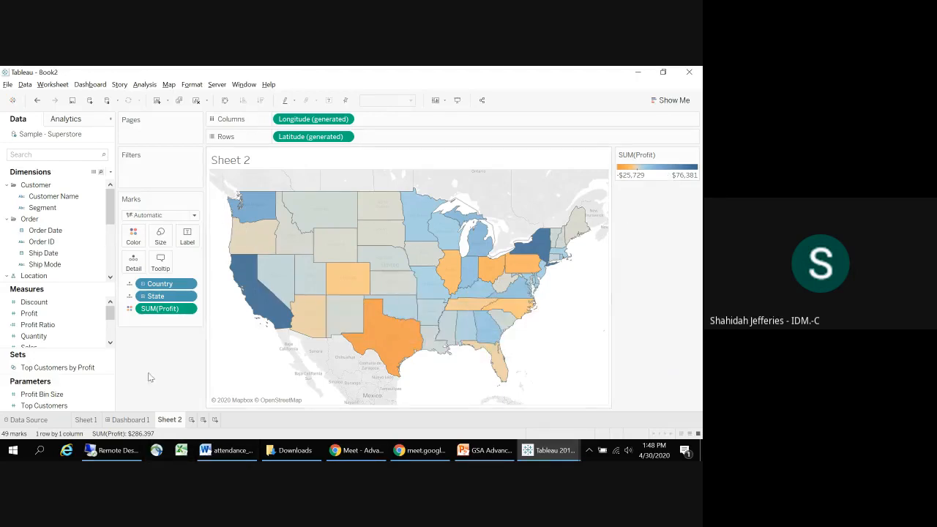
Step: Change the map's Profit colors to a stepped palette with 2 steps, and label the states with Profit
click(134, 241)
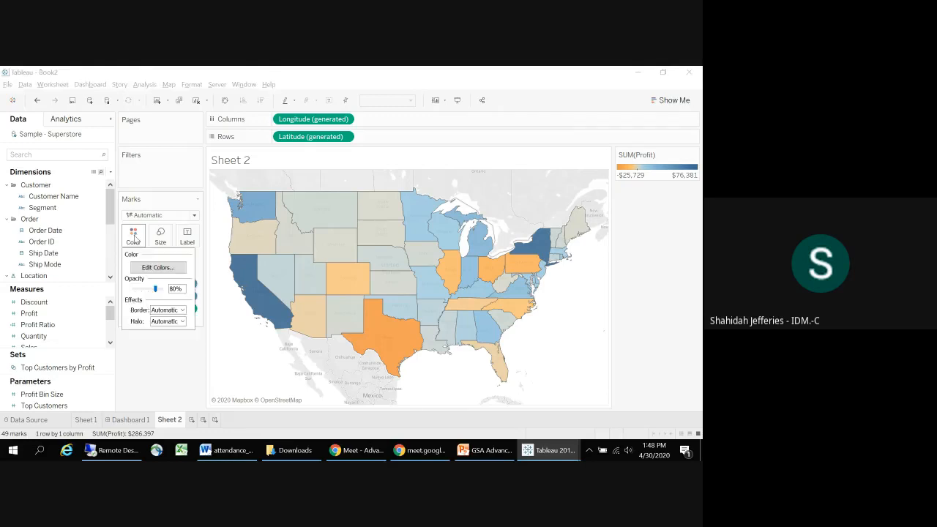
click(153, 269)
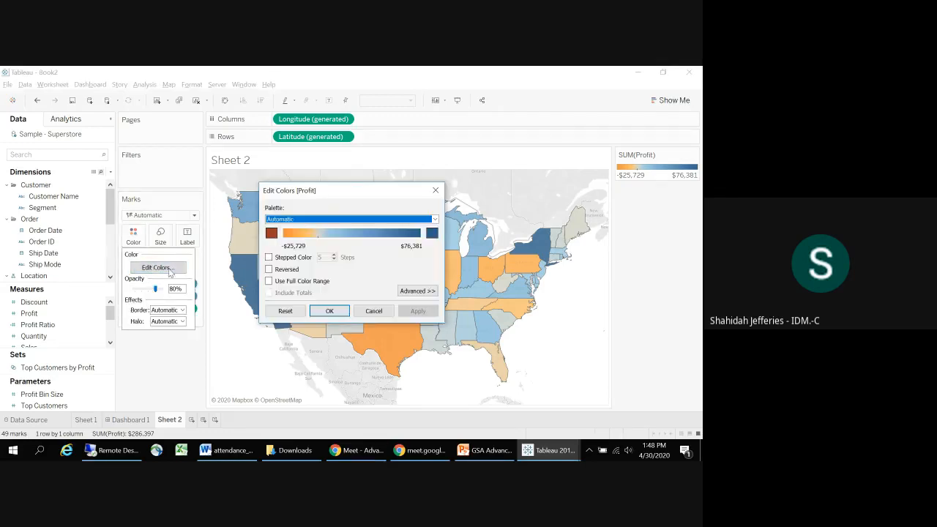
click(268, 257)
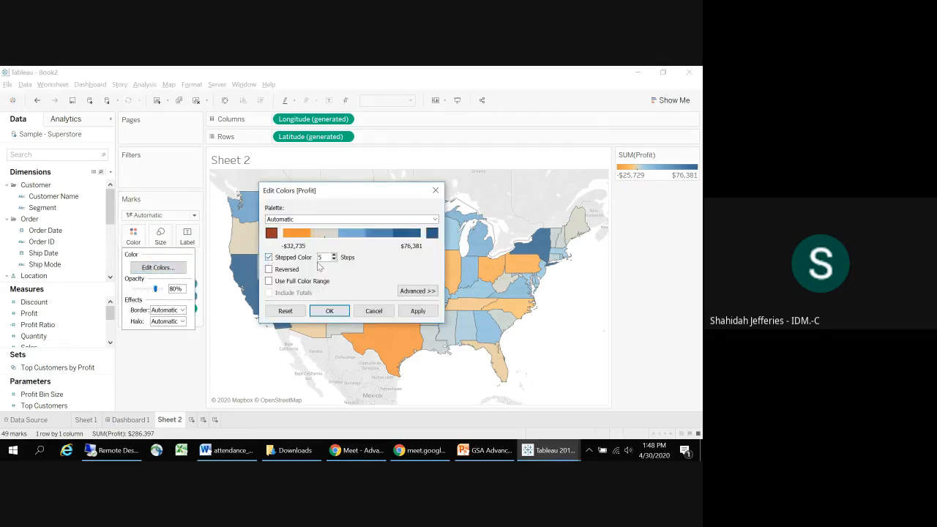
click(334, 260)
click(334, 260)
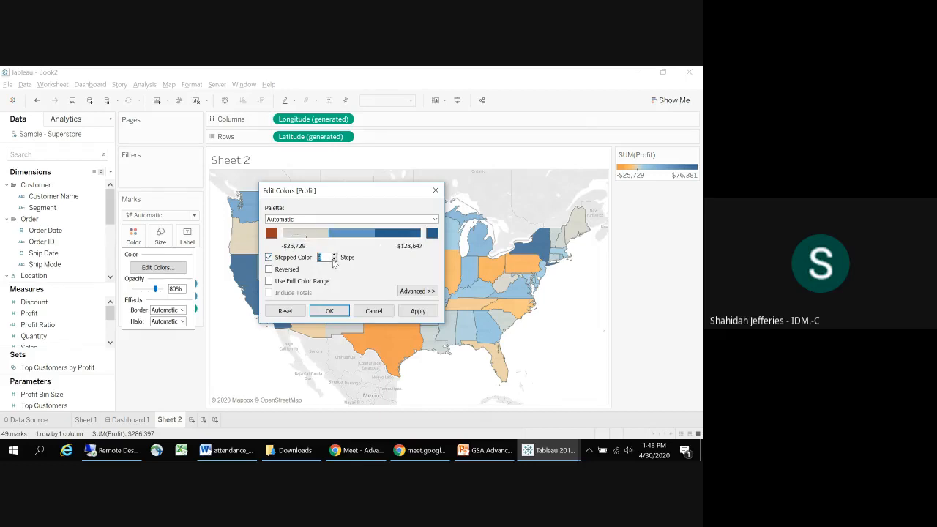
click(334, 260)
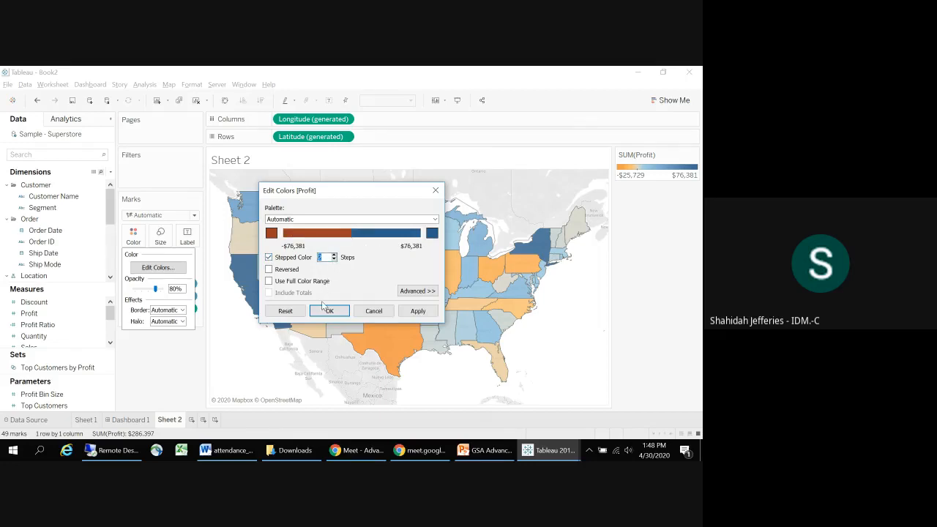
click(329, 310)
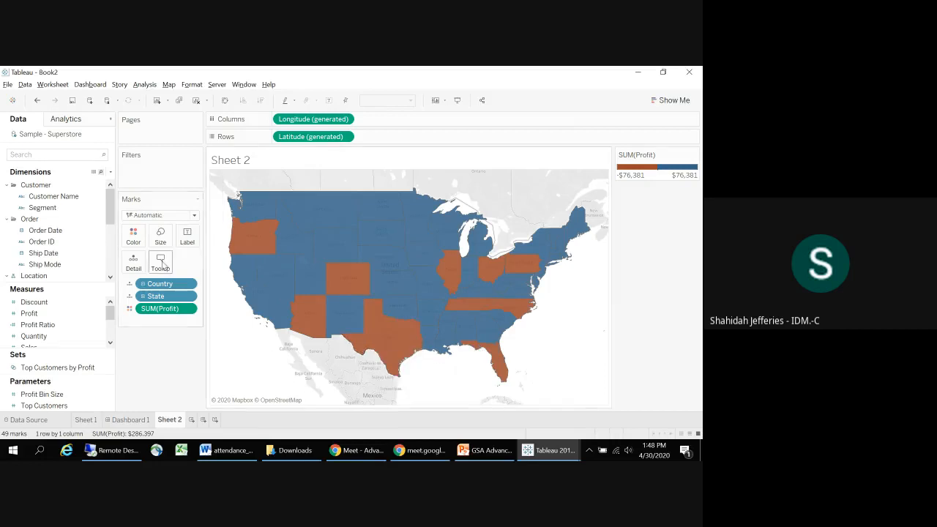
drag(30, 314, 187, 237)
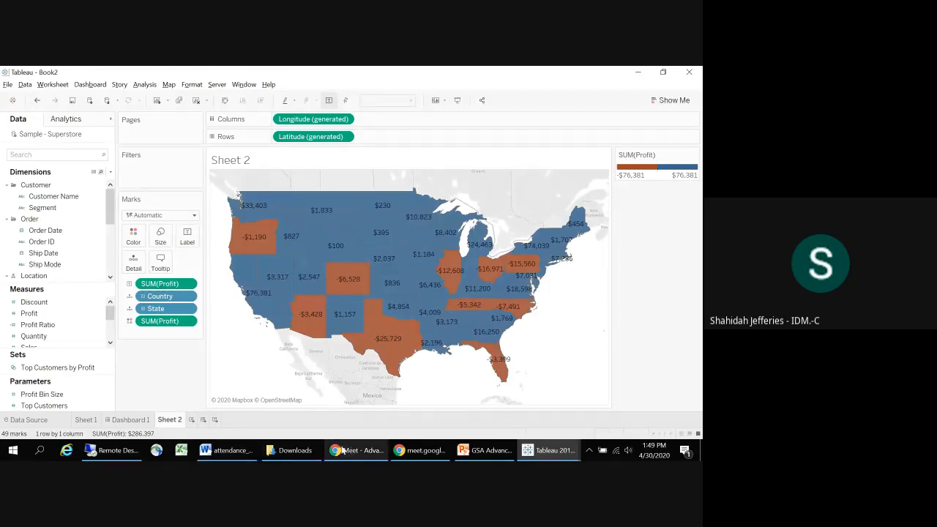
Step: Switch to the Google Meet window, look through the participant list, and return to the Tableau workbook
mouse_move(342, 454)
click(339, 417)
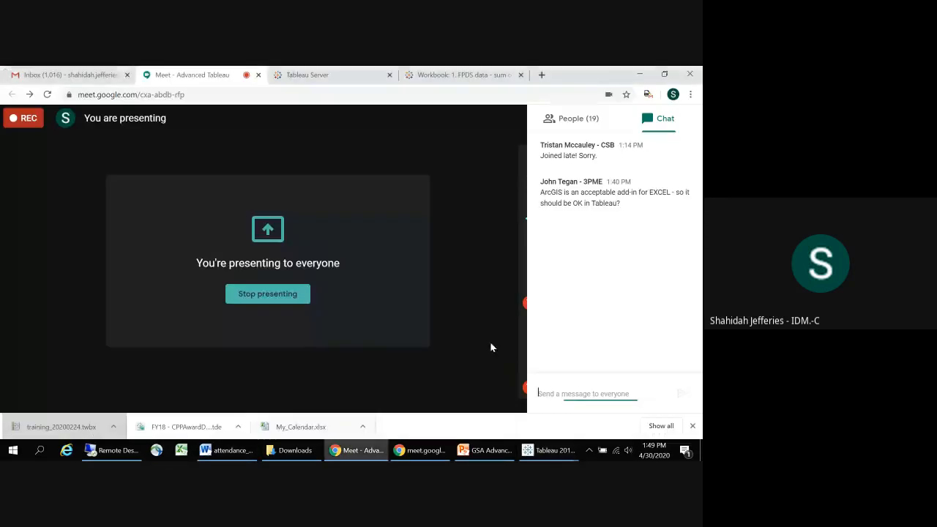
click(570, 122)
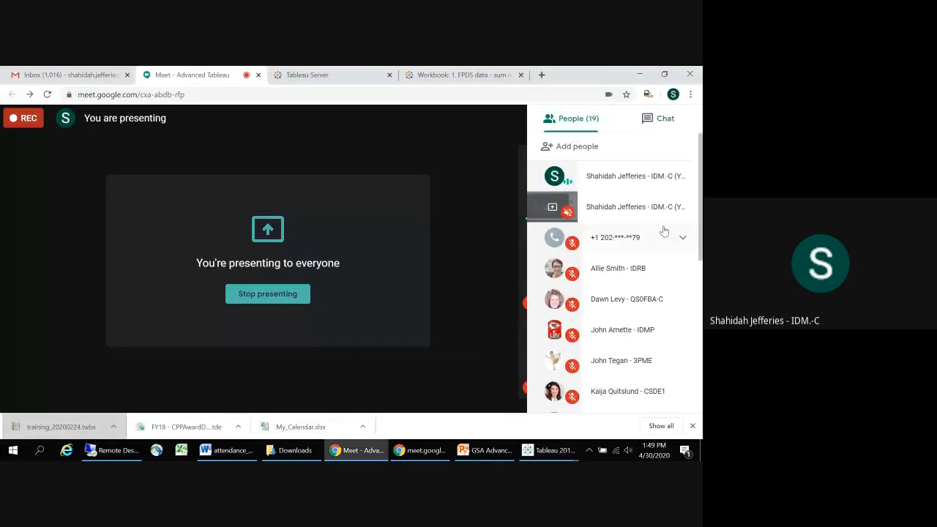
drag(700, 230, 702, 308)
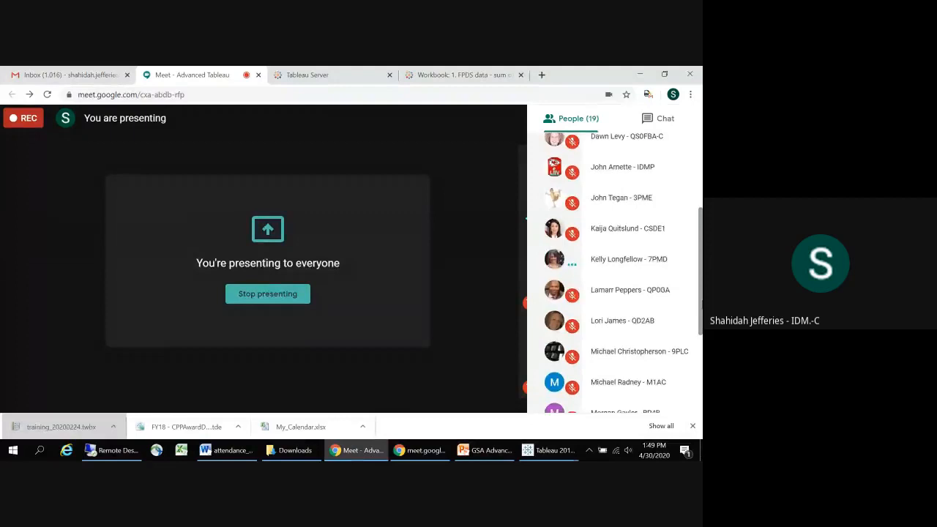
right_click(574, 268)
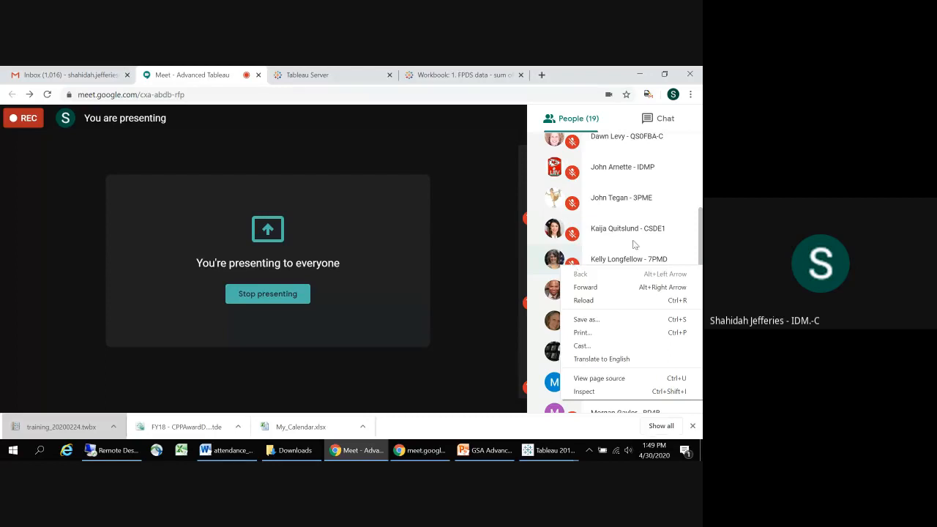
key(alt+Tab)
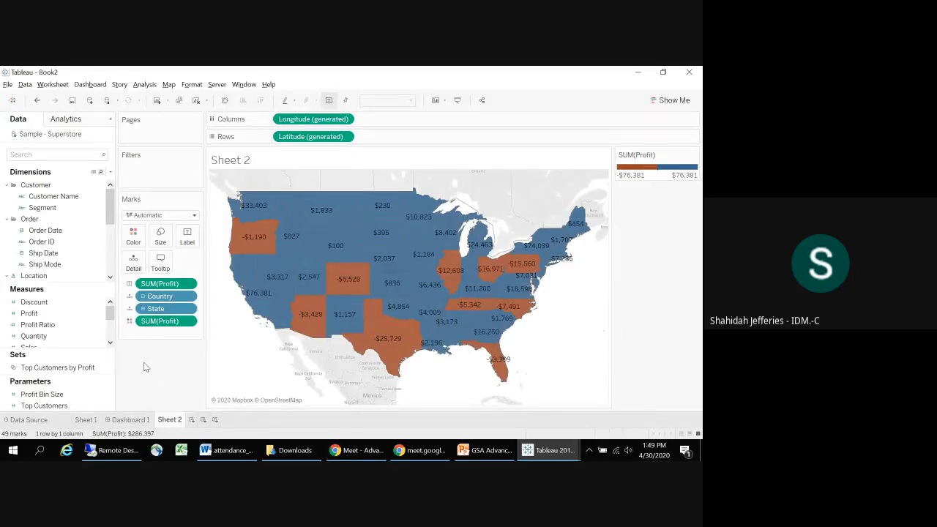
Step: Create a new worksheet with Order Date in columns, broken down by discrete Month
click(192, 421)
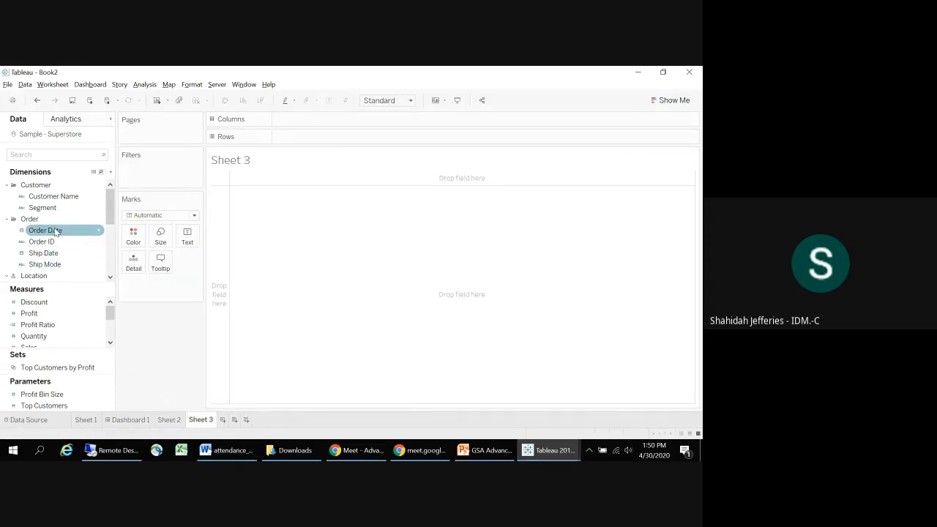
click(32, 231)
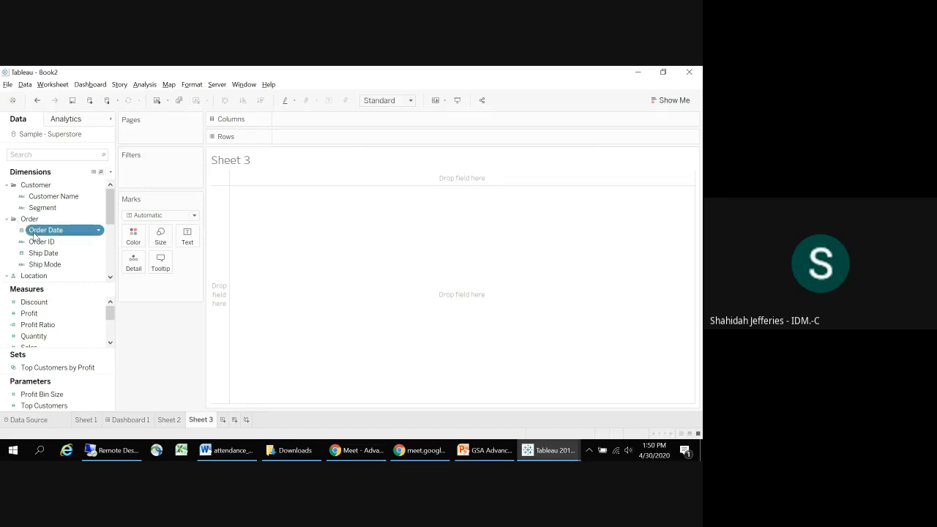
click(35, 233)
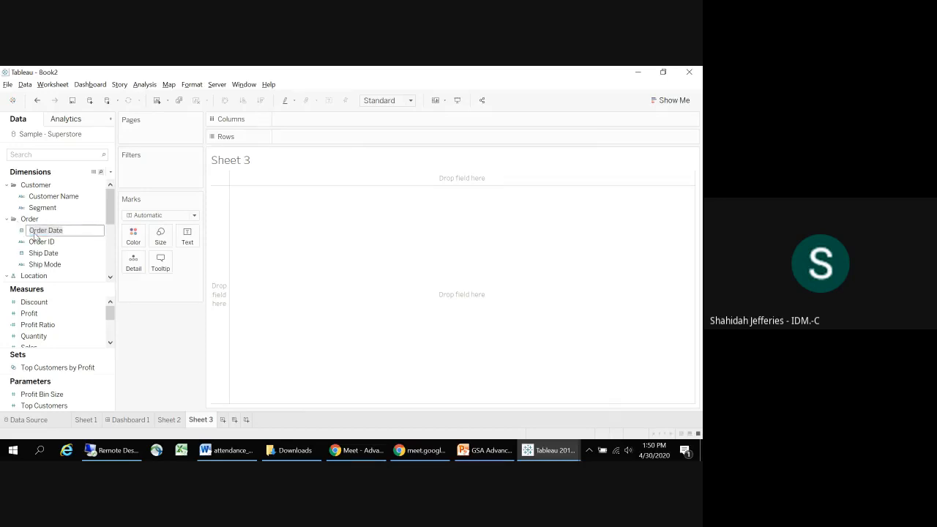
key(Return)
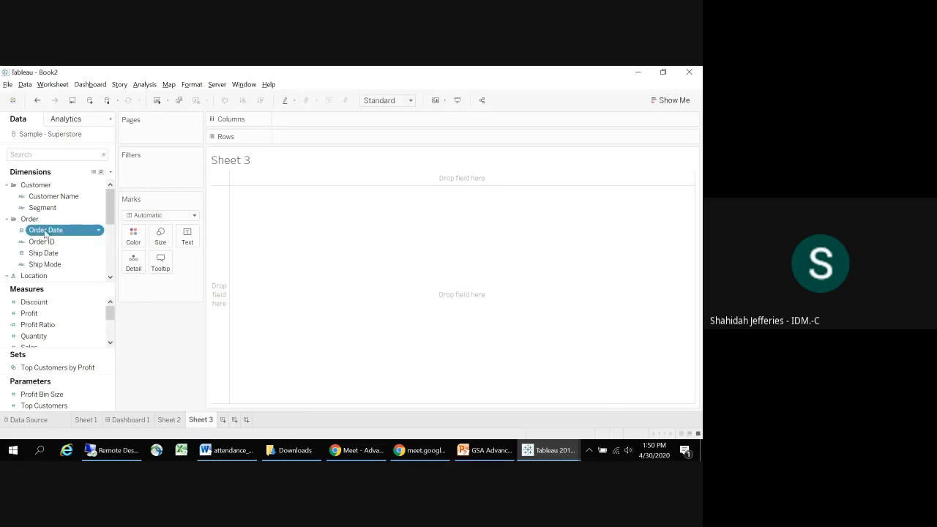
drag(45, 233, 303, 126)
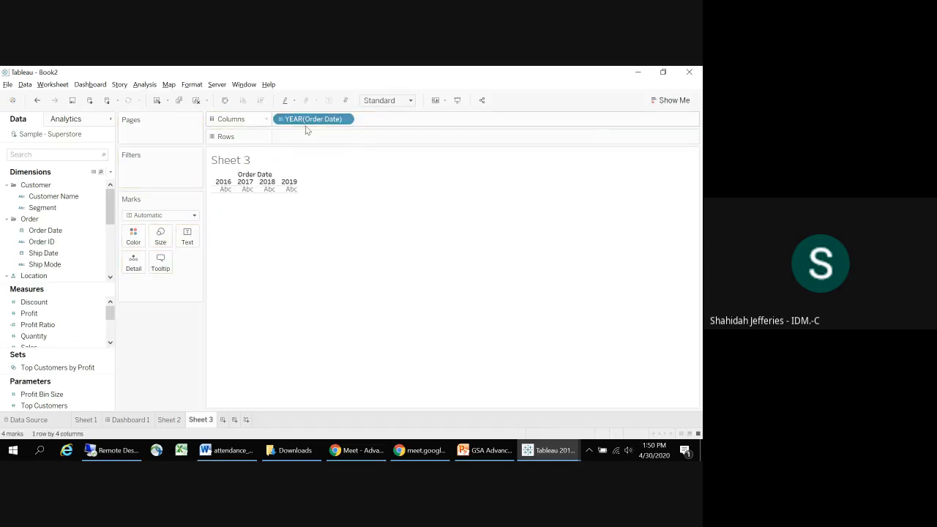
click(345, 119)
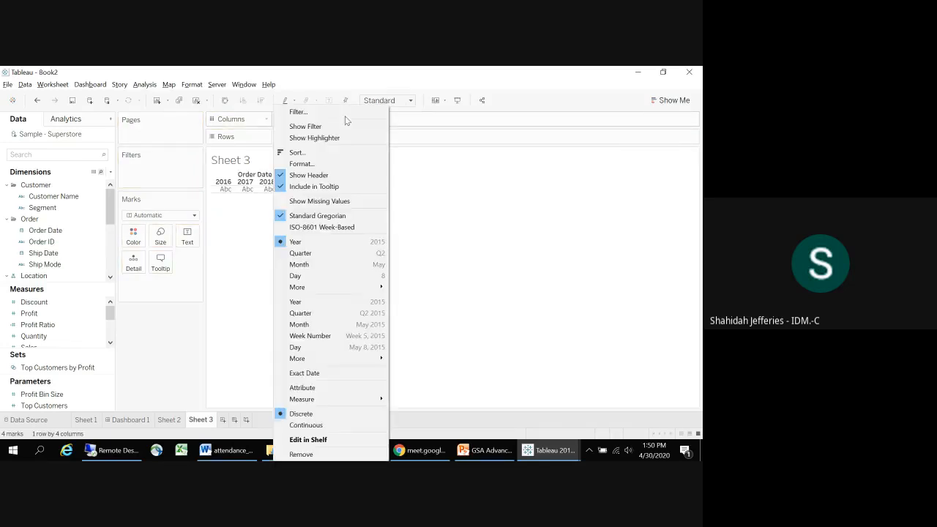
click(300, 264)
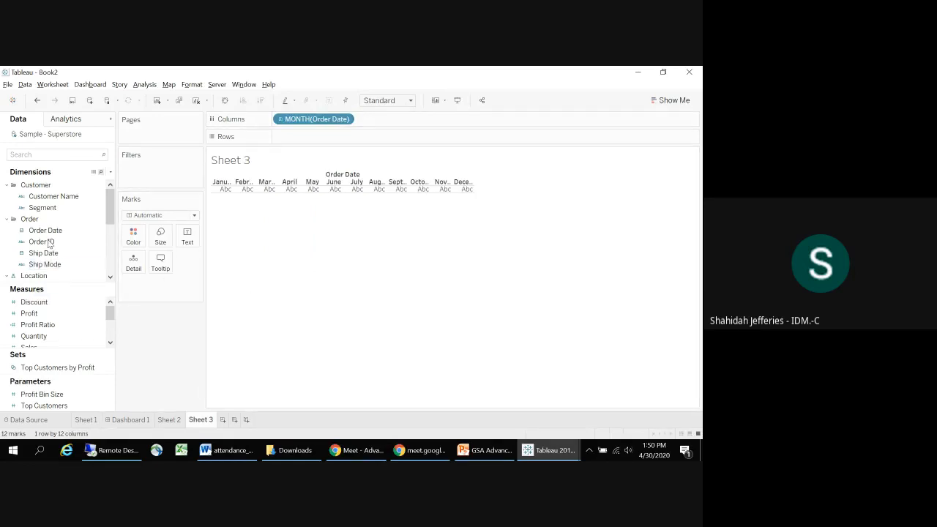
Step: Add Order Date to the columns a second time after the month, shown as Weekday
drag(85, 230, 384, 116)
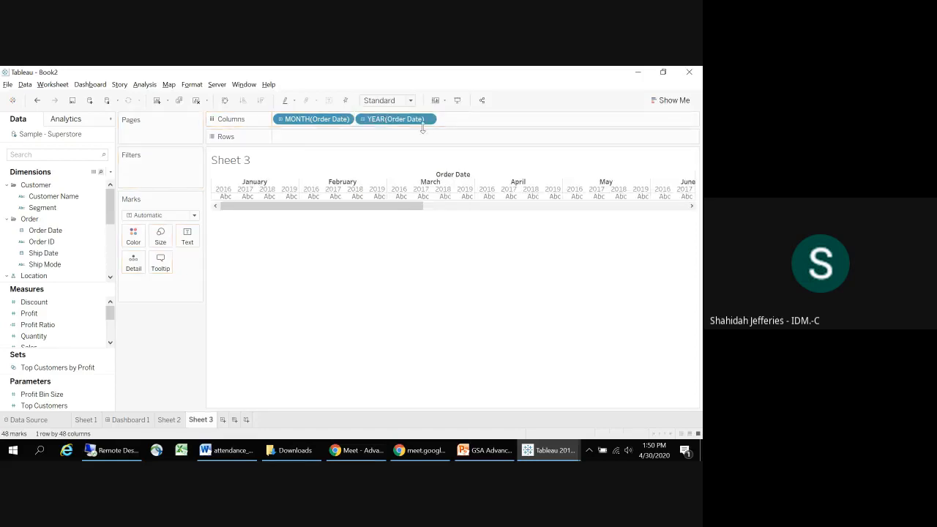
click(427, 119)
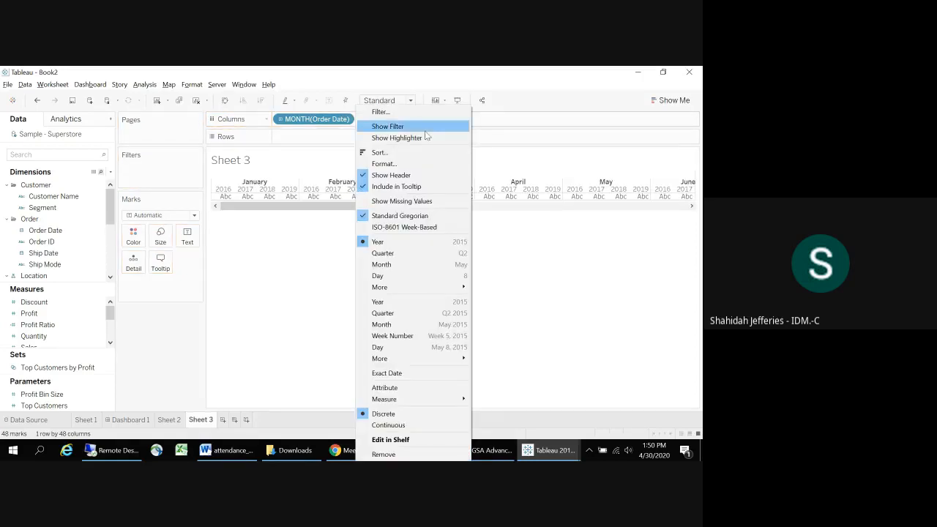
mouse_move(396, 290)
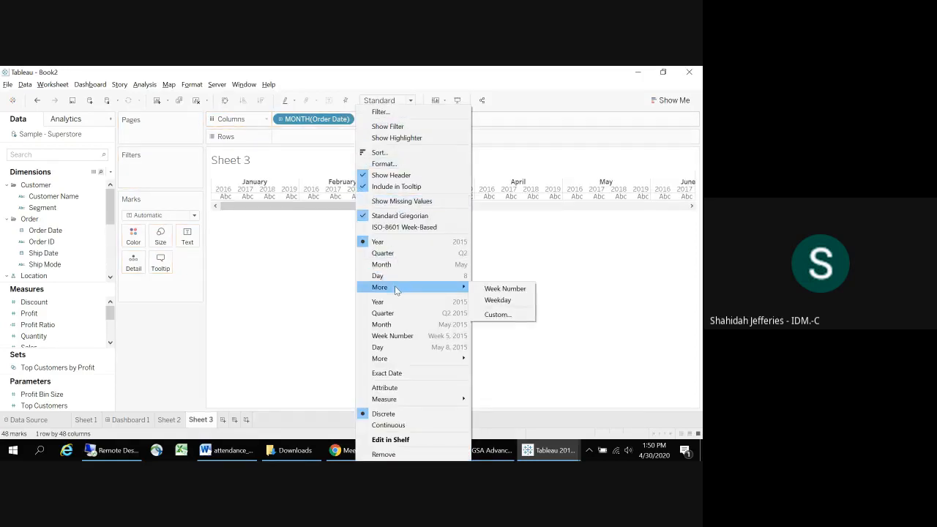
click(487, 301)
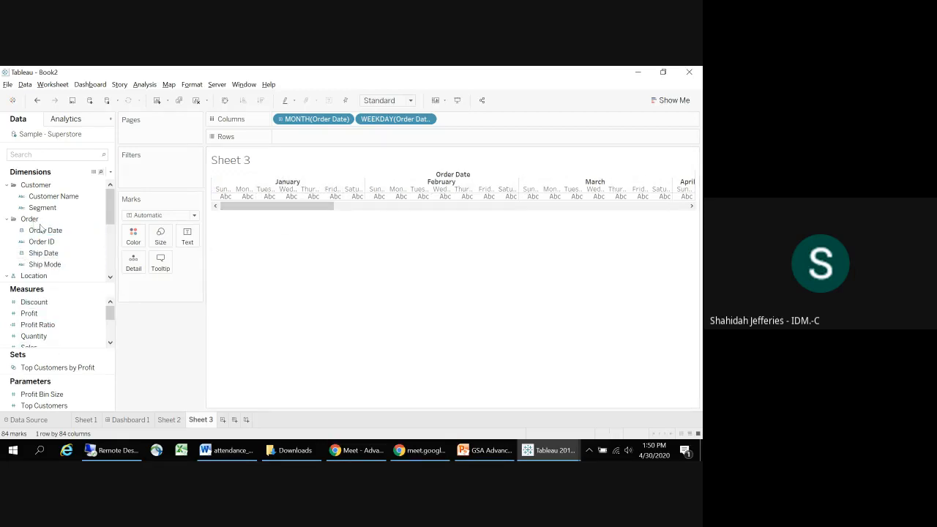
Step: Add Order Date to the rows and show it as discrete Week Number
drag(44, 232, 300, 136)
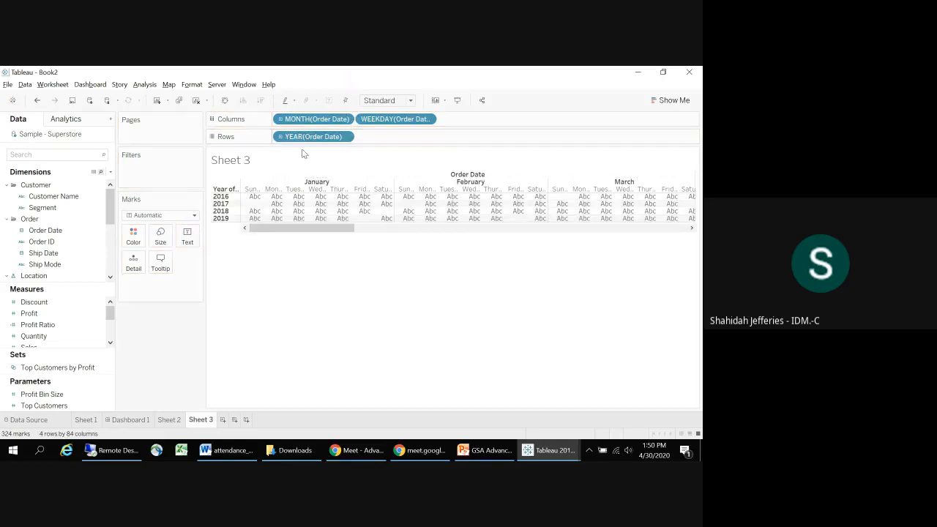
click(346, 138)
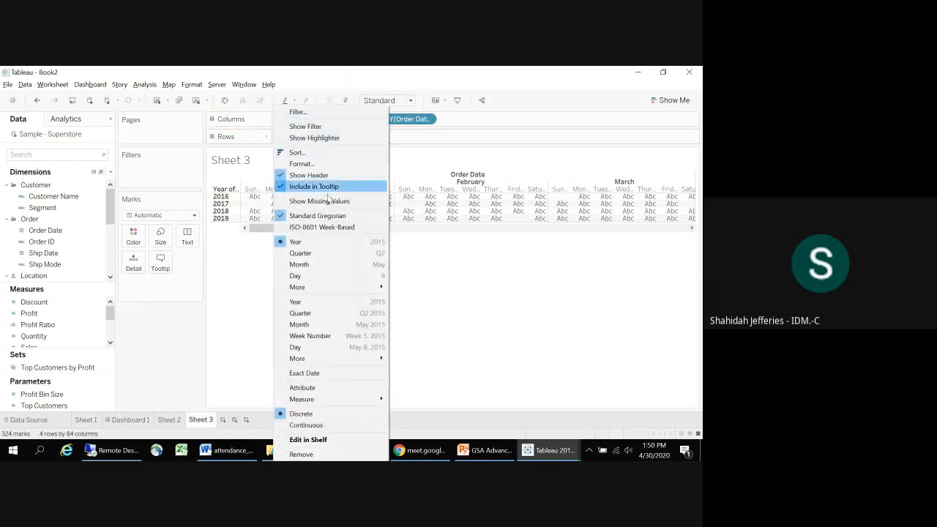
mouse_move(365, 287)
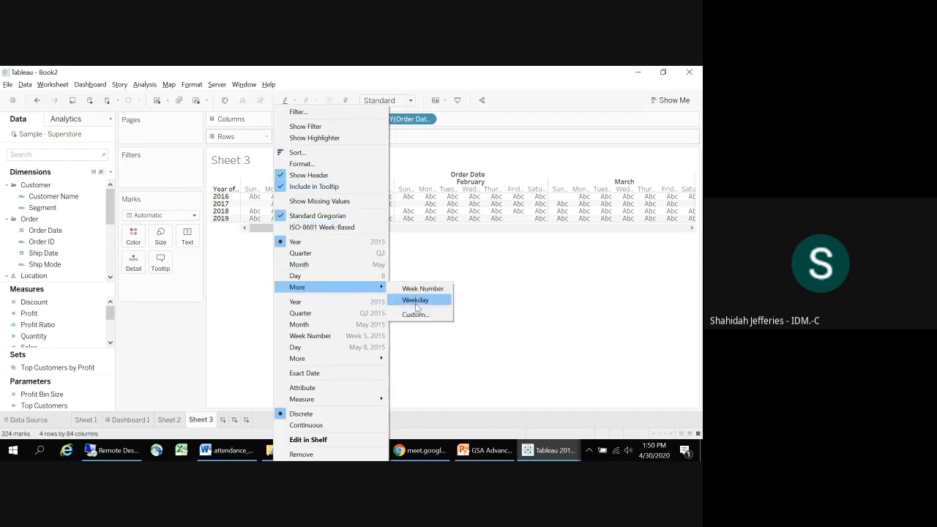
click(418, 292)
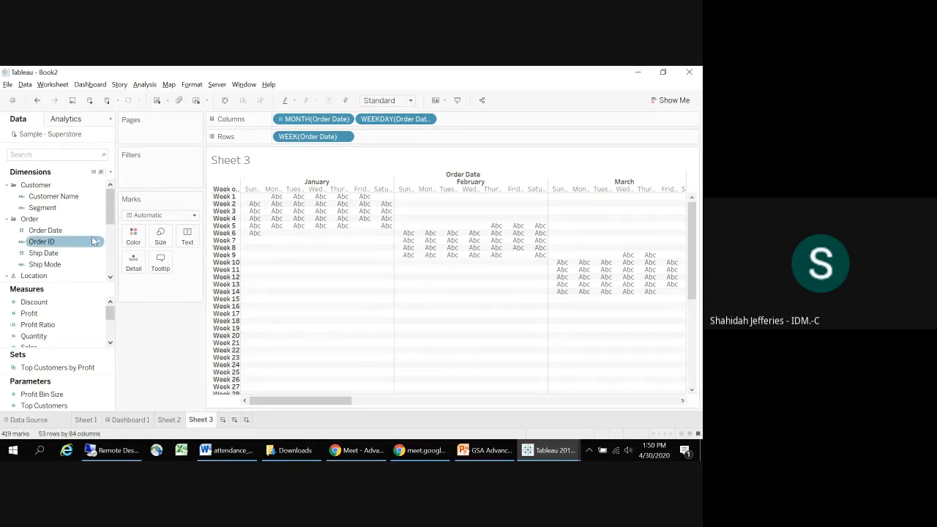
Step: Filter the sheet on Order Date by Month / Year, keeping only January 2016
drag(64, 231, 153, 170)
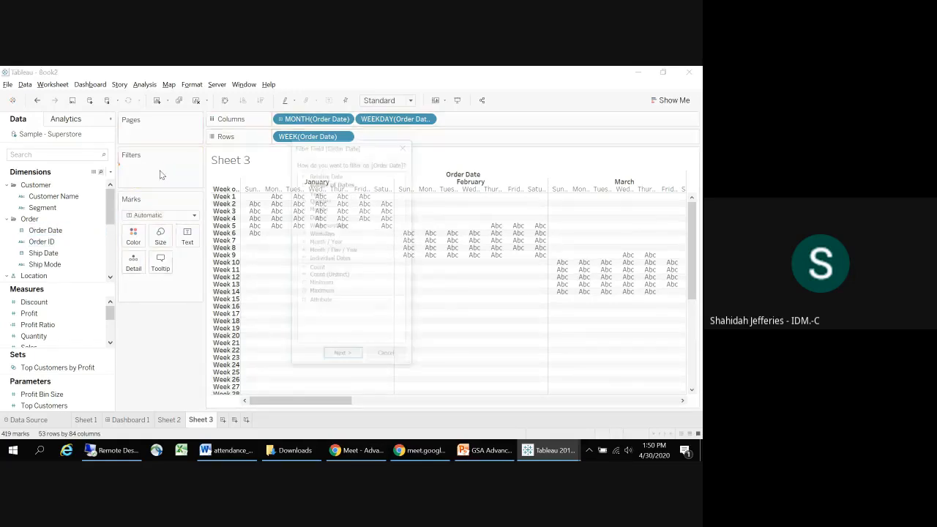
click(322, 242)
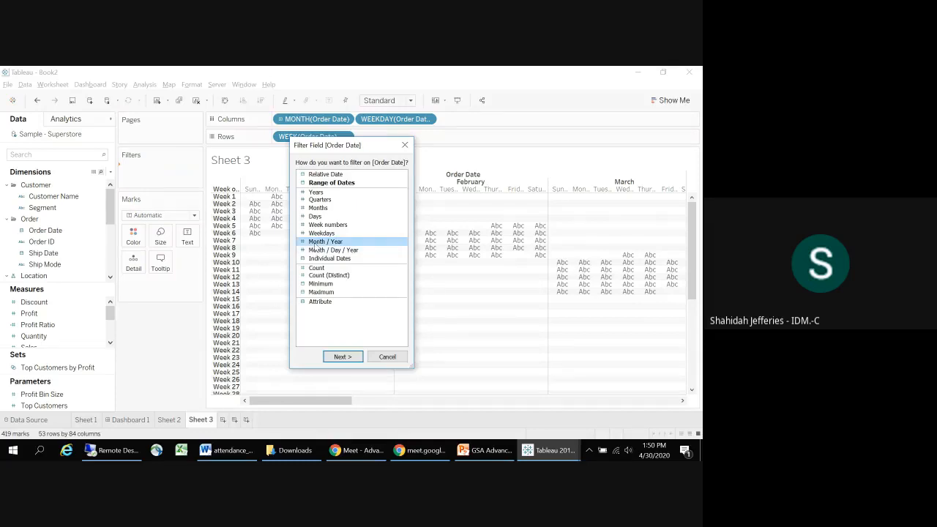
click(341, 358)
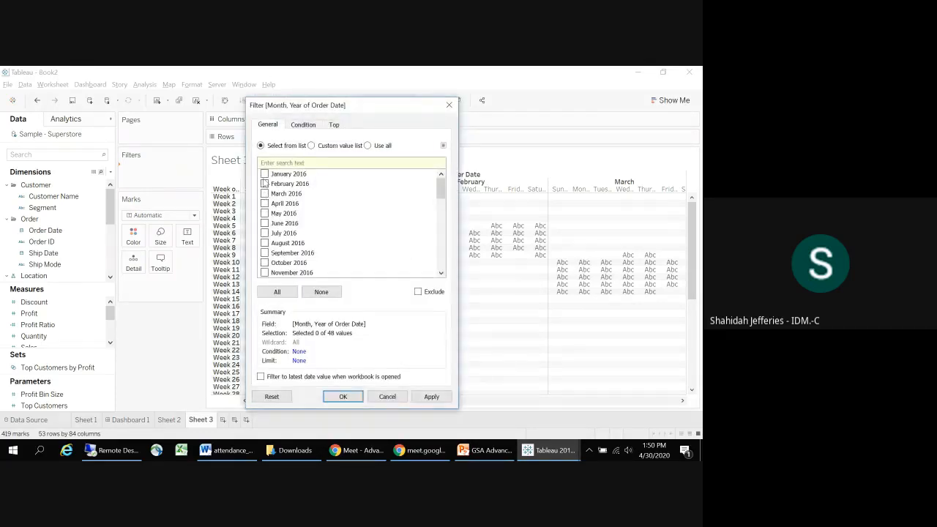
click(341, 397)
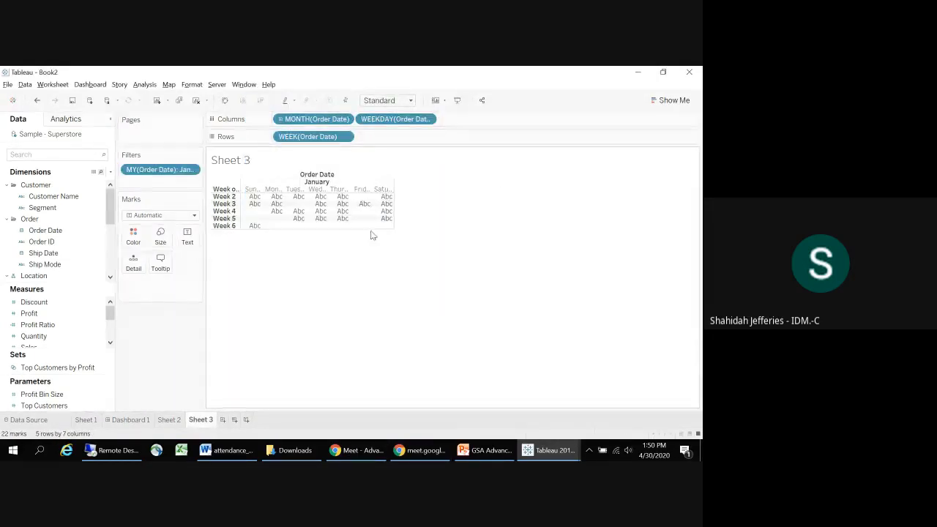
Step: Enlarge the calendar table by making its week rows taller and its weekday columns wider
drag(371, 229, 404, 263)
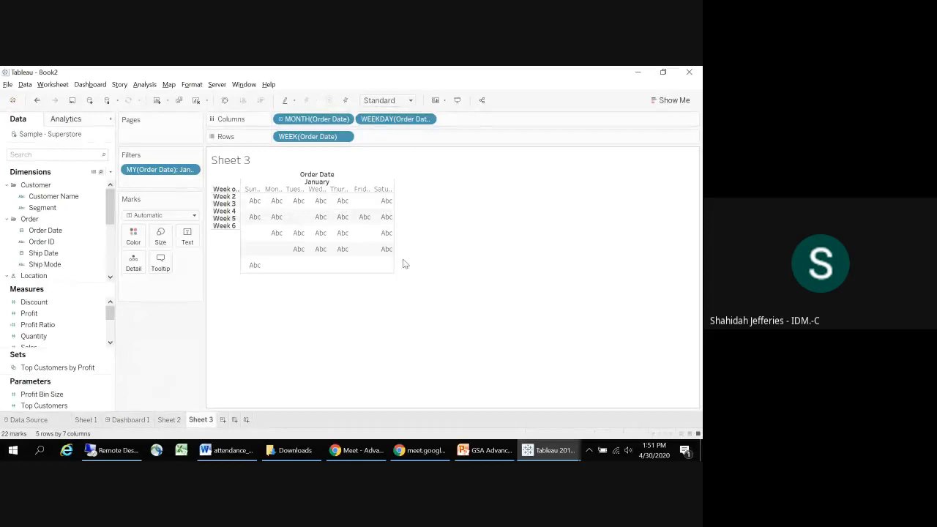
click(394, 217)
click(396, 215)
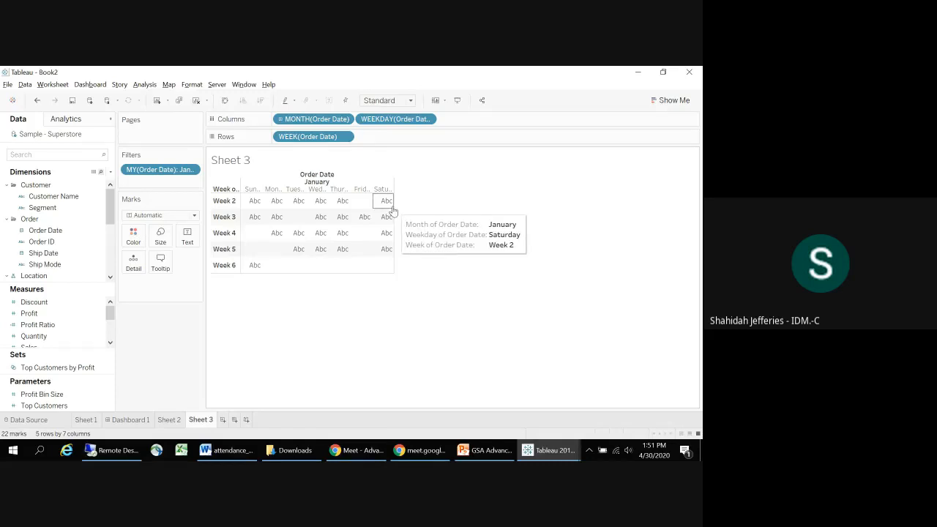
drag(448, 231, 469, 241)
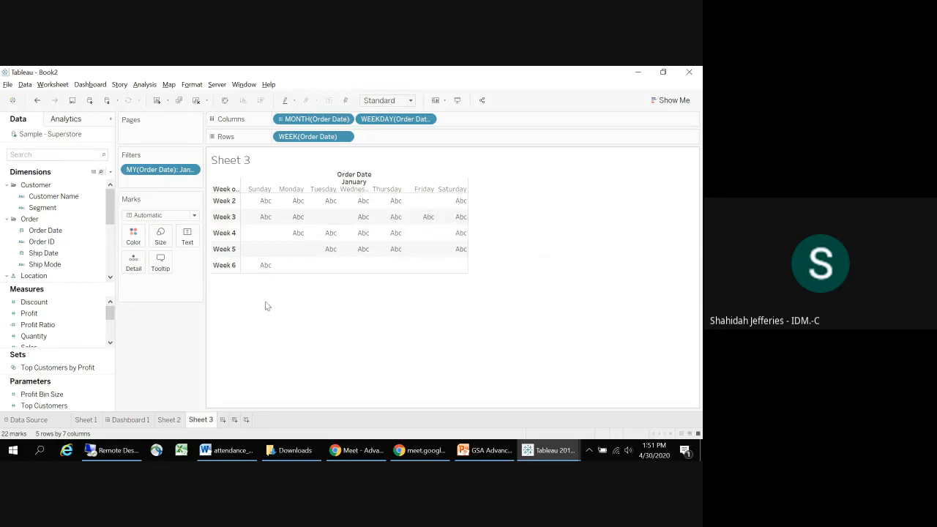
Step: Add Order Date as discrete Day and show it as the text in the calendar cells
click(71, 243)
drag(51, 230, 393, 139)
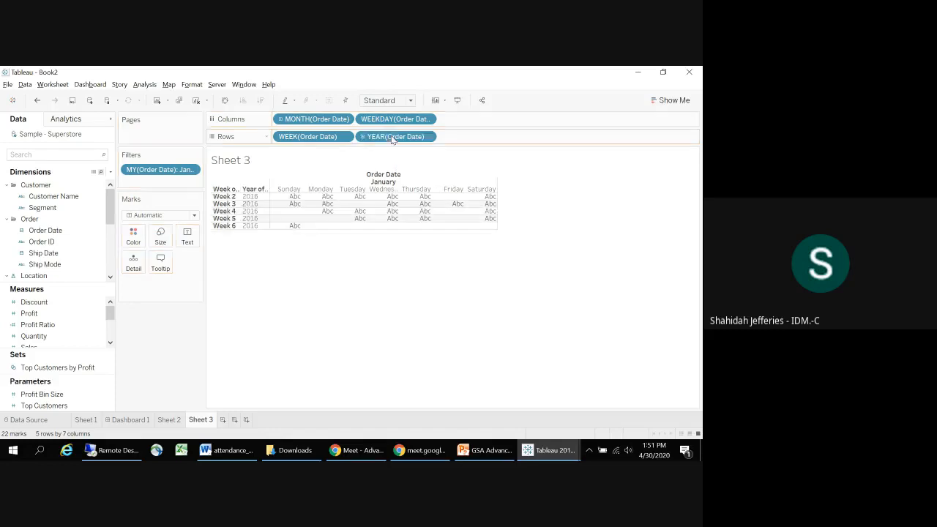
click(427, 138)
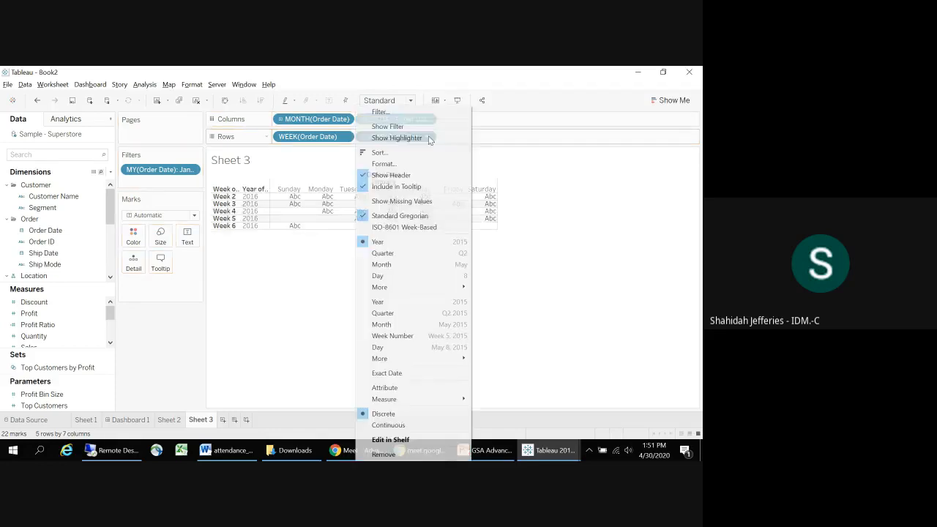
click(386, 276)
drag(388, 137, 191, 242)
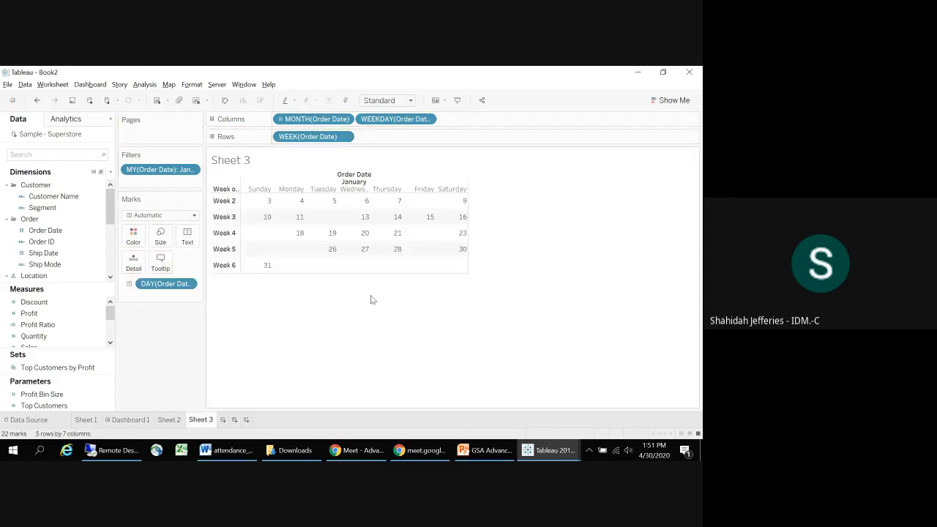
mouse_move(397, 219)
mouse_move(305, 243)
Step: Add the Microsoft Excel file My_Calendar.xlsx as a second connection in the Sample - Superstore data source
click(28, 420)
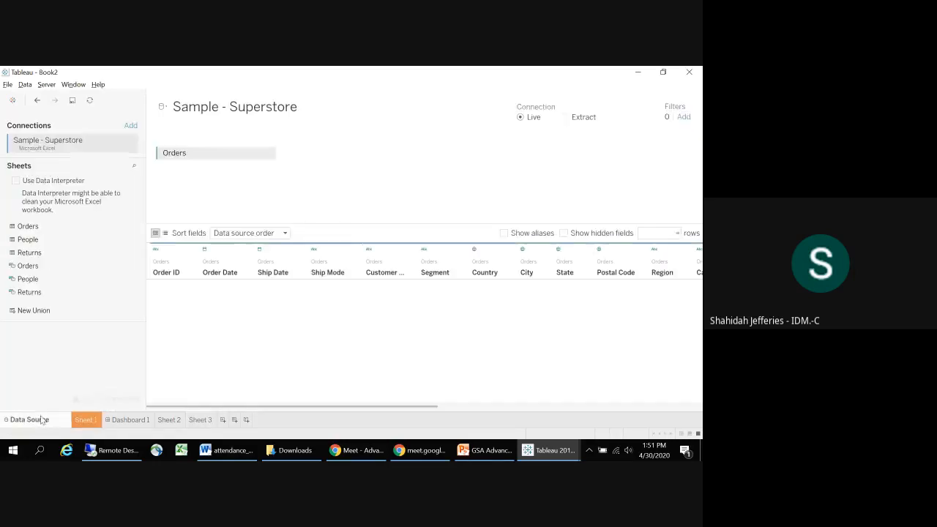
click(131, 127)
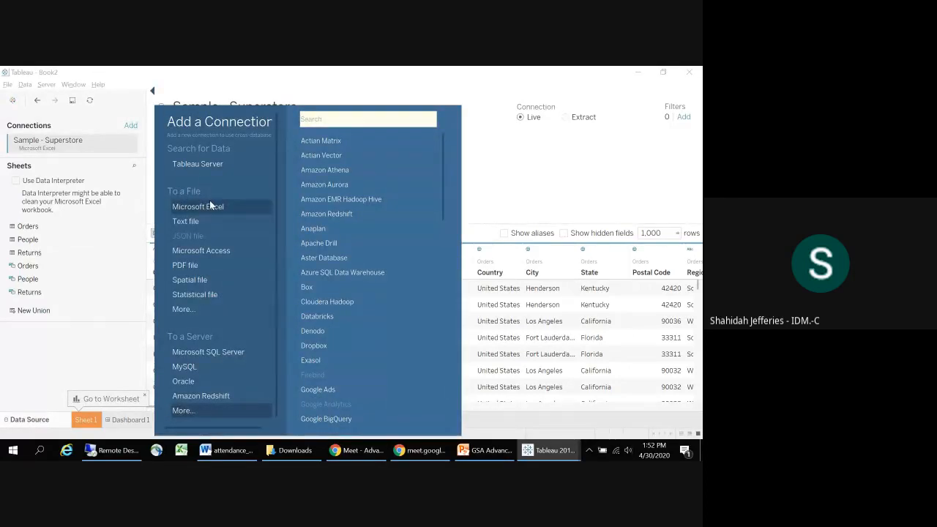
click(209, 202)
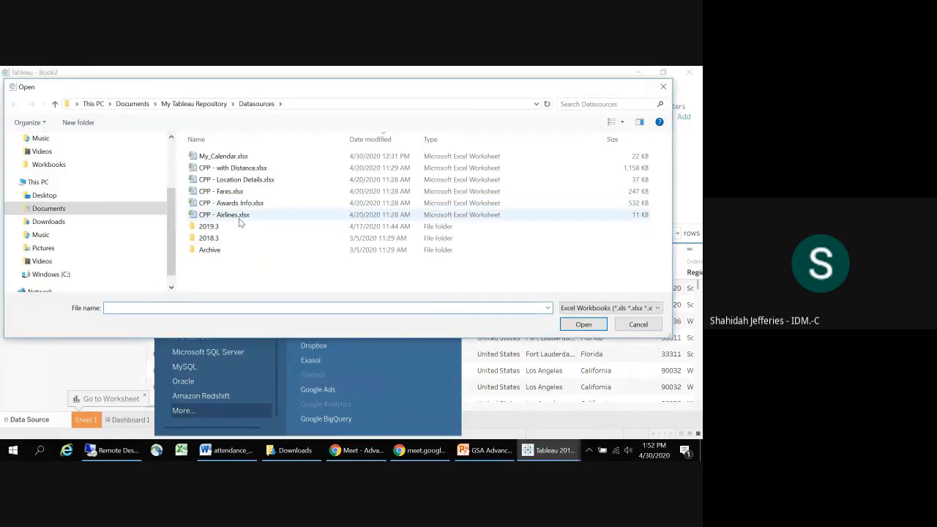
click(227, 156)
click(575, 325)
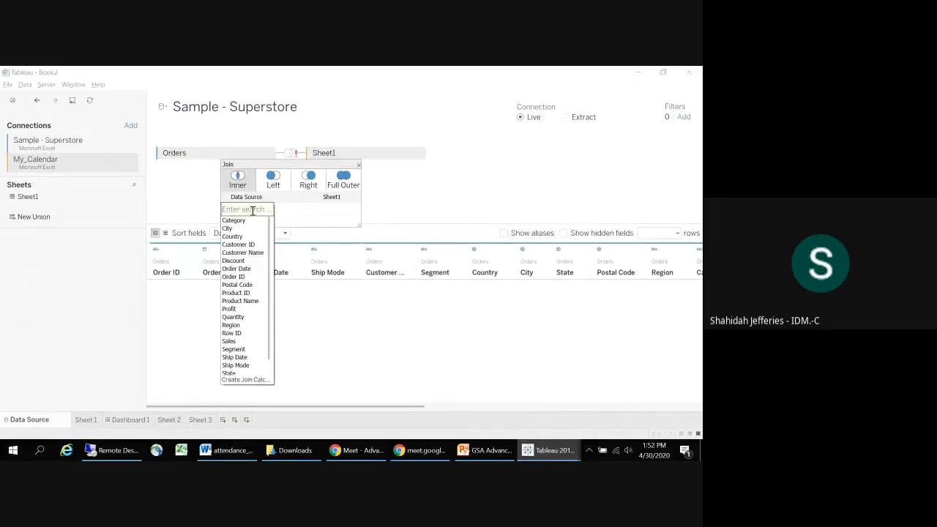
Step: Join Orders to the calendar's Sheet1 with a left join on Order Date equal to My Calendar Date
click(239, 269)
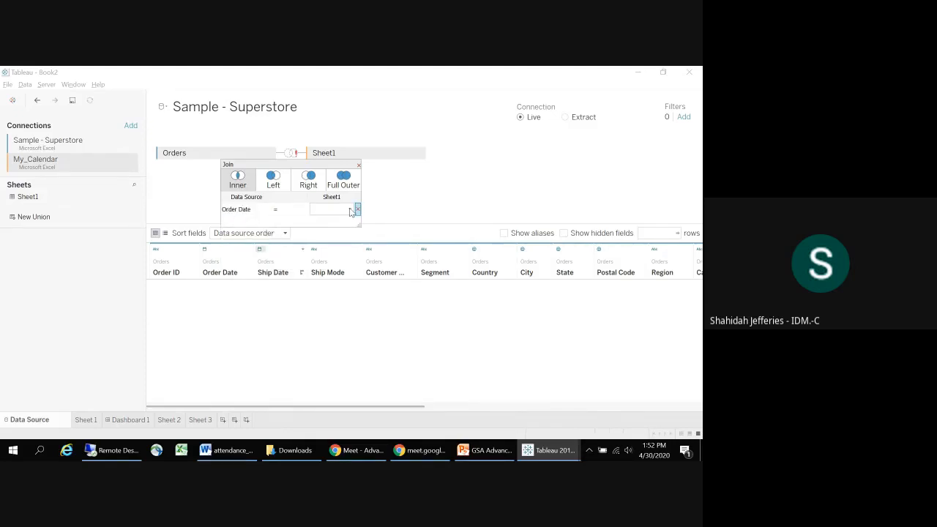
click(351, 210)
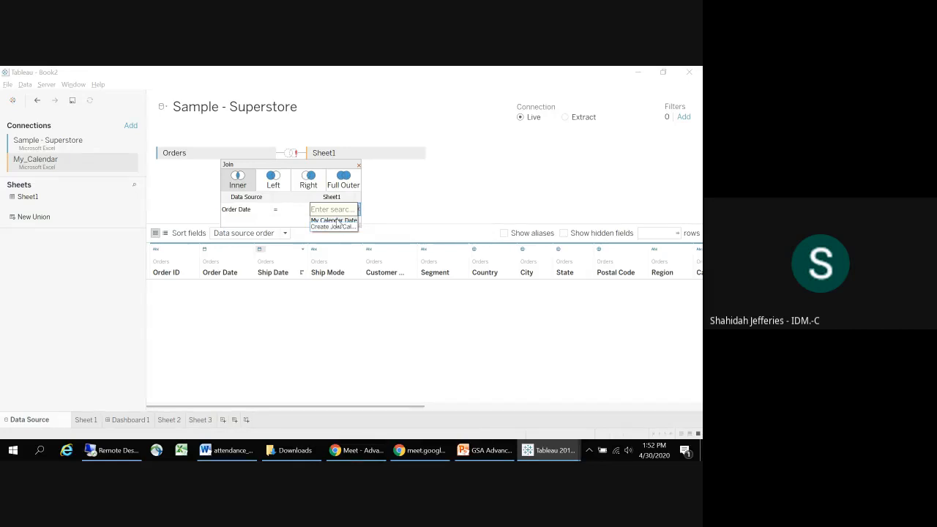
click(333, 220)
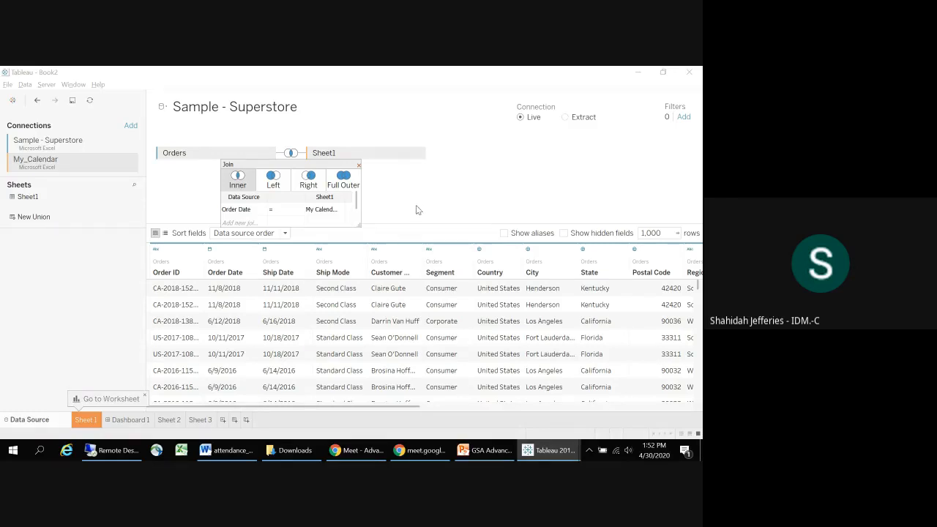
click(270, 180)
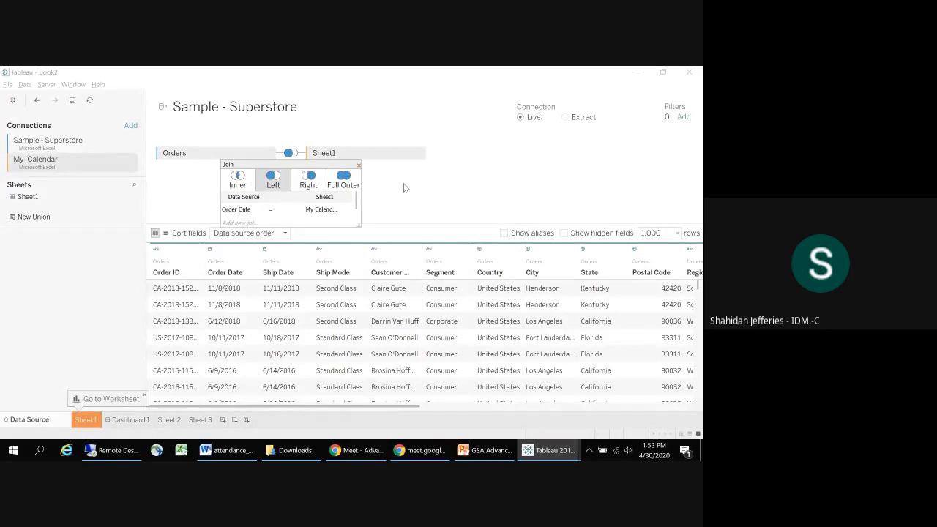
Step: Return to the worksheet Sheet 3 and rename it Calendar
click(199, 420)
double_click(198, 420)
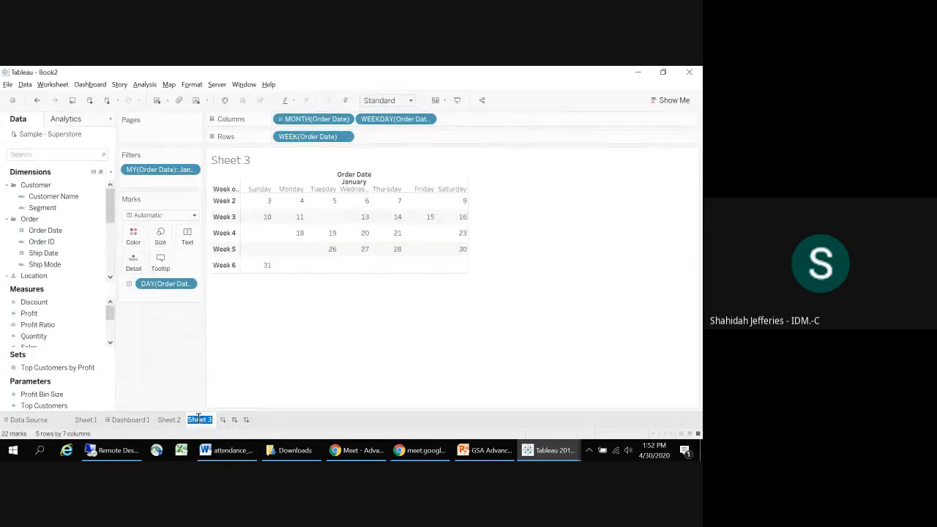
text(Calendar)
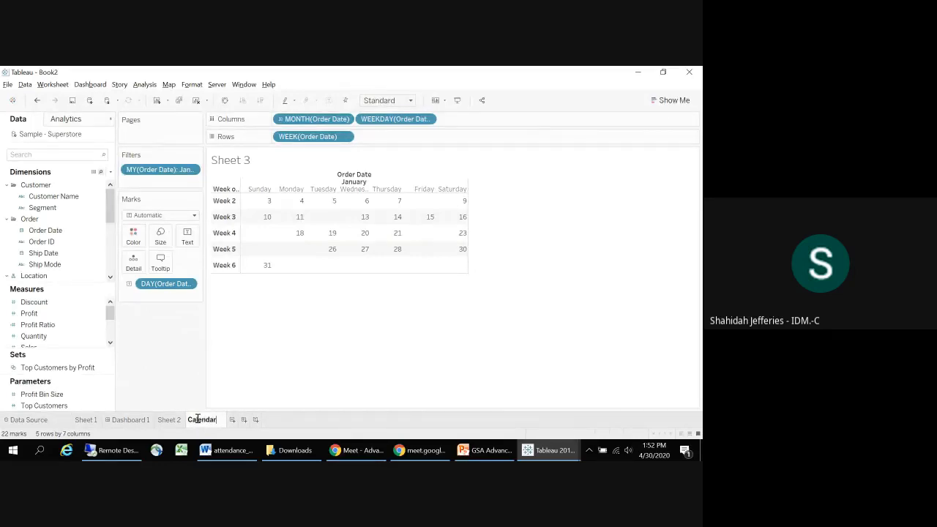
Step: Confirm the sheet name Calendar, and change the join between Orders and the calendar's Sheet1 in the data source to Full Outer
key(Return)
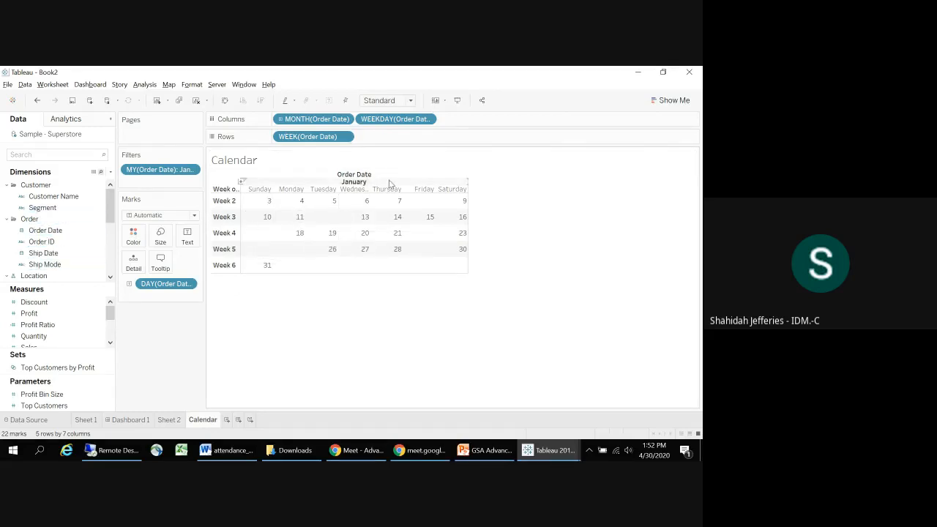
click(51, 421)
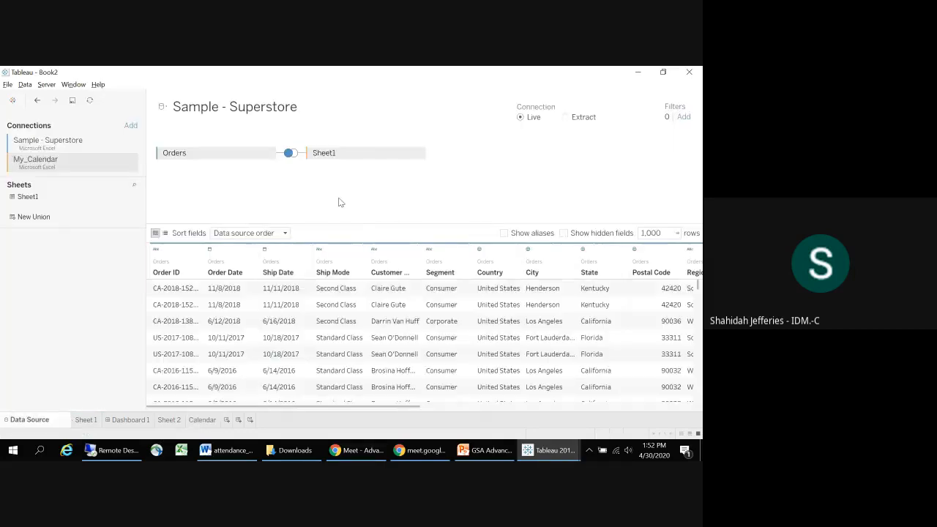
click(290, 152)
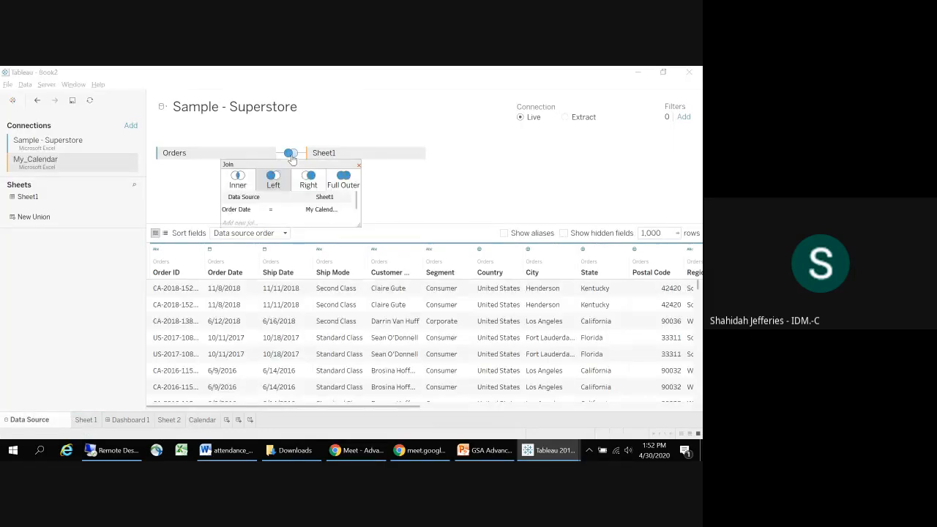
click(354, 181)
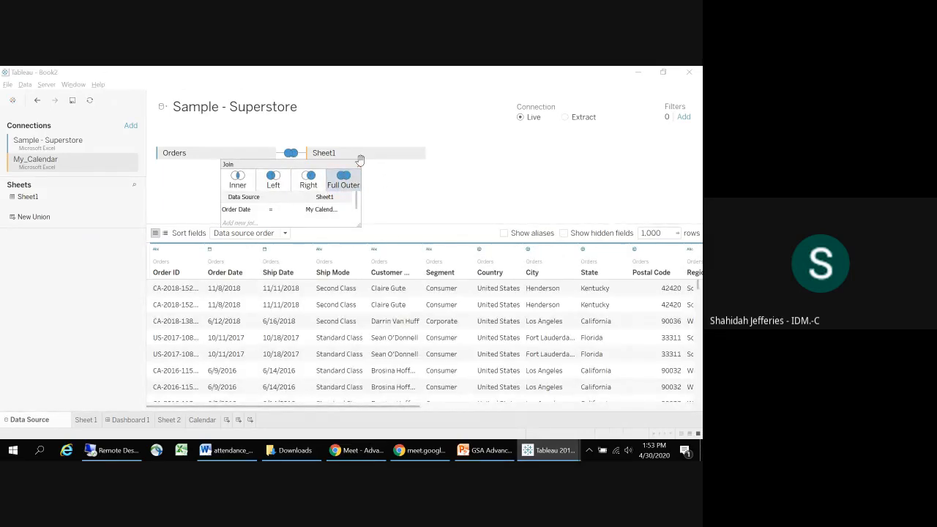
click(358, 165)
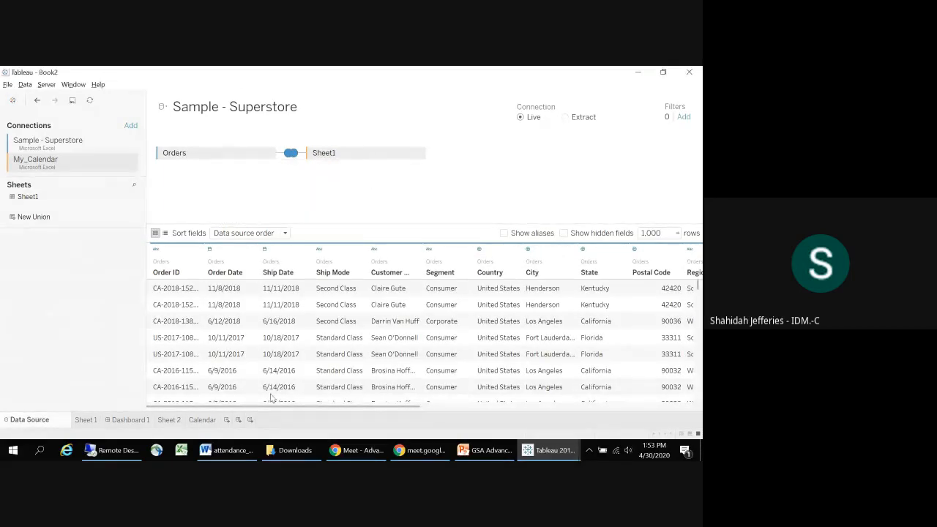
Step: Launch Microsoft Excel
click(183, 450)
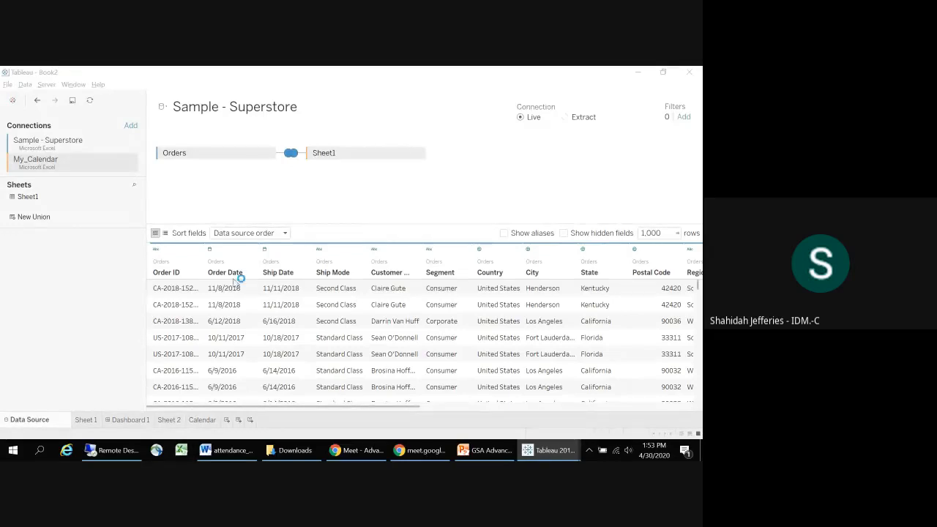
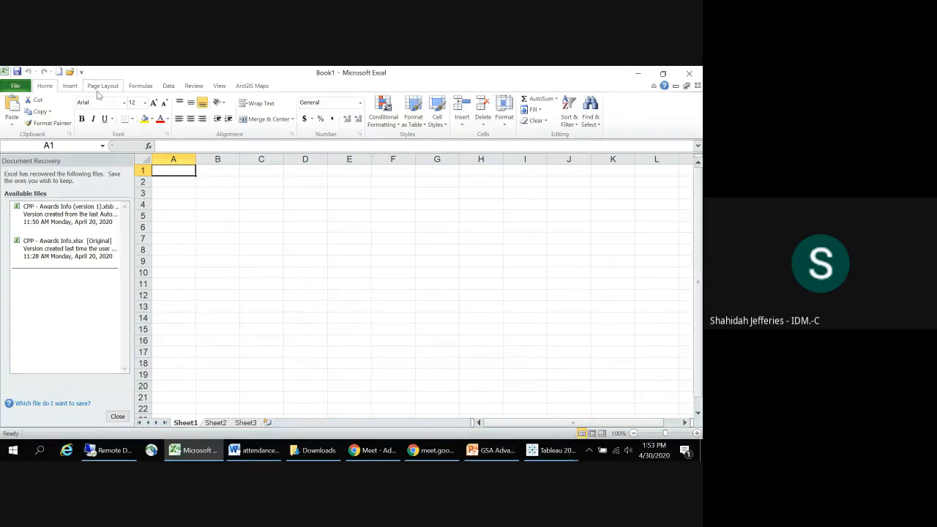
Step: Open My_Calendar.xlsx from the Datasources folder of My Tableau Repository and enable editing
click(14, 87)
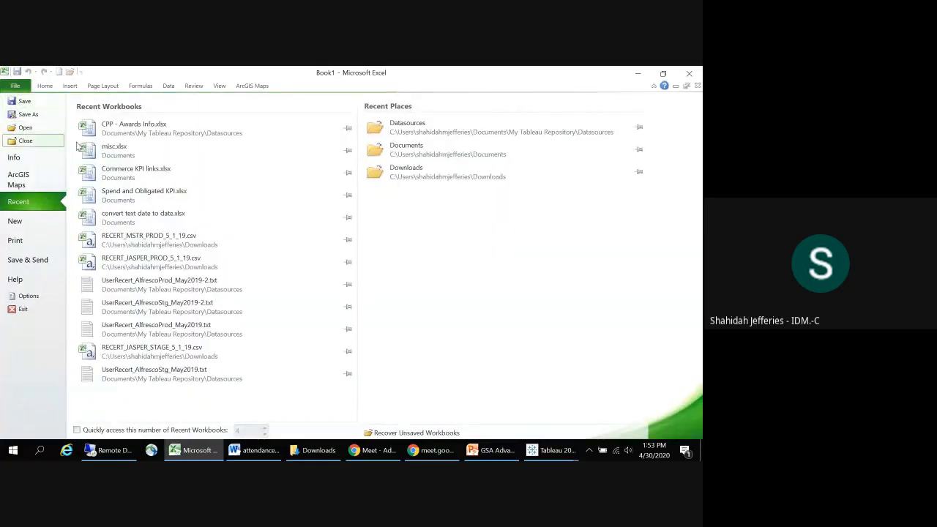
click(34, 131)
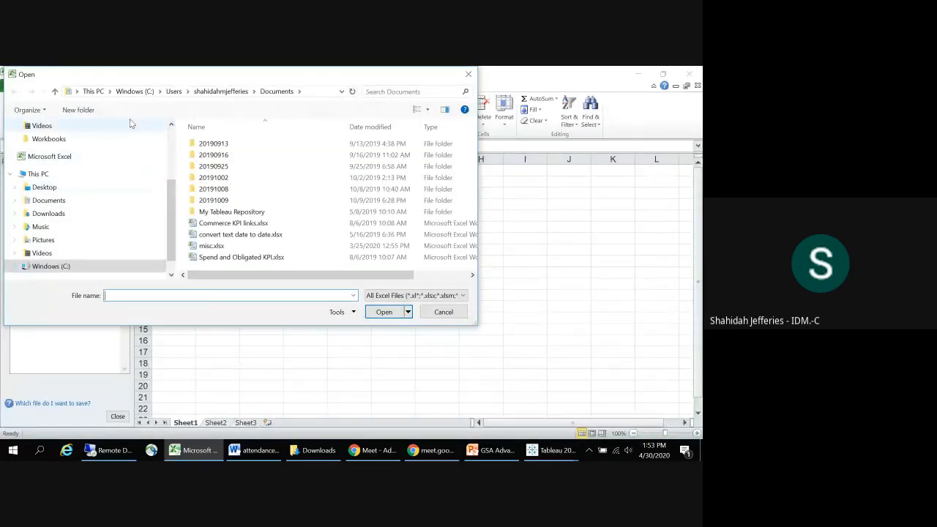
click(16, 201)
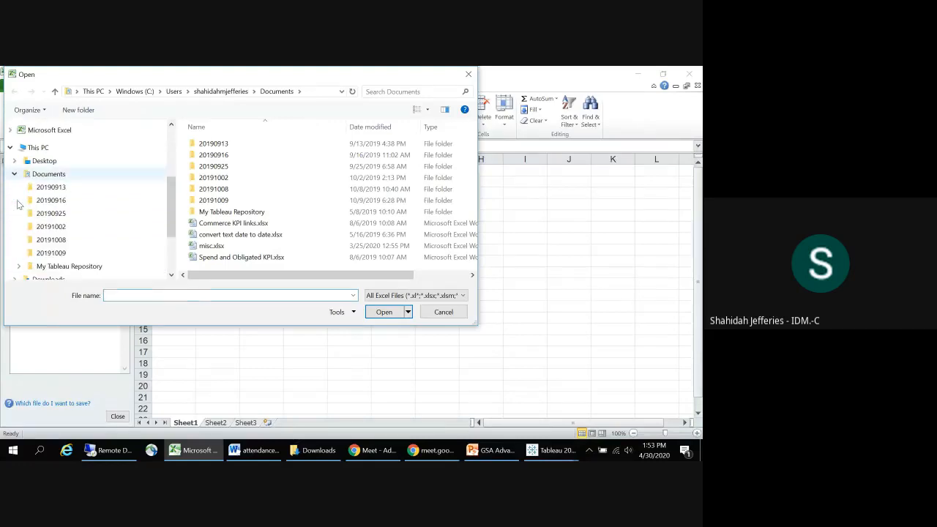
drag(173, 218, 172, 242)
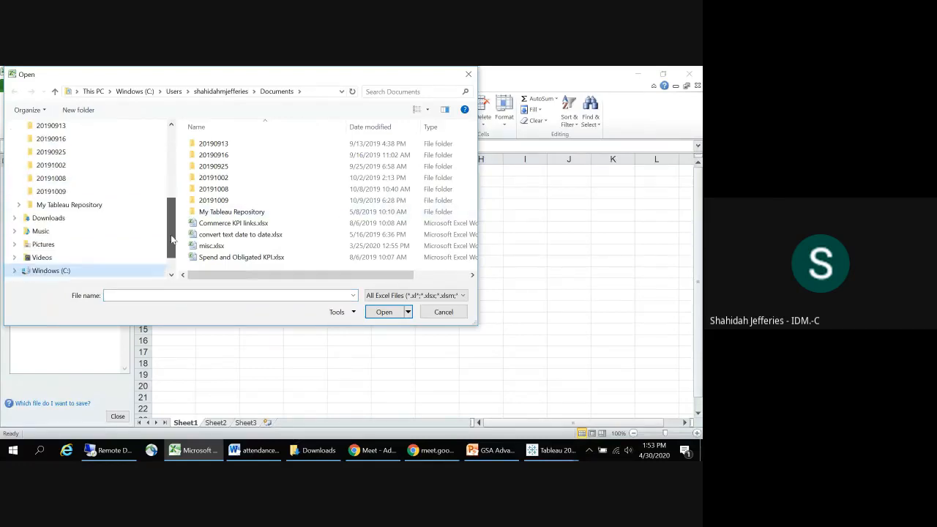
click(20, 206)
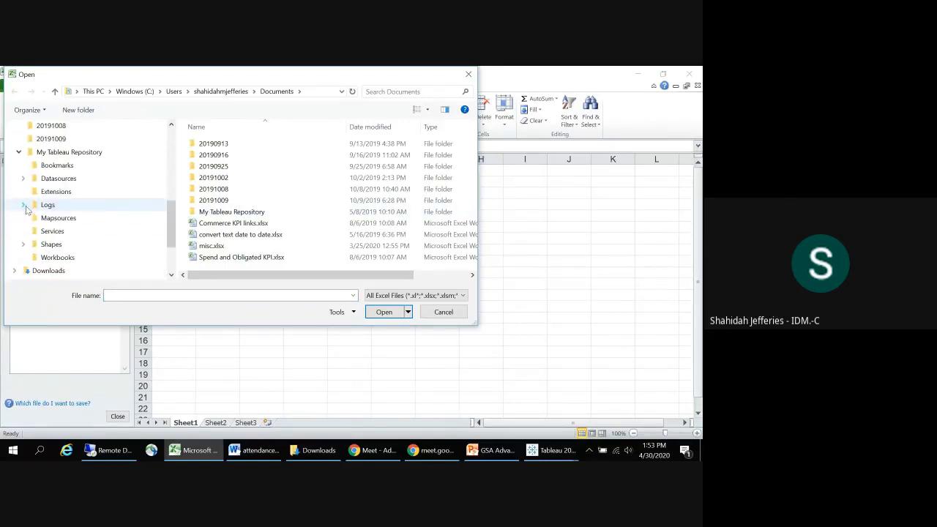
click(70, 179)
click(223, 143)
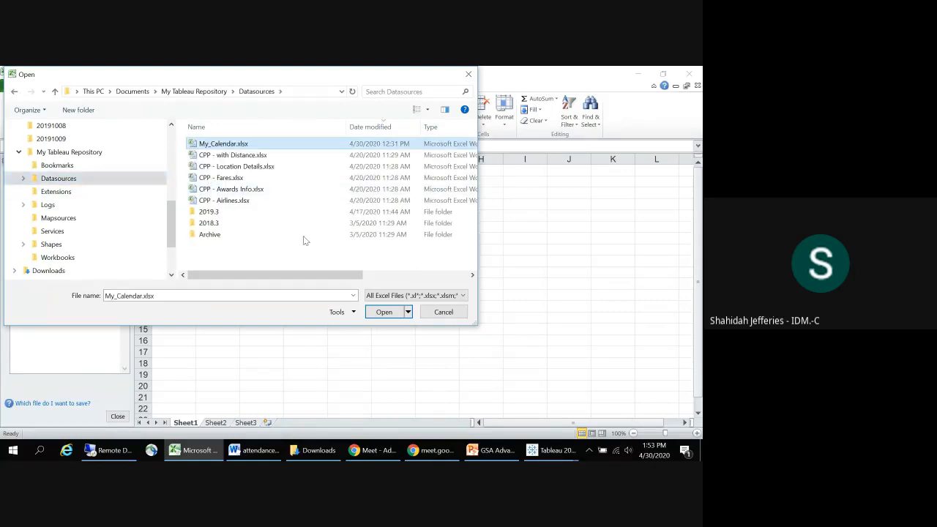
click(395, 316)
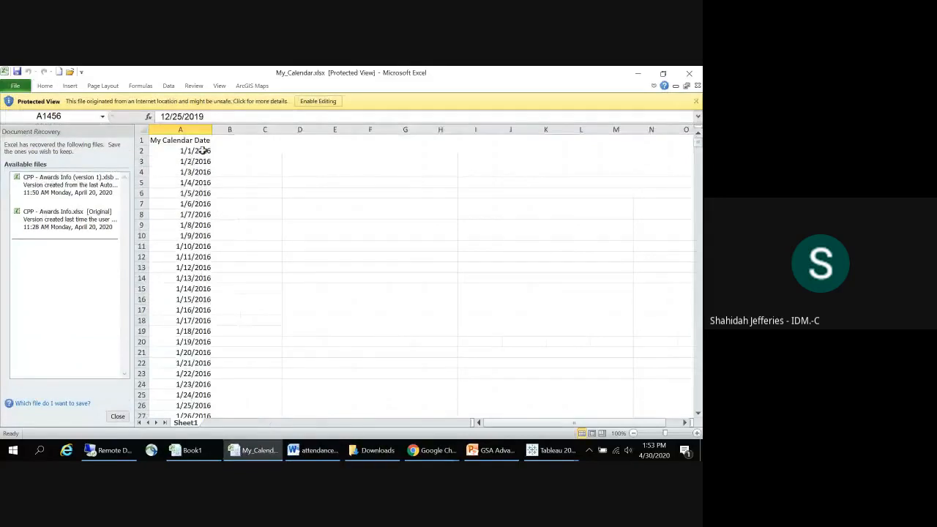
click(311, 104)
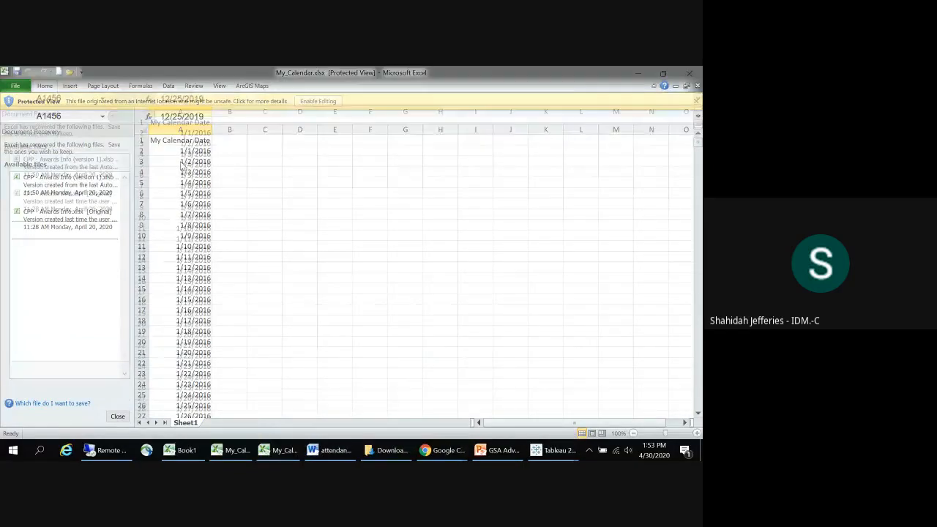
Step: Enter the date 1/1/2020 in cell C2 of the calendar sheet
click(267, 182)
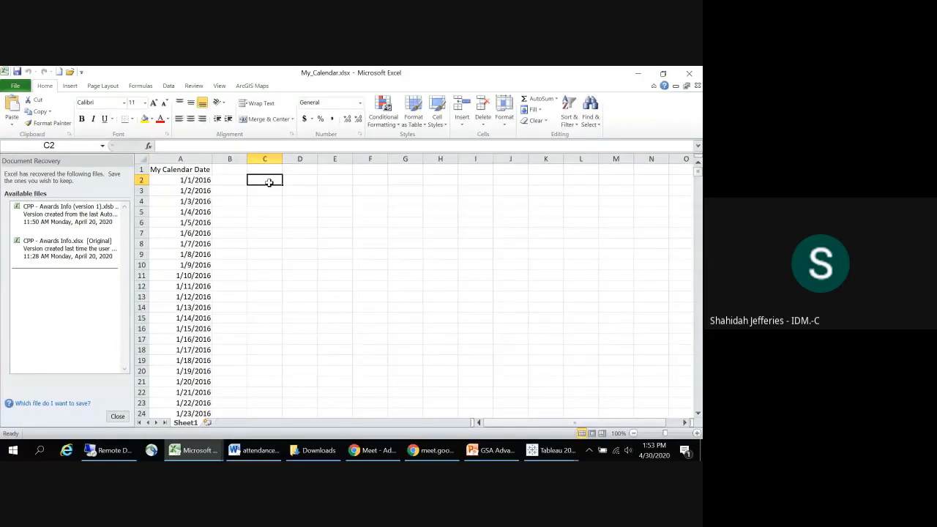
text(1/1/)
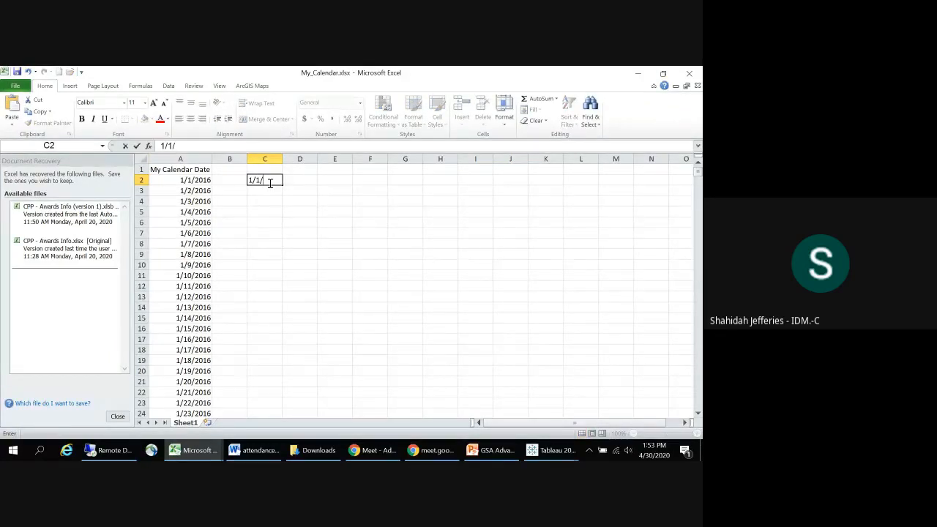
text(20)
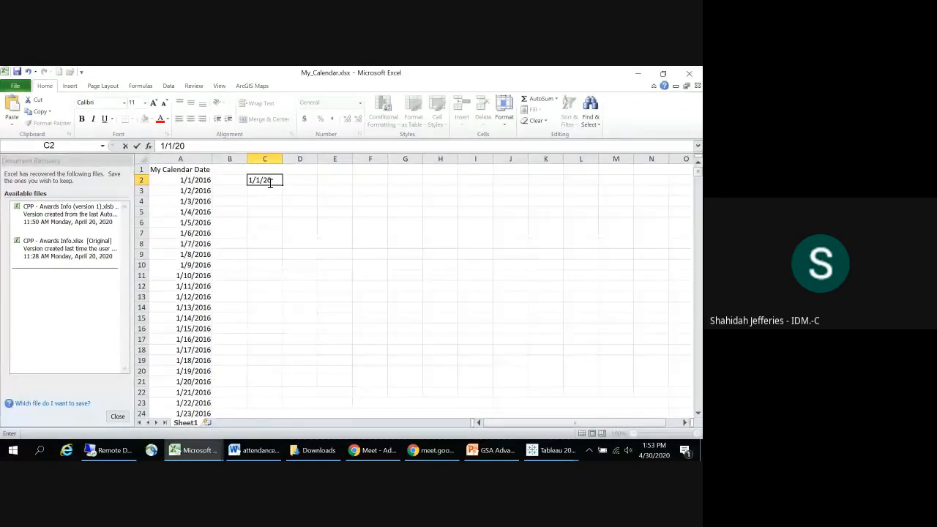
text(20)
key(Return)
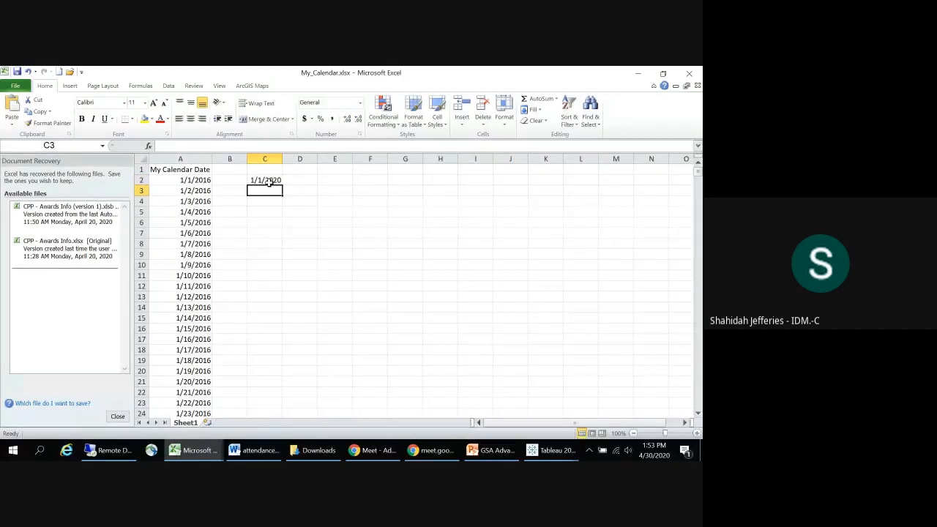
Step: Fill the date series from C2 down to C21 and auto-fit the width of column C
click(275, 178)
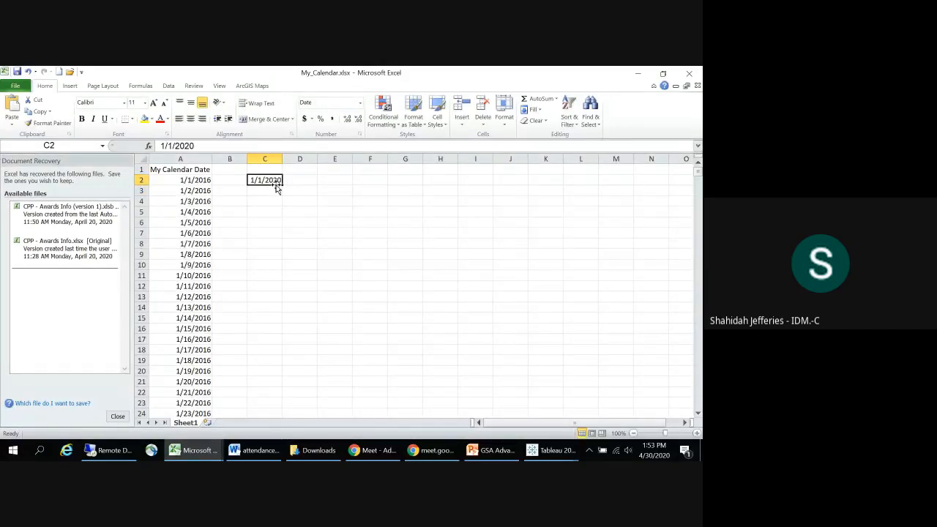
drag(284, 183, 302, 386)
click(335, 276)
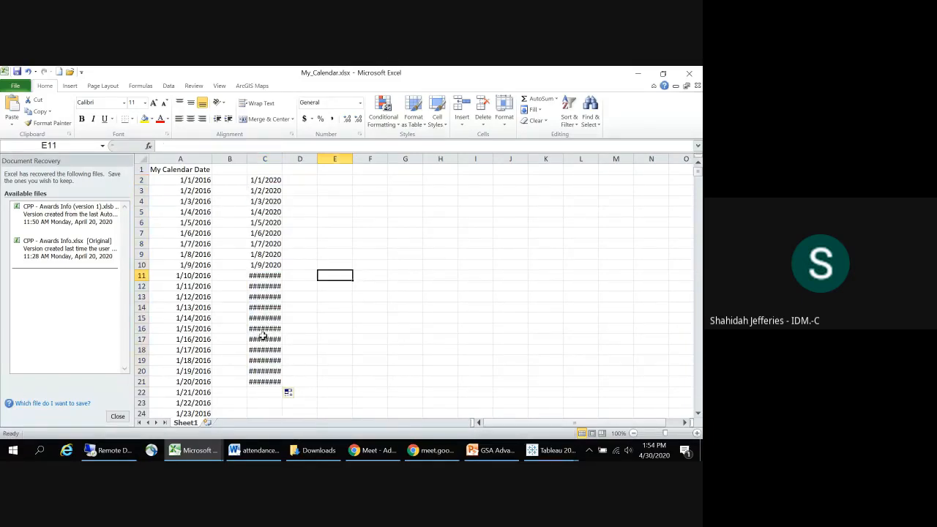
double_click(281, 158)
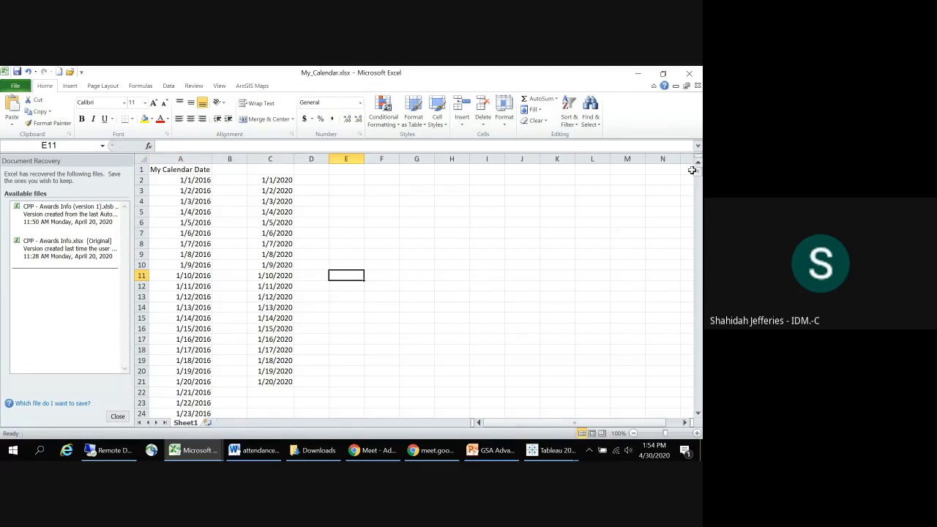
Step: Close My_Calendar.xlsx without saving the changes and switch back to Tableau
drag(698, 170, 683, 115)
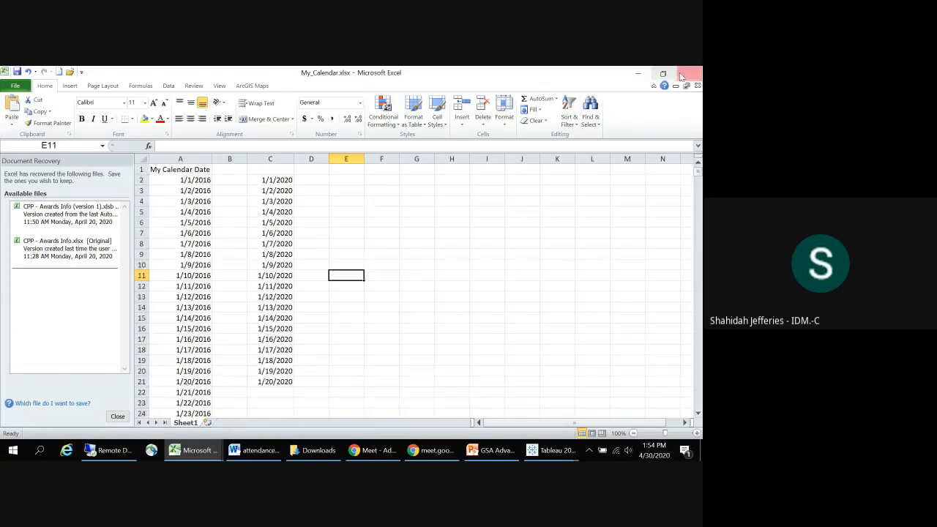
click(688, 76)
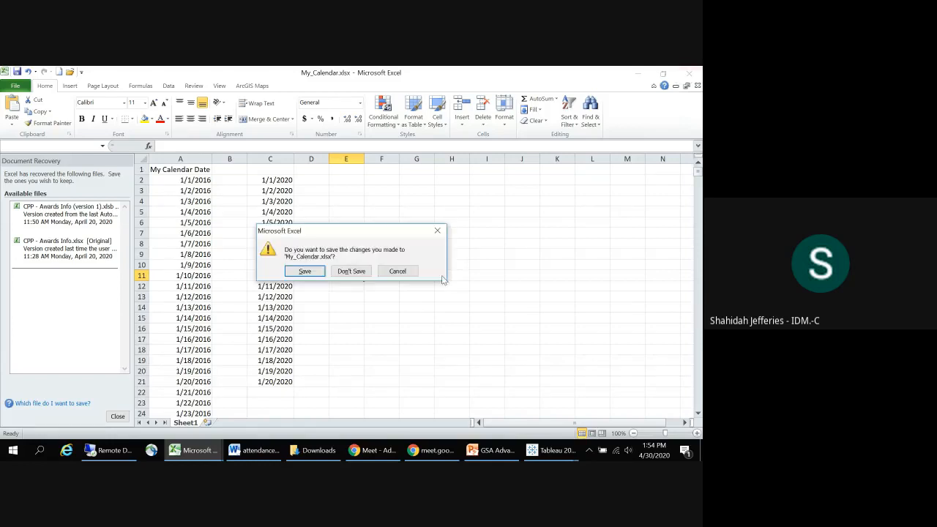
click(349, 270)
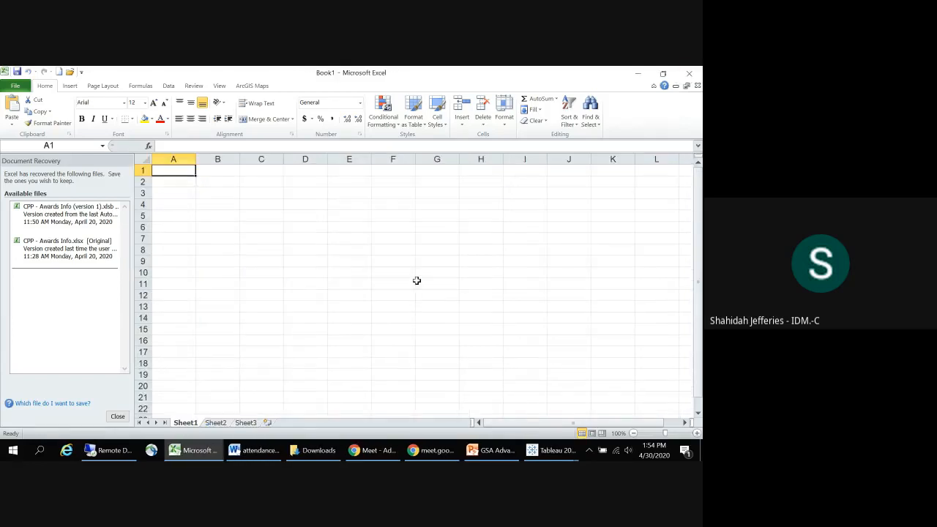
key(alt+Tab)
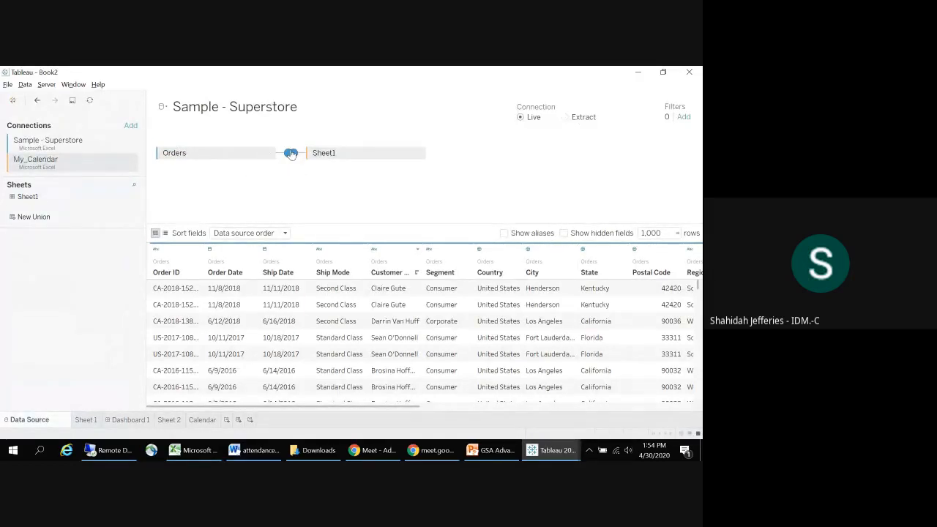
Step: Create a new worksheet after Calendar and place My Calendar Date on Columns
click(202, 419)
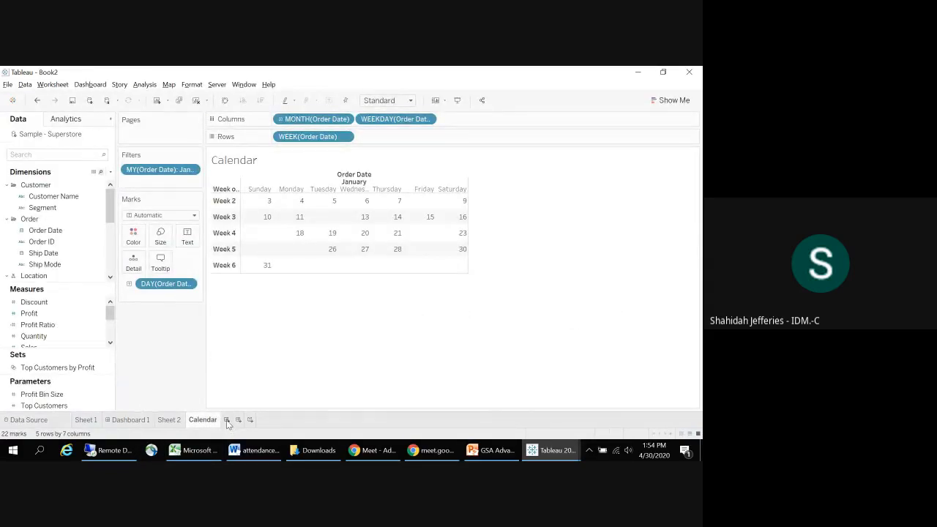
click(226, 420)
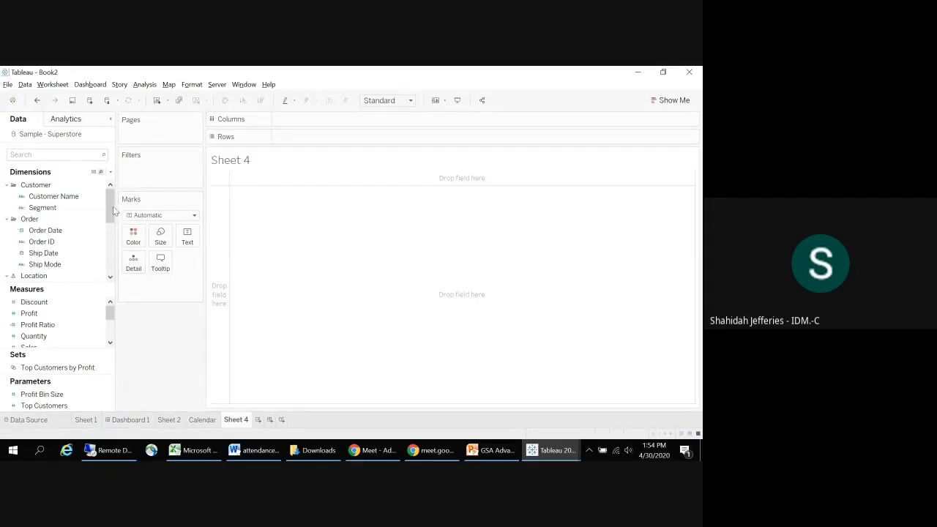
drag(113, 206, 107, 244)
click(32, 243)
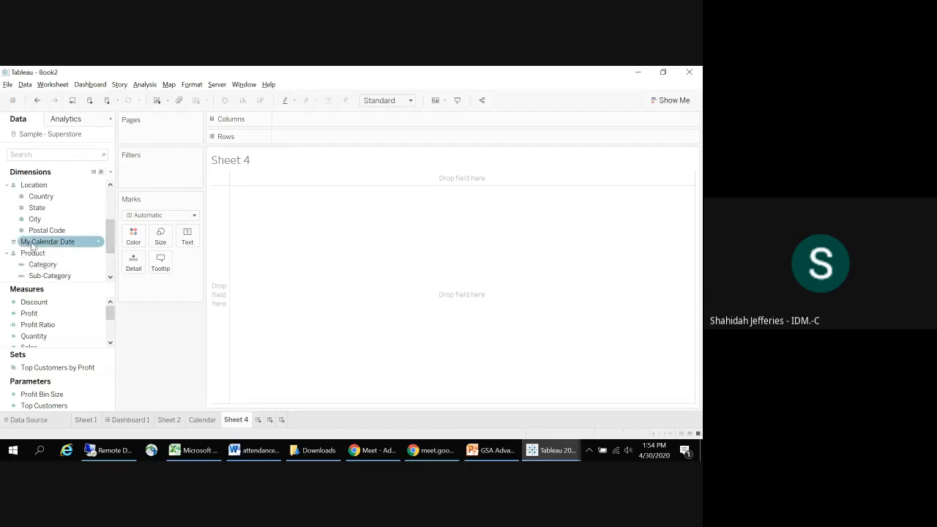
drag(25, 246, 279, 121)
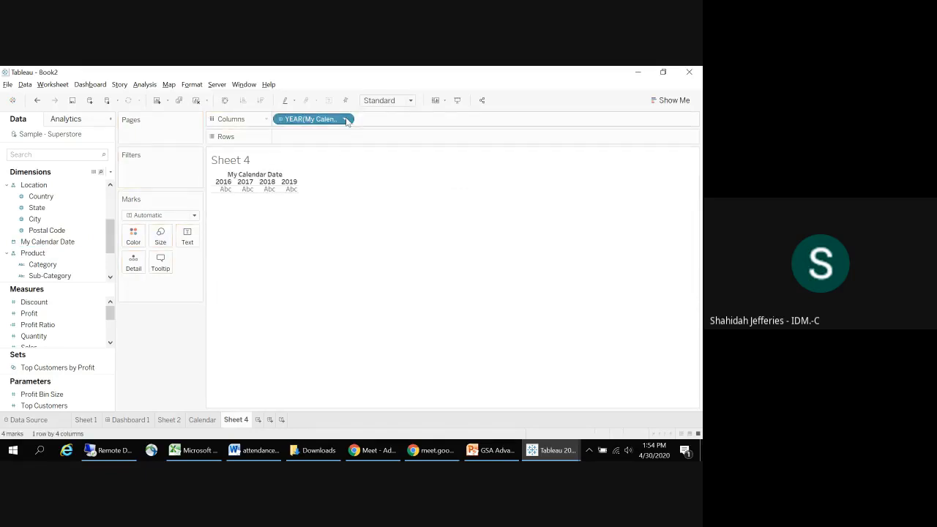
Step: Try My Calendar Date on Columns as a continuous month, and undo the change
click(346, 120)
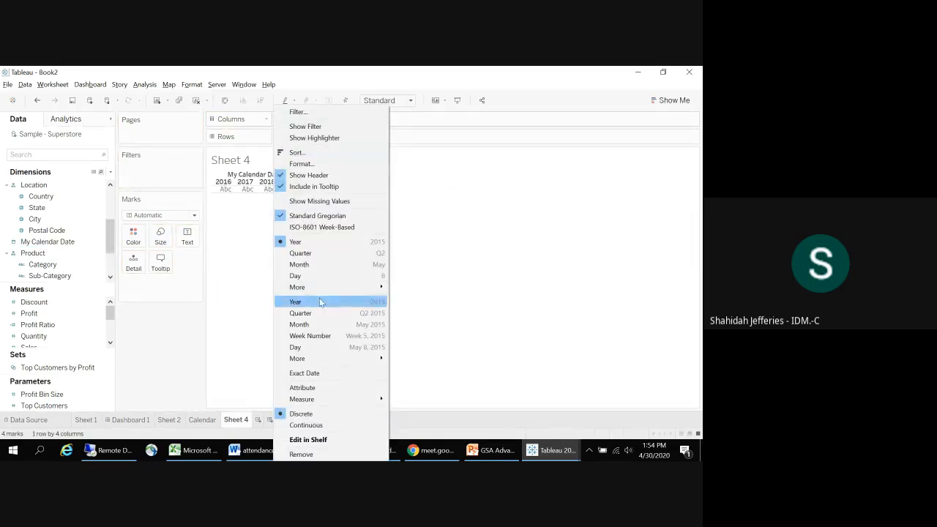
click(318, 322)
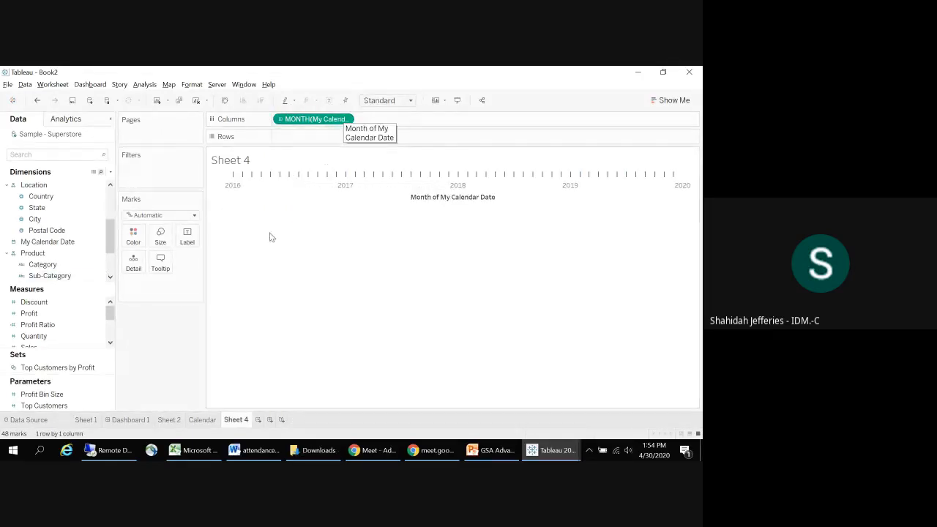
click(37, 100)
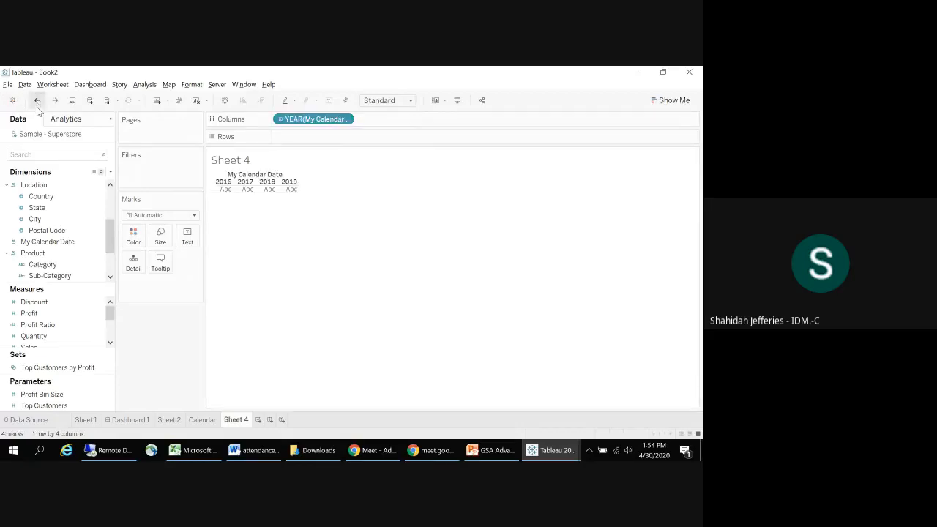
Step: Check the data type of the My Calendar Date column in the data source
click(27, 421)
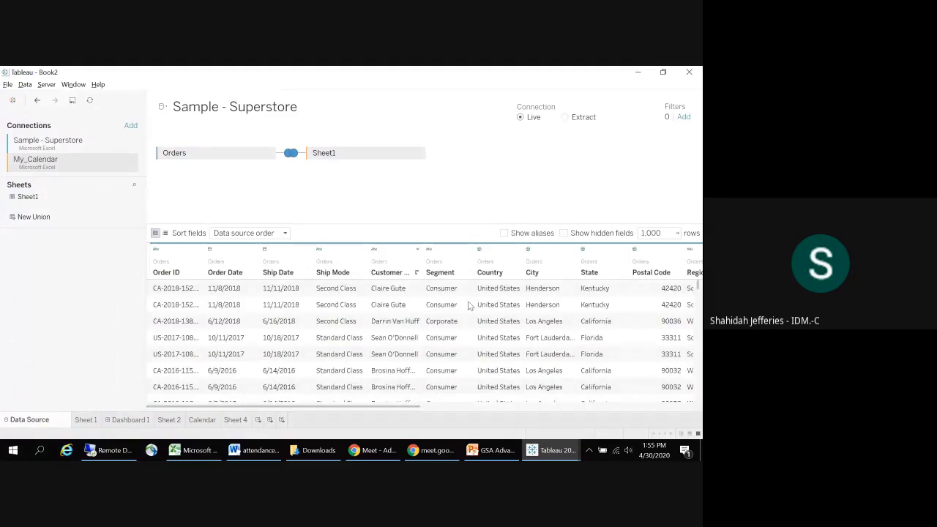
drag(367, 402, 699, 436)
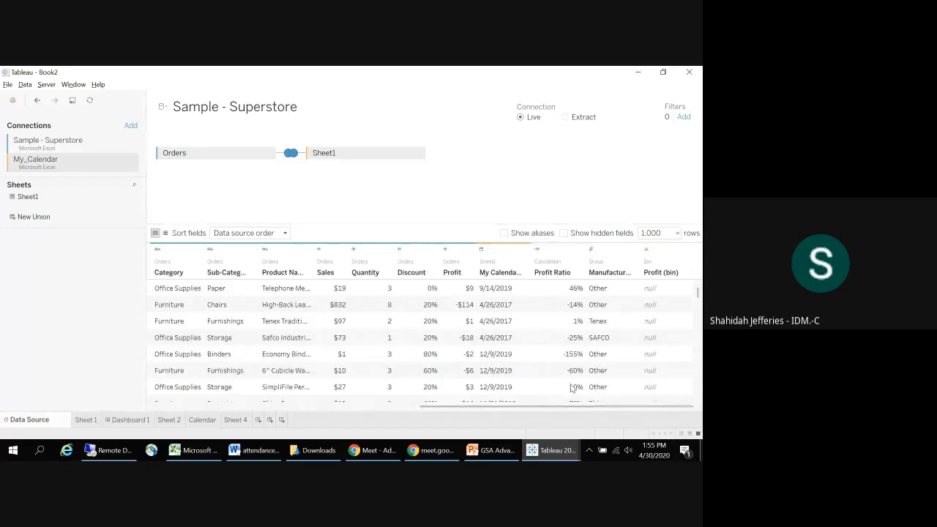
click(481, 249)
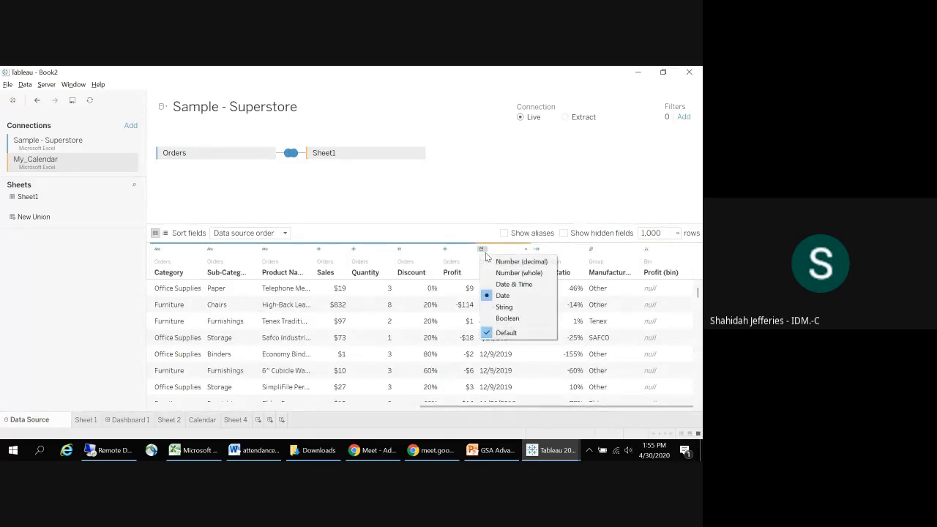
click(436, 200)
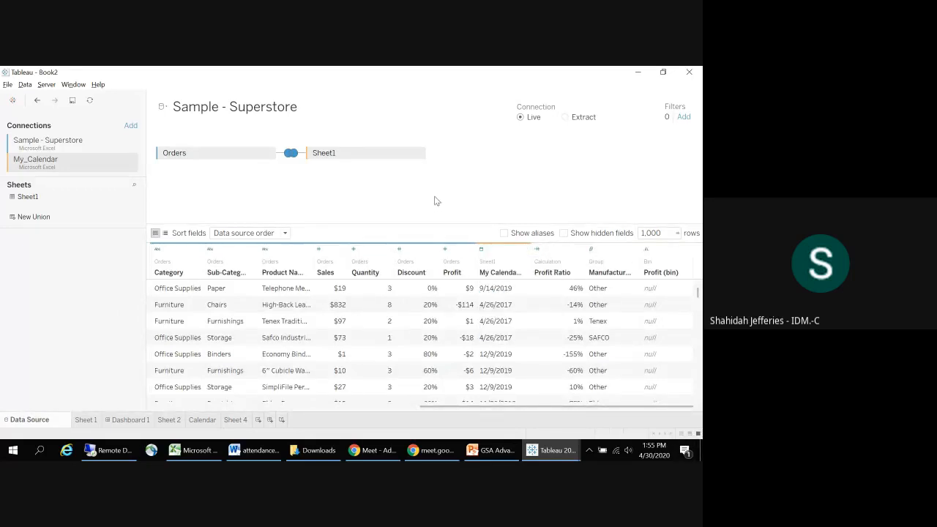
key(alt+Tab)
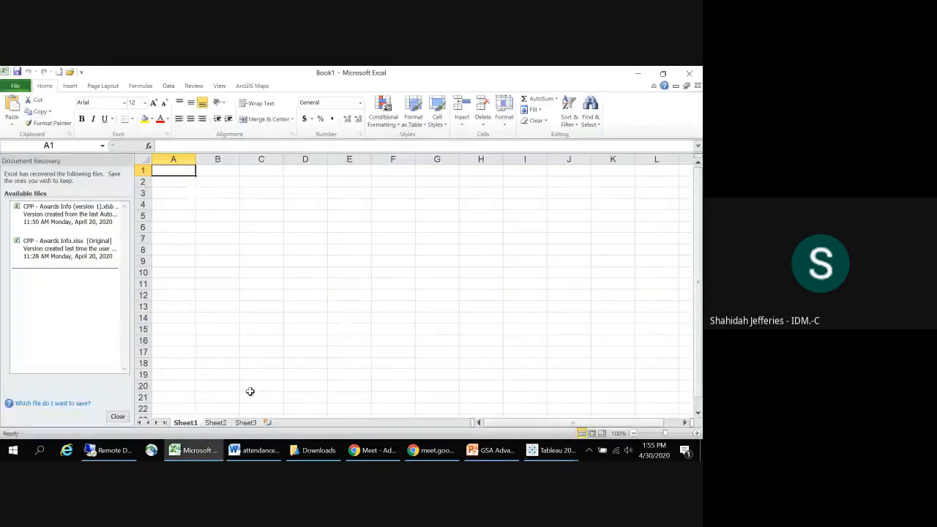
key(alt+Tab)
key(alt+Tab)
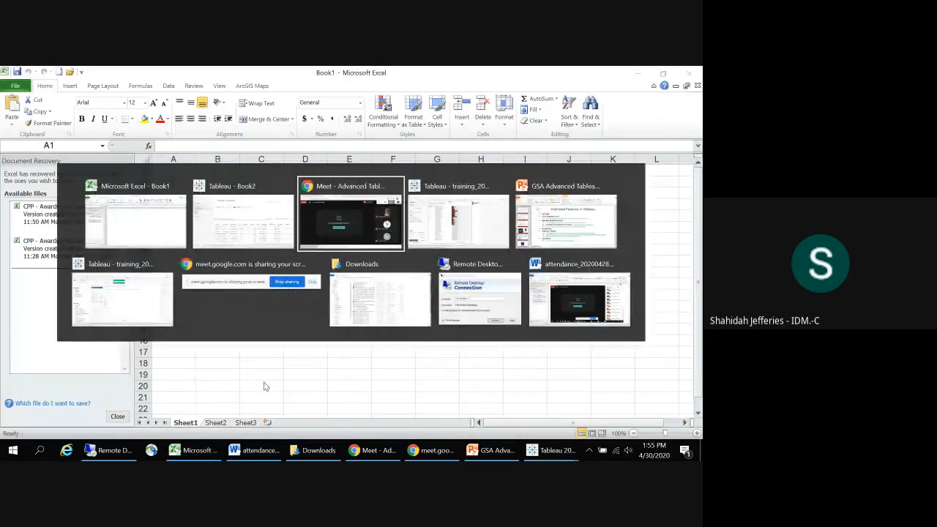
key(alt+Tab)
key(alt+Tab)
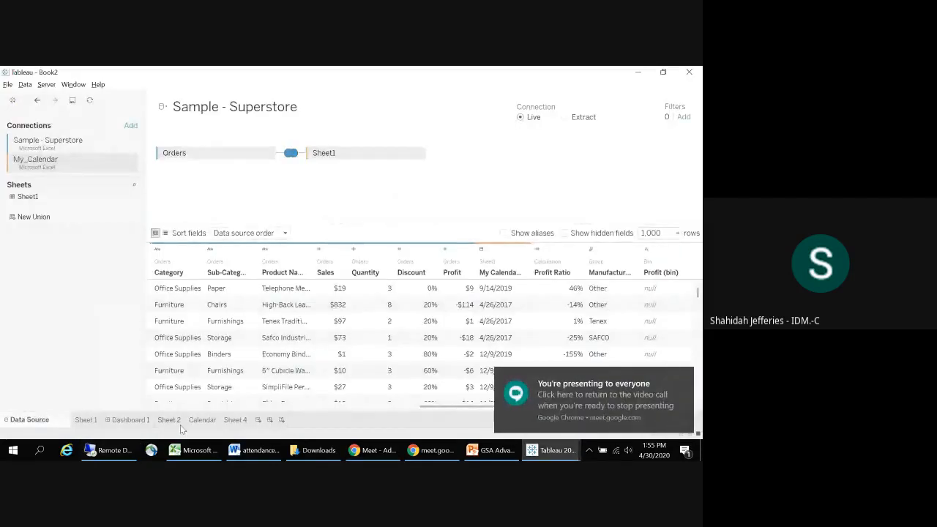
Step: On the Calendar worksheet, replace the month of Order Date on Columns with My Calendar Date
click(202, 420)
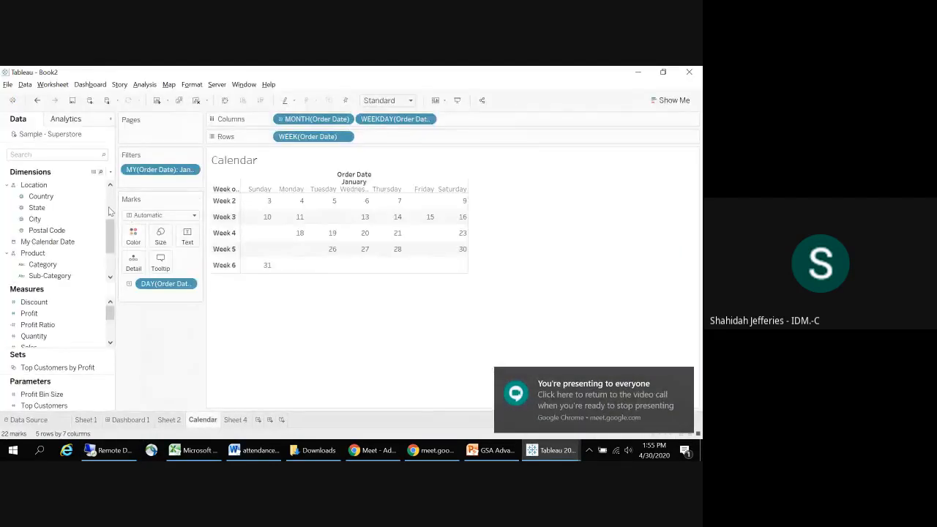
click(46, 244)
drag(46, 245, 303, 123)
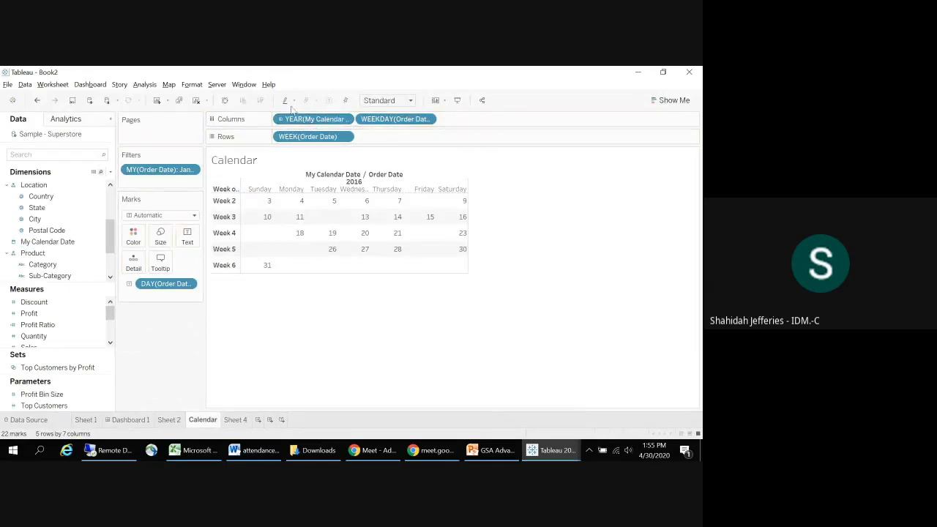
Step: On Columns, show My Calendar Date as discrete month and replace the weekday of Order Date with the weekday of My Calendar Date
click(345, 120)
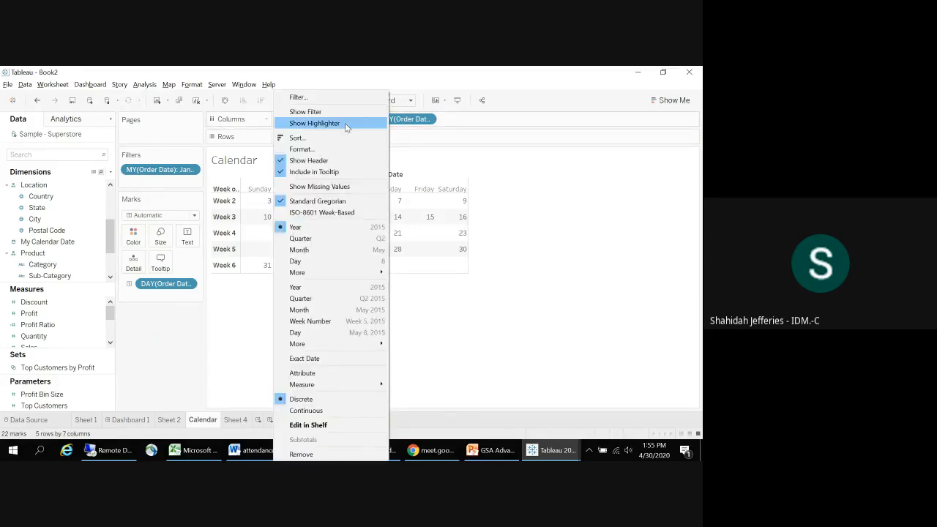
click(336, 249)
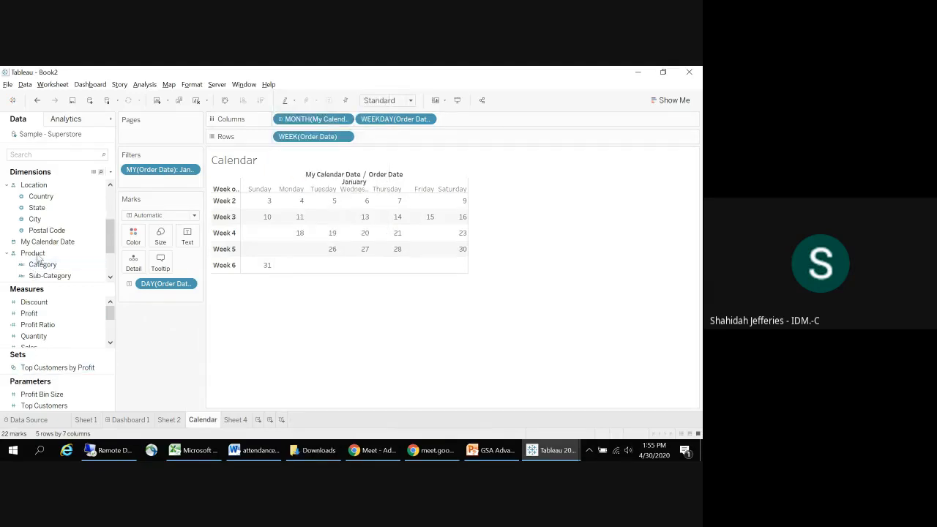
drag(44, 242, 399, 120)
click(427, 118)
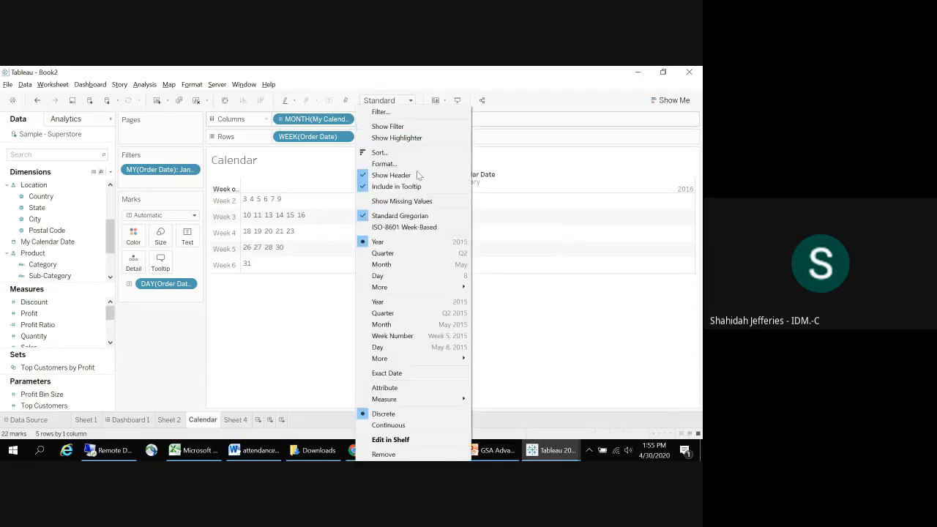
mouse_move(402, 287)
click(483, 291)
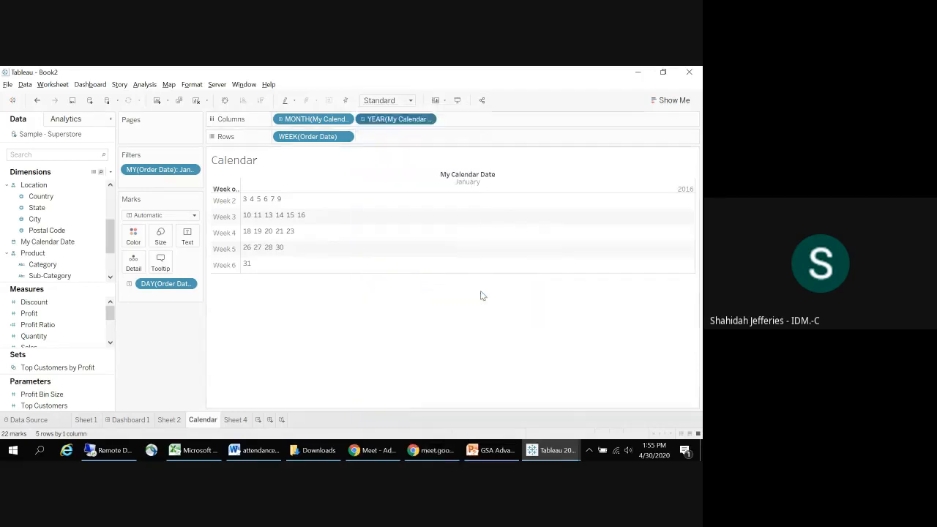
click(427, 119)
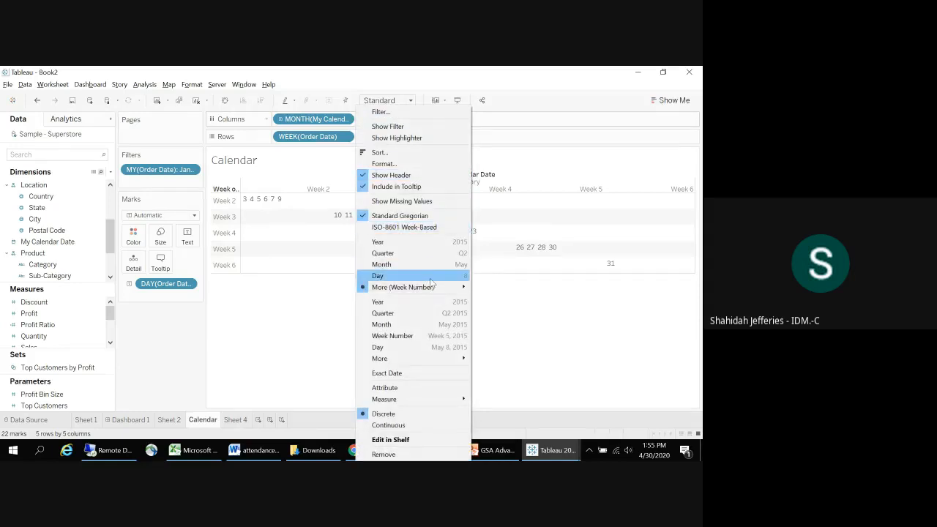
mouse_move(442, 288)
click(492, 299)
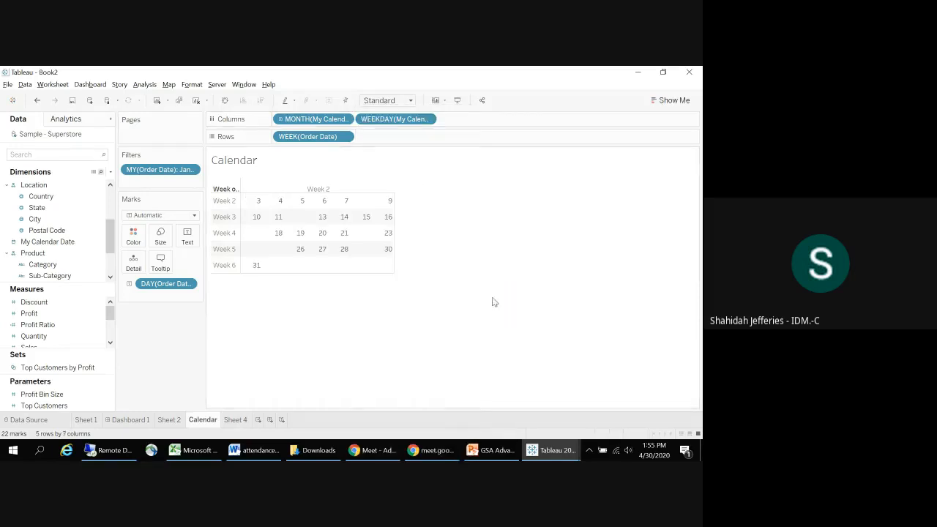
Step: Replace the week of Order Date on Rows with the week number of My Calendar Date
drag(50, 270, 344, 140)
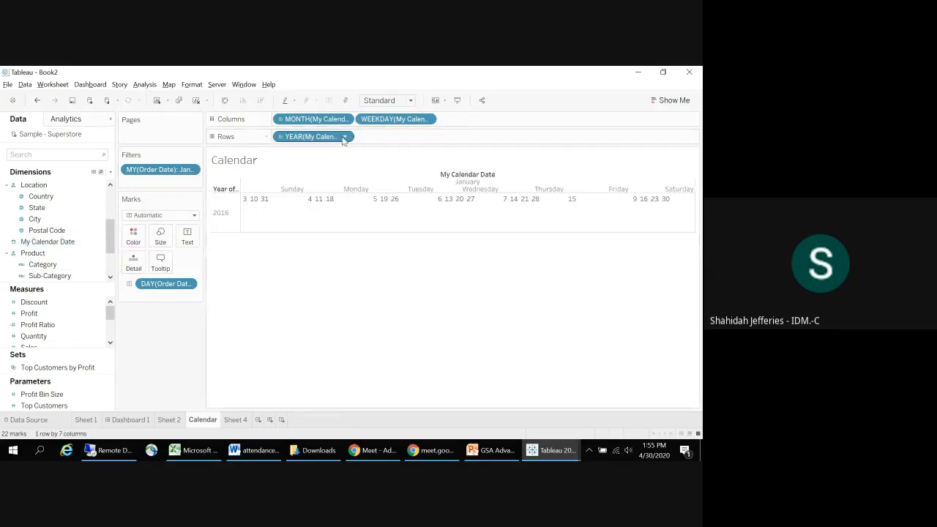
click(346, 137)
mouse_move(350, 287)
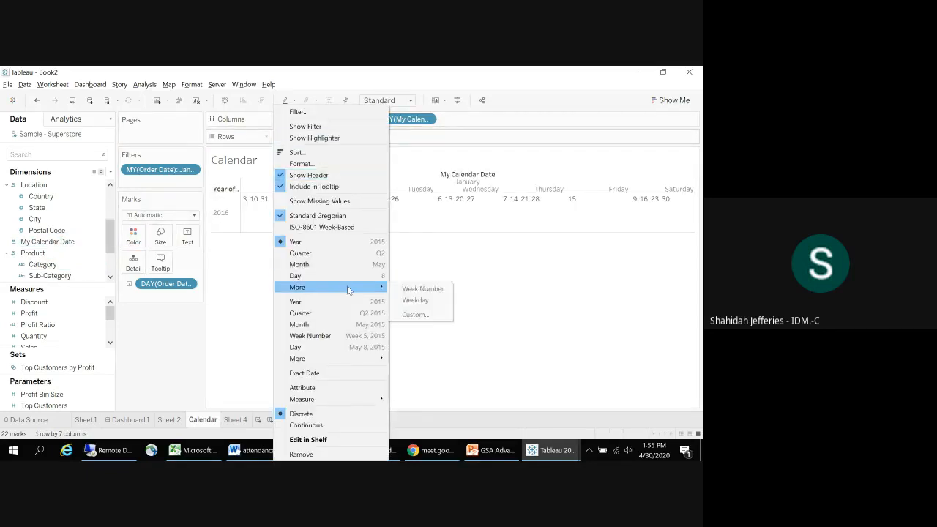
click(417, 289)
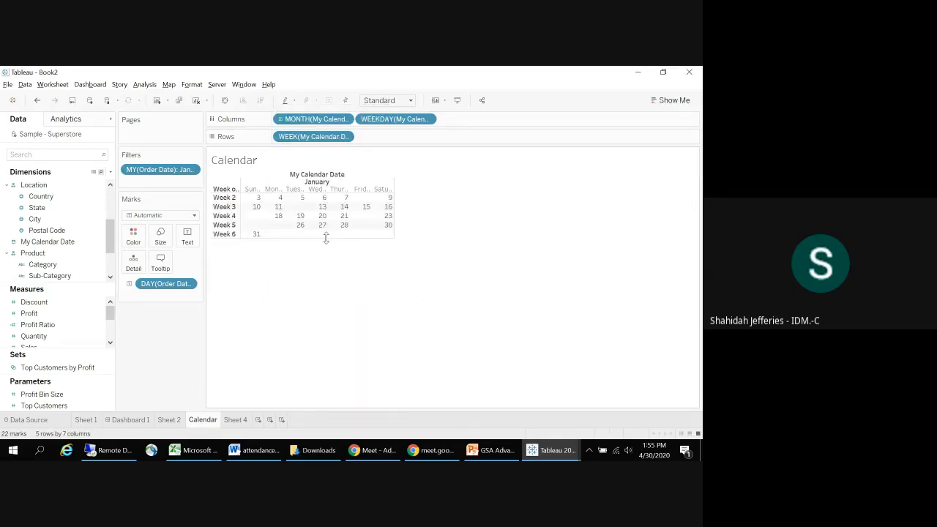
Step: Enlarge the calendar's row heights and column widths, and refresh the Sample - Superstore data source
drag(326, 243, 328, 263)
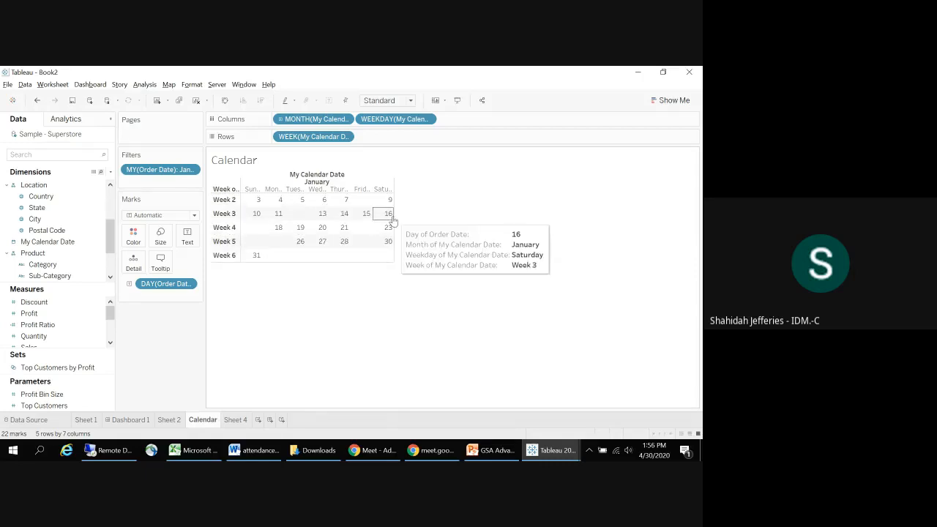
drag(394, 218, 440, 222)
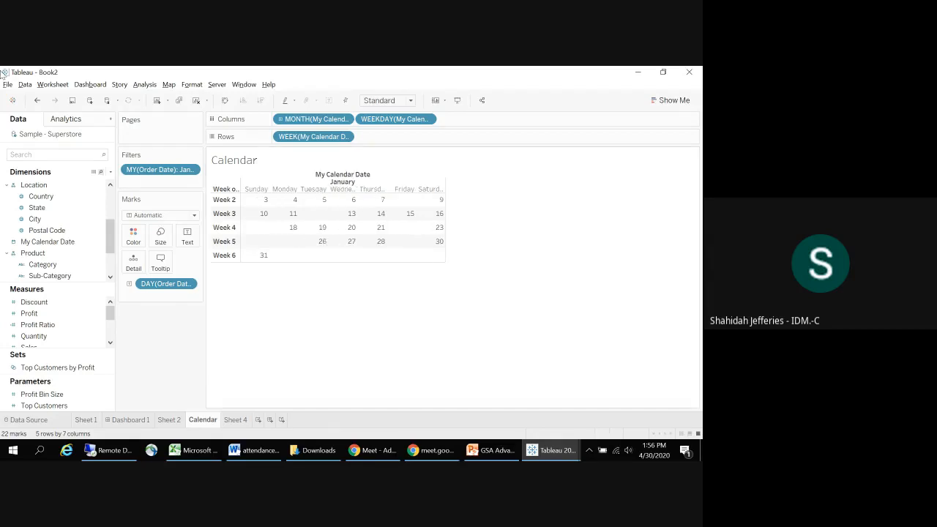
right_click(76, 140)
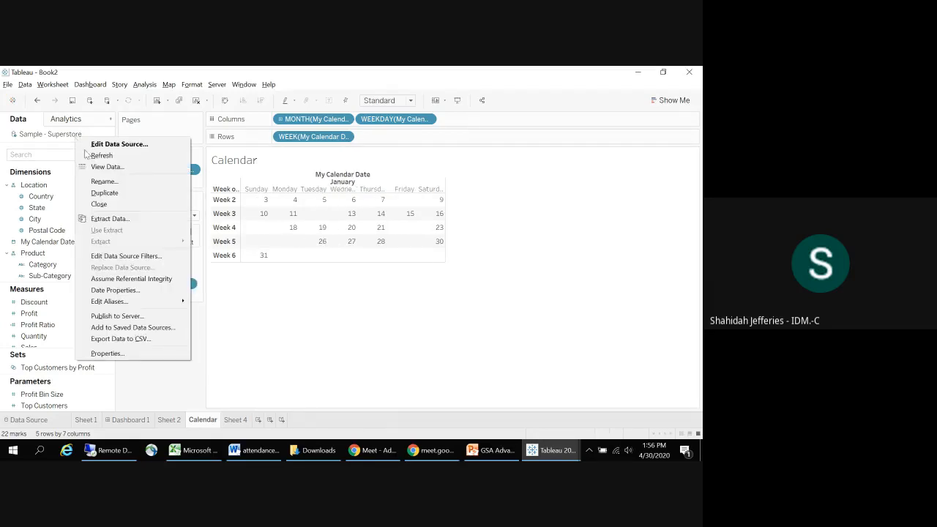
click(113, 157)
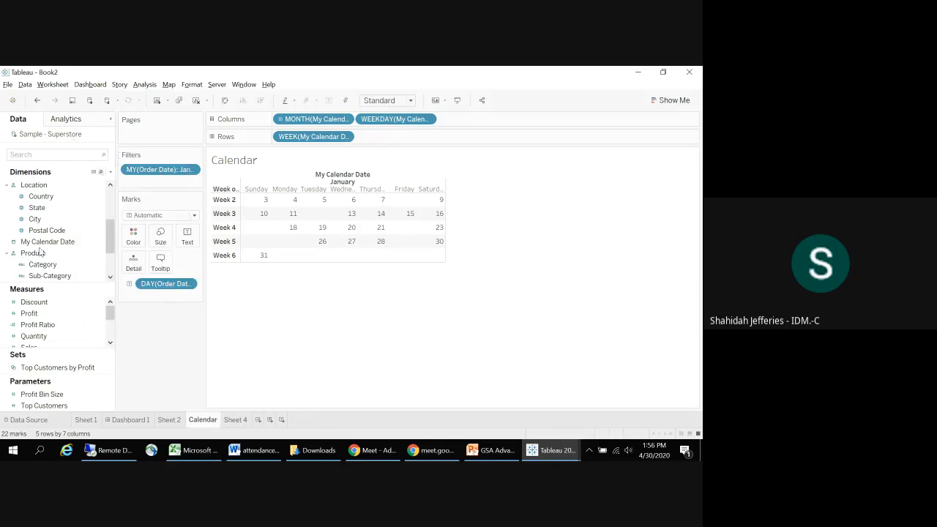
Step: On Sheet 4, set My Calendar Date on Columns to discrete month and add My Calendar Date as weekday beside it
click(235, 420)
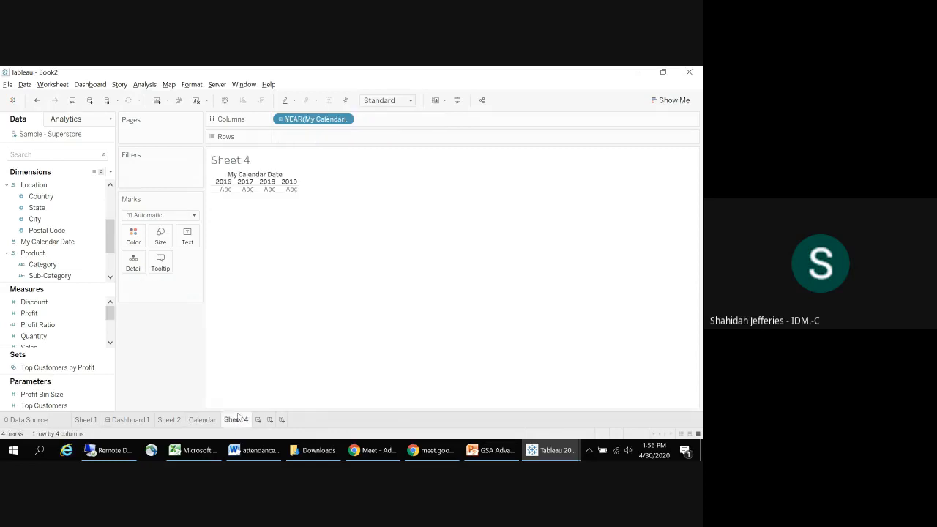
click(344, 121)
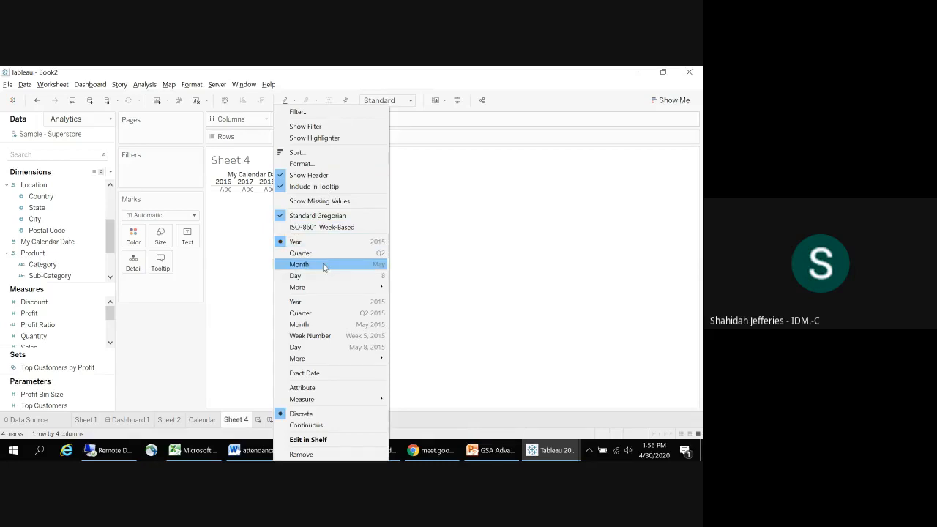
click(326, 266)
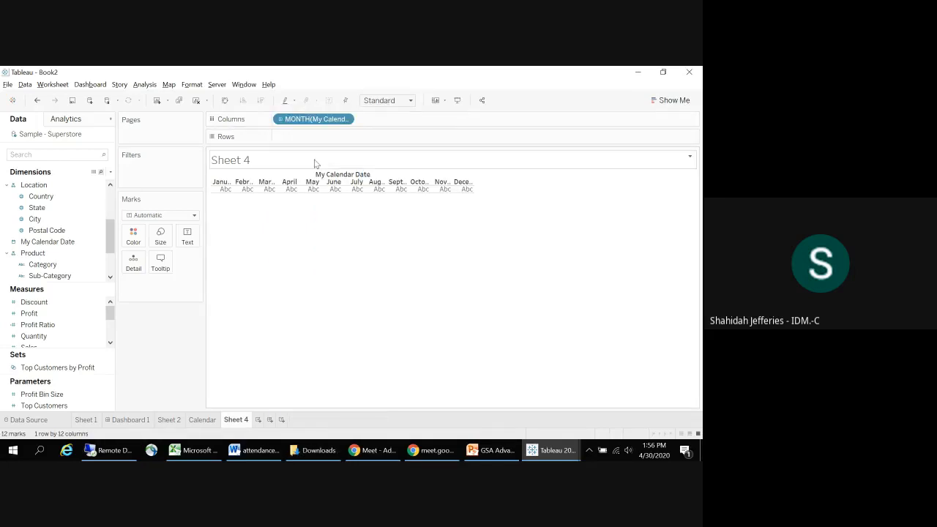
click(38, 243)
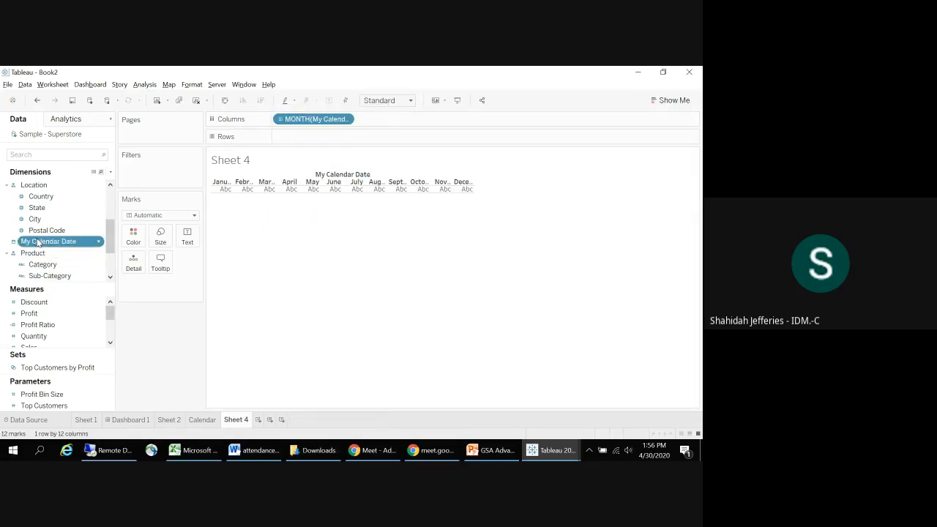
drag(38, 243, 383, 122)
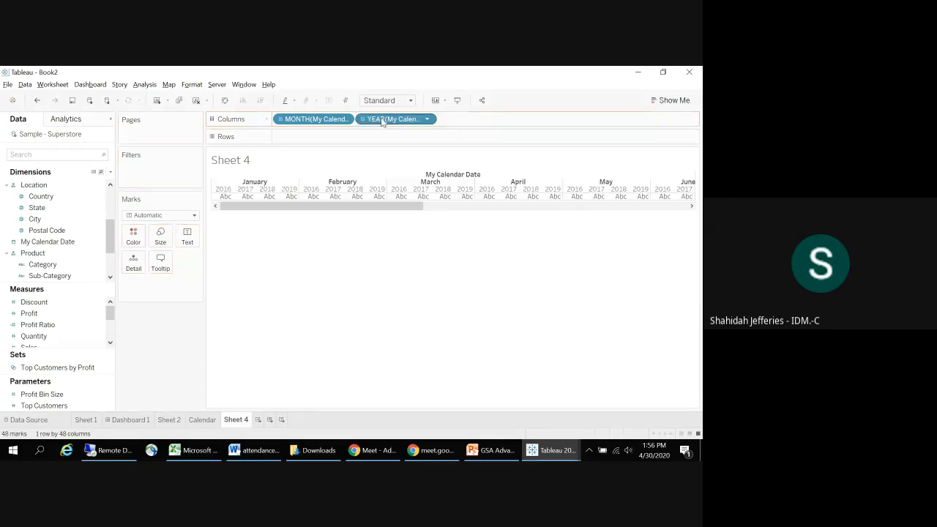
click(430, 123)
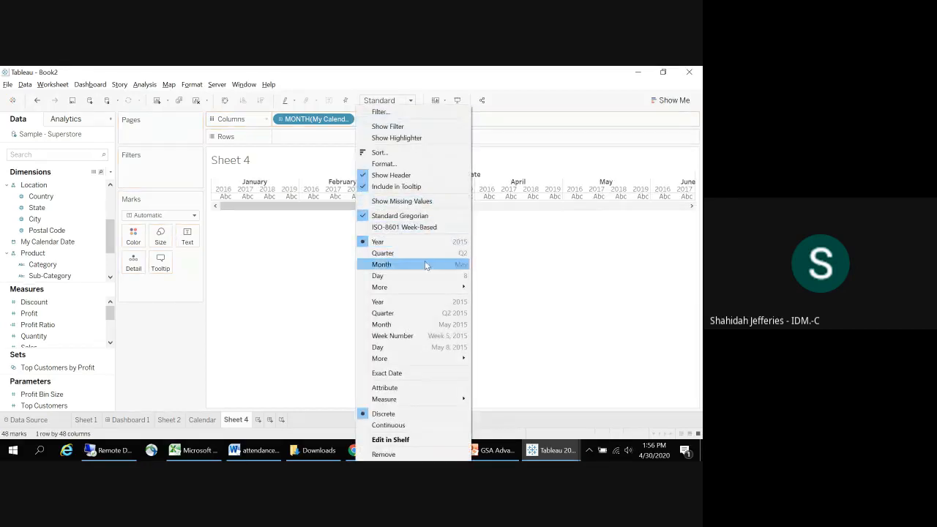
mouse_move(429, 291)
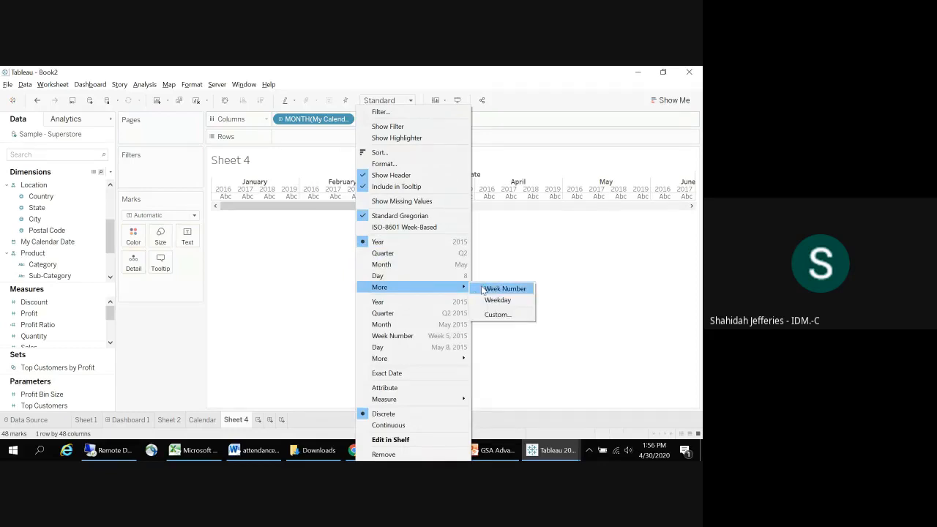
click(485, 300)
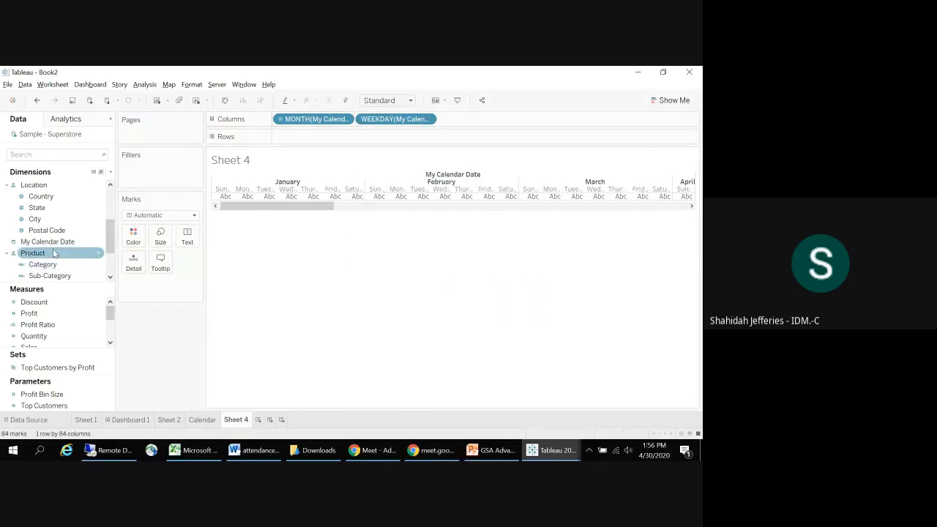
Step: Add My Calendar Date to Rows as a discrete week number
drag(47, 241, 346, 139)
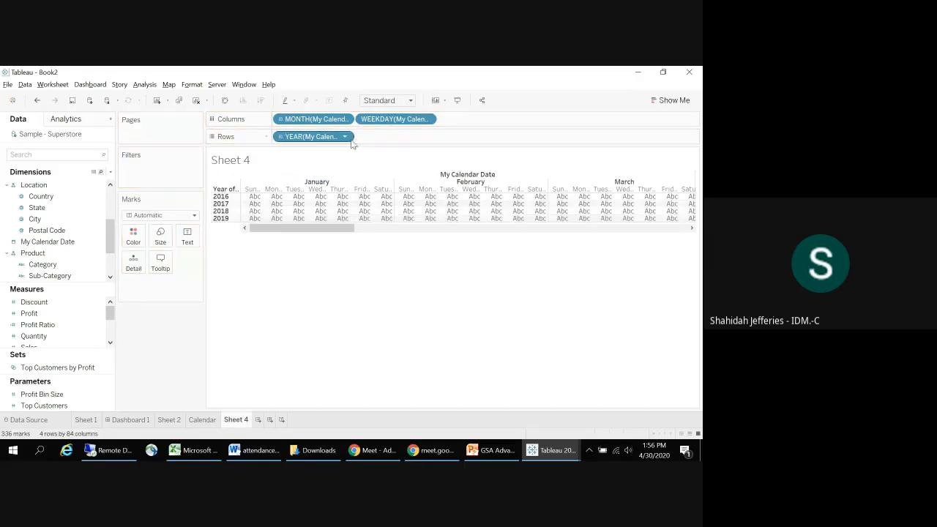
click(345, 137)
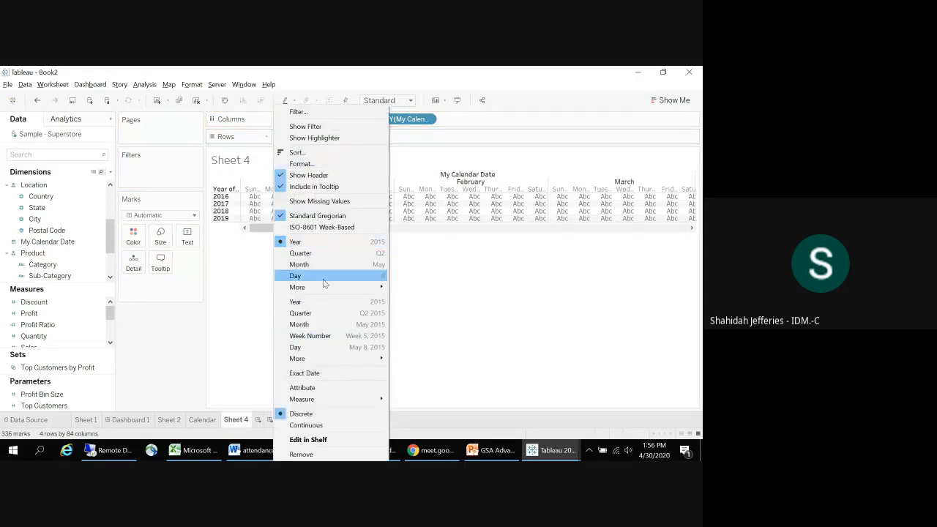
mouse_move(351, 287)
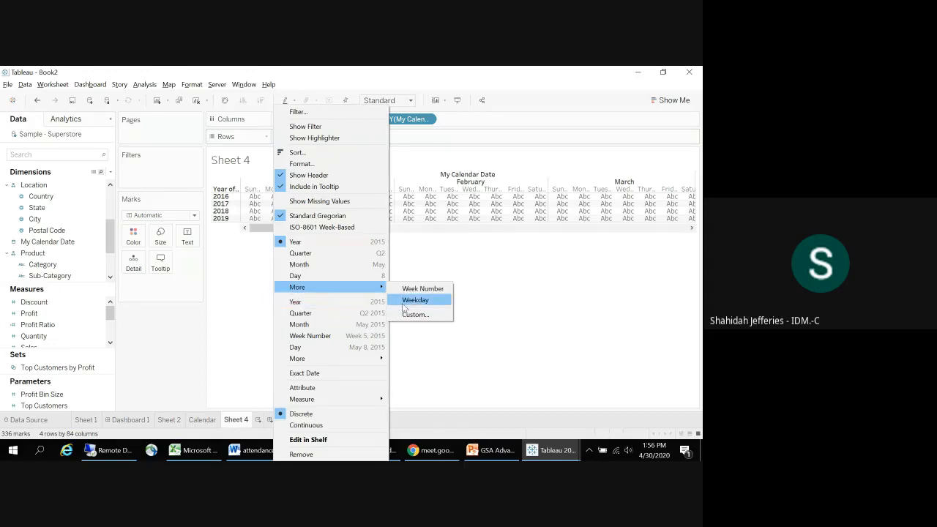
click(421, 288)
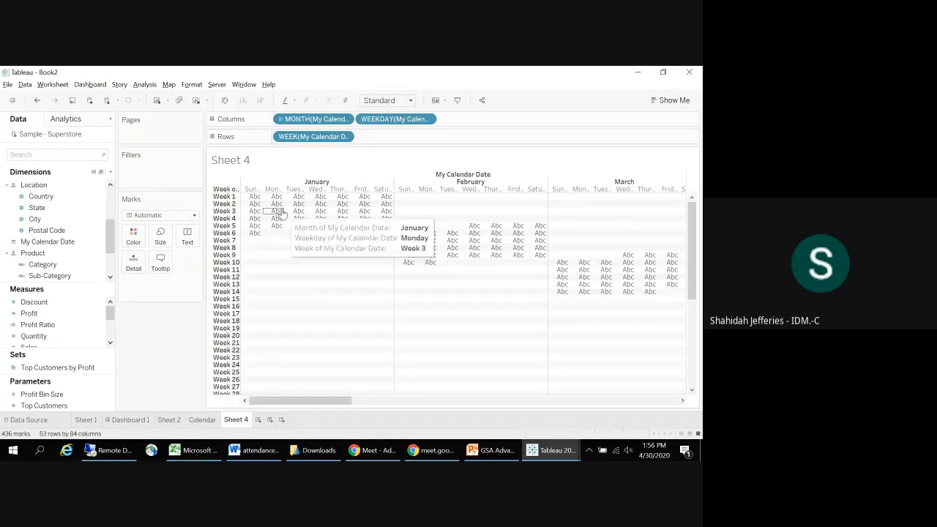
Step: Filter Sheet 4 by the month and year of My Calendar Date to January 2016, and enlarge the calendar cells
drag(14, 242, 136, 173)
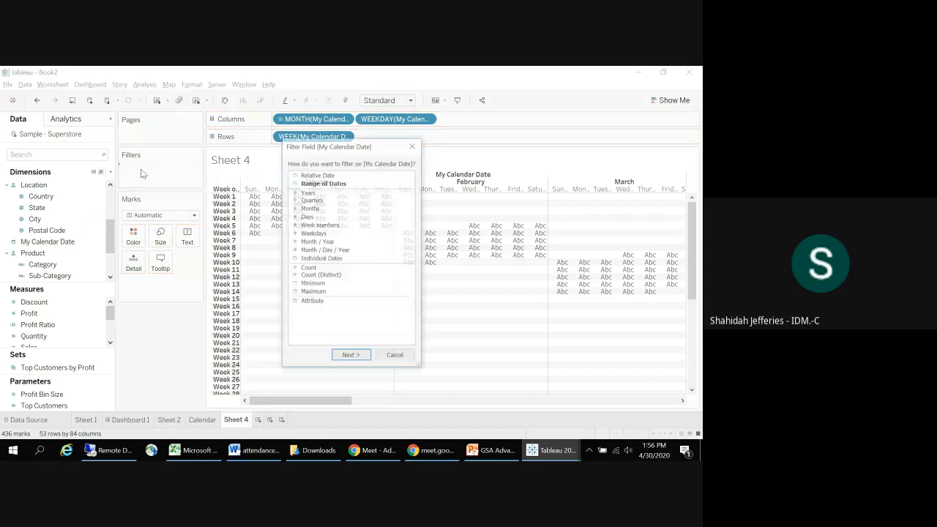
click(318, 241)
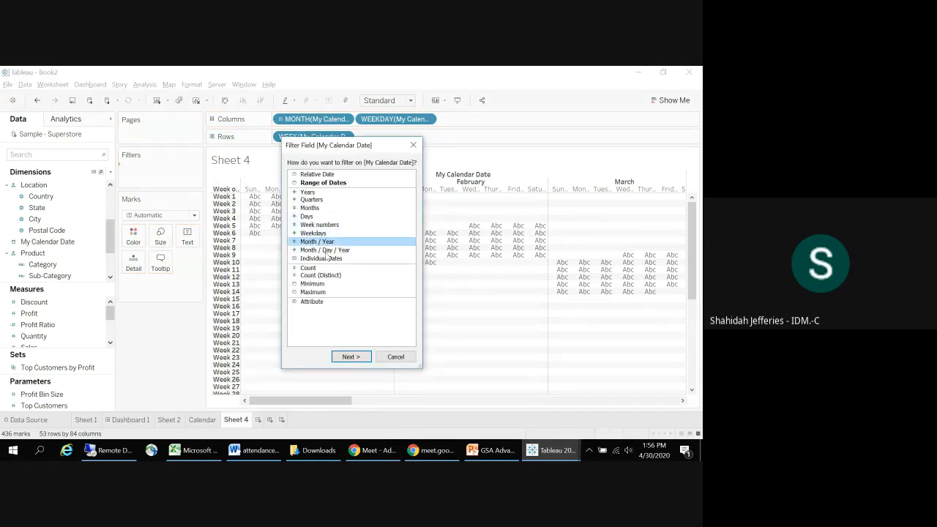
click(347, 356)
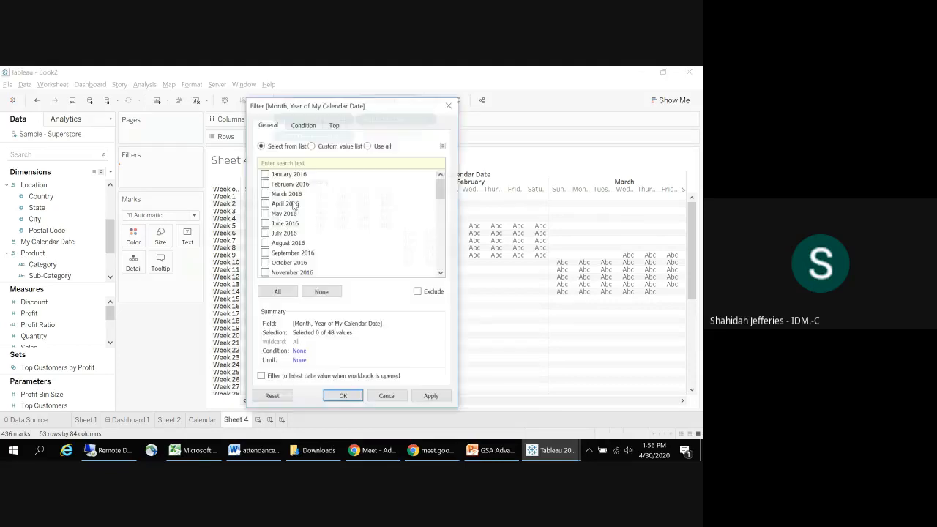
click(343, 396)
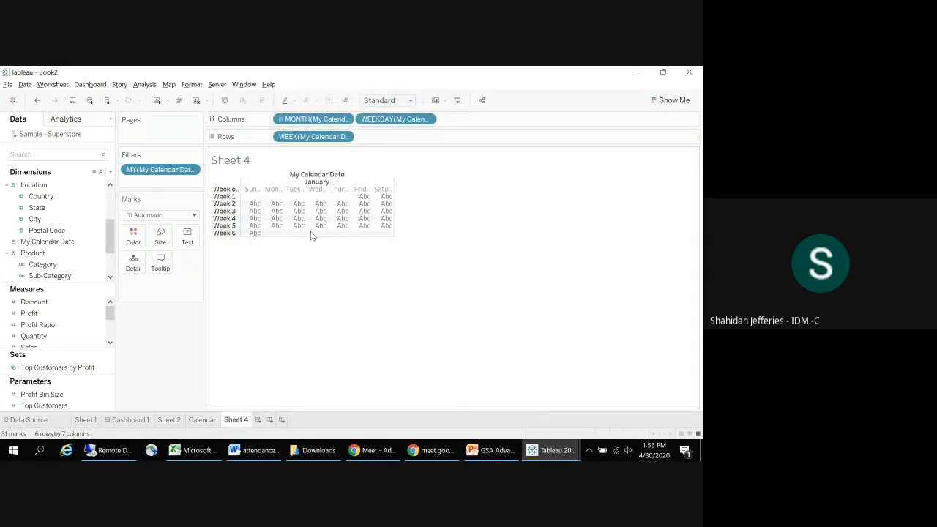
drag(308, 236, 323, 293)
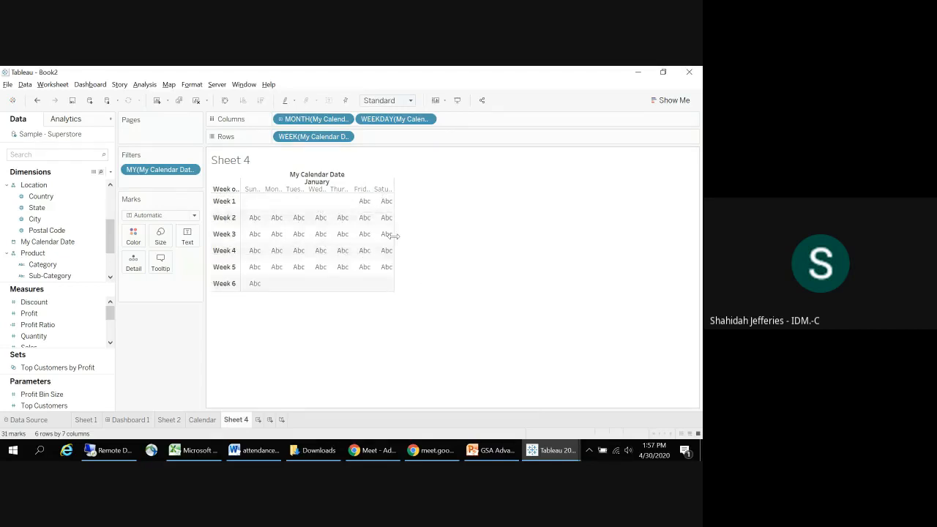
drag(394, 235, 475, 263)
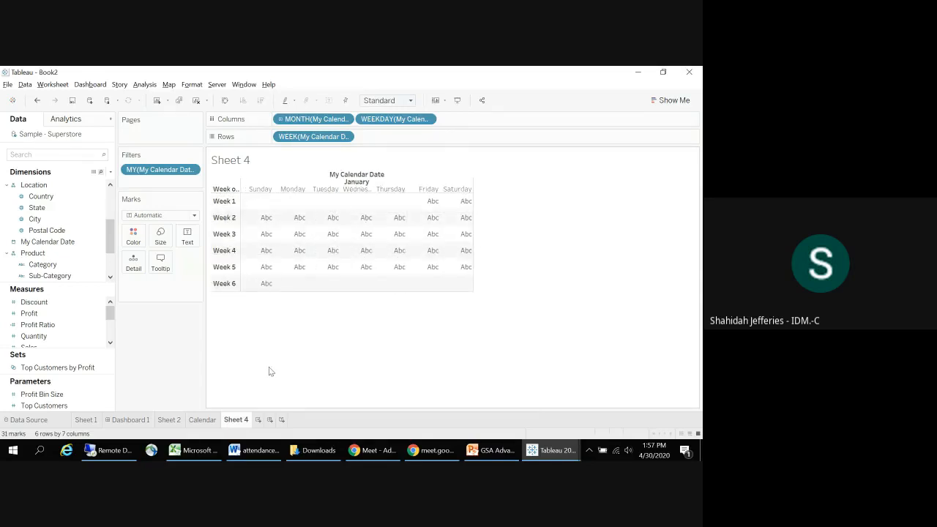
Step: Label the calendar cells with the day of My Calendar Date as text, and color them by Profit
drag(44, 241, 392, 139)
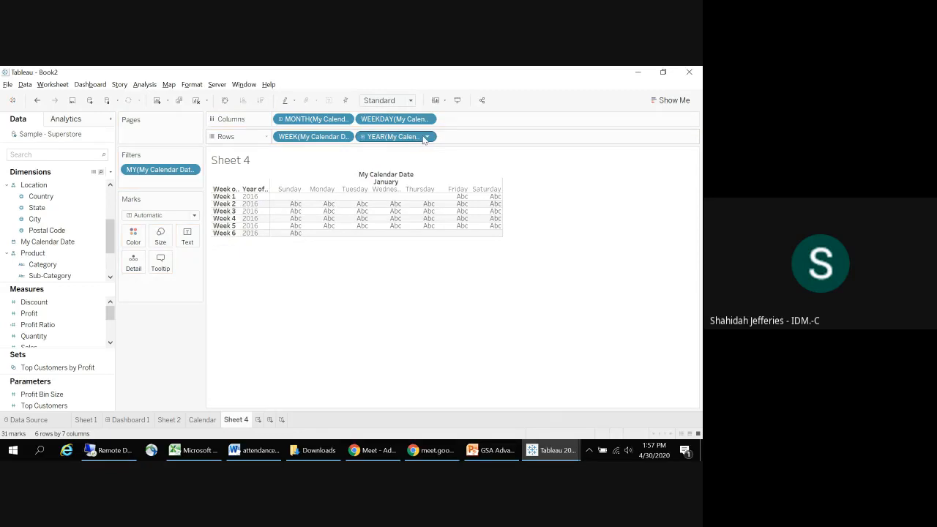
click(425, 138)
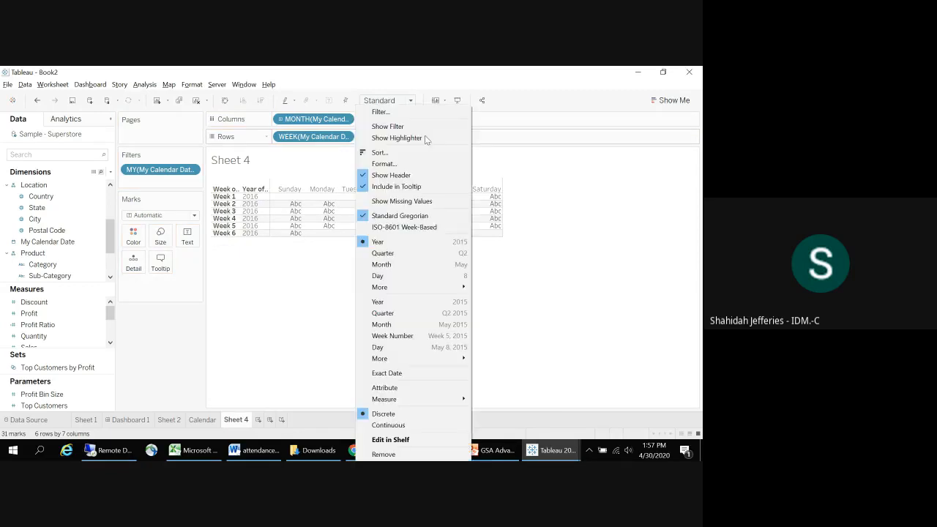
click(388, 278)
drag(395, 136, 188, 244)
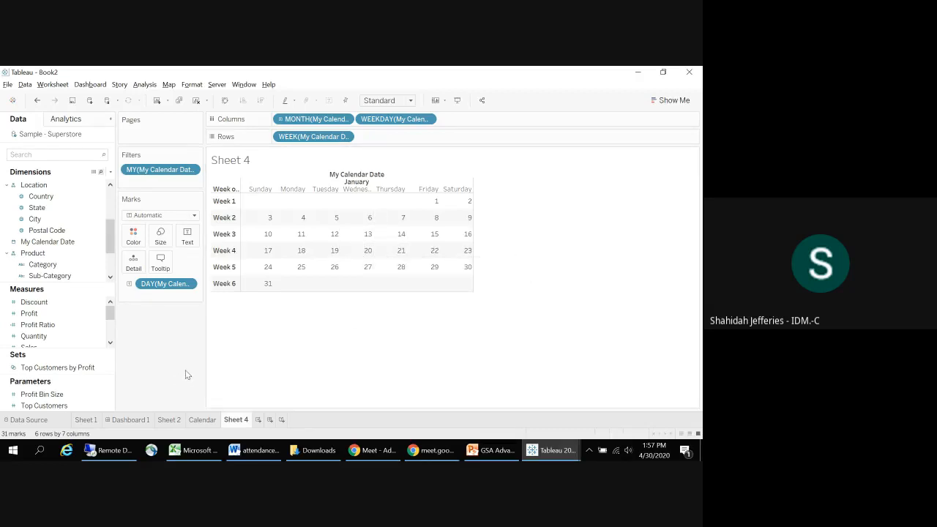
drag(31, 313, 132, 232)
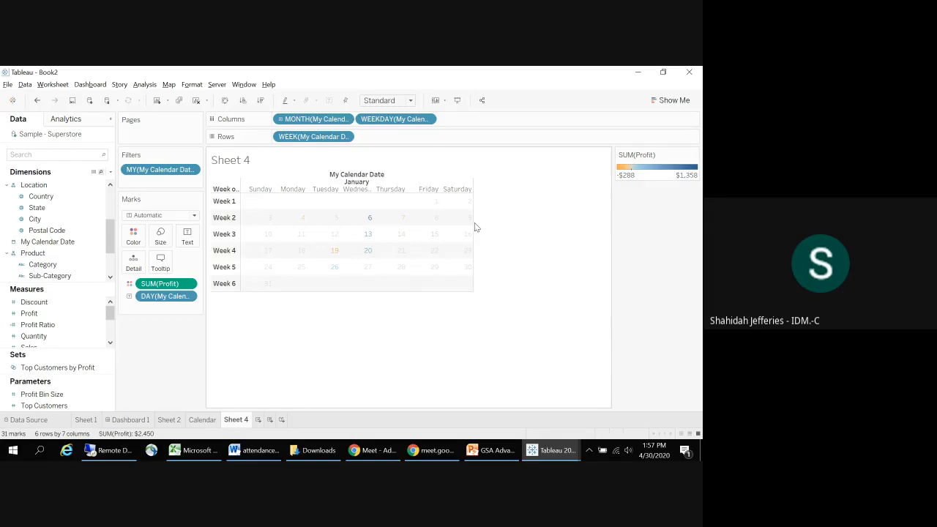
Step: Widen and heighten the January calendar cells on Sheet 4 and set the mark type to Square
drag(474, 223, 537, 230)
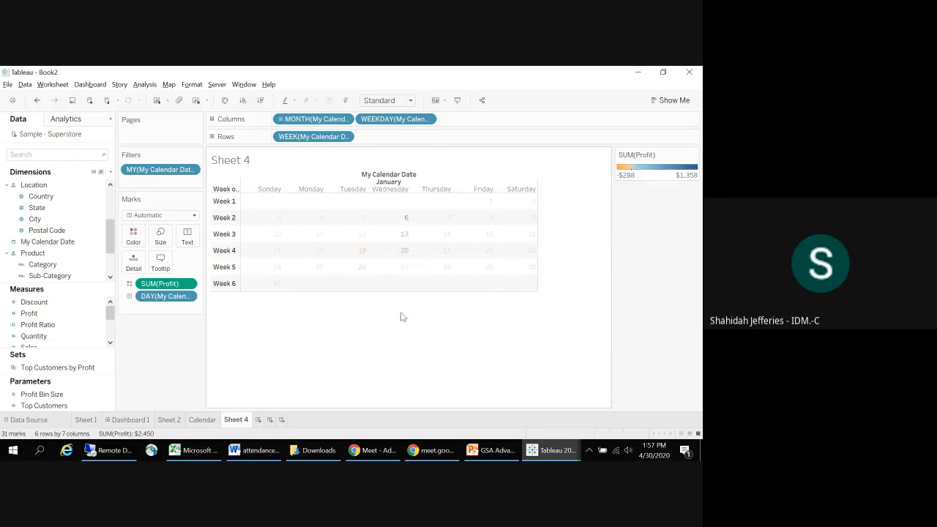
drag(395, 292, 395, 326)
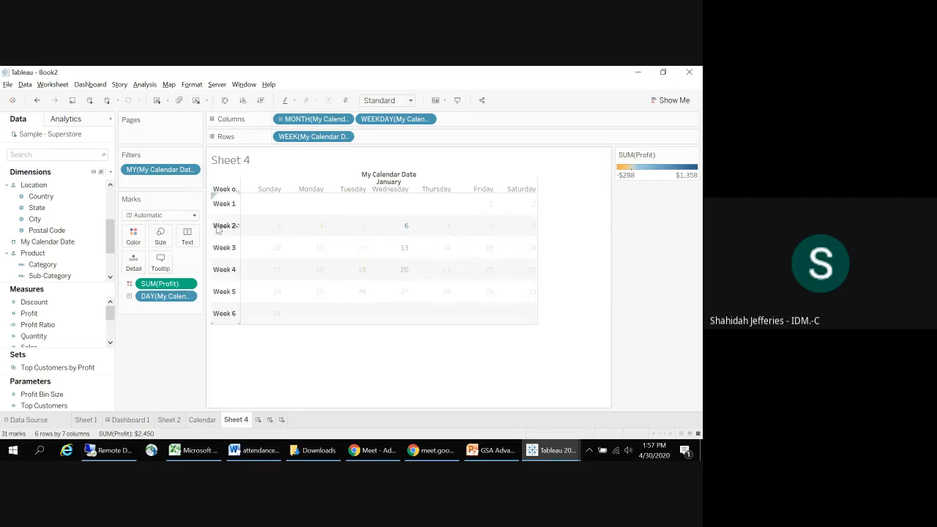
click(194, 216)
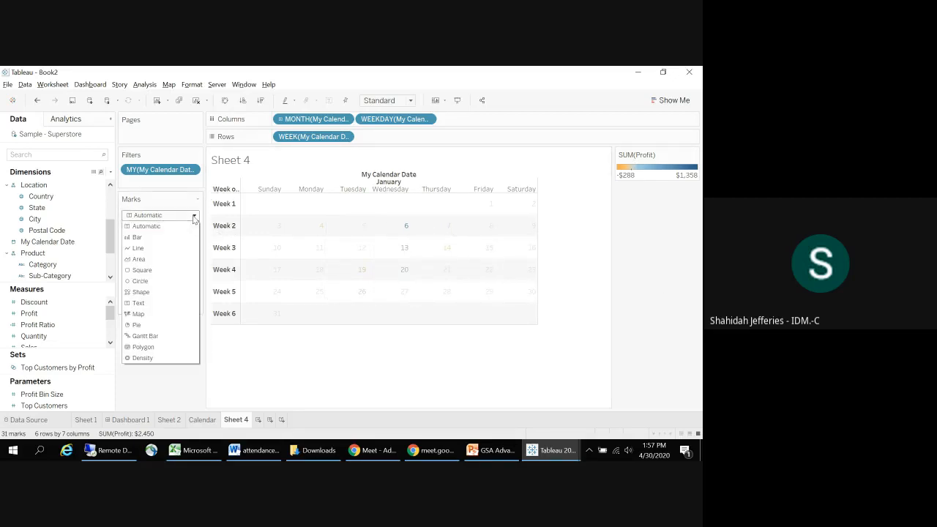
click(170, 272)
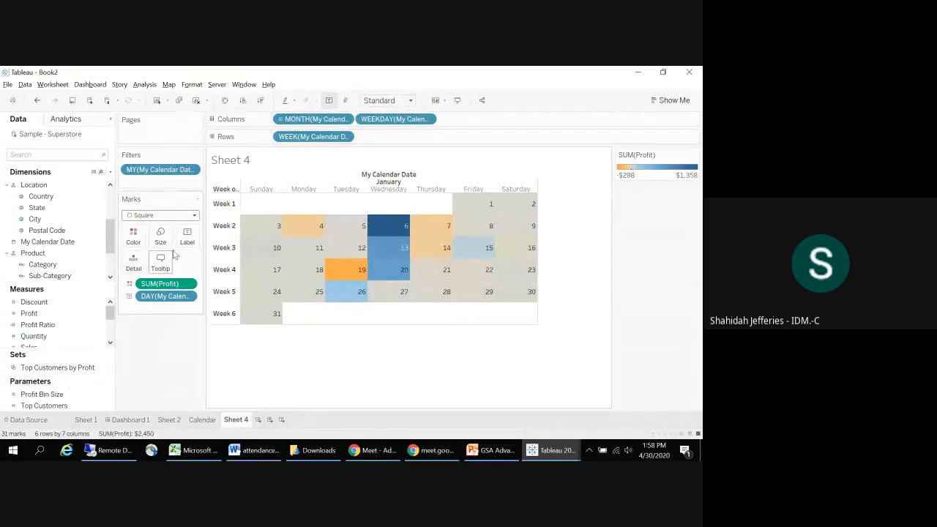
Step: Hide the week number header and the My Calendar Date field label for columns in the calendar
click(224, 247)
right_click(224, 251)
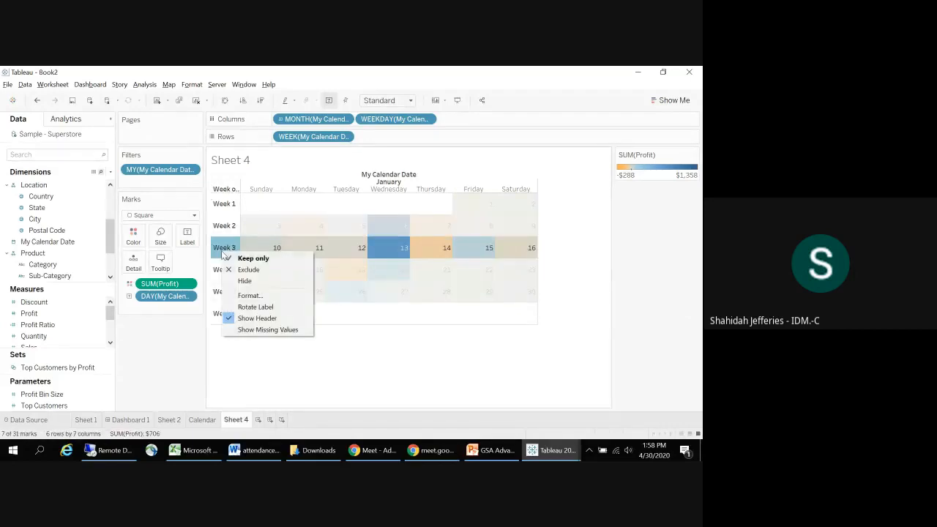
click(252, 320)
click(350, 368)
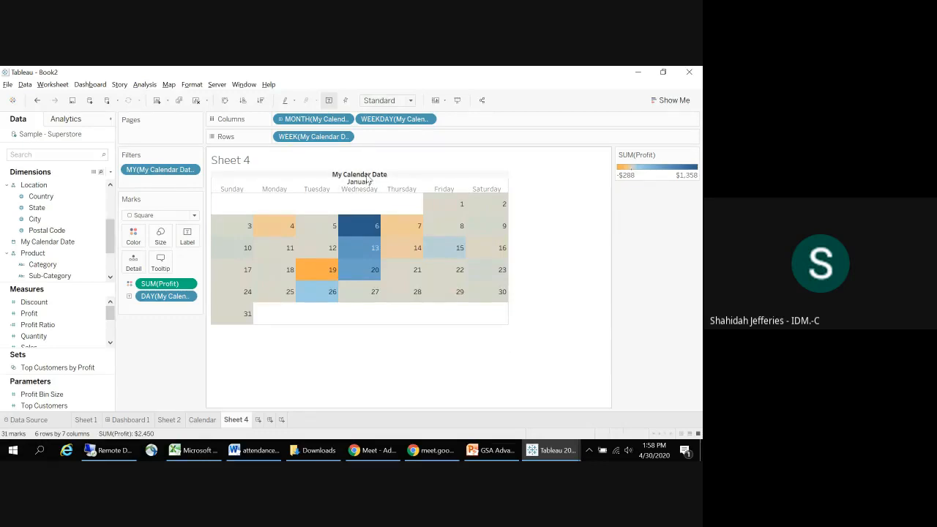
right_click(369, 181)
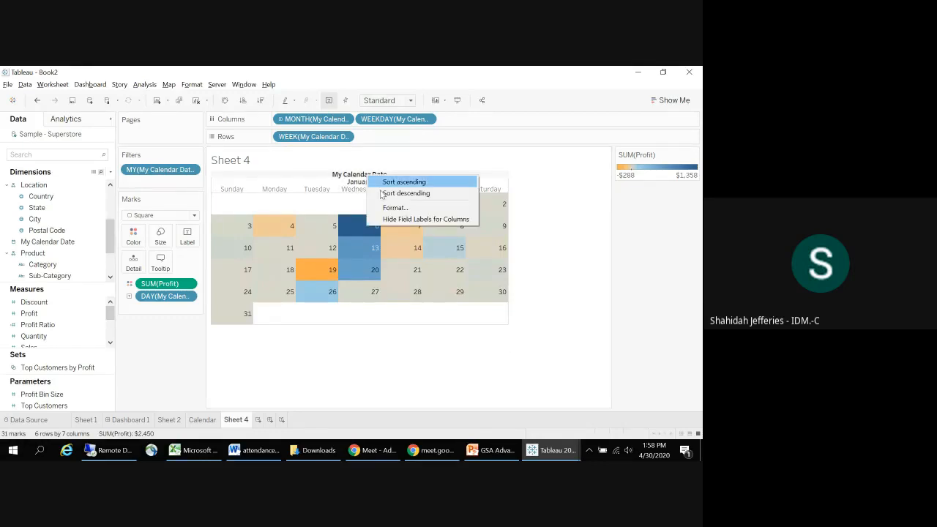
click(408, 220)
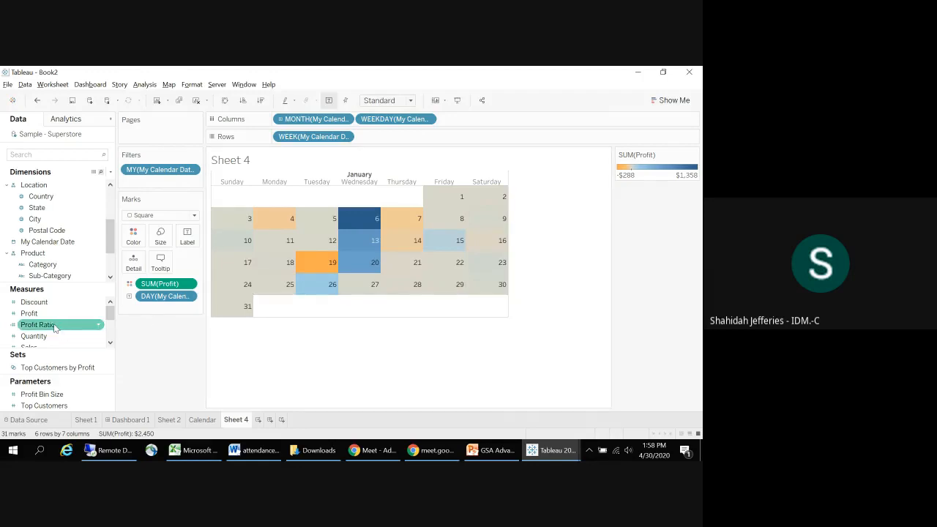
Step: Try adding Profit to the calendar cell labels, and undo it
drag(29, 313, 189, 238)
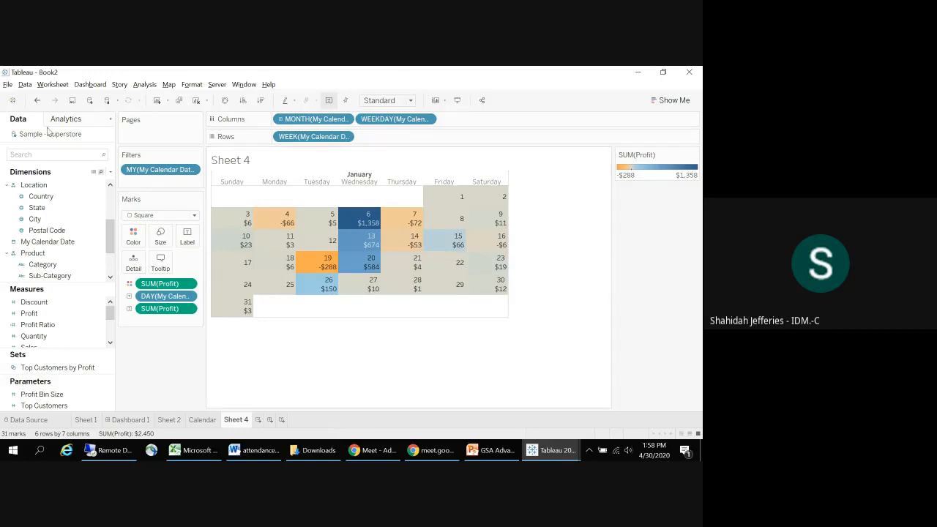
click(37, 101)
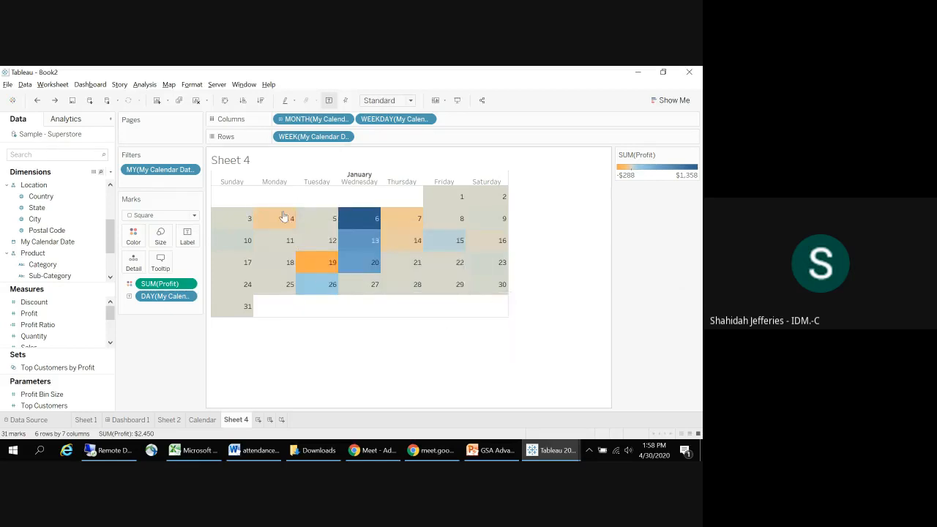
Step: Review the join of Orders and Sheet1 in the Sample - Superstore data source and return to Sheet 4
click(36, 420)
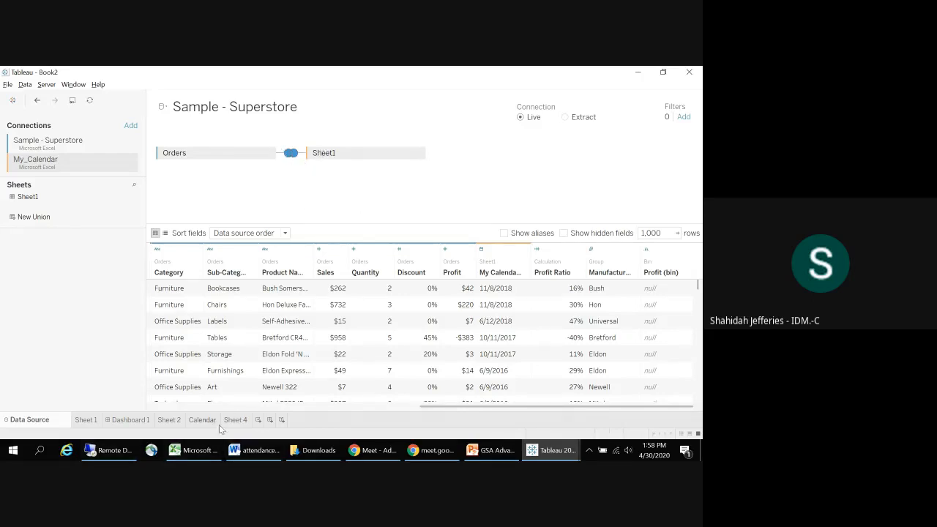
click(237, 419)
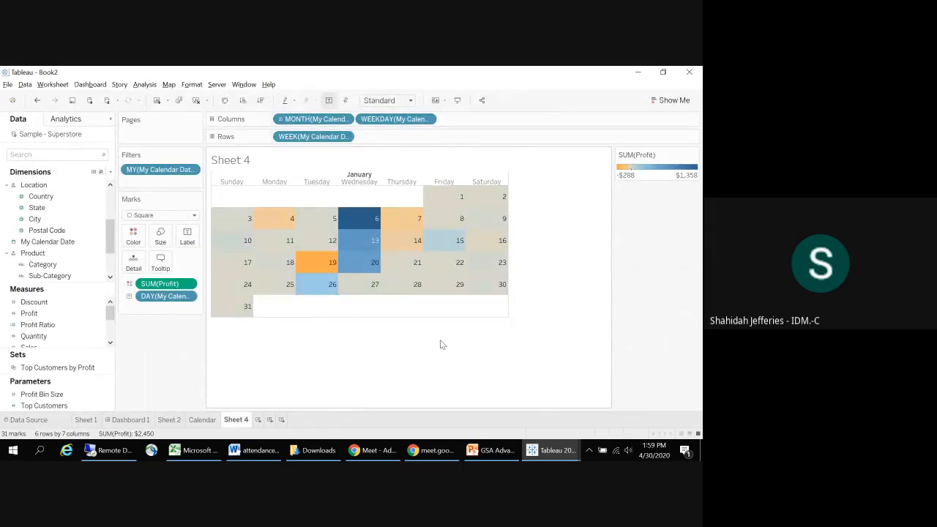
Step: Switch to PowerPoint and select the tableau-in-motion link under Animations on the Additional Features in Tableau slide for copying
key(alt+Tab)
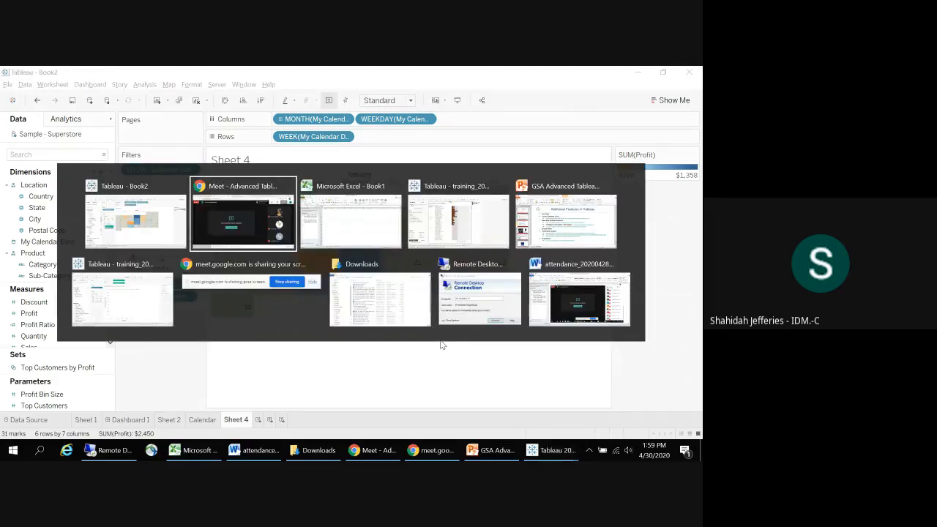
key(alt+Tab)
key(alt+Tab)
key(alt+Tab)
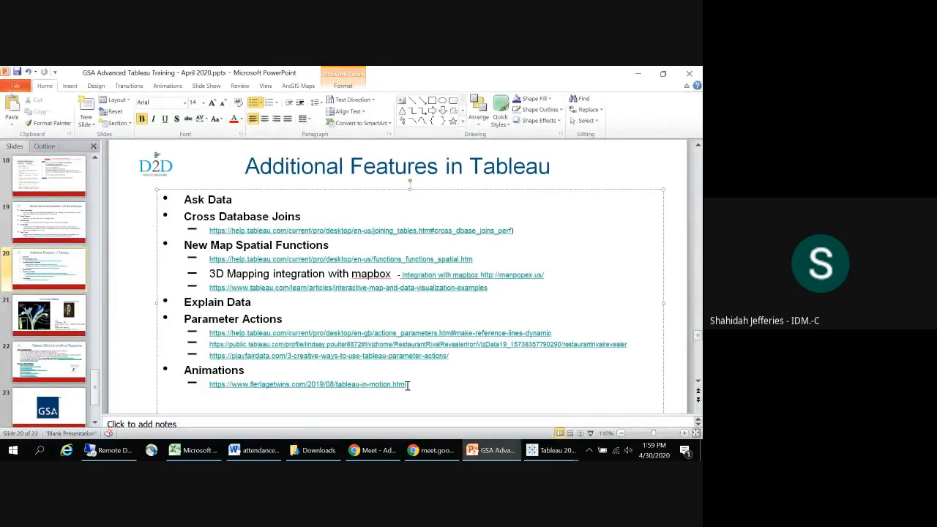
drag(404, 386, 217, 388)
key(ctrl+c)
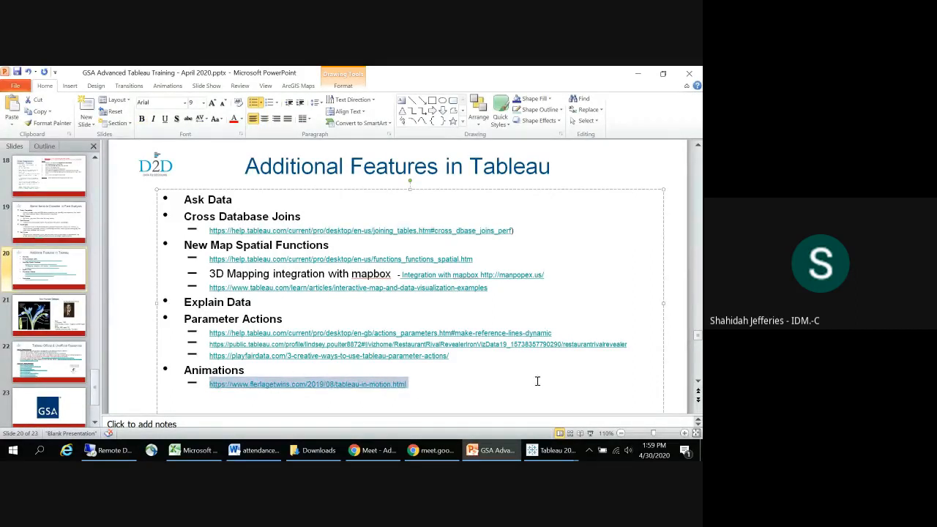
Step: Switch to Chrome and open the copied flerlagetwins.com/2019/08/tableau-in-motion.html link in a new browser tab
key(alt+Tab)
key(alt+Tab)
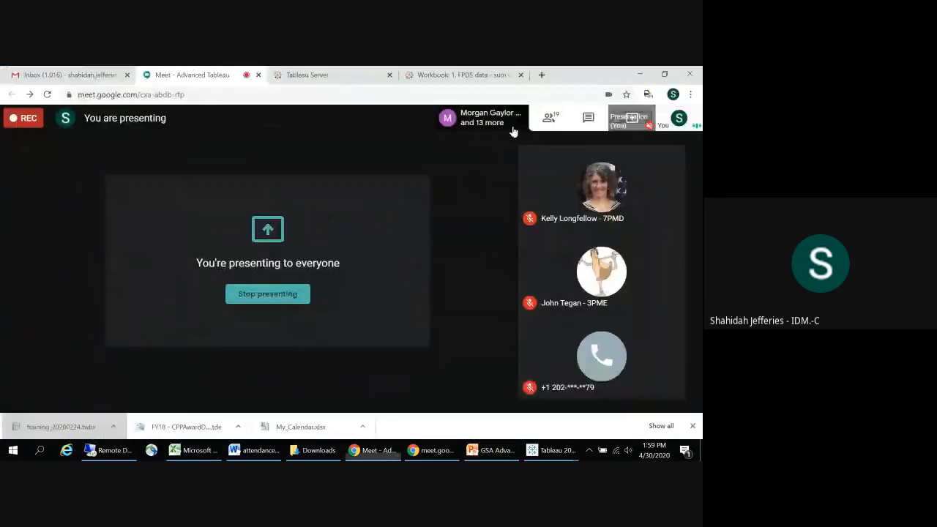
click(541, 75)
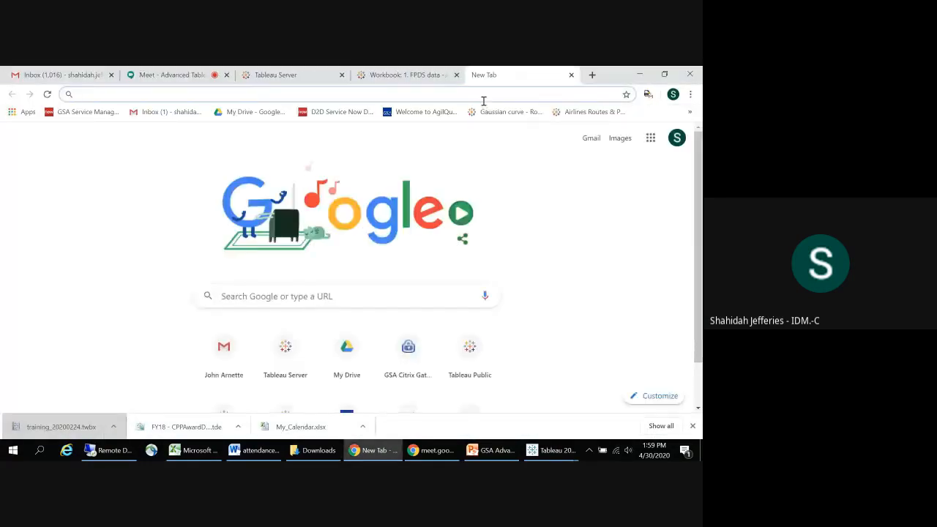
key(ctrl+v)
key(Return)
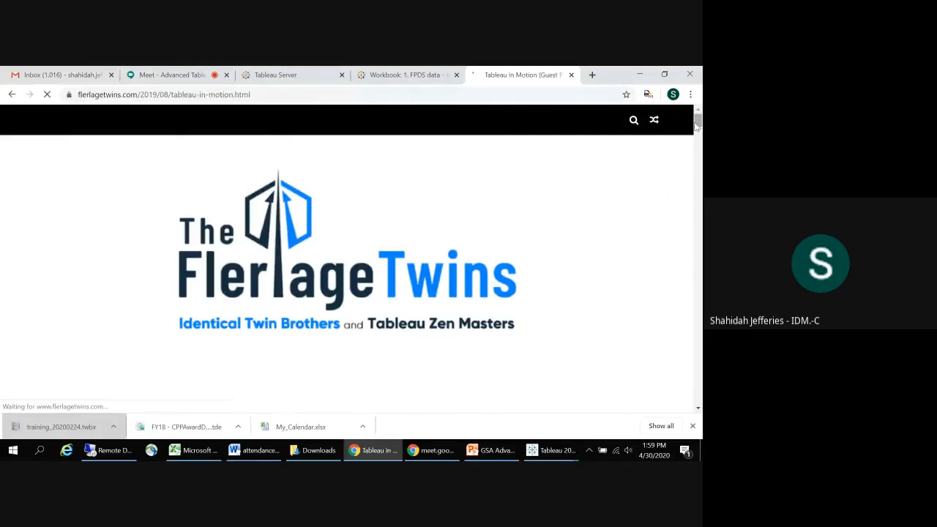
Step: Look through the chart animation examples in the Tableau in Motion article and close the page
drag(697, 123, 688, 174)
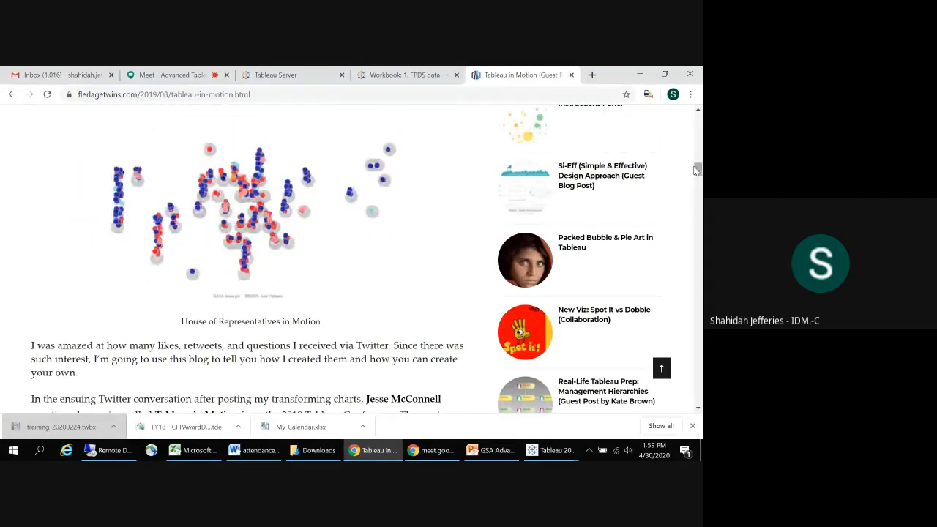
scroll(676, 155, up, 5)
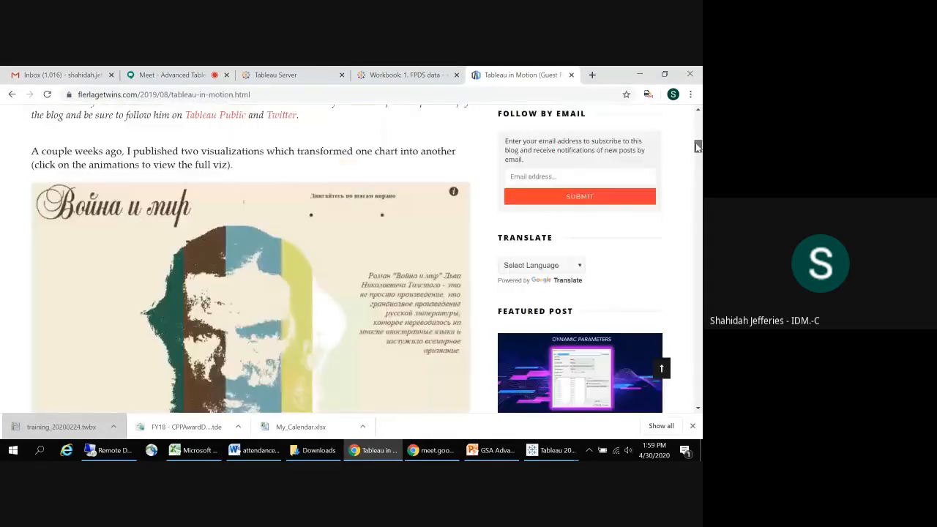
click(571, 75)
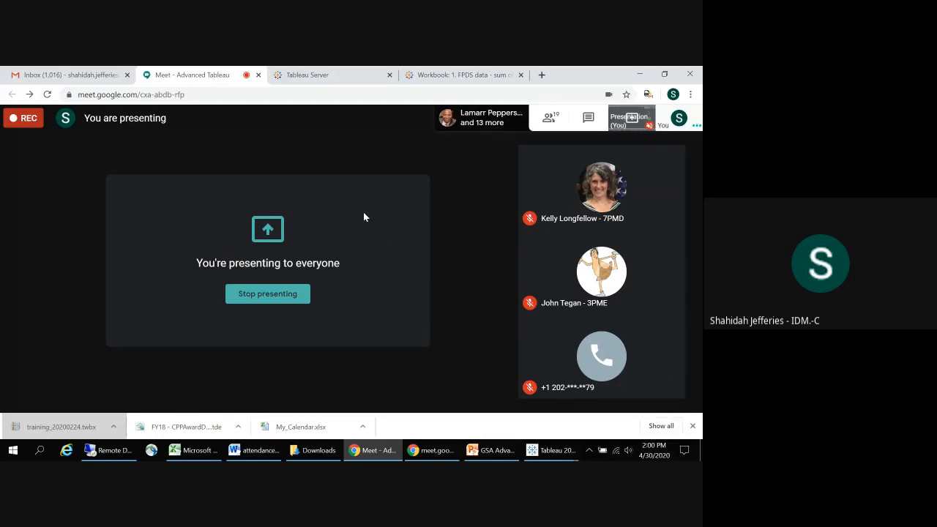
Step: Switch to Word, save and close attendance_20200428.docx, and cancel the question about the recovered files
click(257, 451)
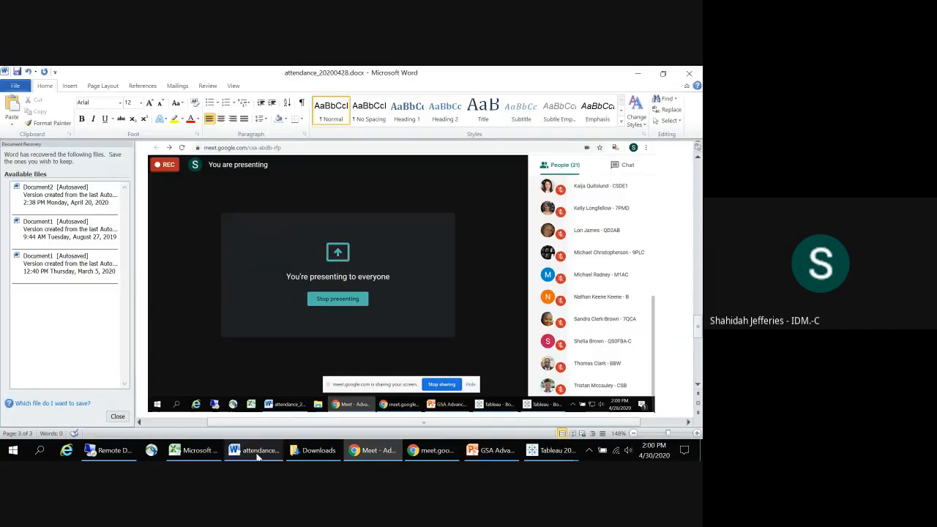
click(16, 87)
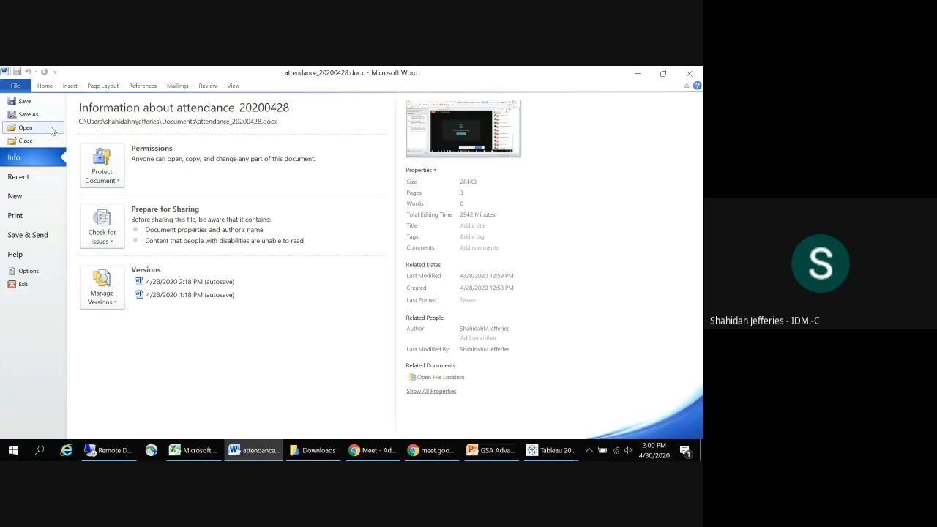
key(Escape)
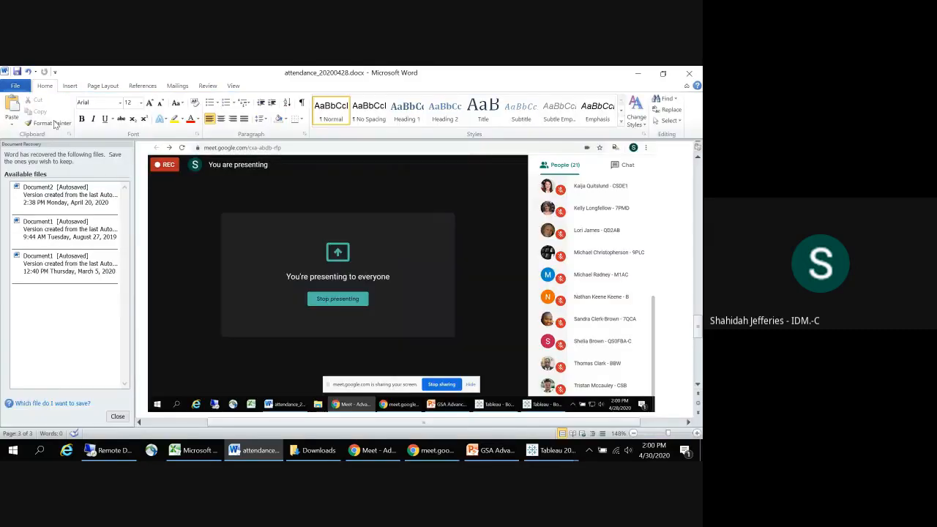
click(688, 75)
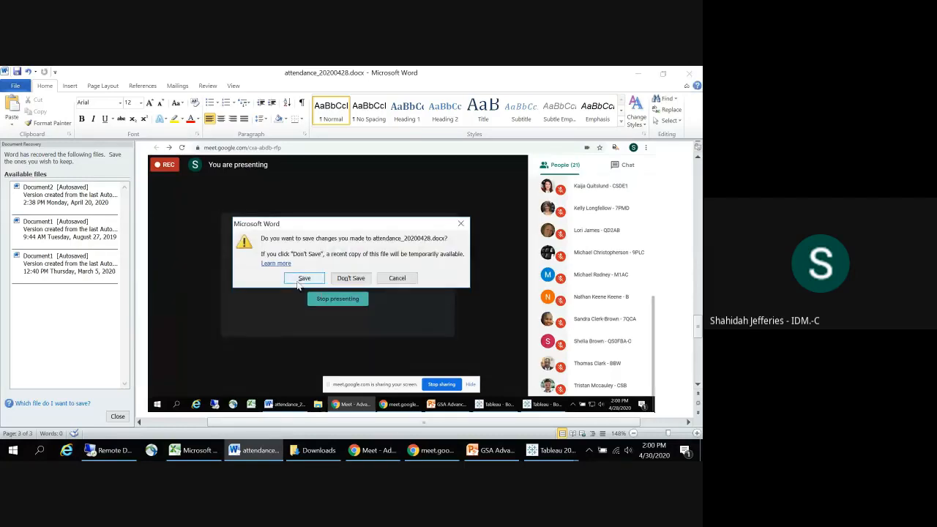
click(298, 282)
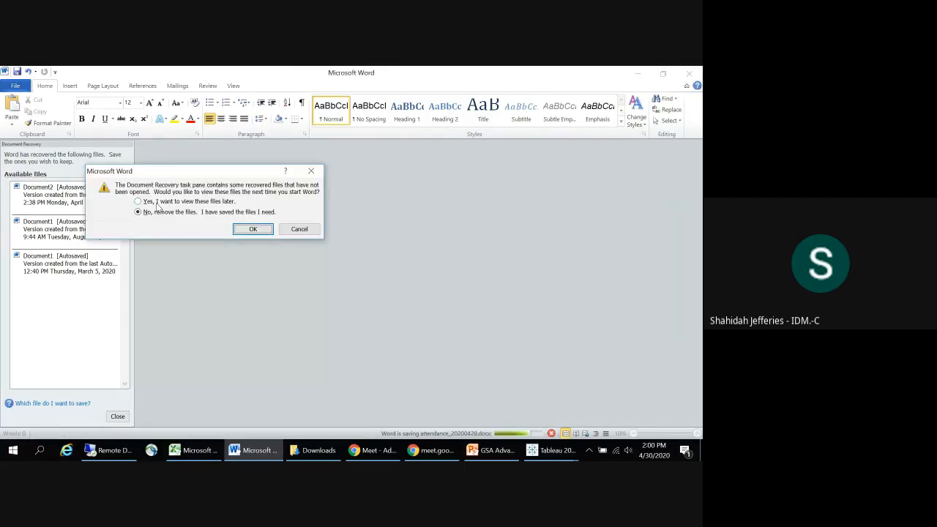
click(300, 229)
Step: Reopen attendance_20200428.docx from the Documents folder in Word
click(14, 86)
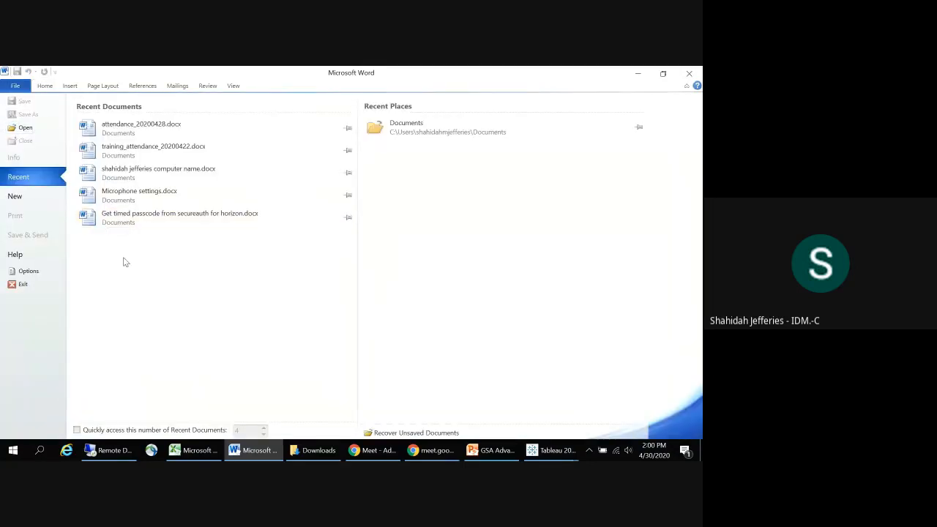
click(16, 88)
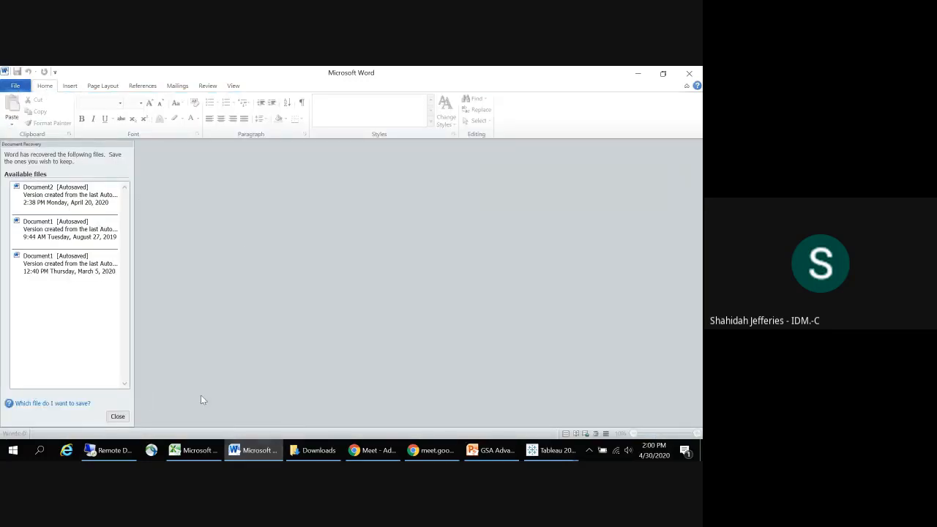
click(249, 451)
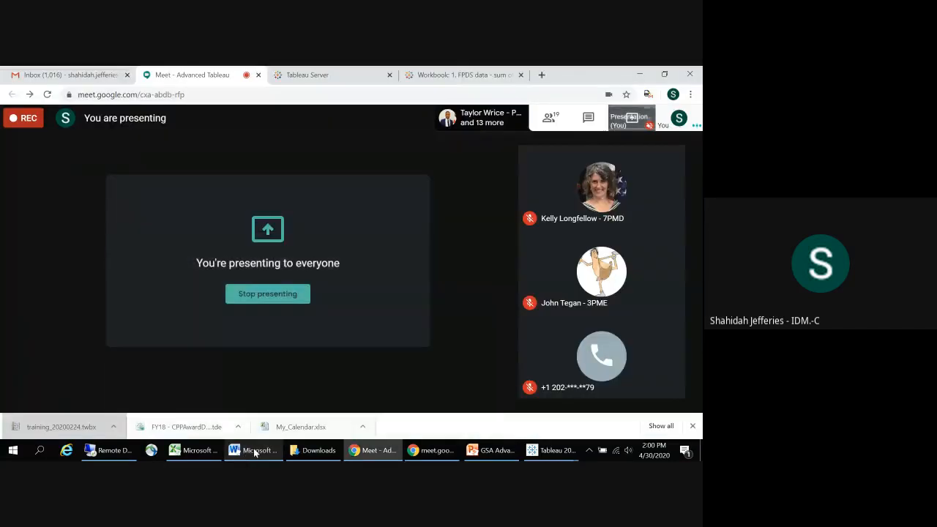
click(251, 450)
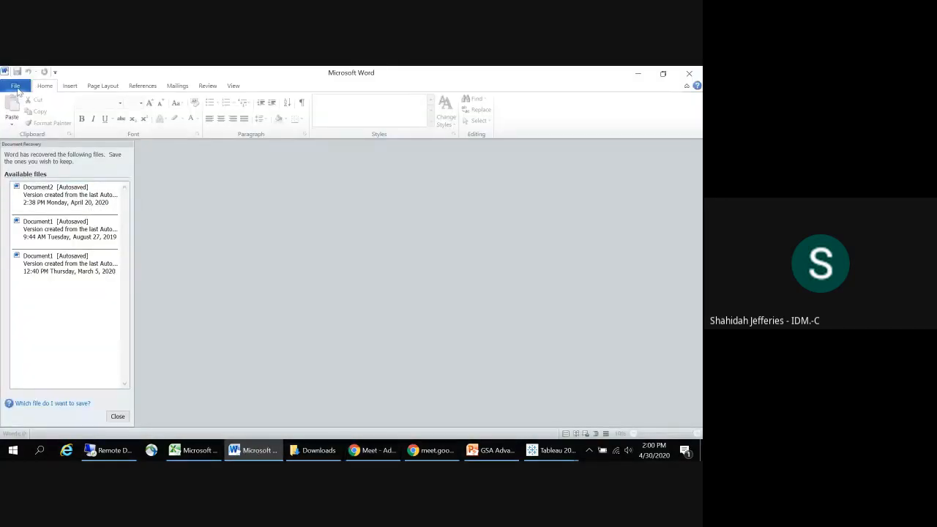
click(15, 86)
click(22, 129)
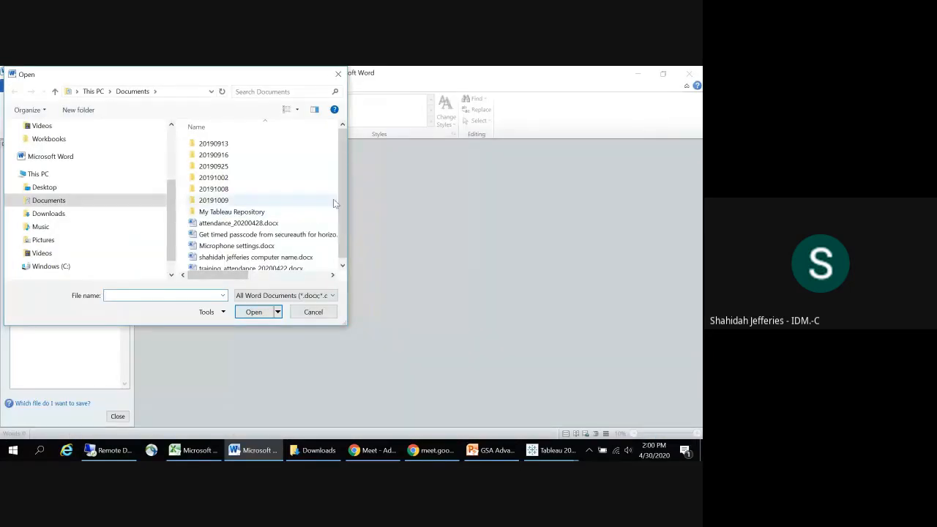
click(241, 223)
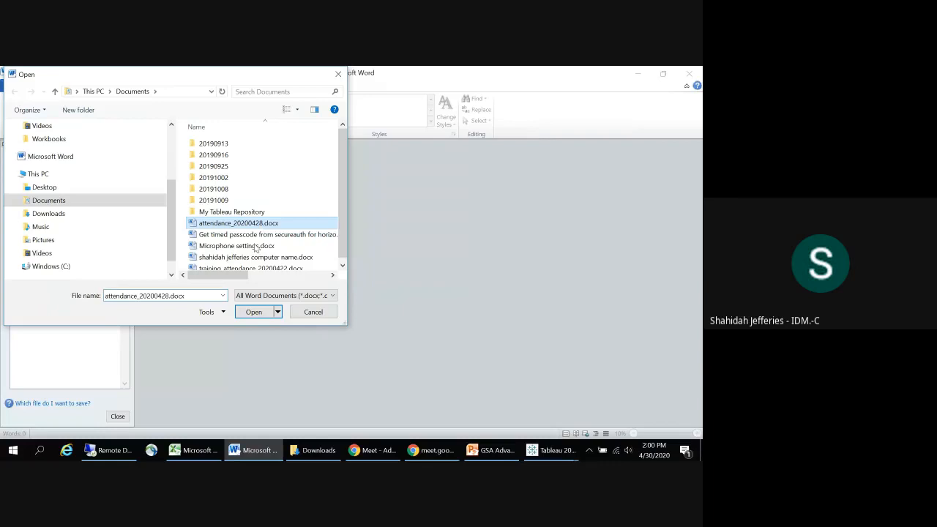
click(253, 312)
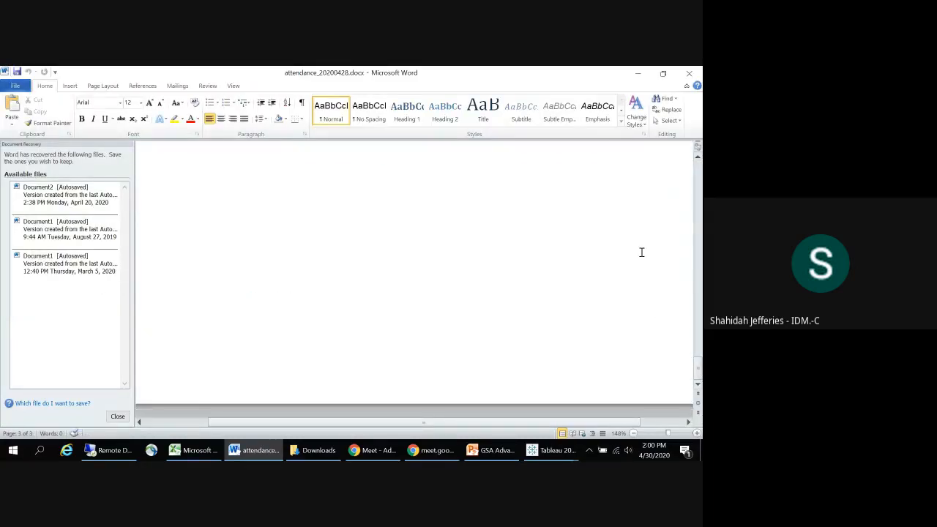
Step: Insert a page break at the end of the attendance document, paste the clipboard content, and switch back to Google Meet in Chrome
key(ctrl+Return)
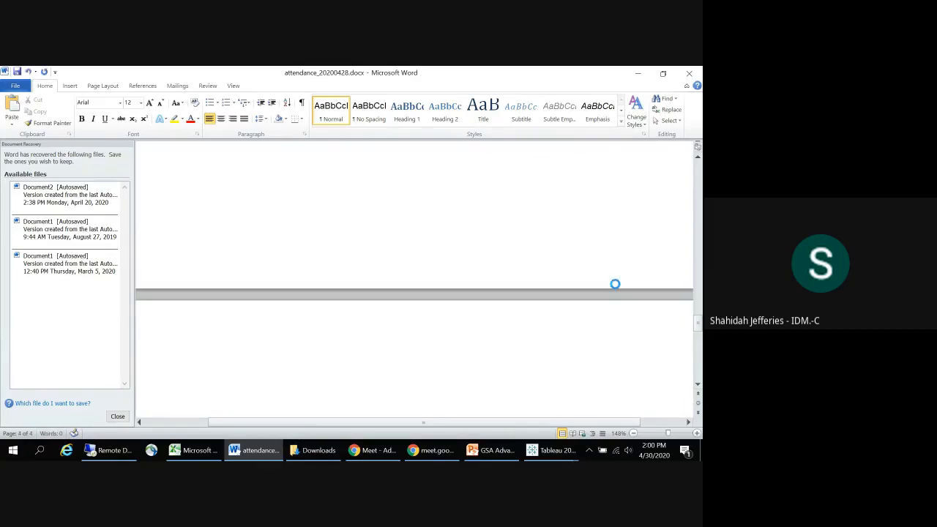
key(ctrl+v)
key(alt+Tab)
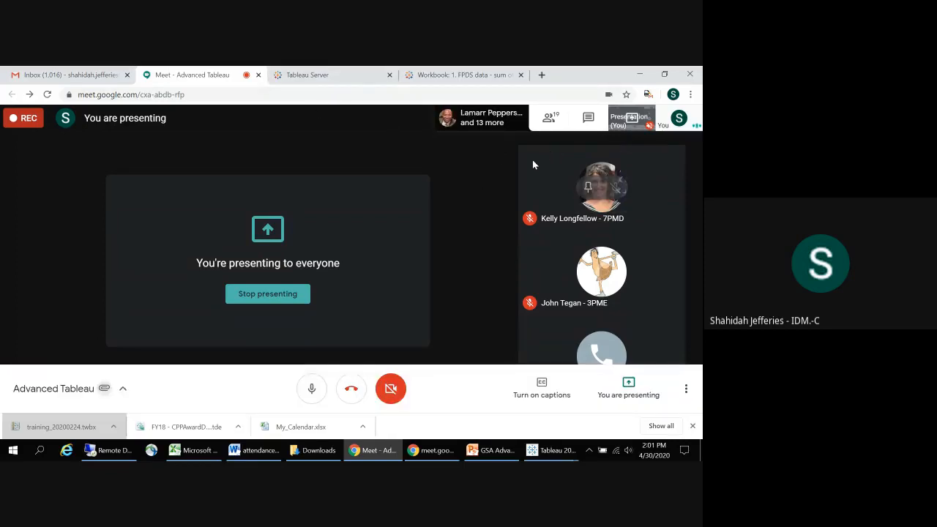
Step: Show the participant list in Google Meet and replace the last screenshot in the Word attendance document with a capture of that list
click(556, 117)
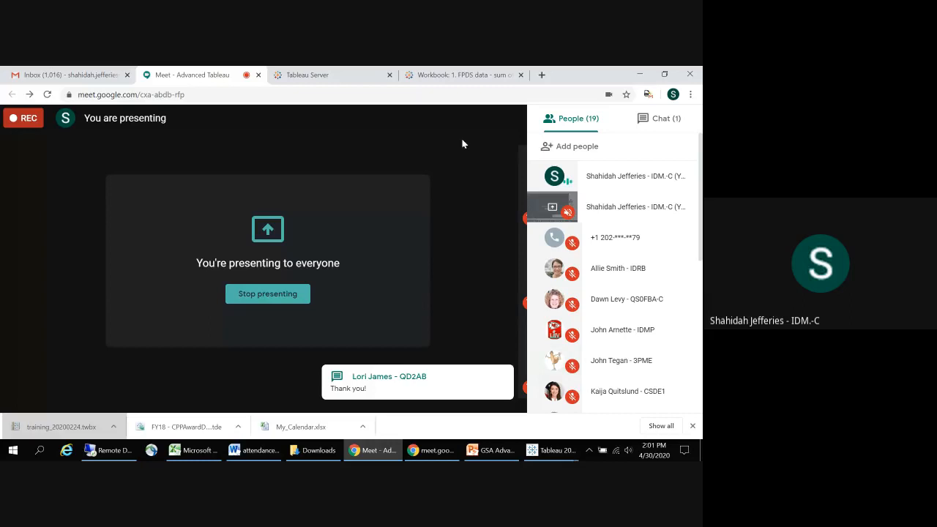
key(alt+Tab)
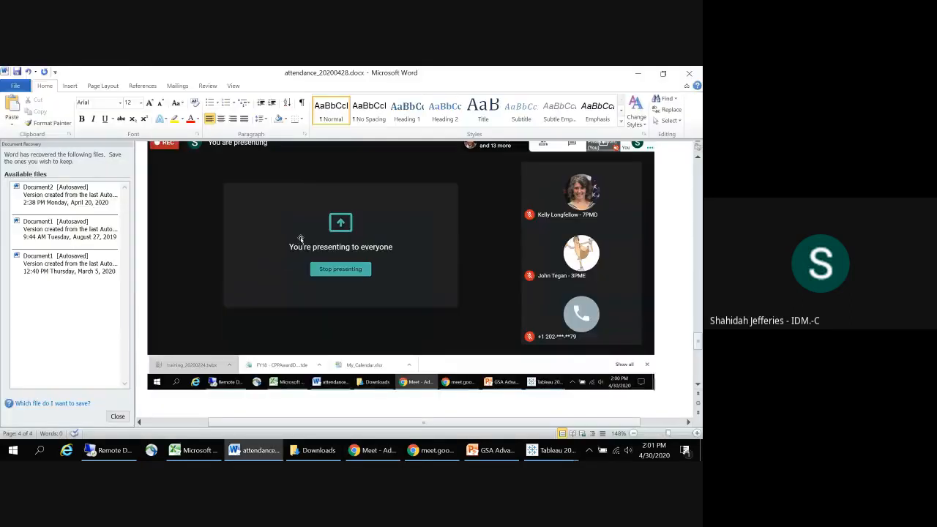
click(309, 267)
key(Delete)
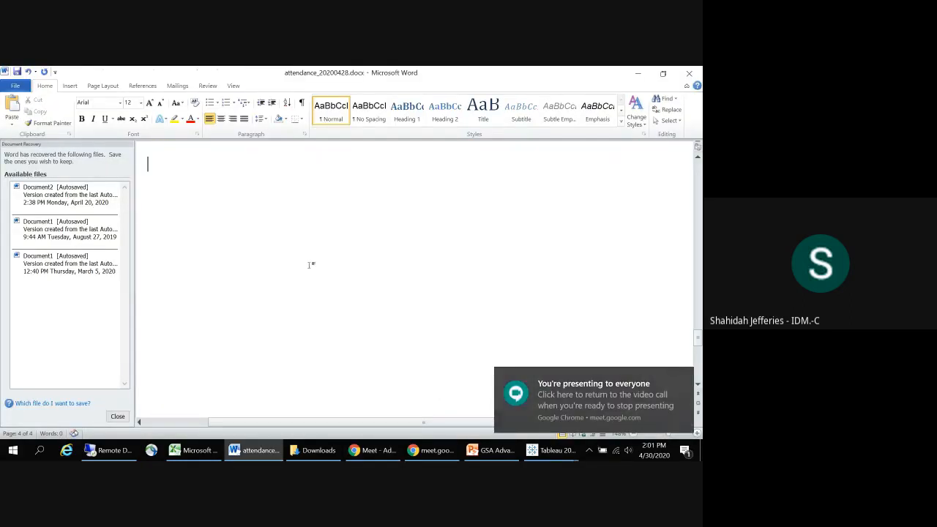
key(ctrl+v)
Step: Capture the middle part of the Google Meet participant list and paste it below the previous screenshot in the Word attendance document
key(alt+Tab)
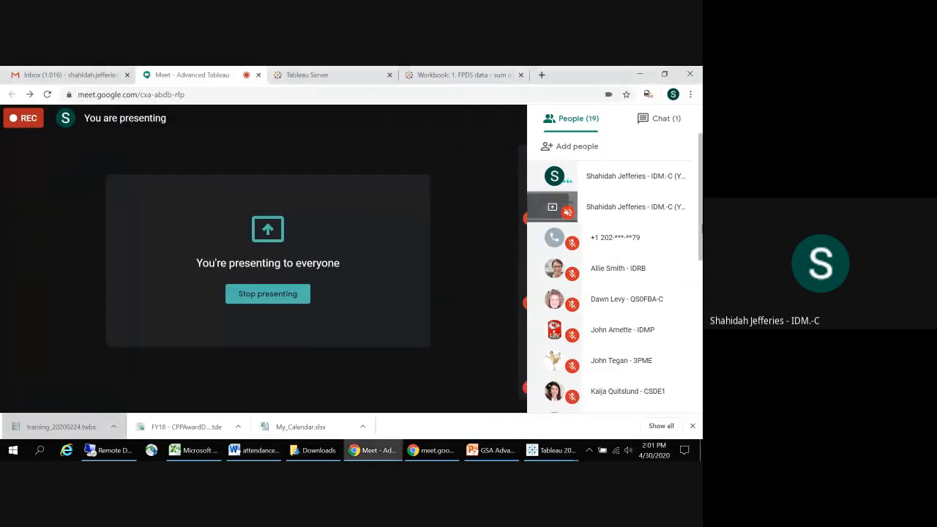
drag(699, 251, 700, 378)
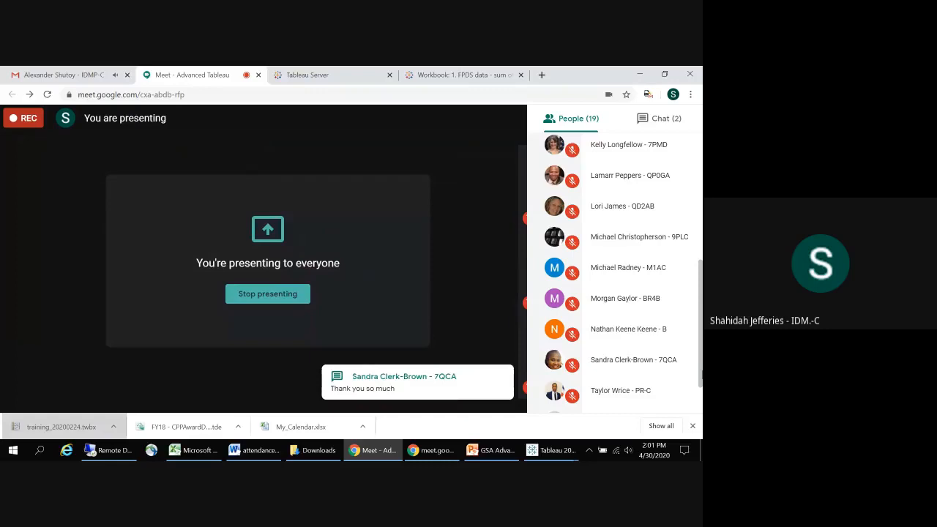
key(alt+Tab)
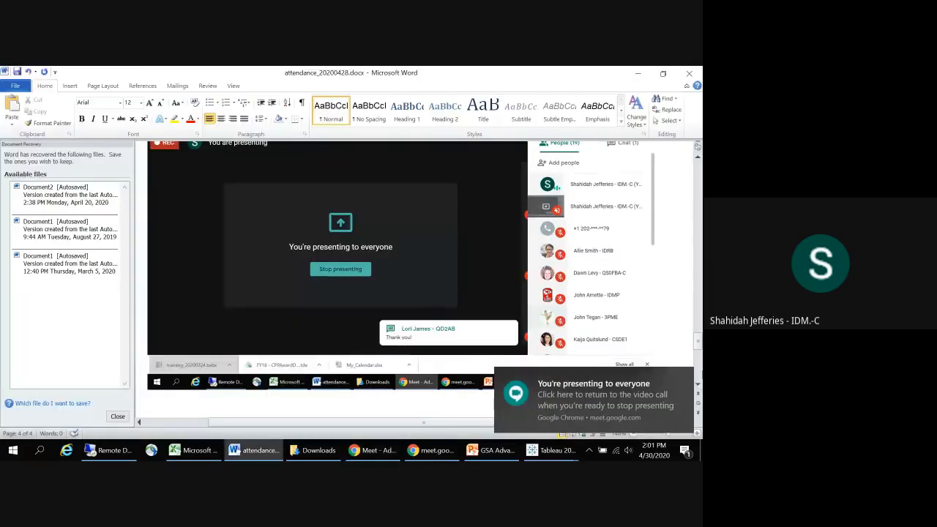
key(ctrl+v)
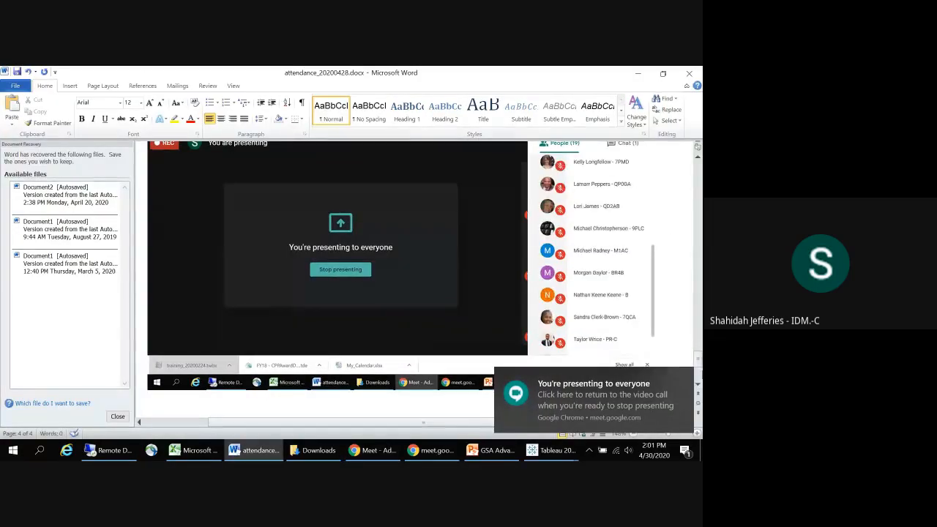
Step: Add a screenshot of the end of the Google Meet participant list to the Word attendance document and switch back to Meet
key(alt+Tab)
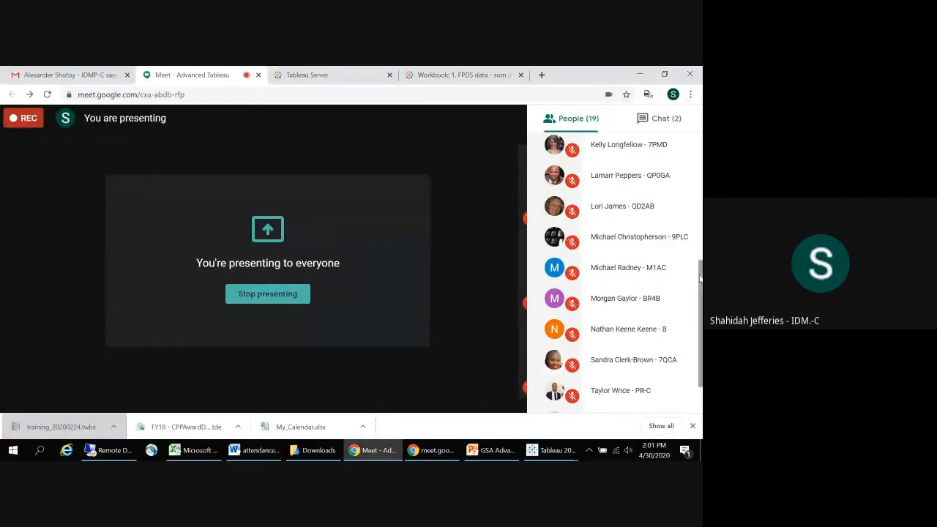
scroll(699, 332, down, 1)
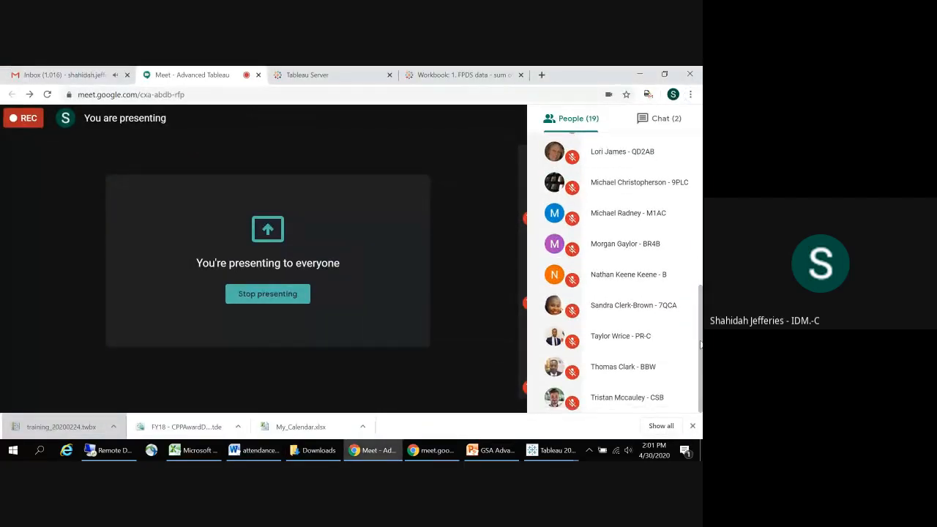
key(alt+Tab)
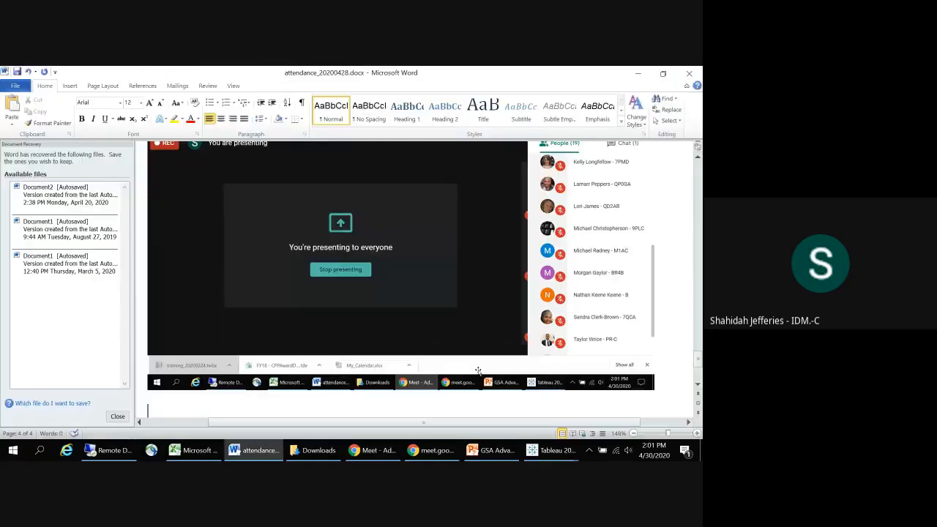
key(ctrl+v)
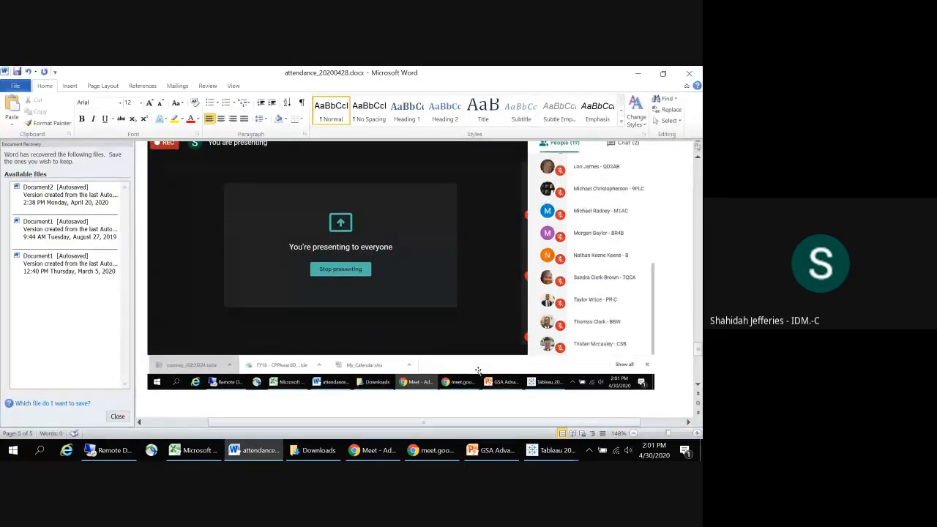
key(alt+Tab)
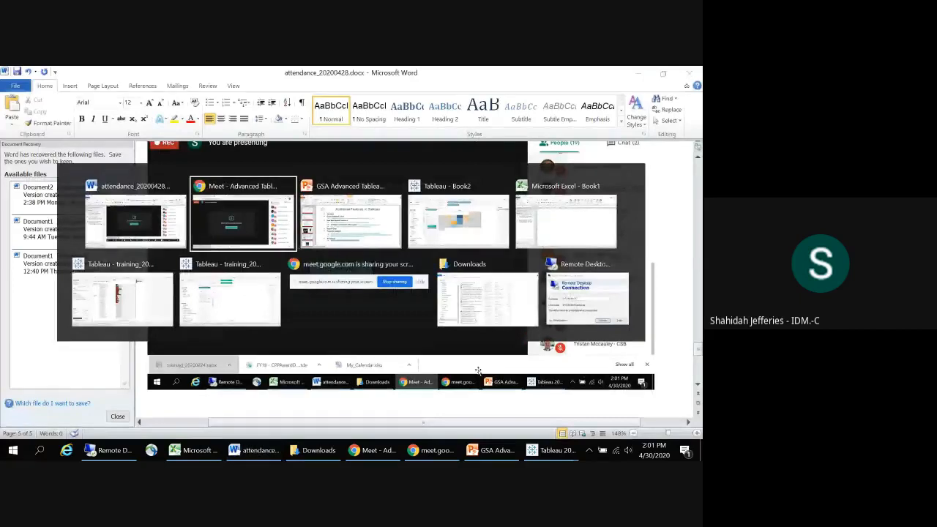